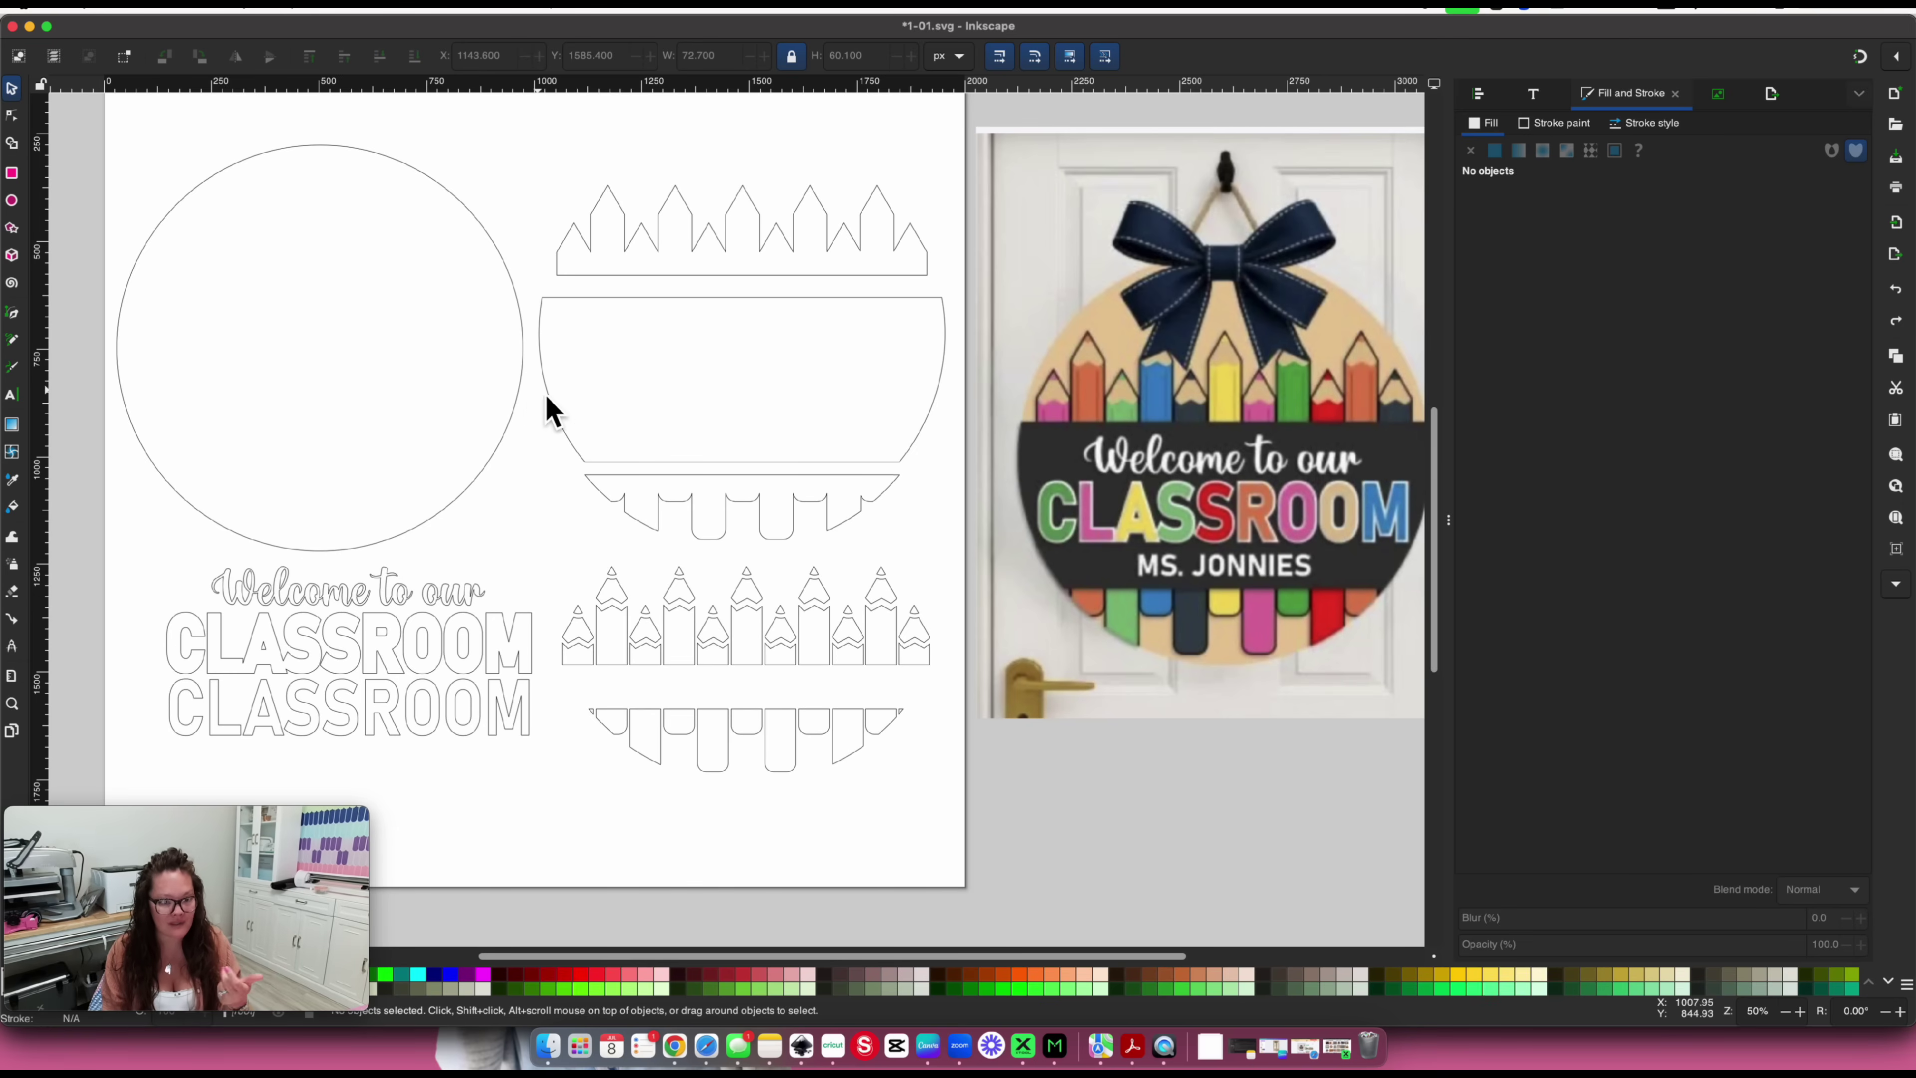
# Scroll the Inkscape canvas to review the classroom sign outlines beside the reference photo
pyautogui.hscroll(-3, 551, 393)
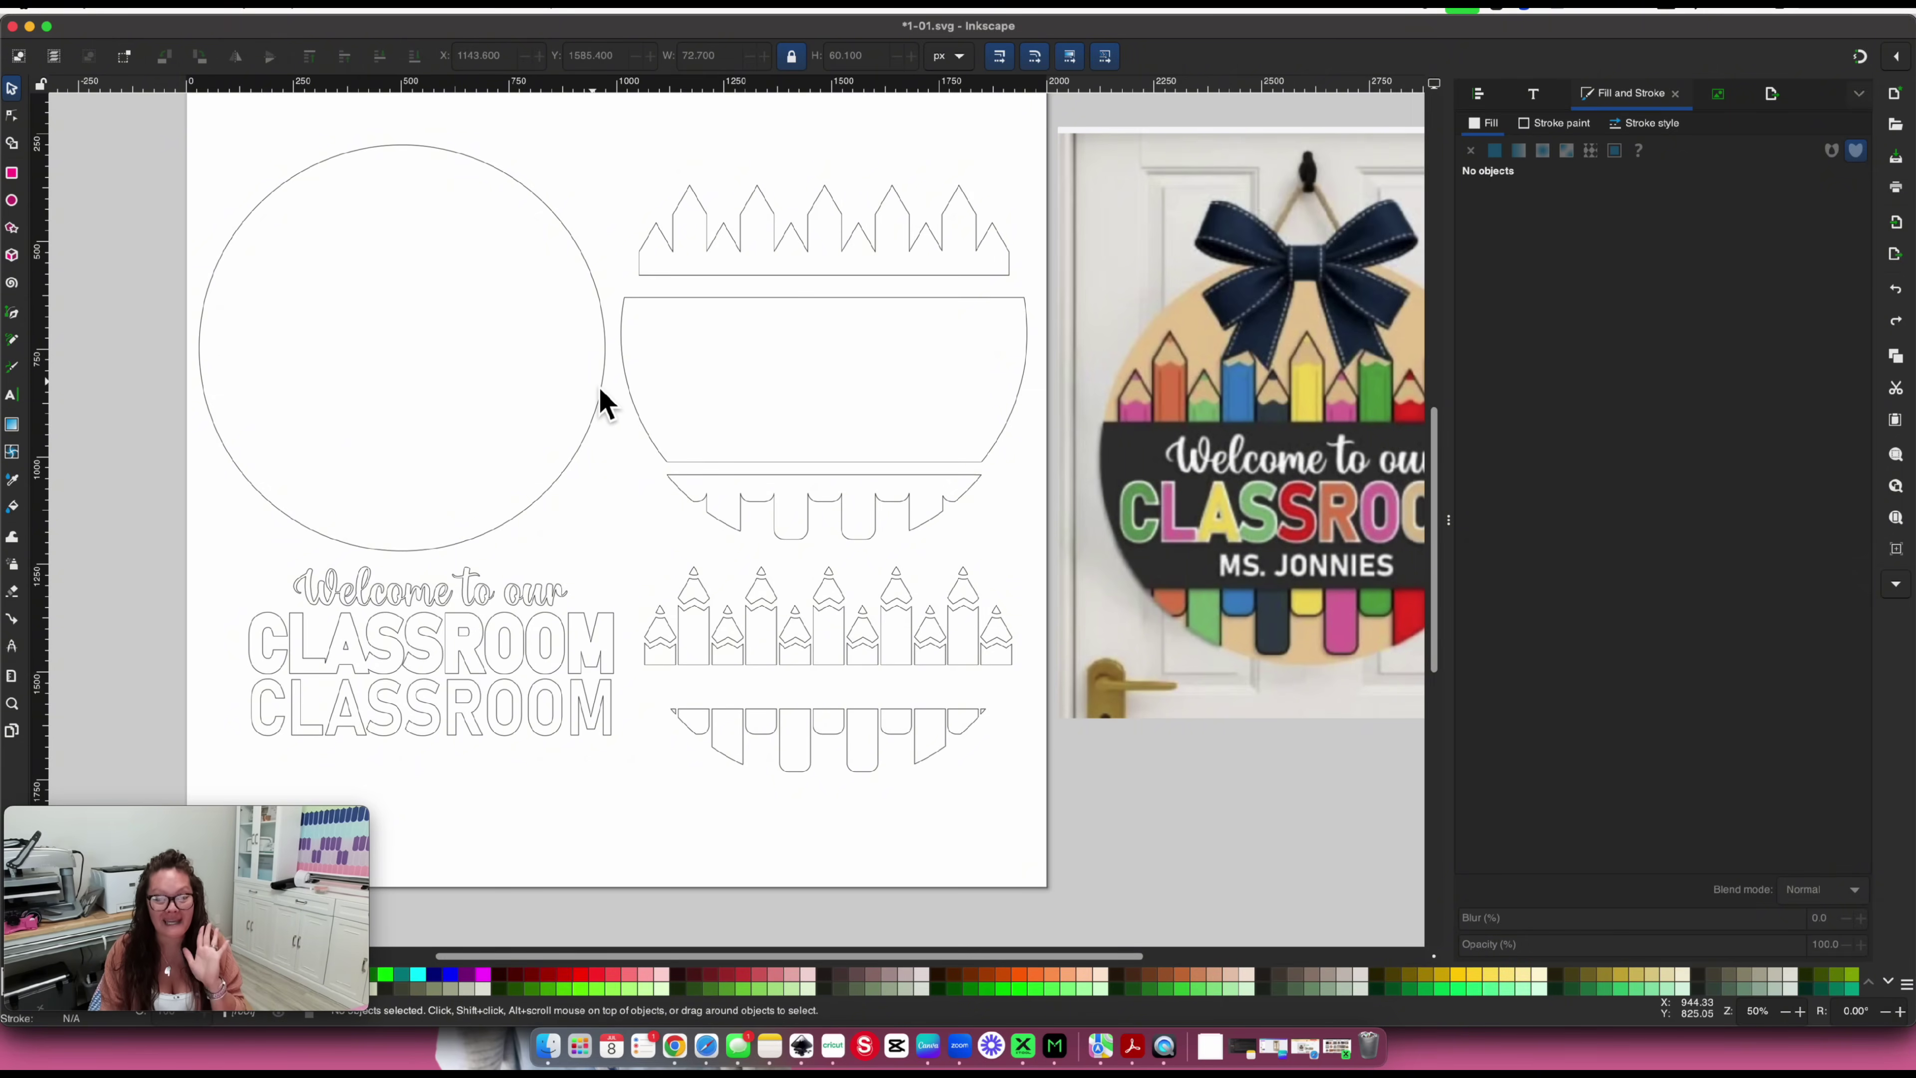
# Place the green hand image on the eufyMake Studio canvas near the top, at X 18.72 mm
pyautogui.click(1069, 1052)
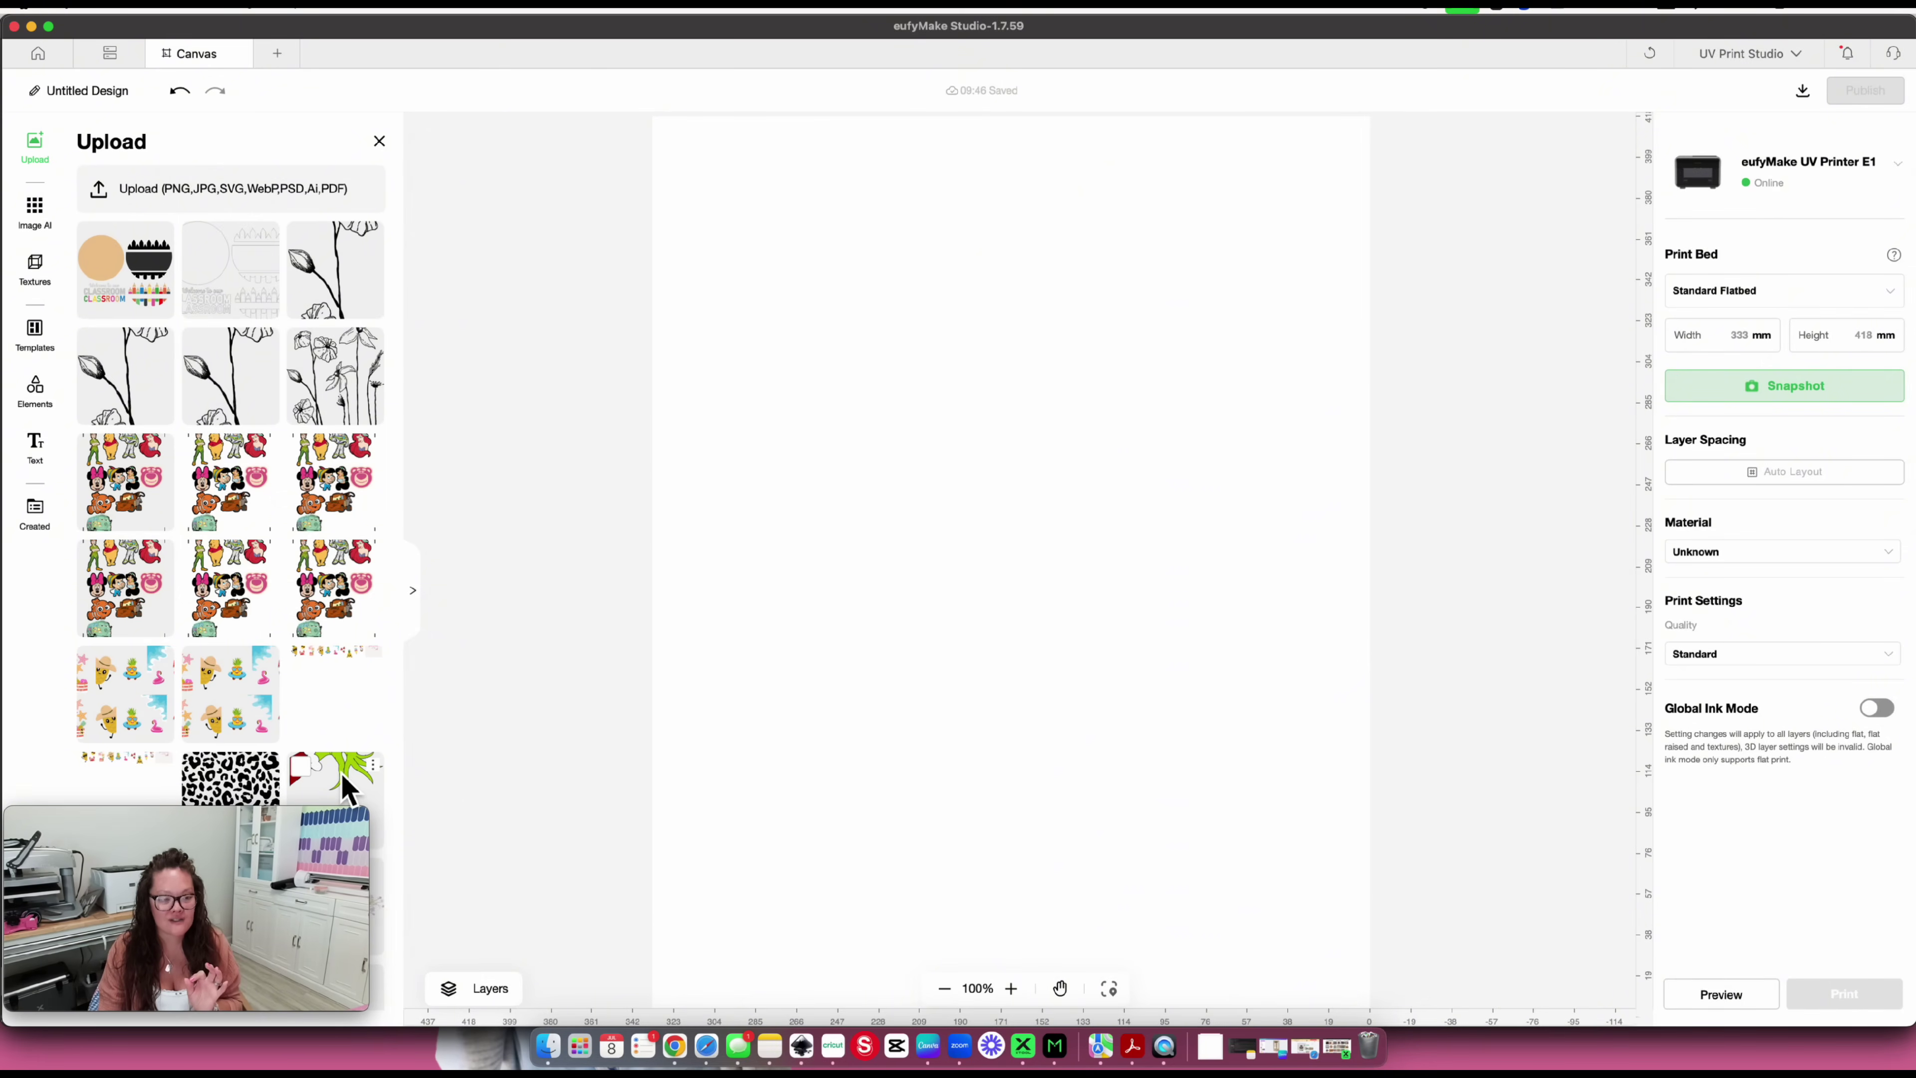
pyautogui.moveTo(340, 770); pyautogui.dragTo(877, 633)
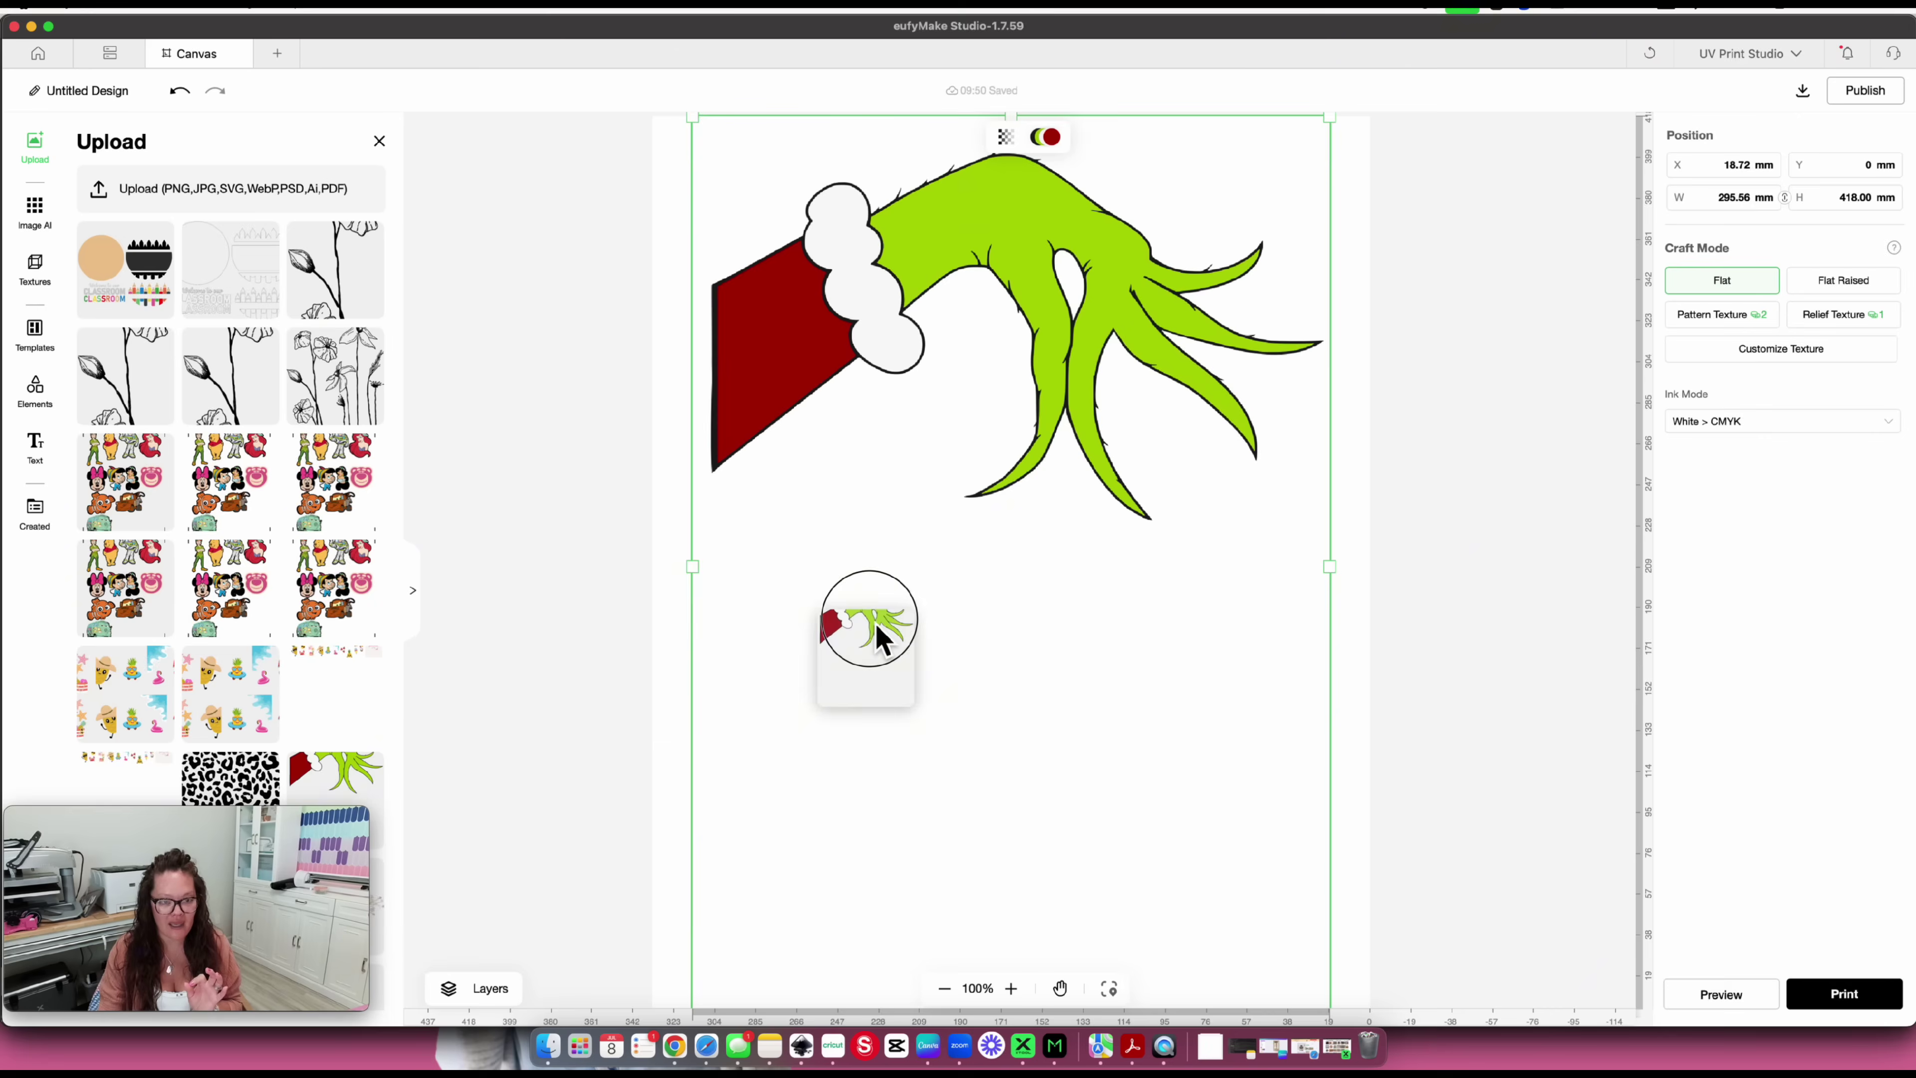
pyautogui.moveTo(877, 310); pyautogui.dragTo(918, 370)
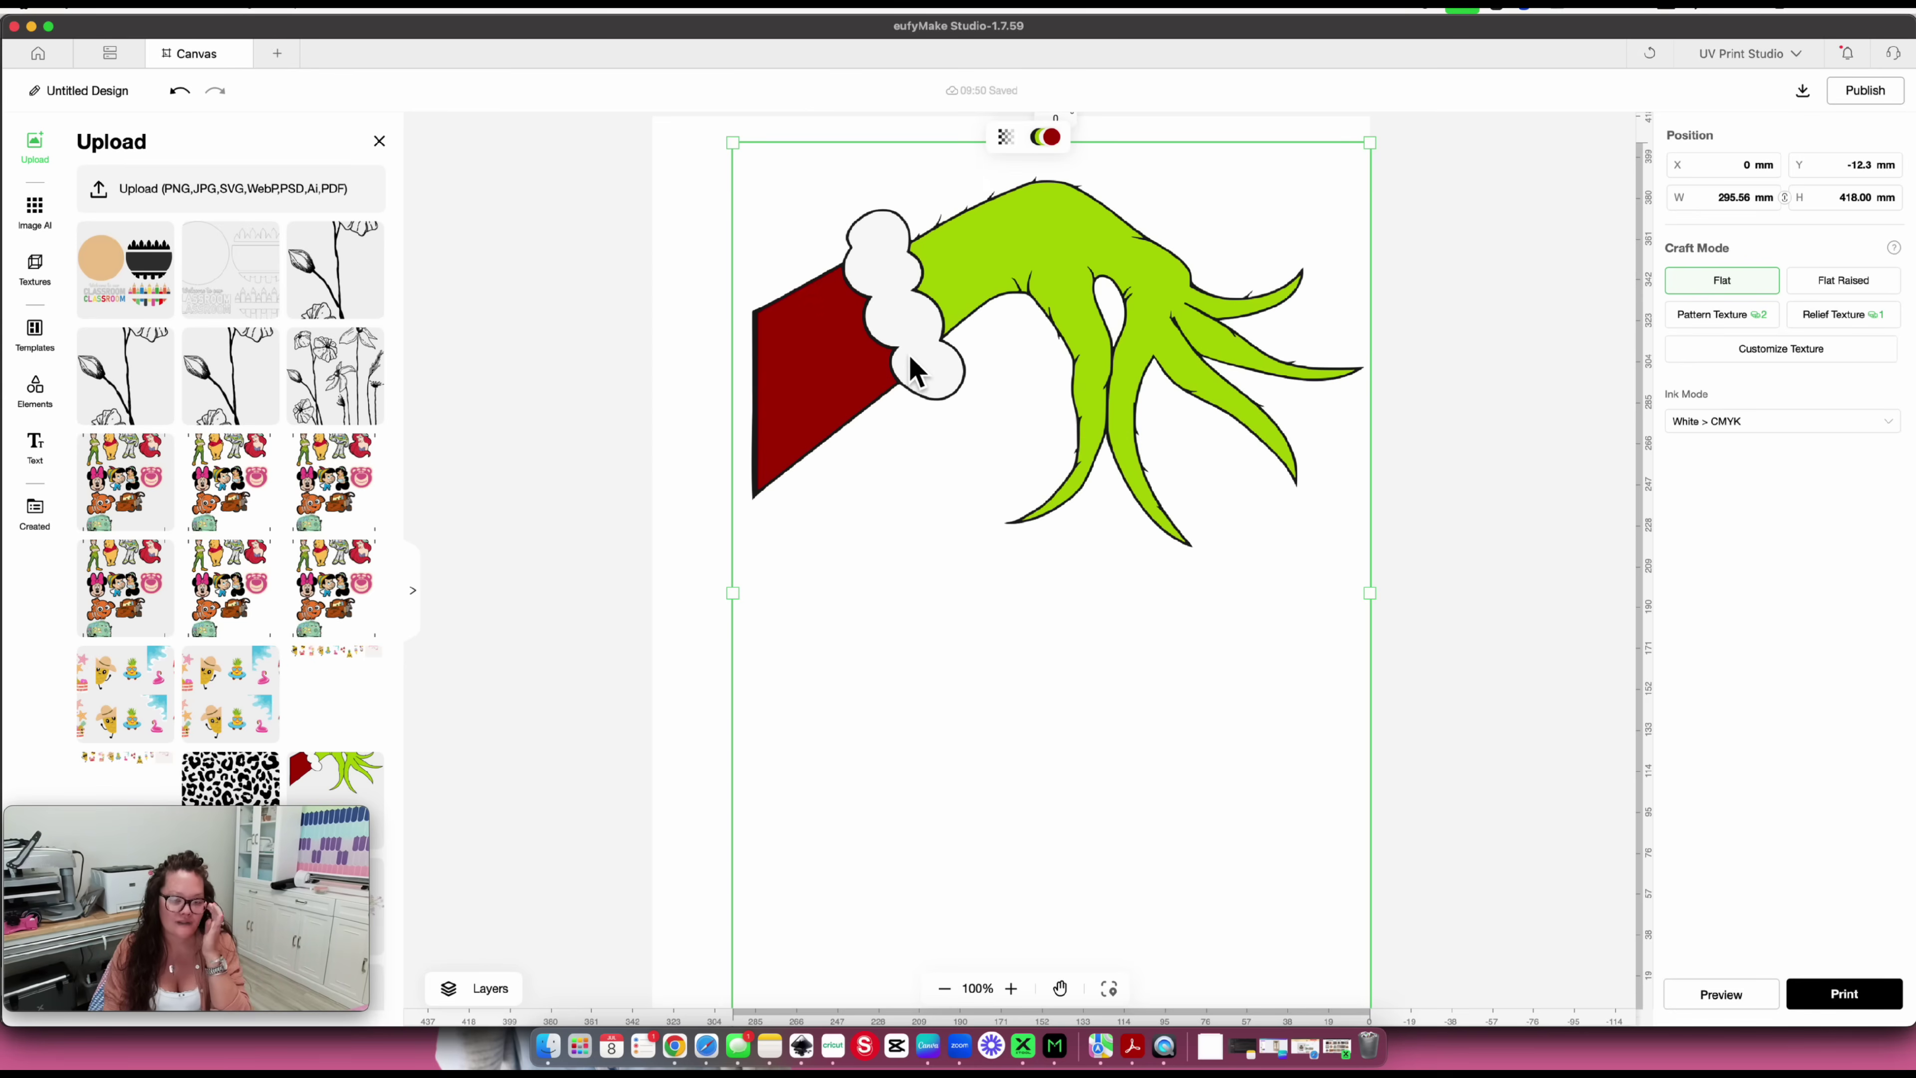
pyautogui.moveTo(919, 360); pyautogui.dragTo(865, 375)
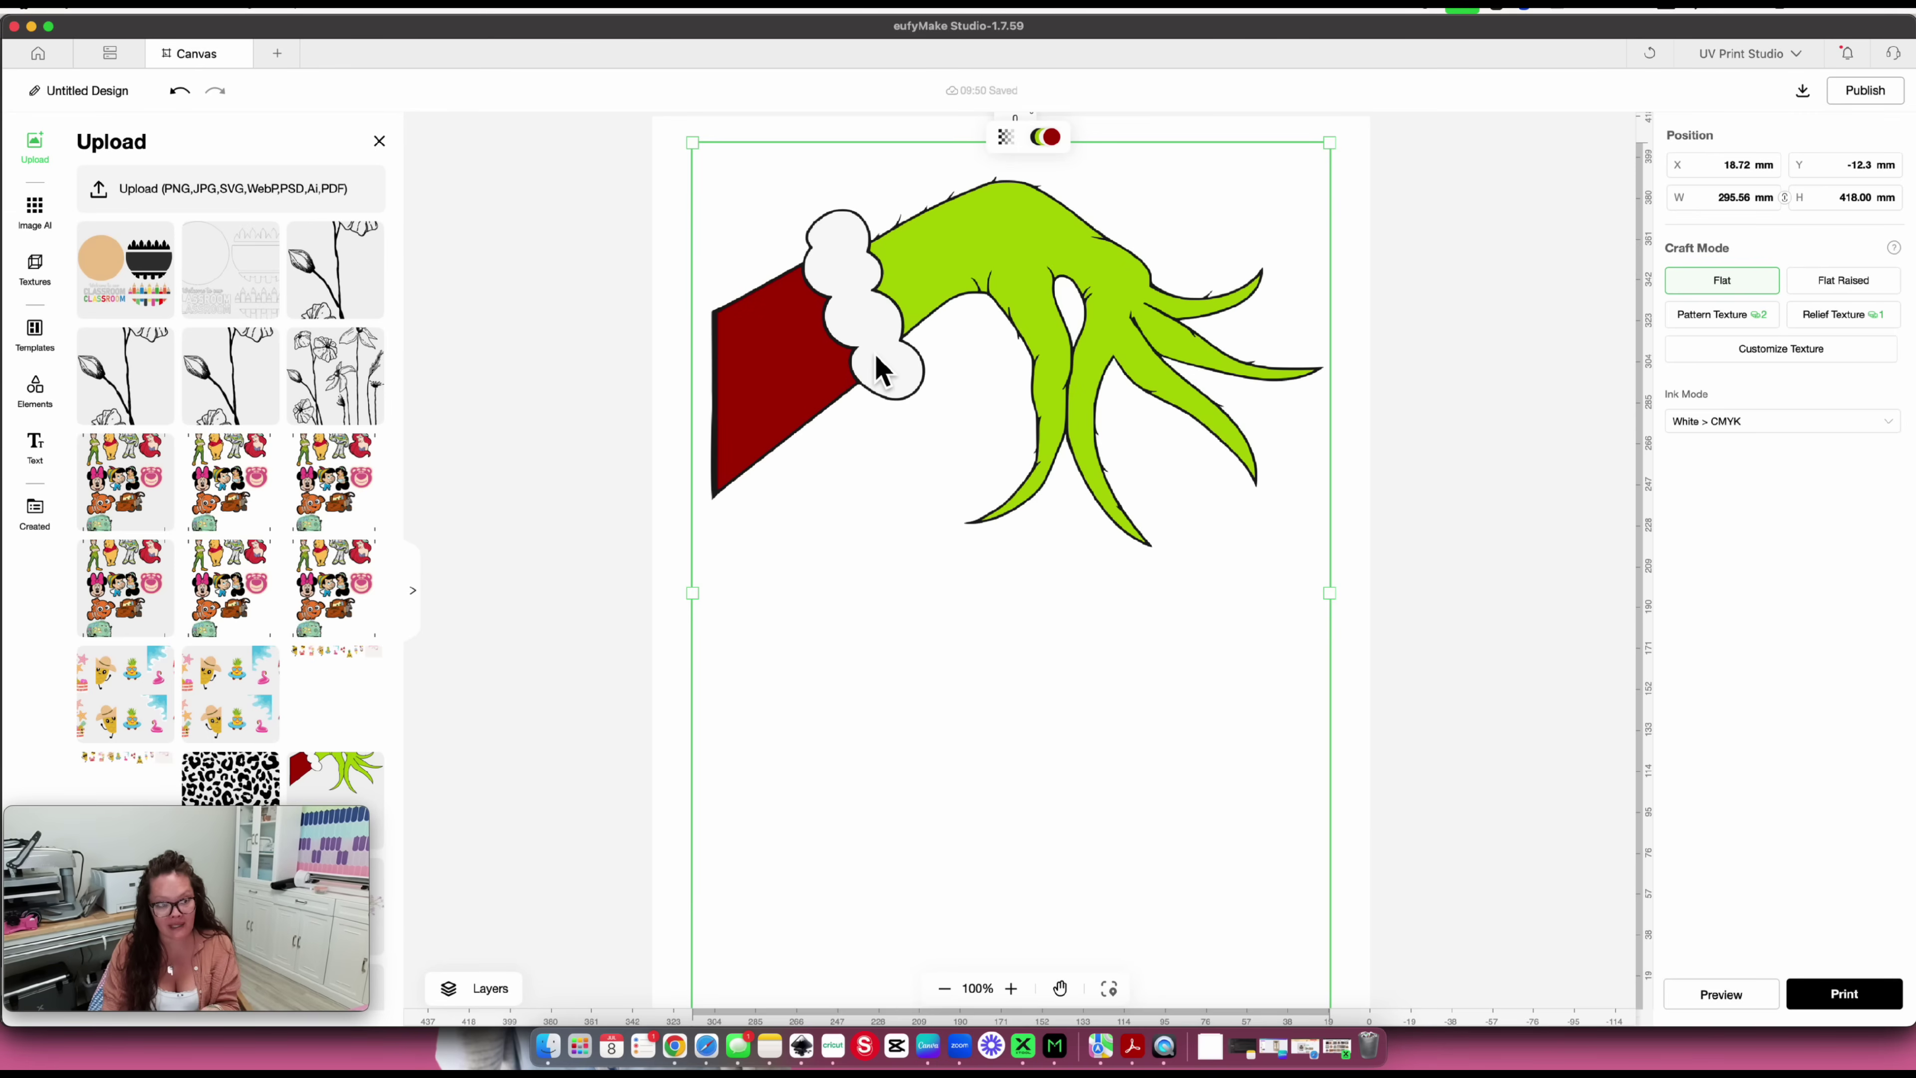
# Ungroup the hand artwork and pull the hand, white cuff and red cuff layers apart
pyautogui.rightClick(879, 367)
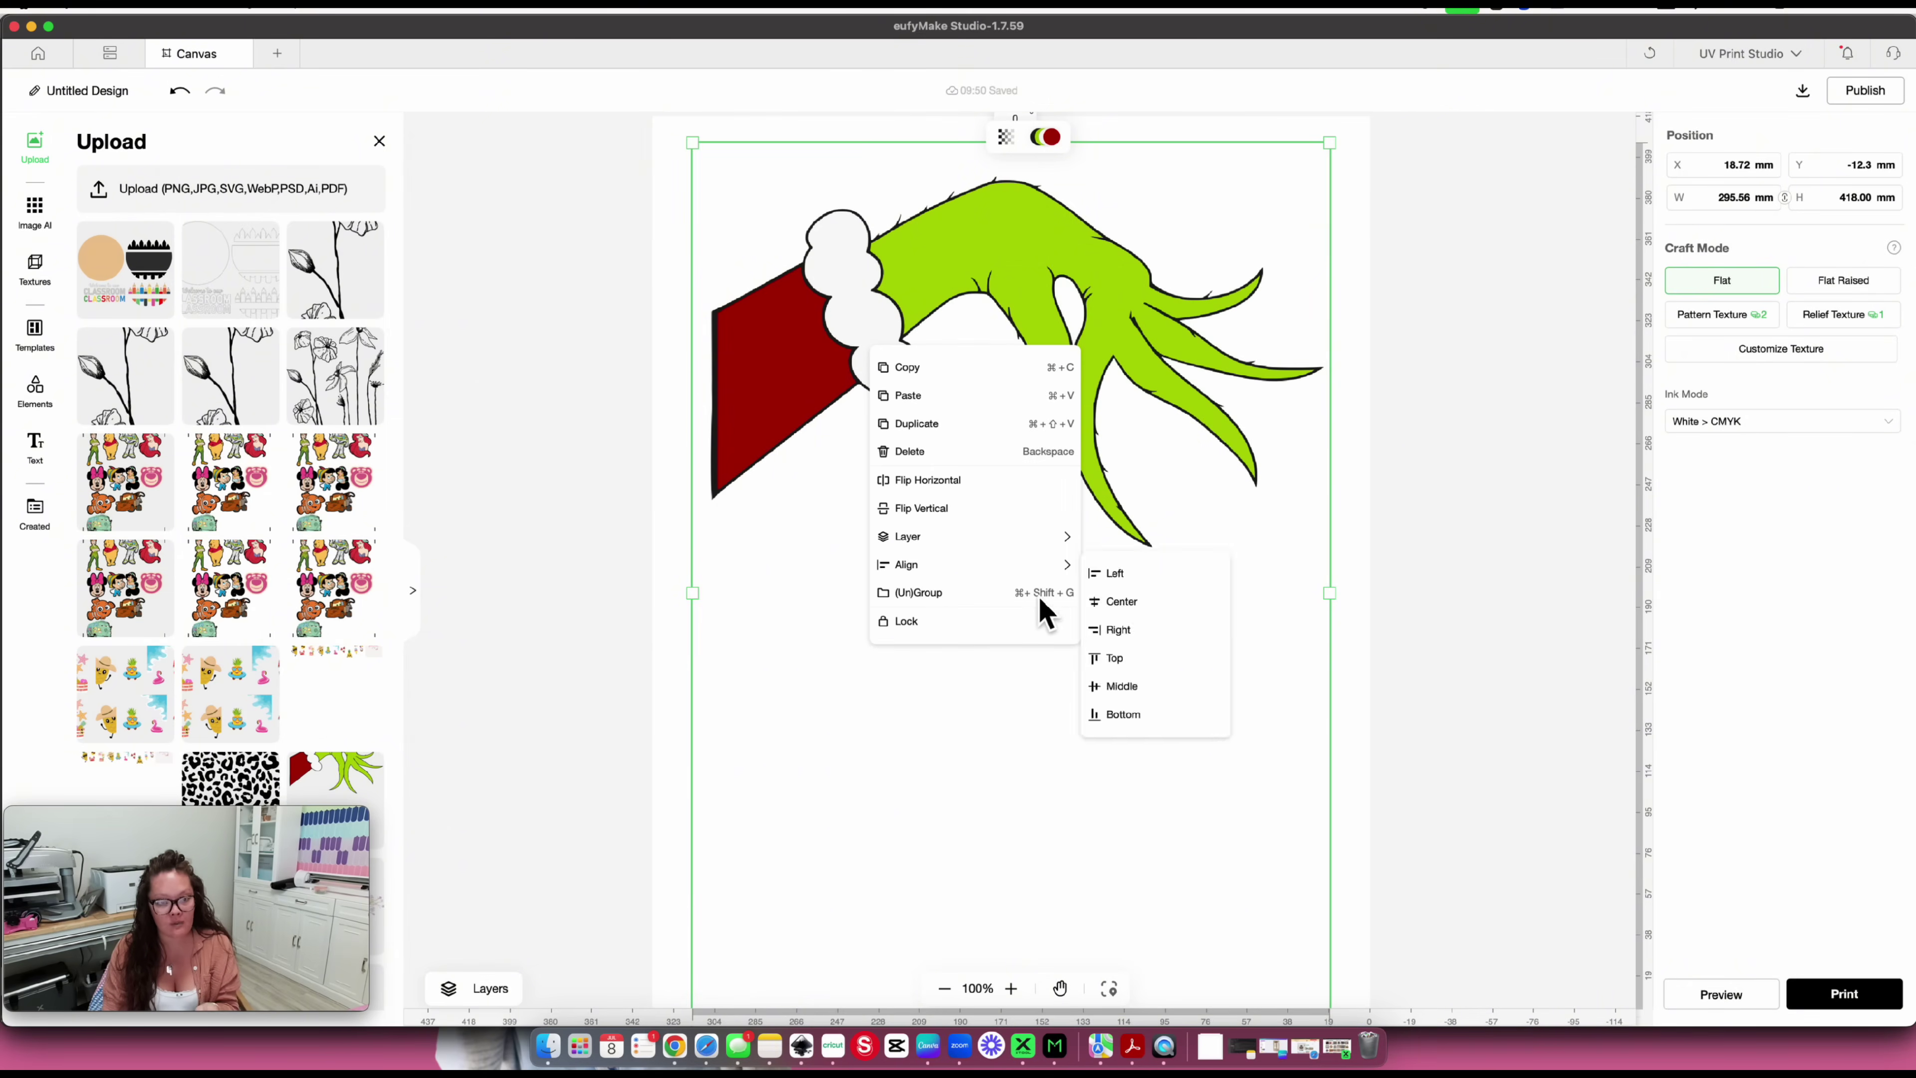
pyautogui.click(979, 596)
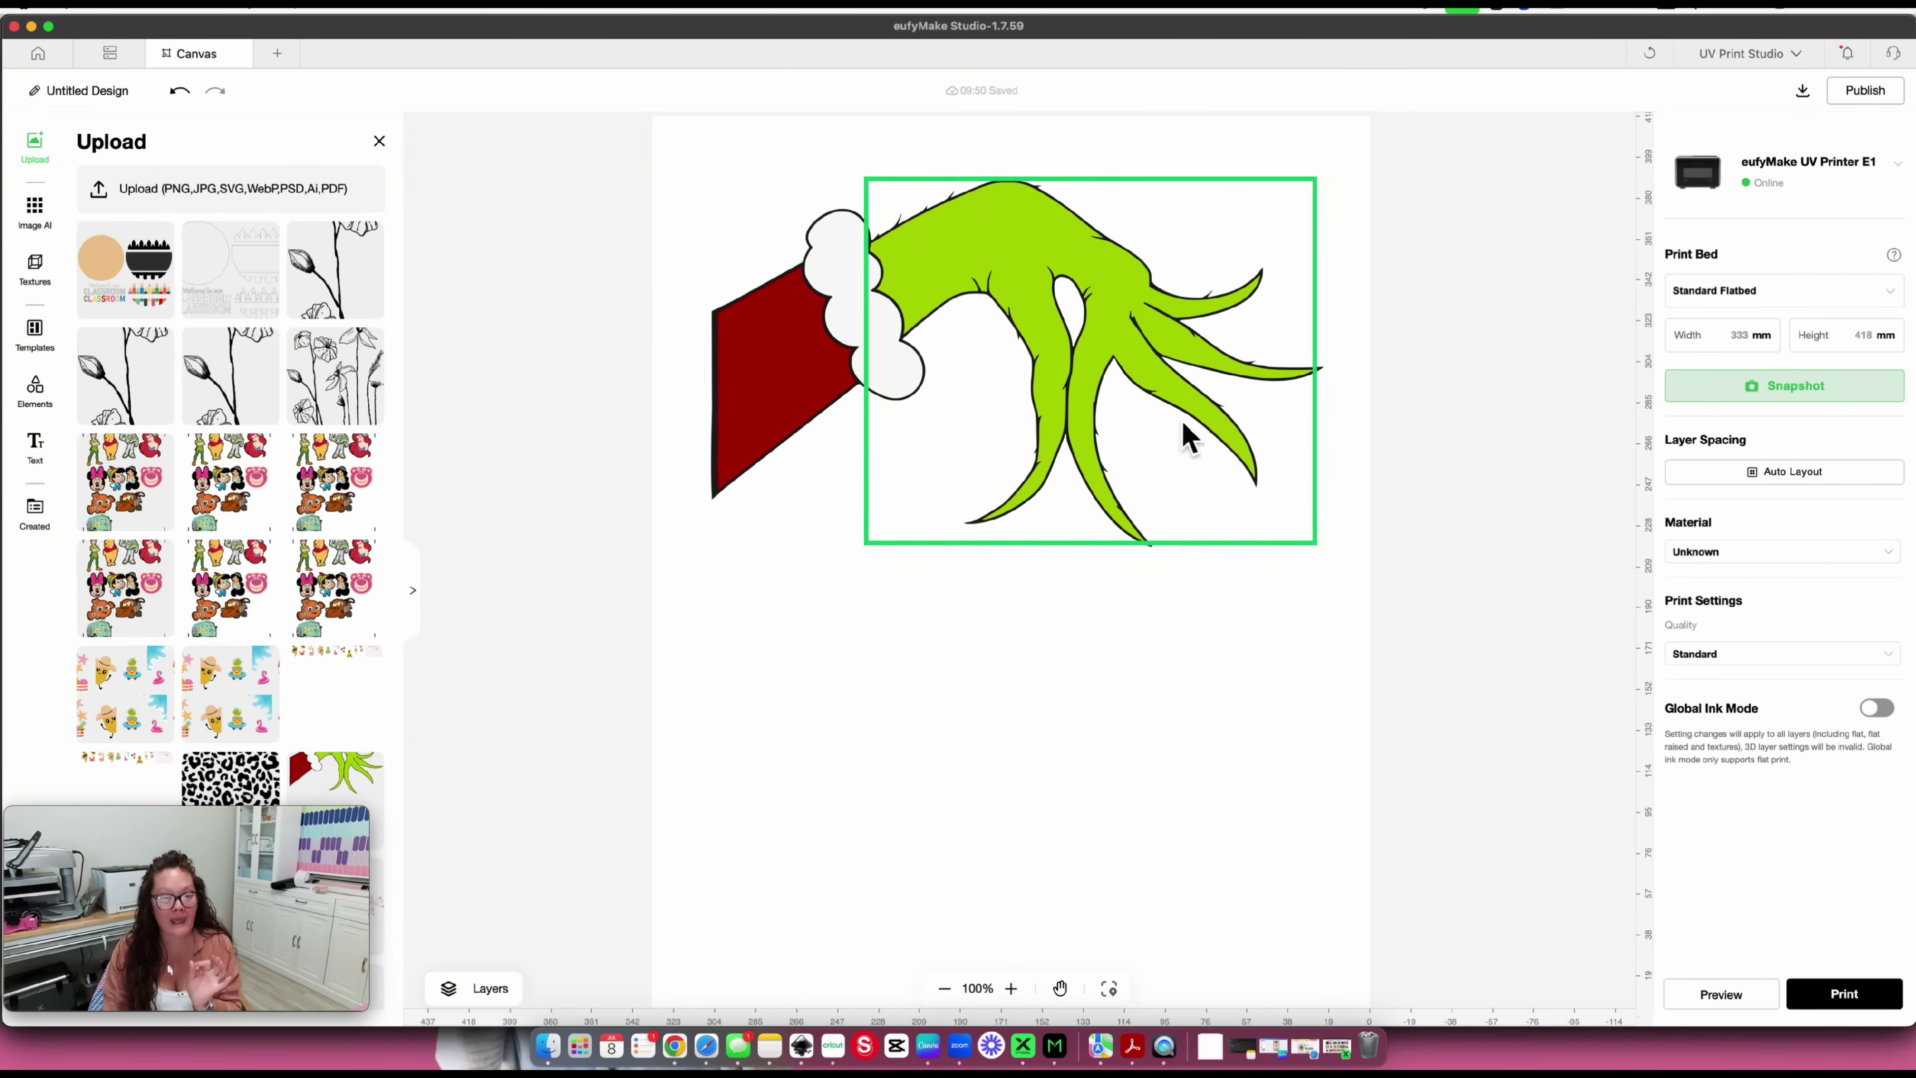
pyautogui.moveTo(1146, 388); pyautogui.dragTo(1222, 611)
pyautogui.moveTo(929, 349); pyautogui.dragTo(933, 539)
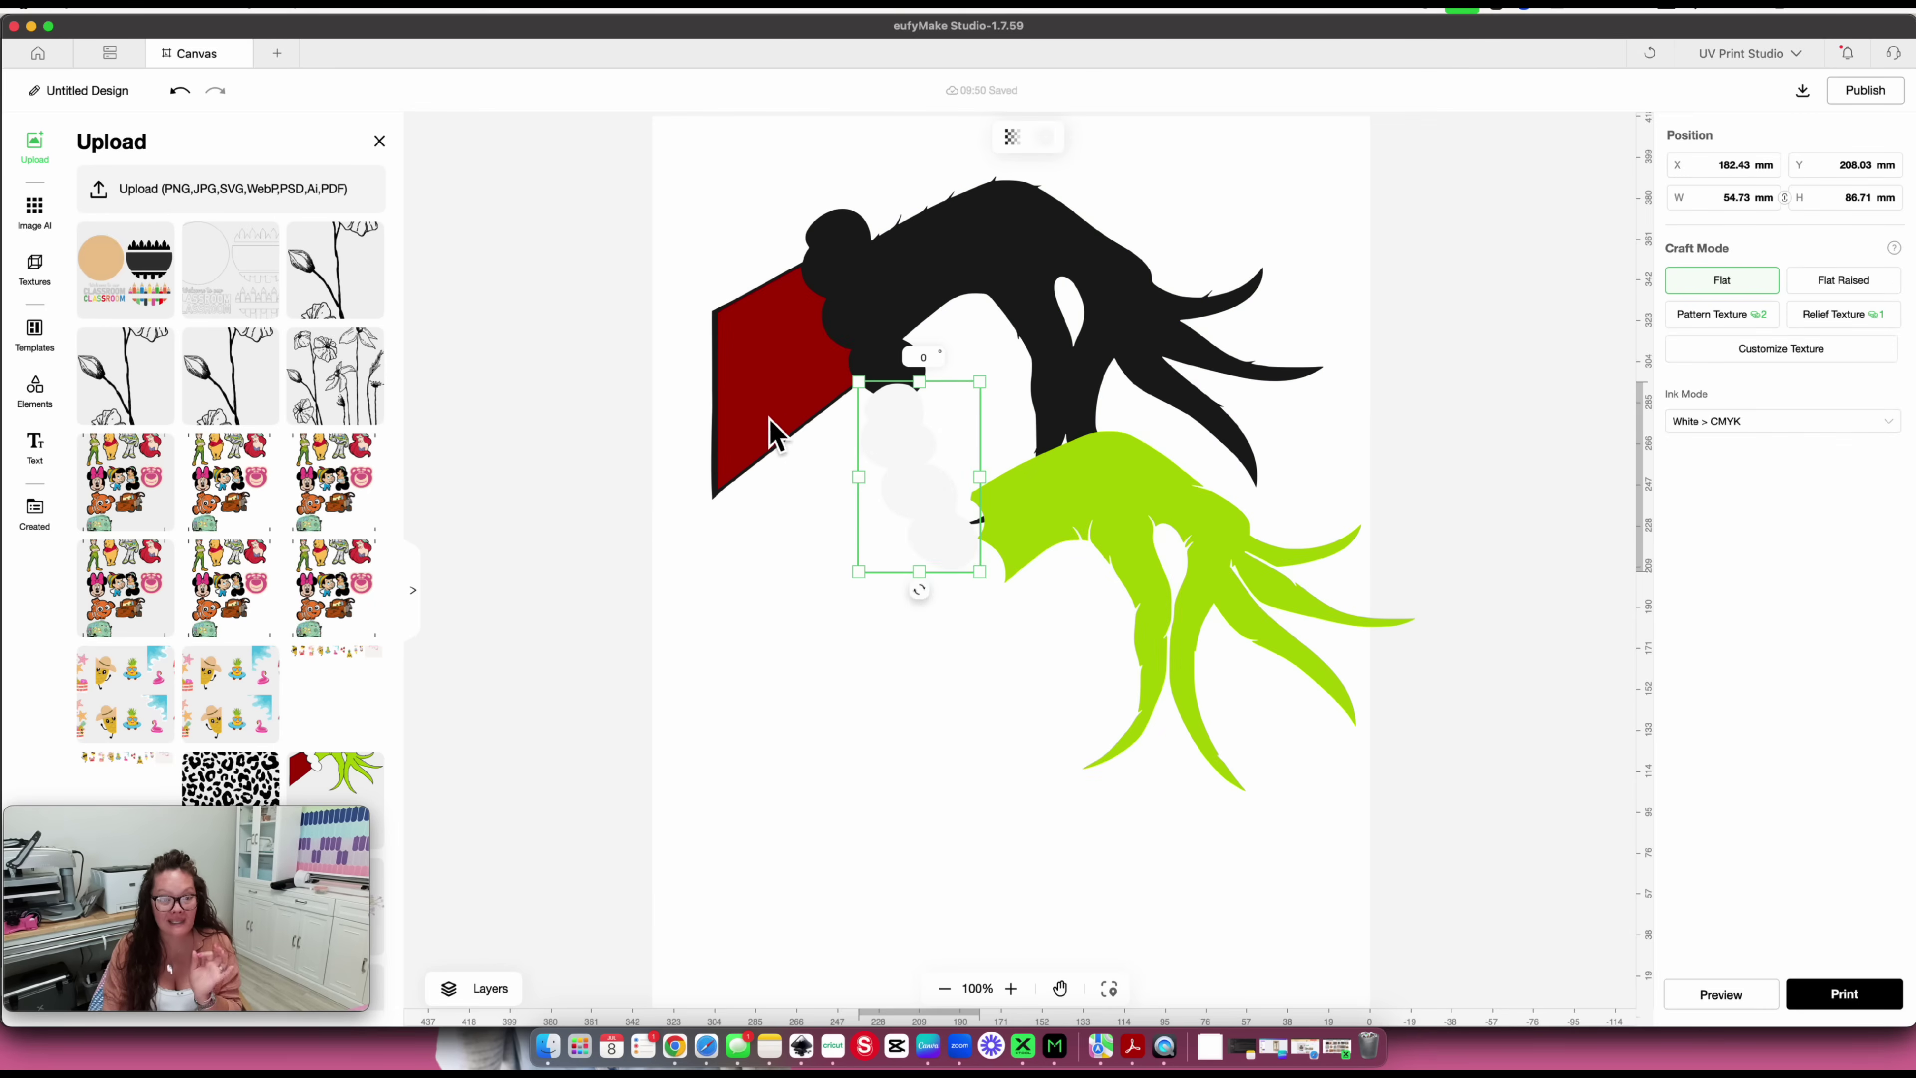
pyautogui.moveTo(761, 428); pyautogui.dragTo(743, 610)
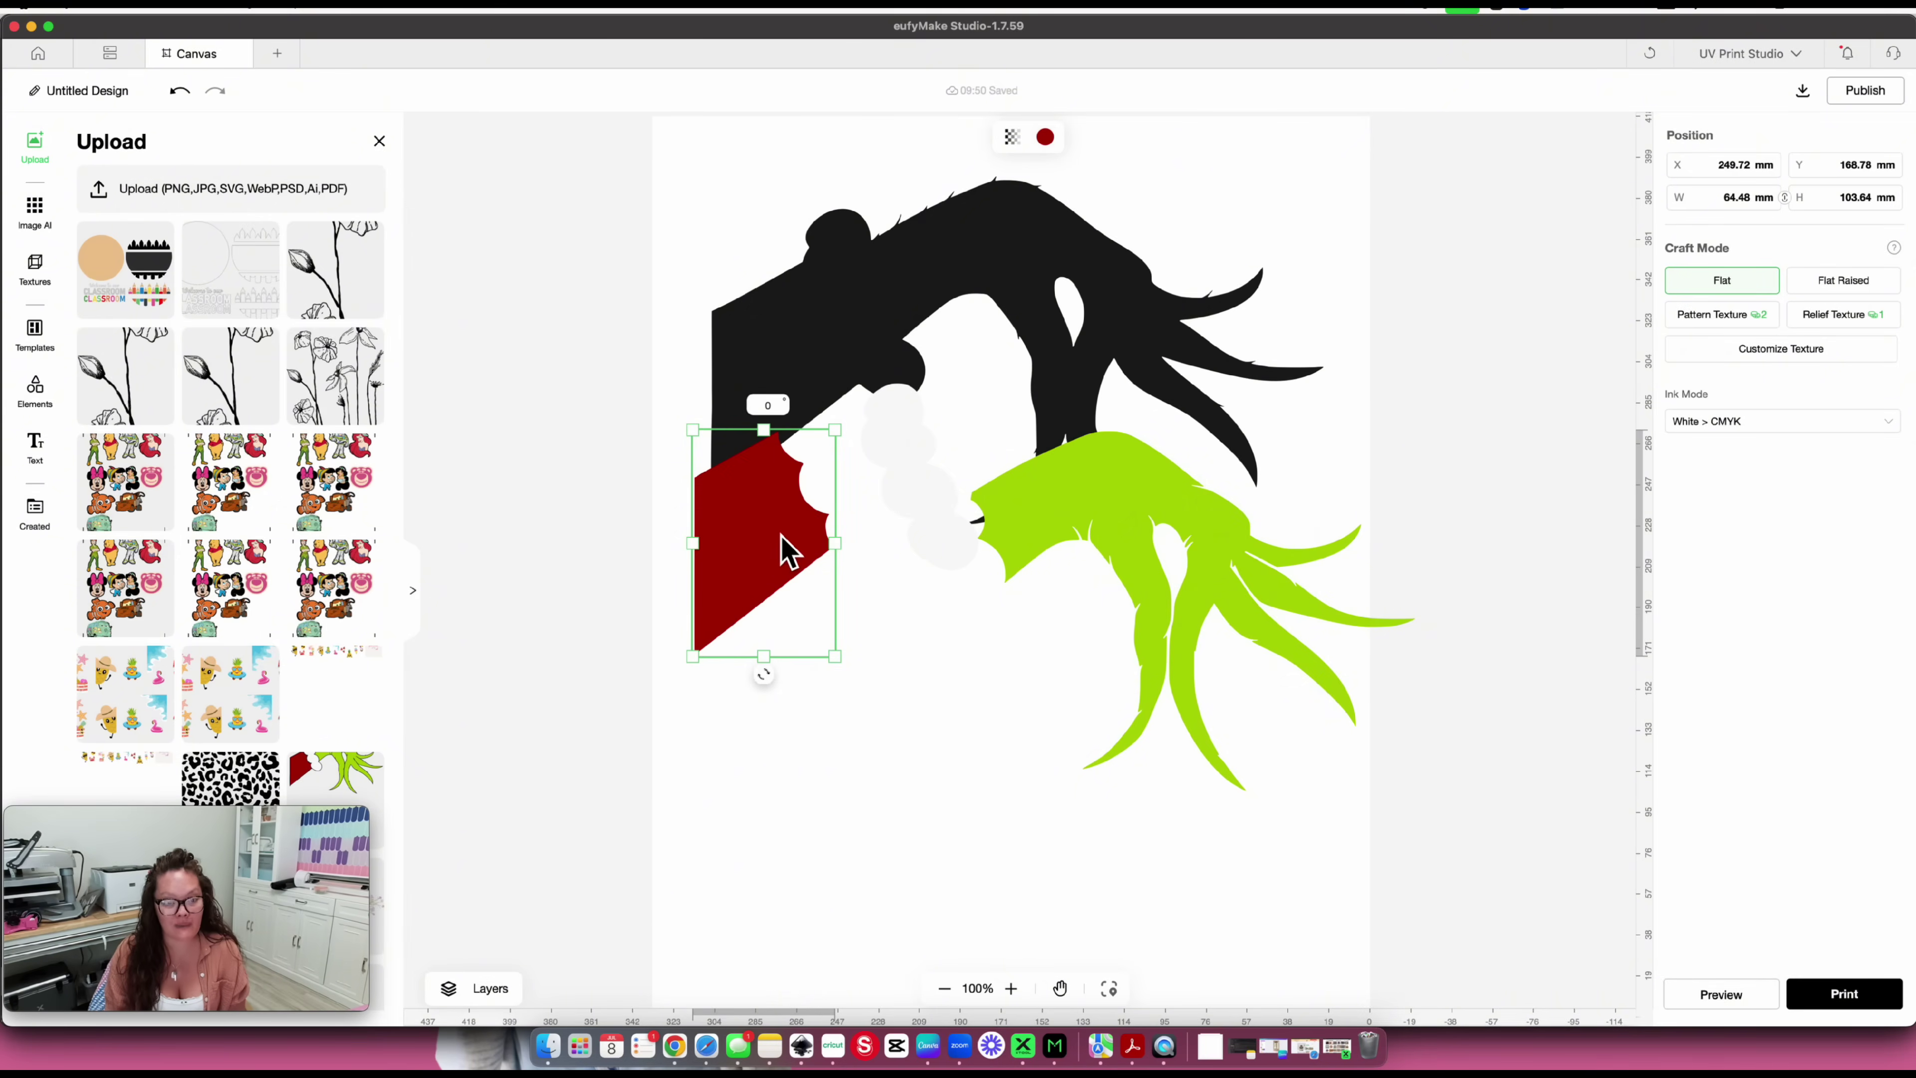
# Recolour the red cuff to grey
pyautogui.click(1051, 141)
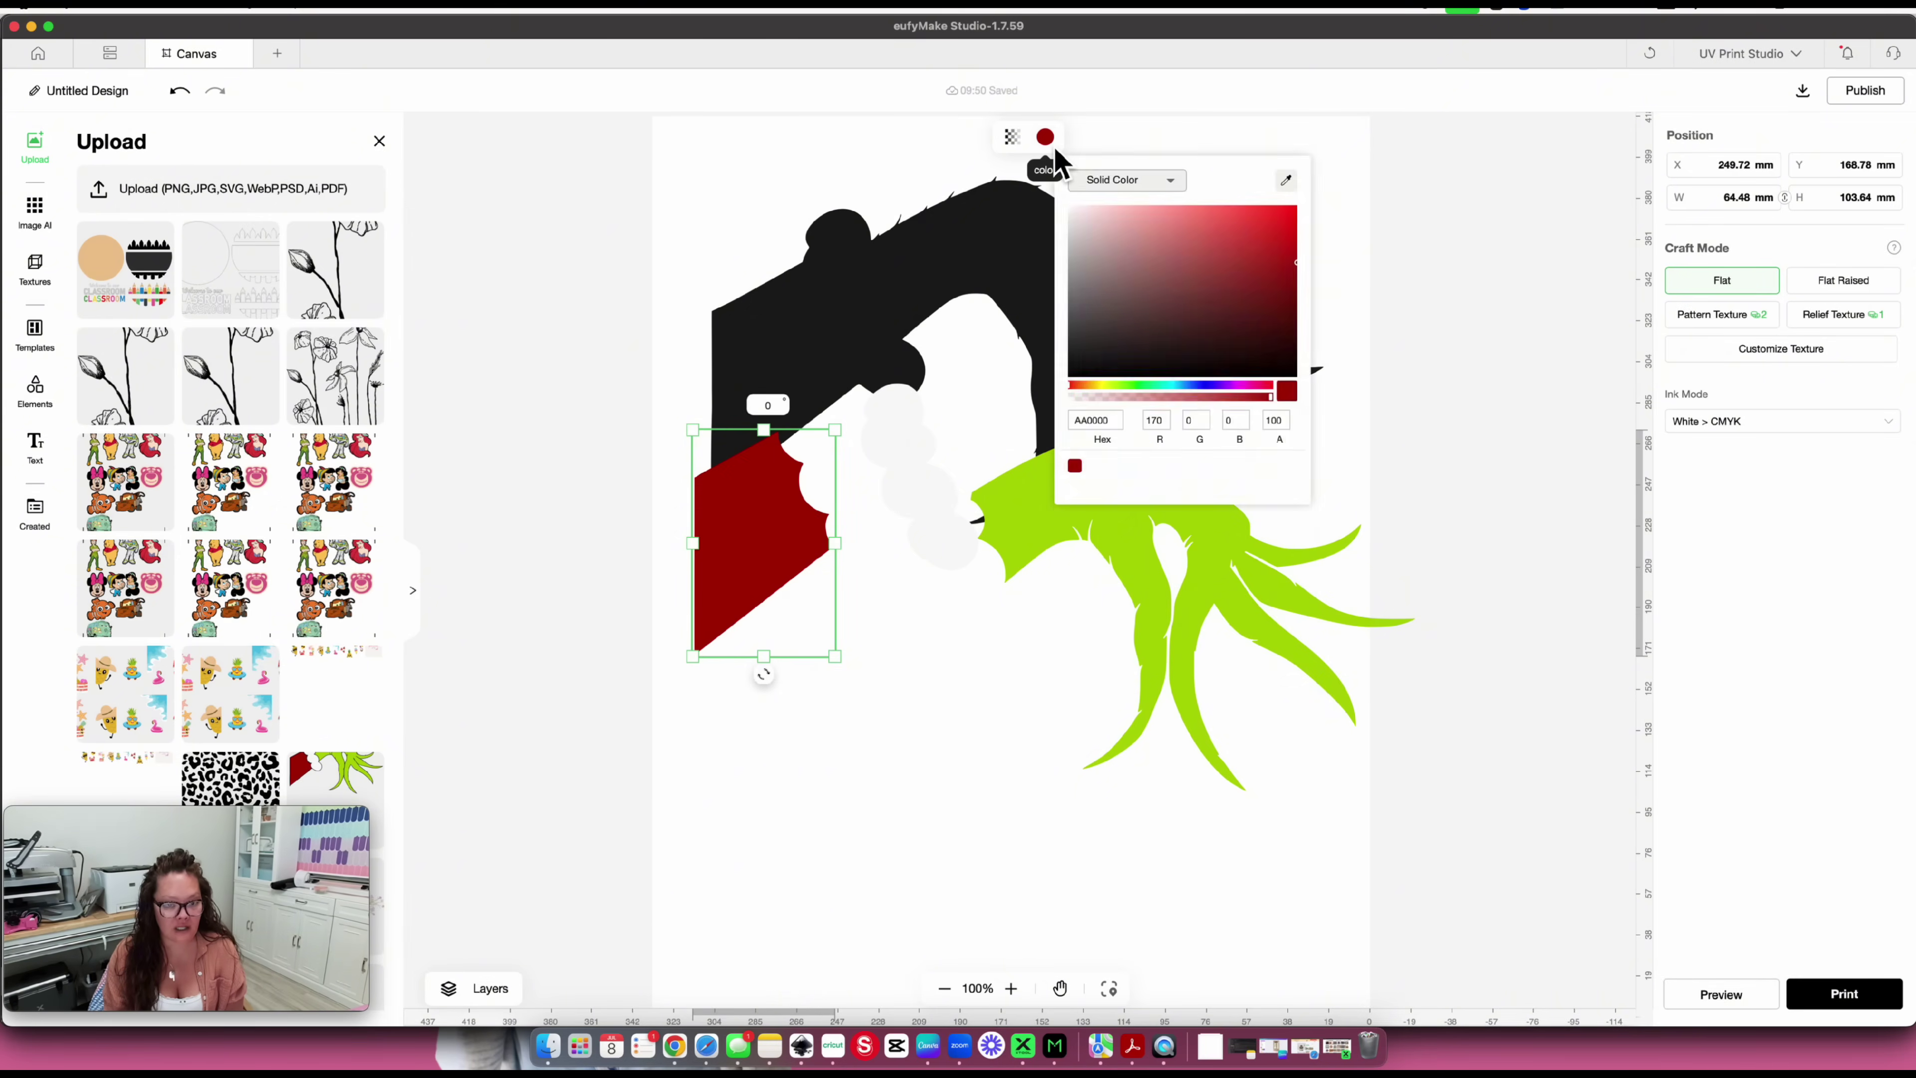
pyautogui.click(1104, 209)
pyautogui.moveTo(1111, 253); pyautogui.dragTo(1080, 300)
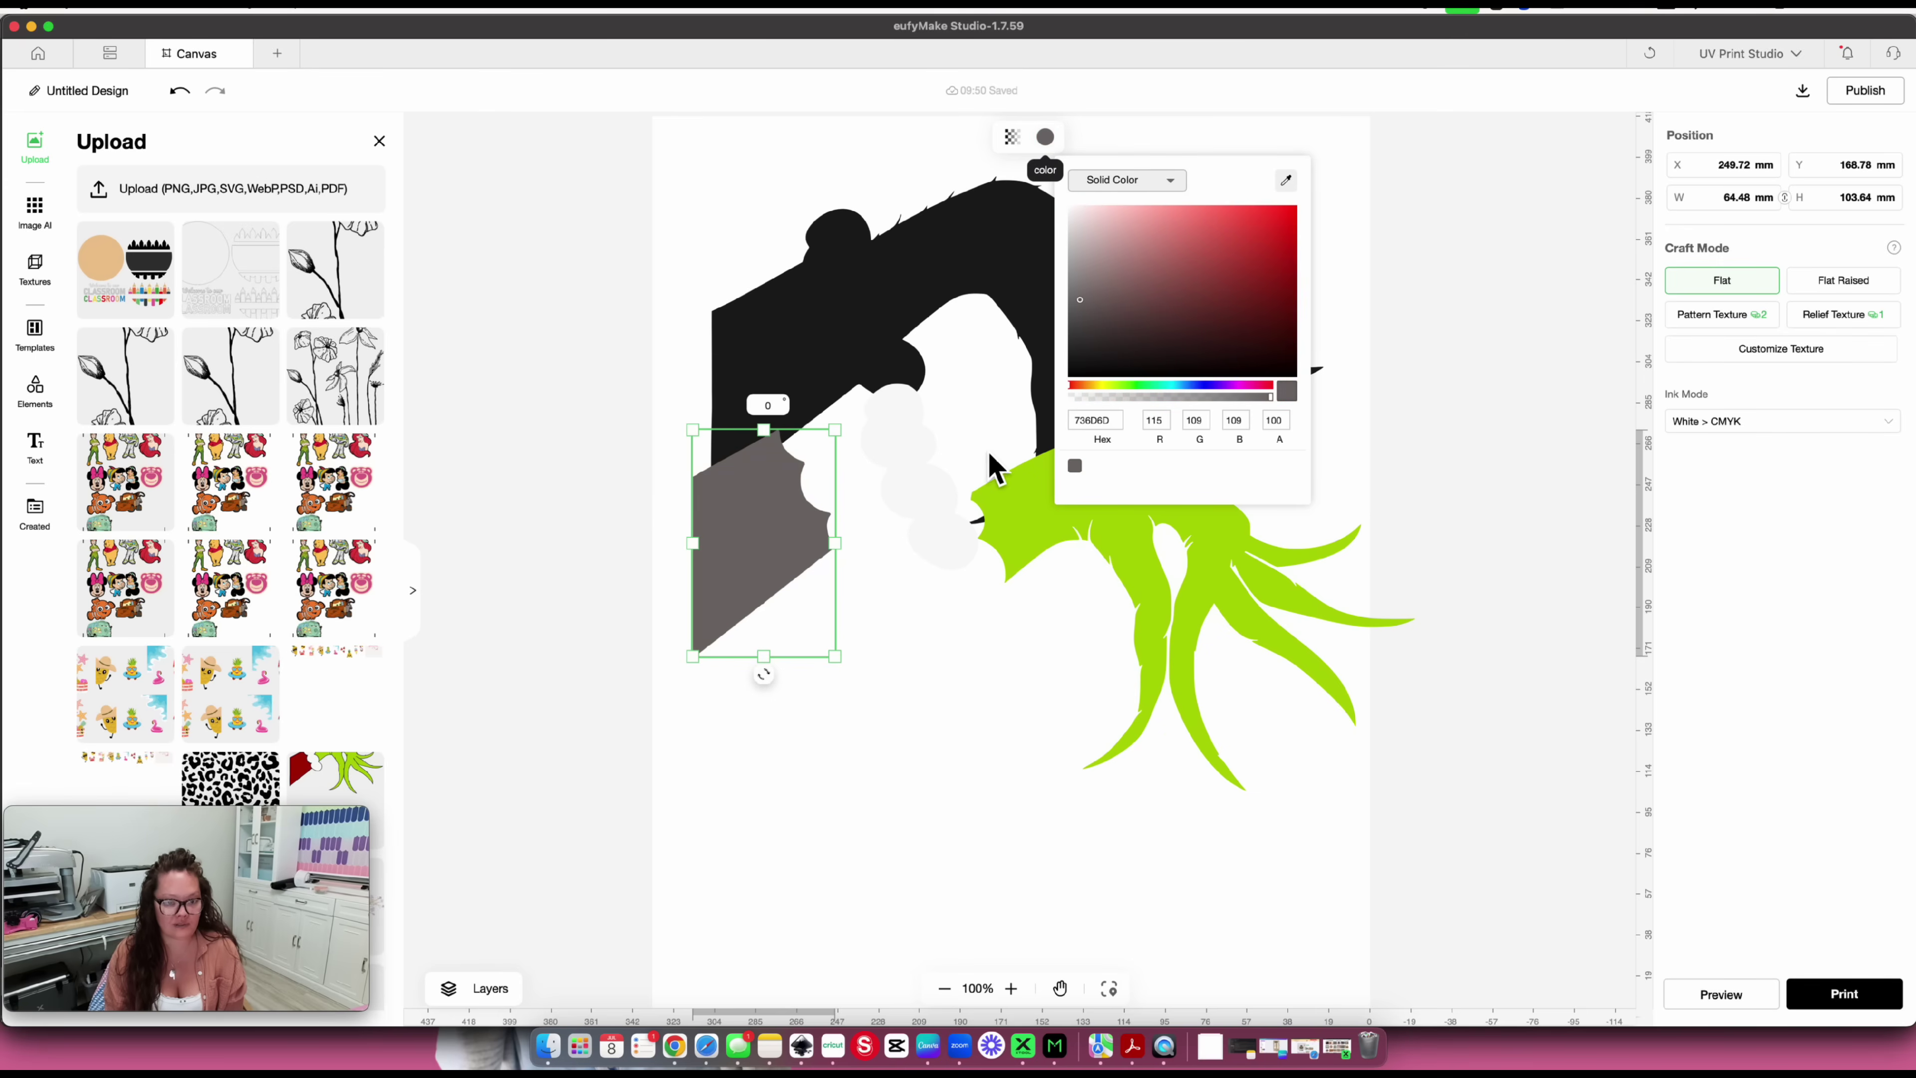
pyautogui.click(930, 489)
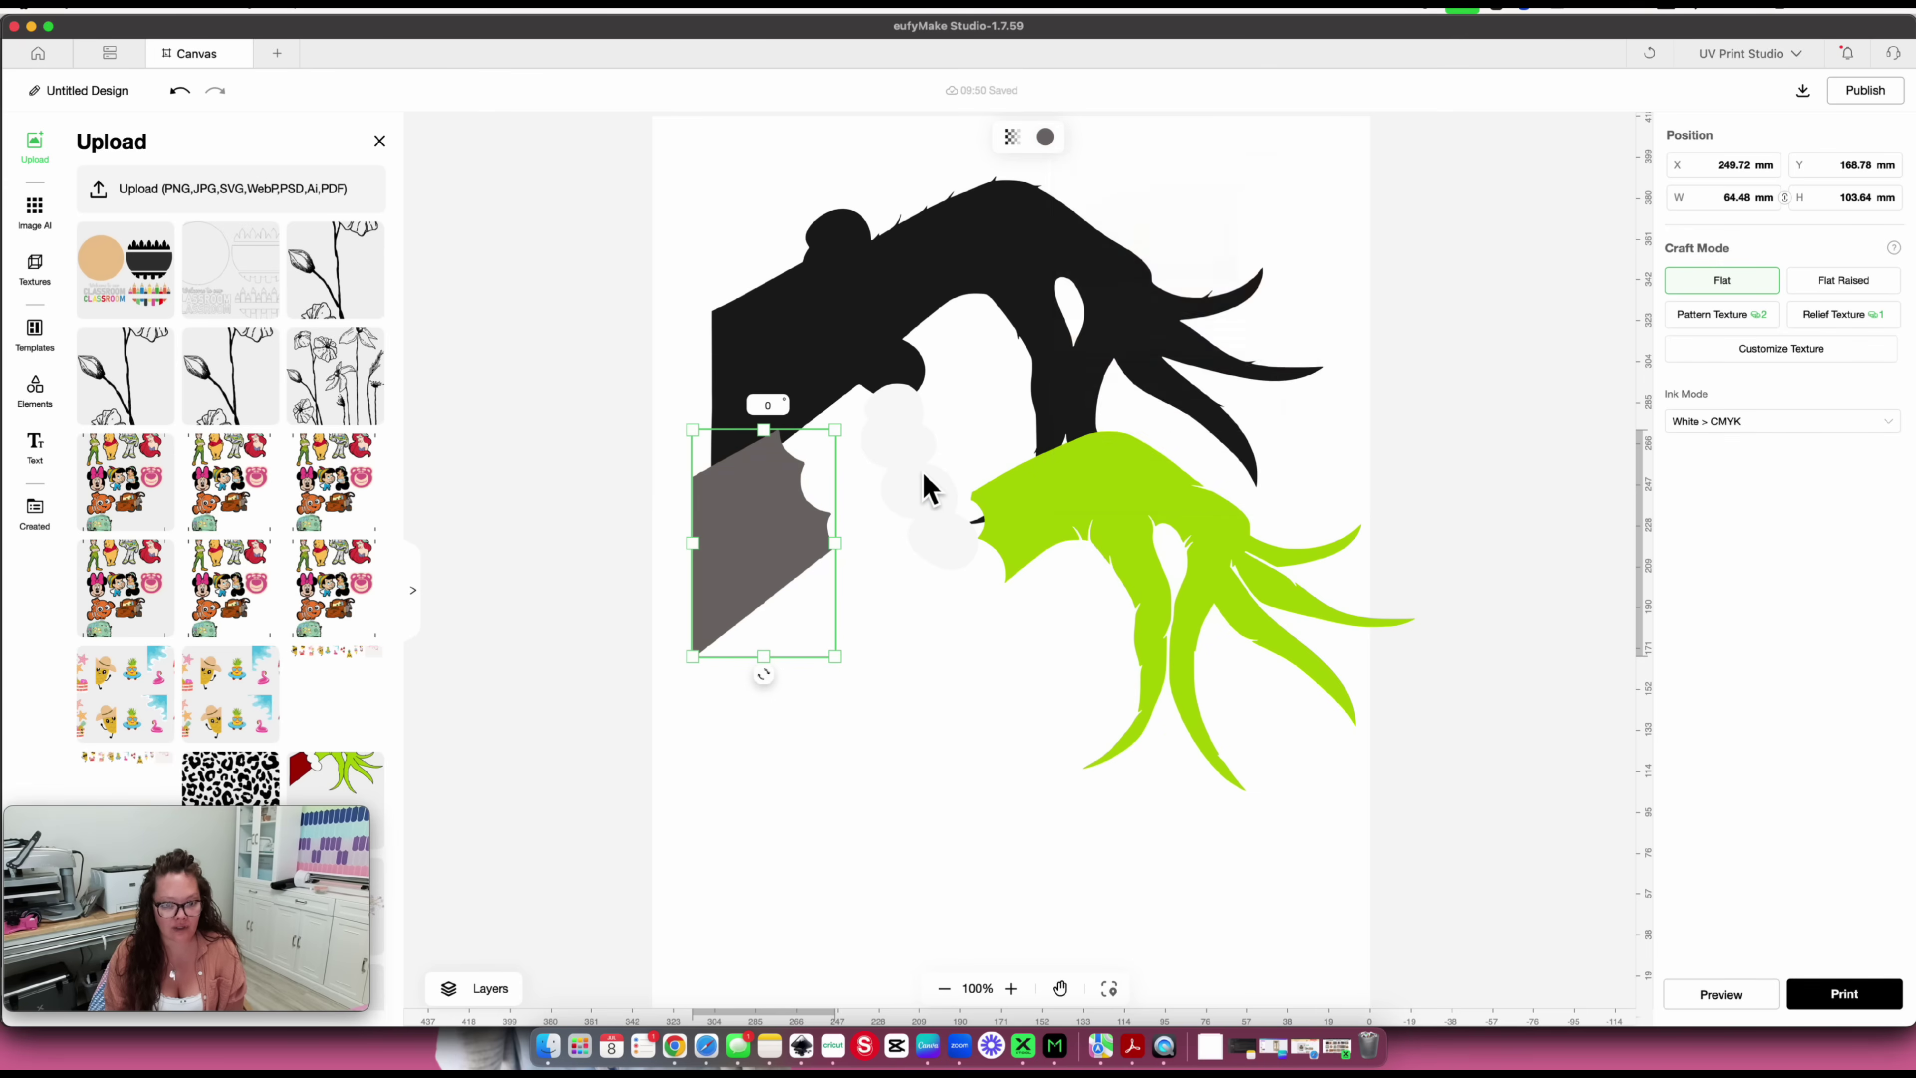
# Recolour the white cuff to fully opaque green 32915D
pyautogui.click(916, 458)
pyautogui.click(1045, 137)
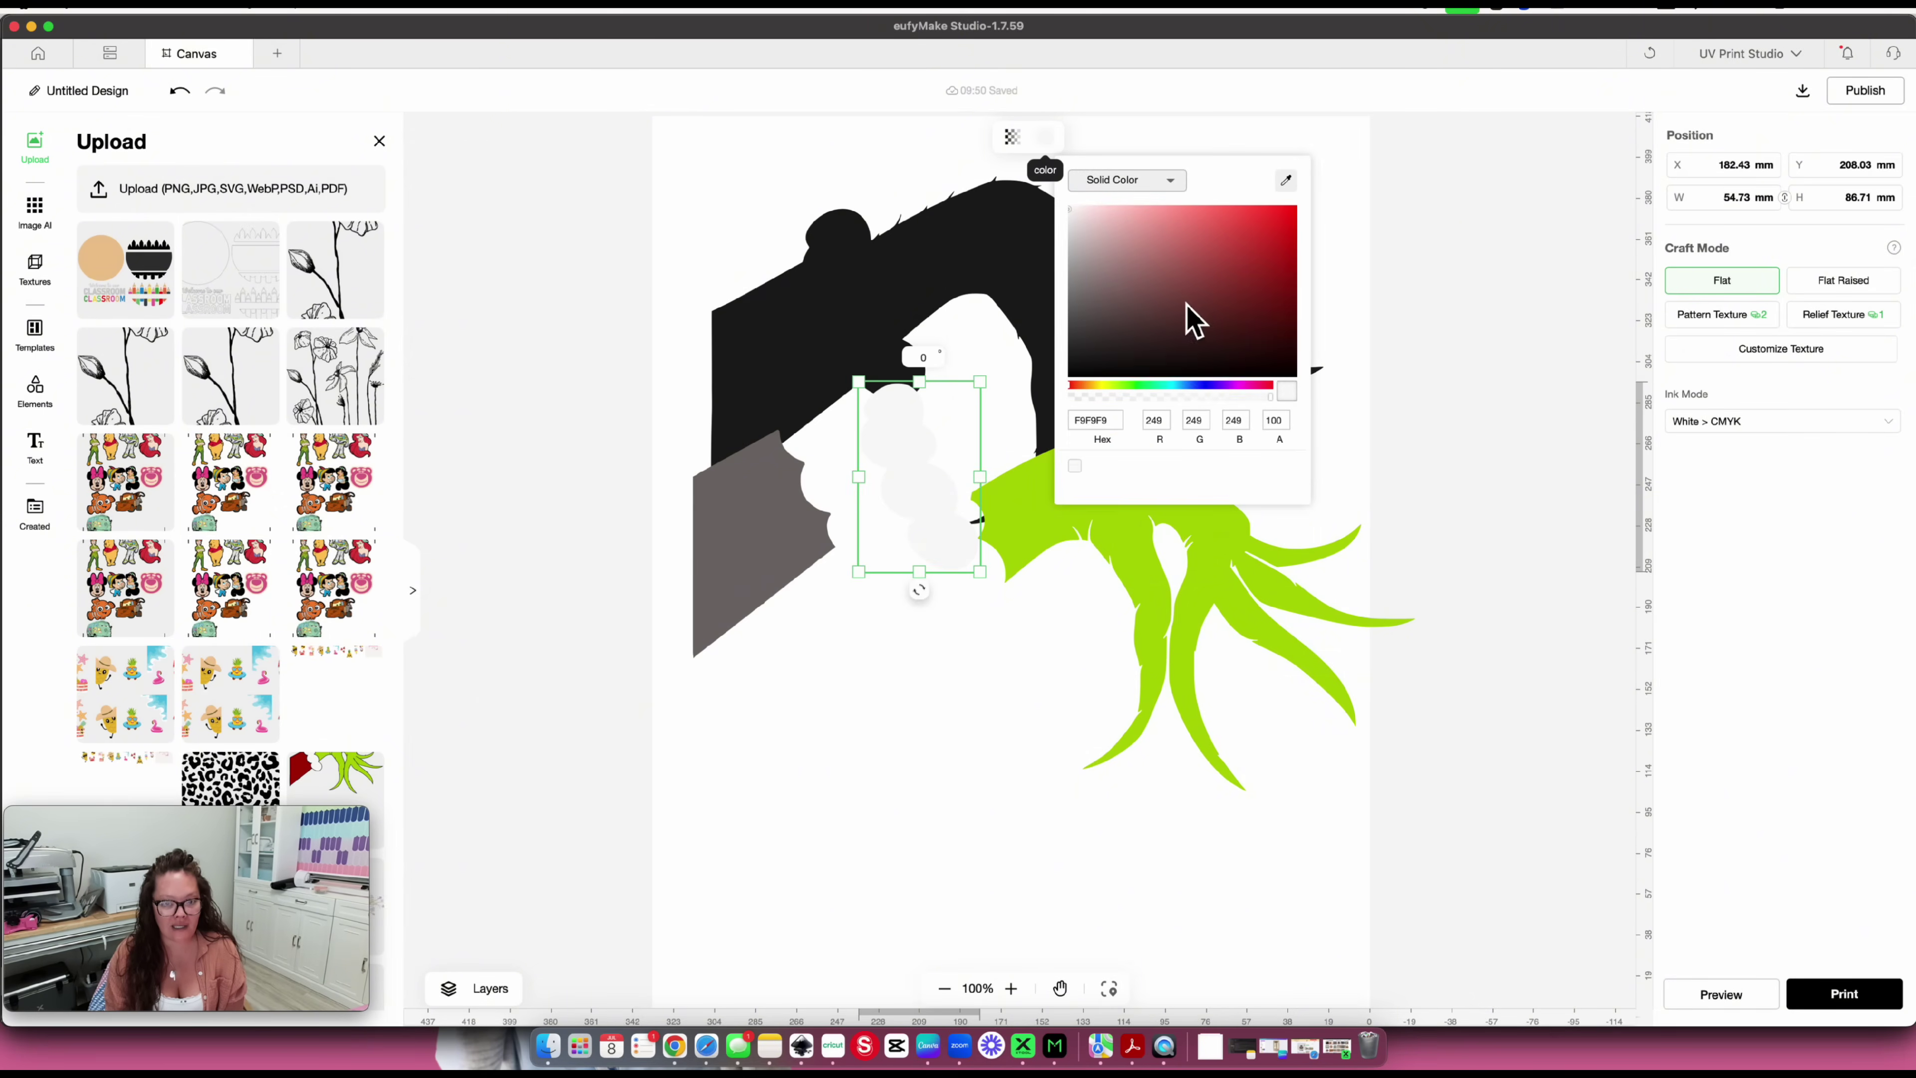
pyautogui.click(1167, 285)
pyautogui.click(1214, 396)
pyautogui.click(1186, 385)
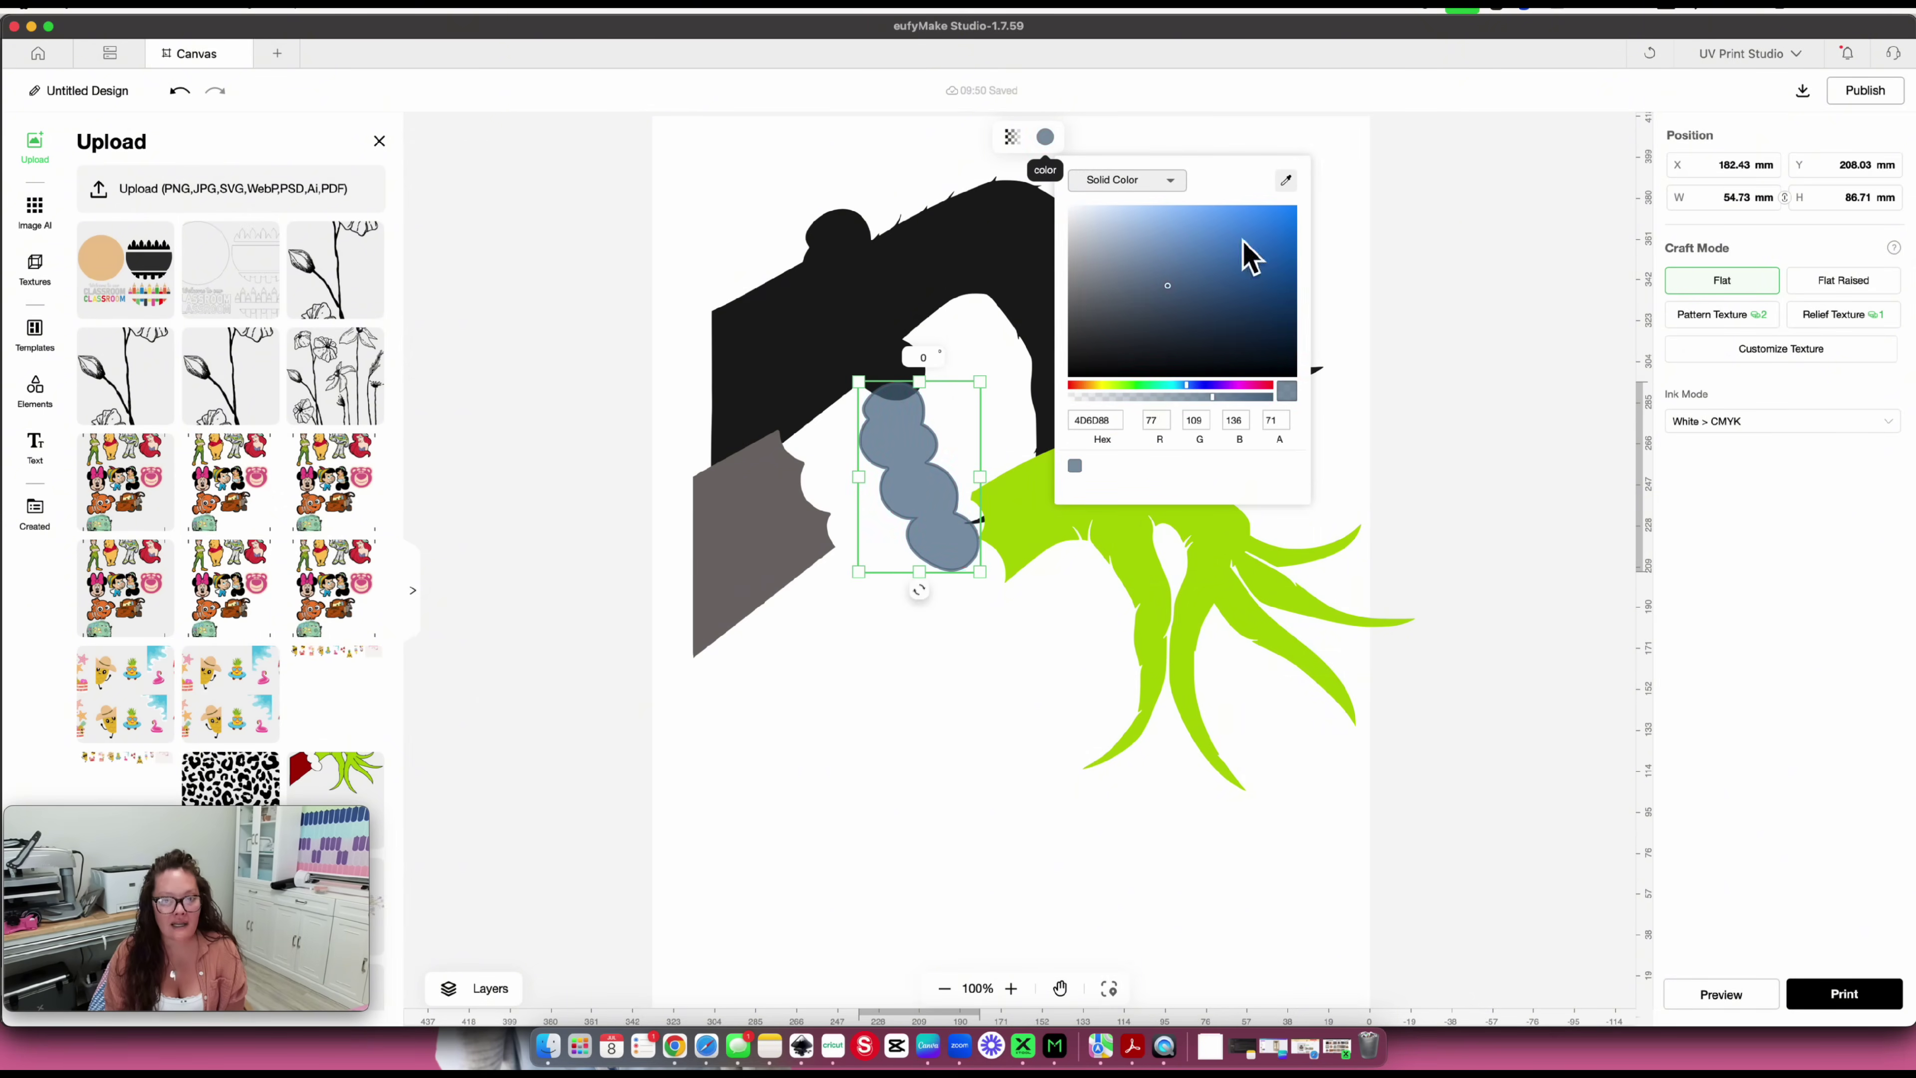
pyautogui.click(1152, 385)
pyautogui.click(1217, 279)
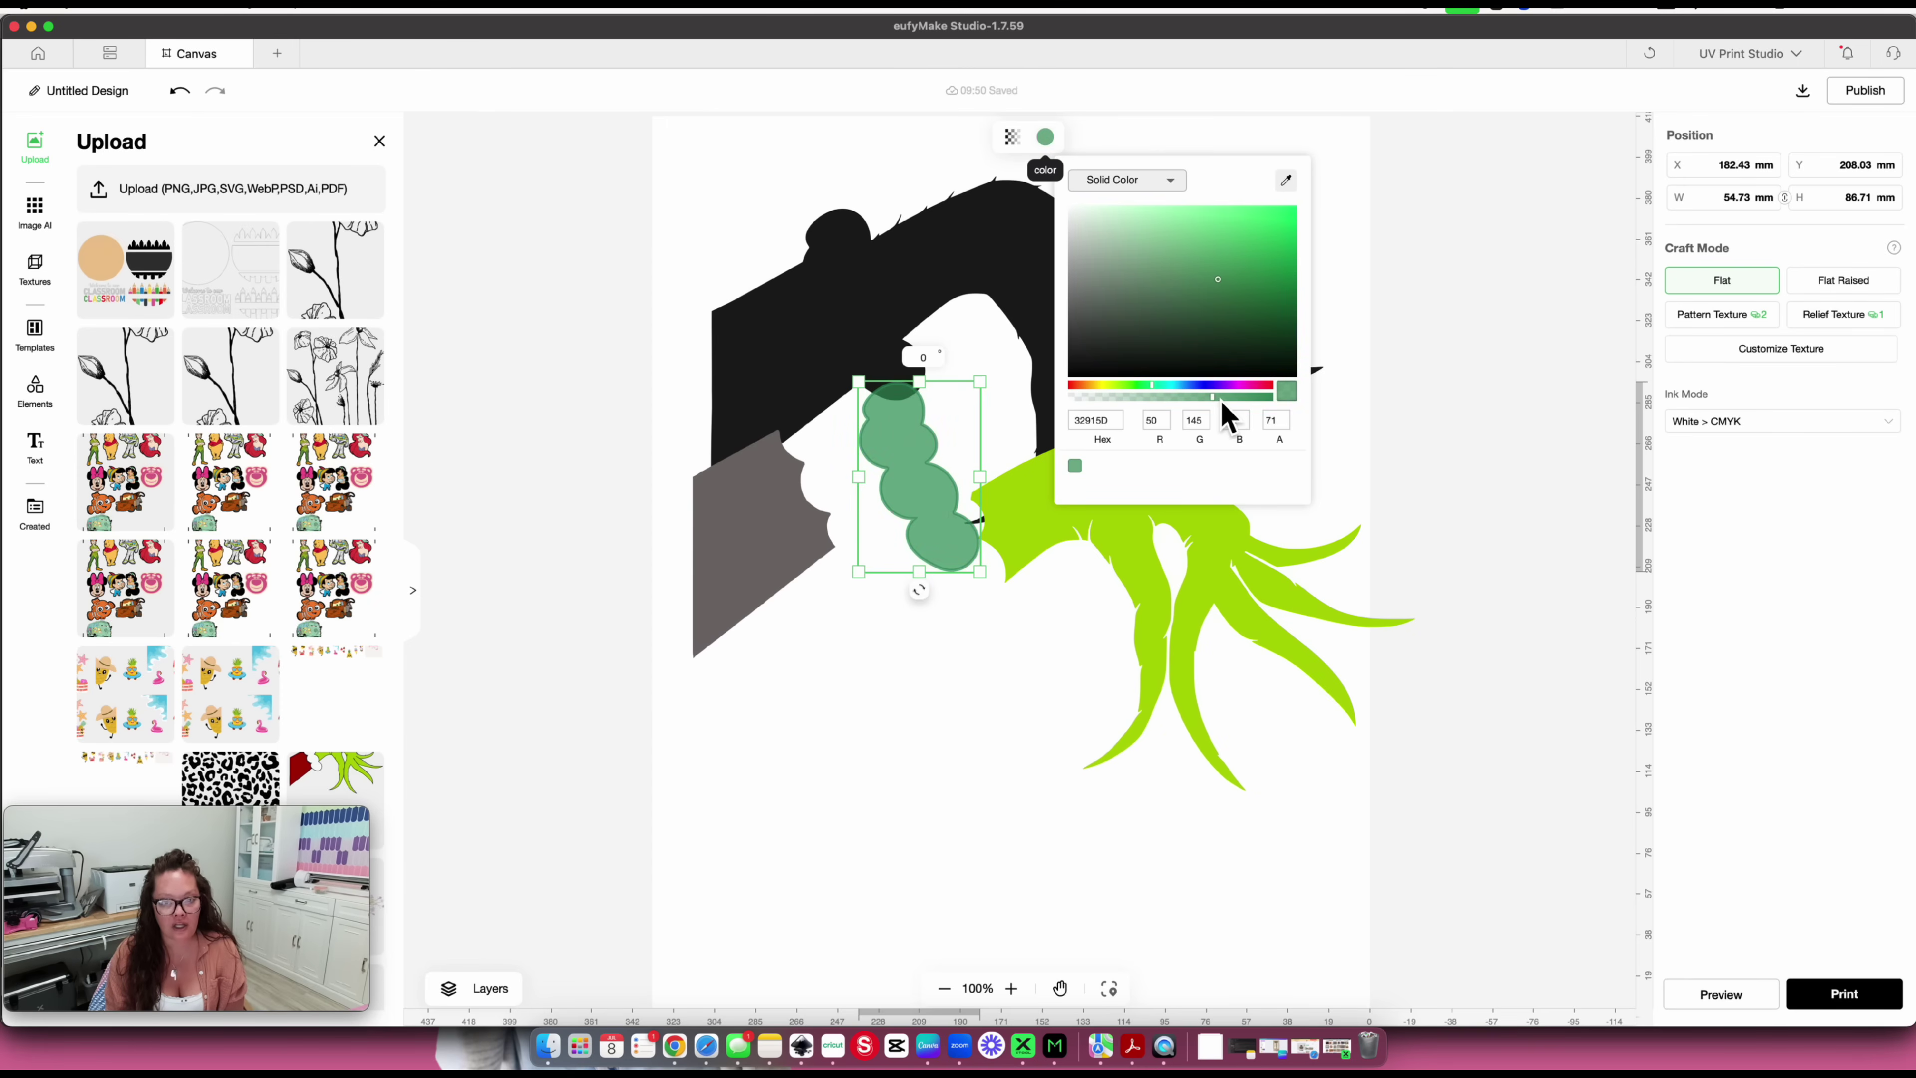
pyautogui.moveTo(1213, 397); pyautogui.dragTo(1295, 414)
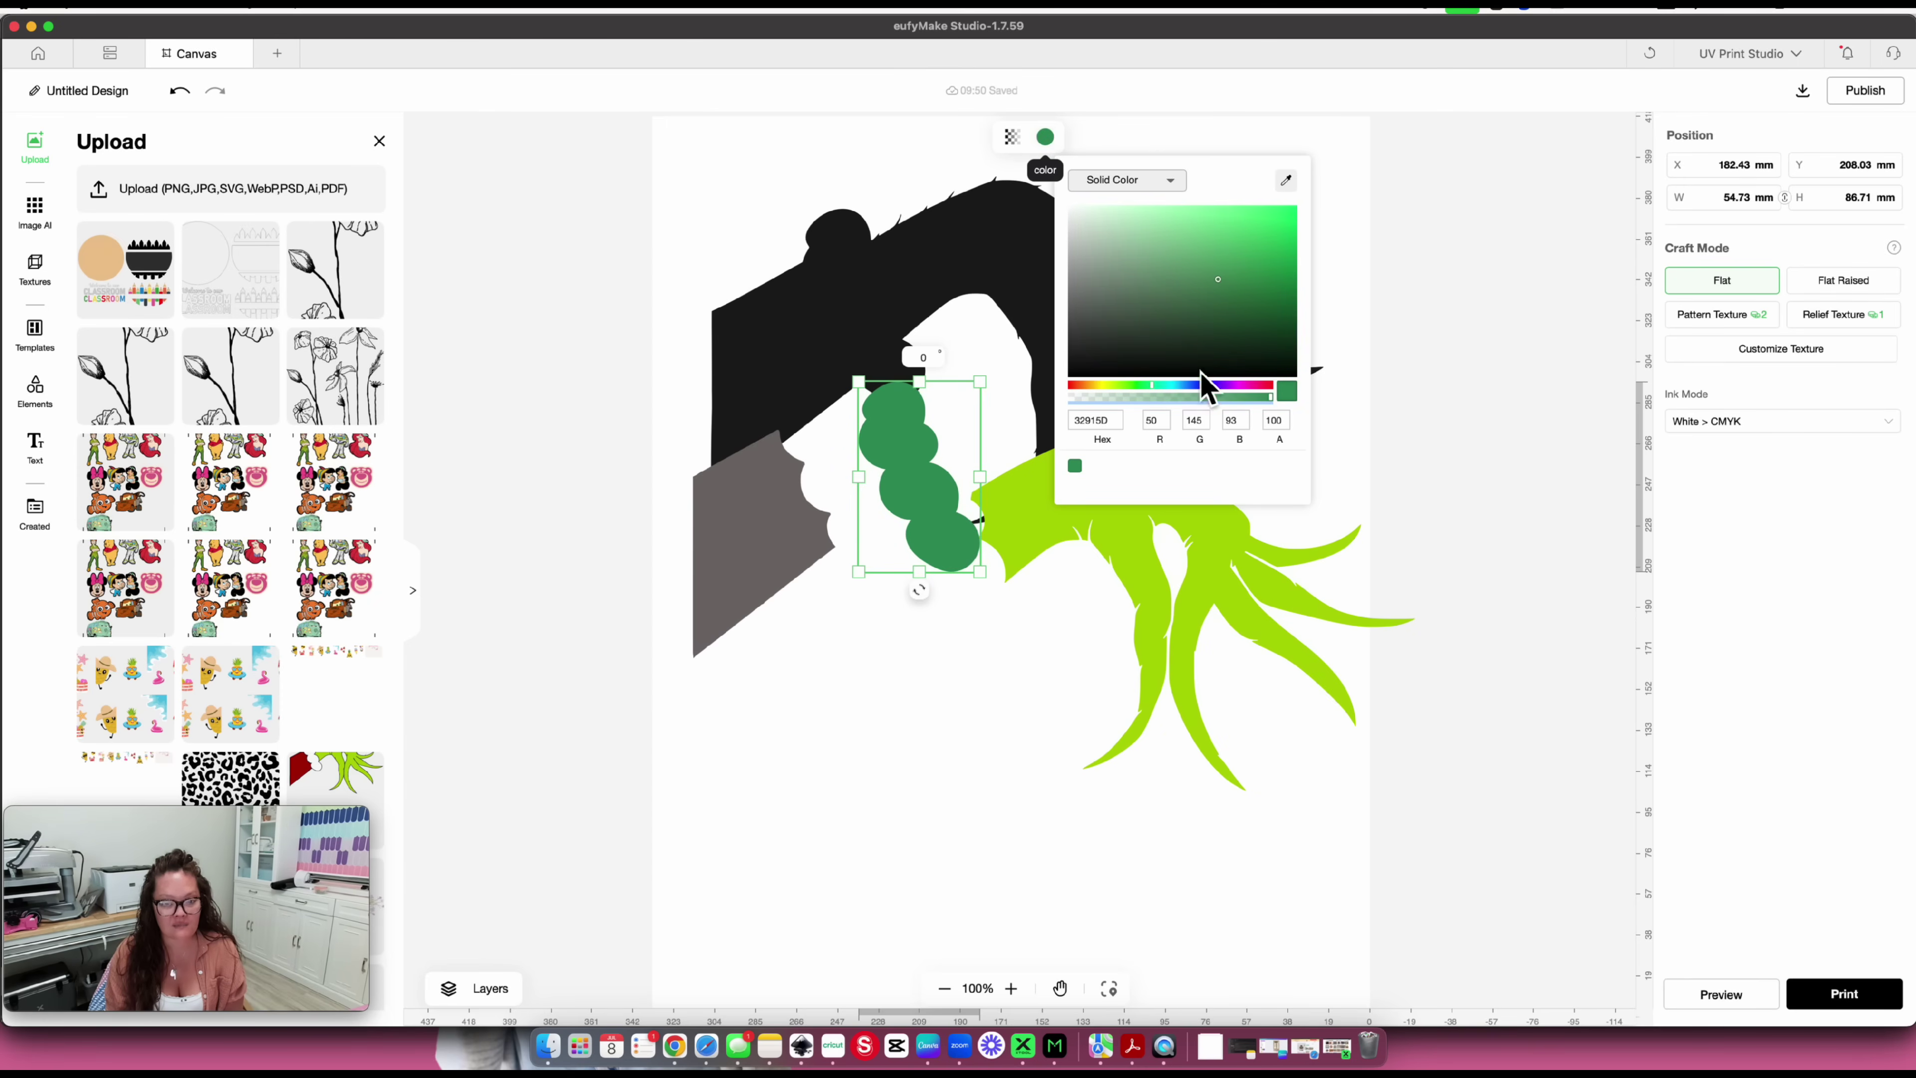
pyautogui.click(1146, 564)
# Give the hand a pale-green gradient fill with green as the first colour
pyautogui.click(1144, 562)
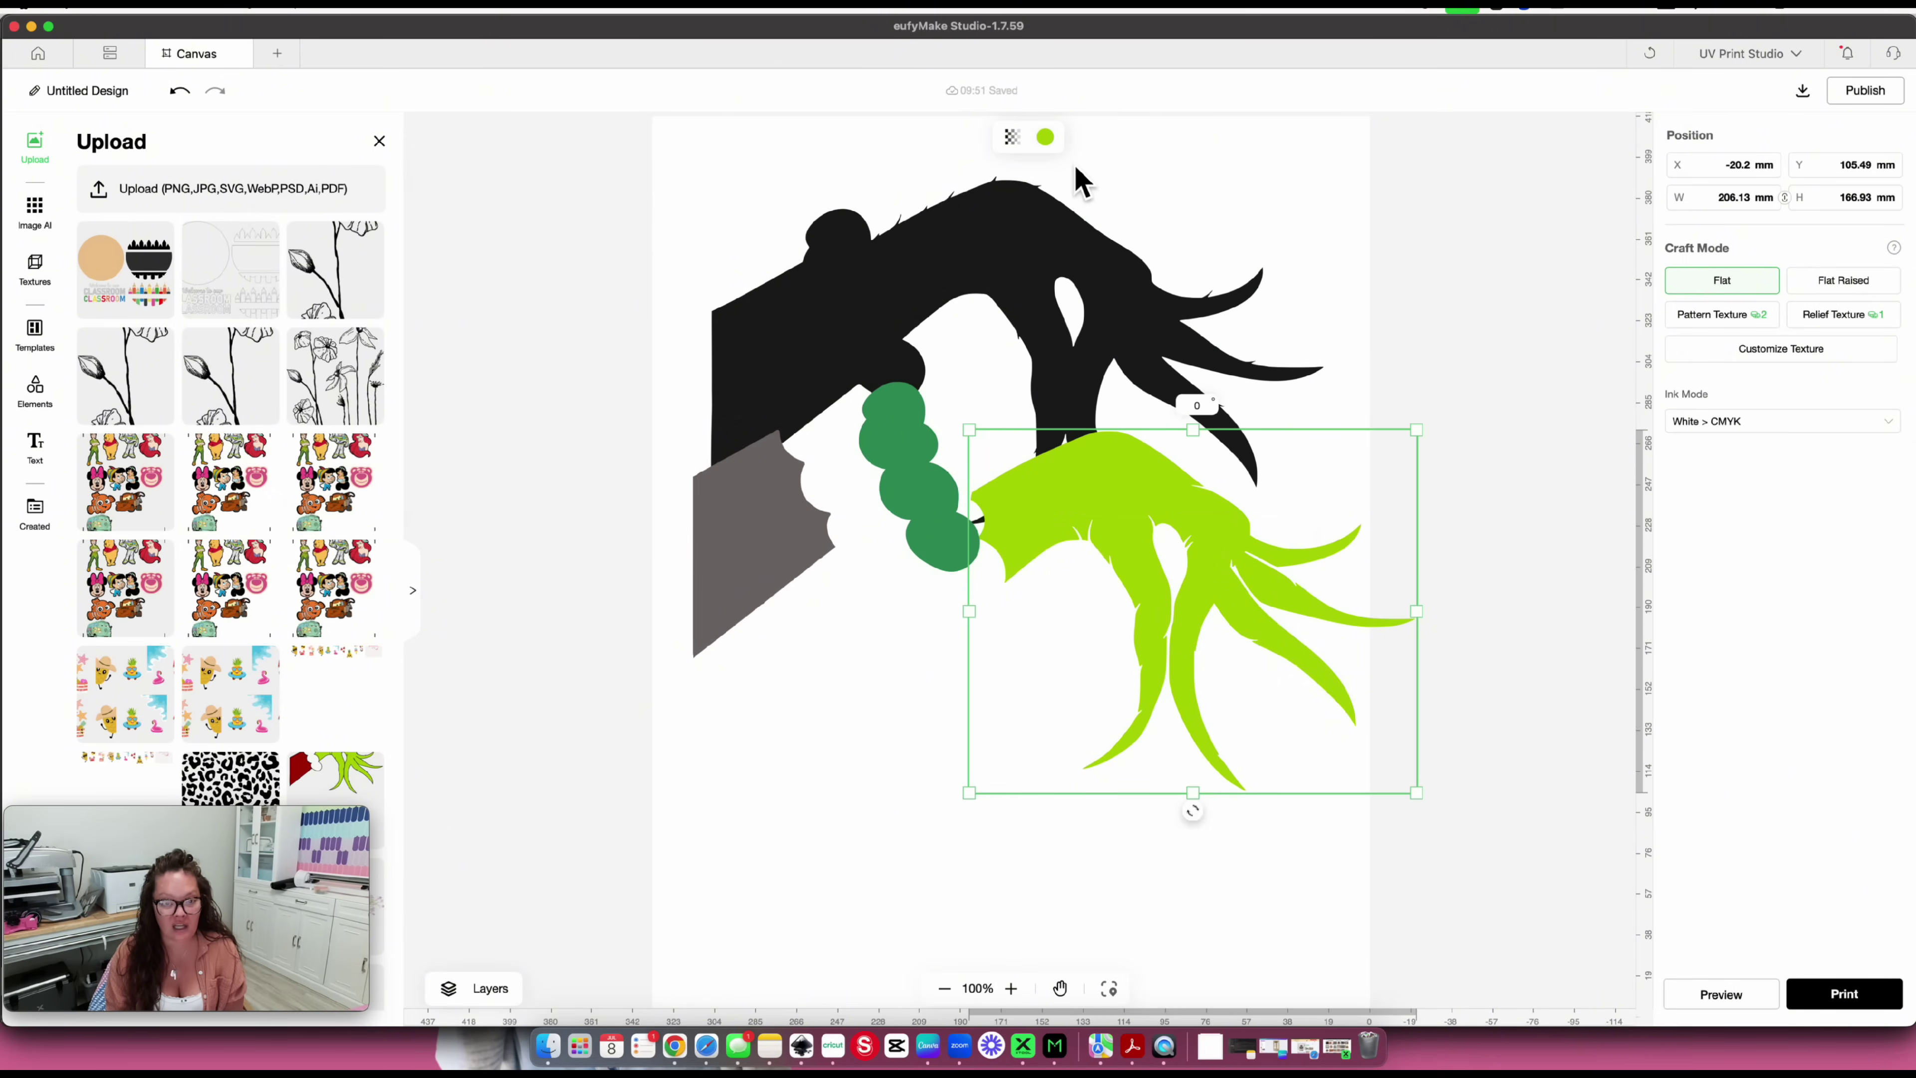
pyautogui.click(1045, 136)
pyautogui.click(1099, 221)
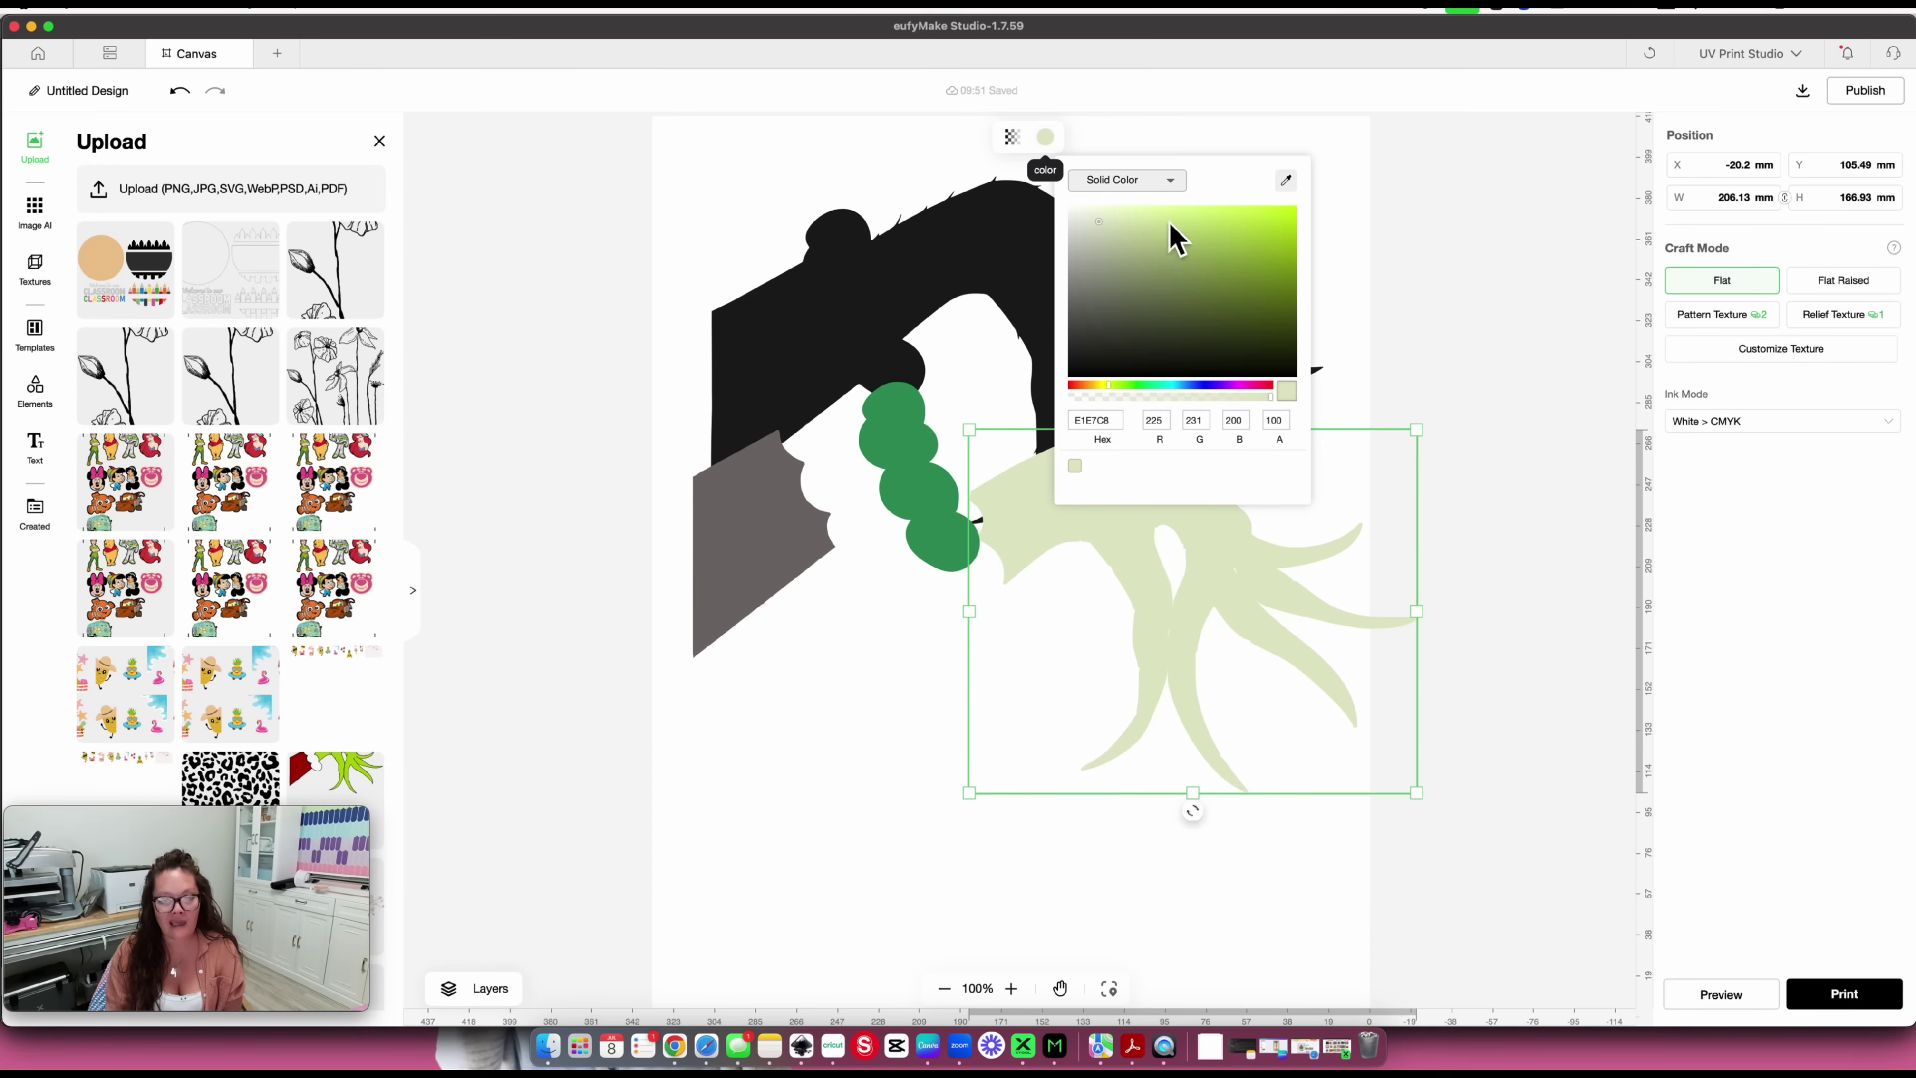
pyautogui.click(1171, 183)
pyautogui.click(1178, 246)
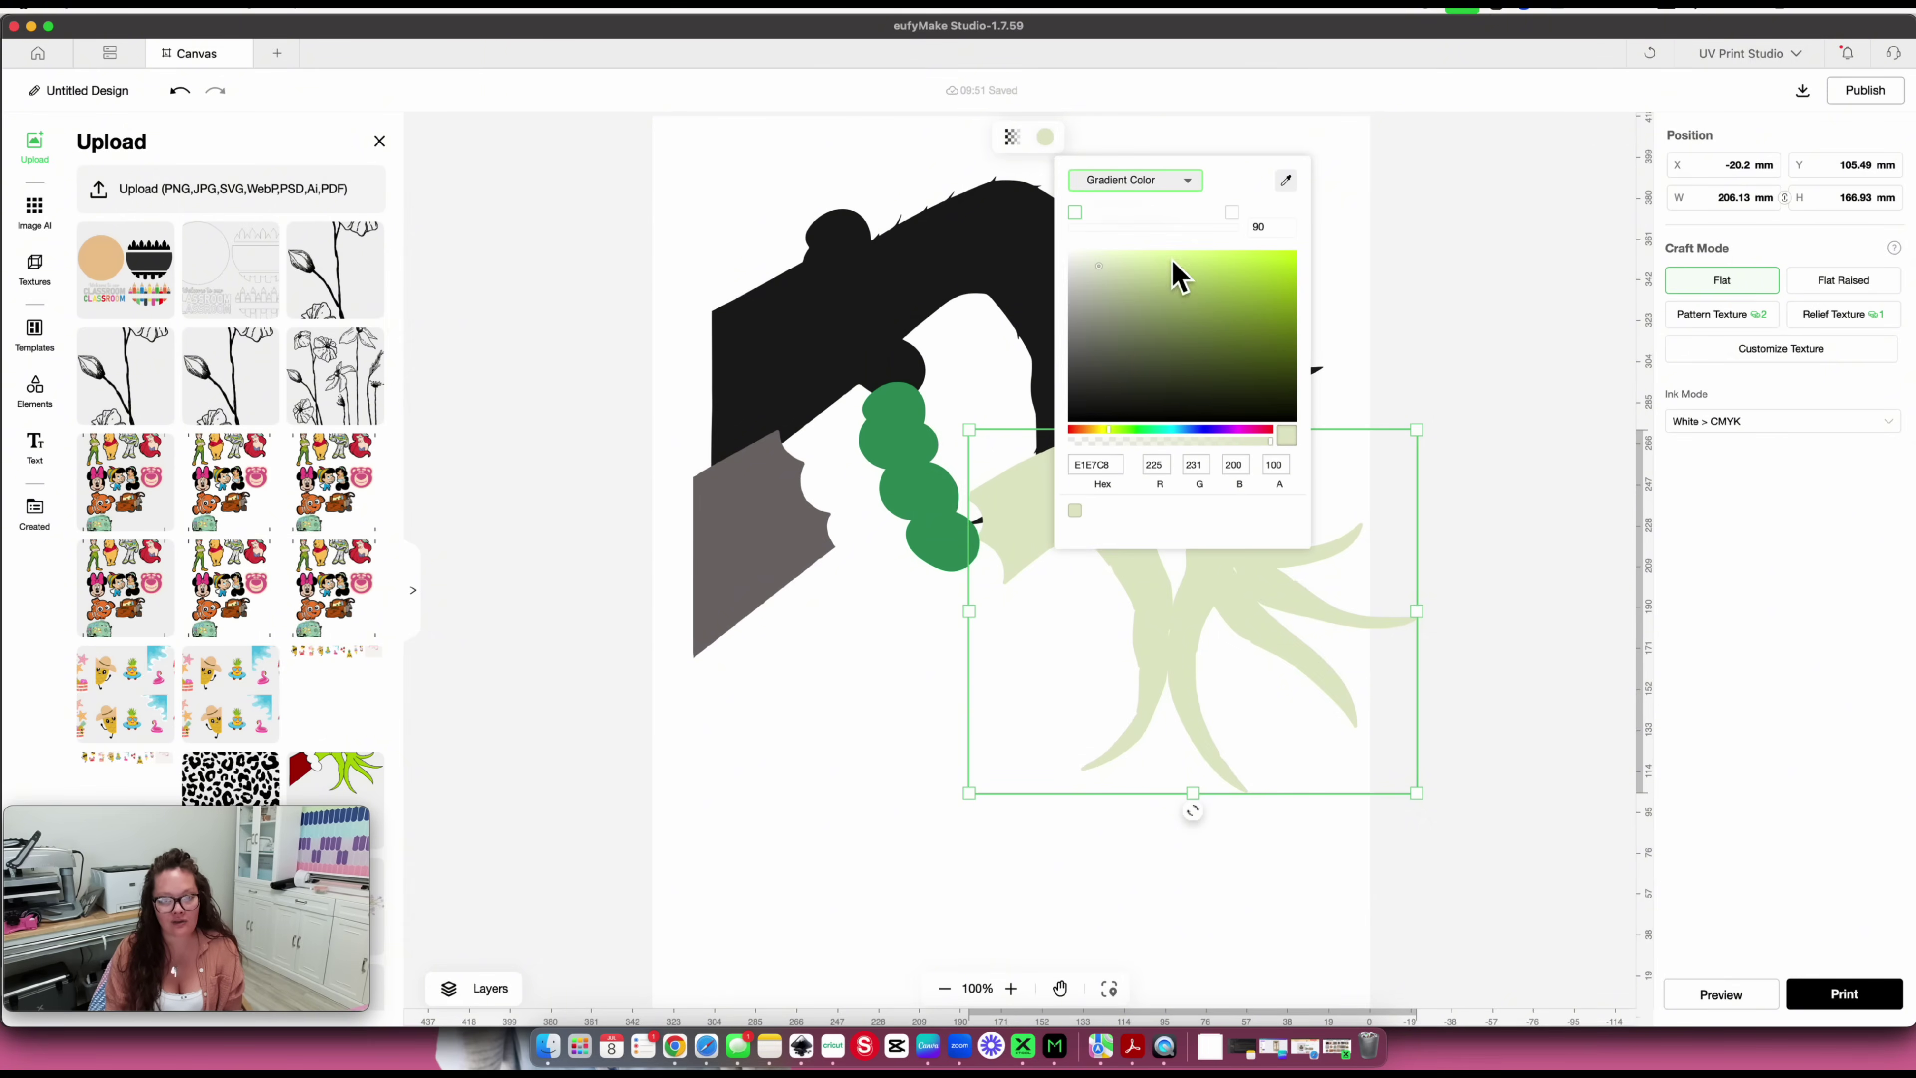
pyautogui.click(1200, 313)
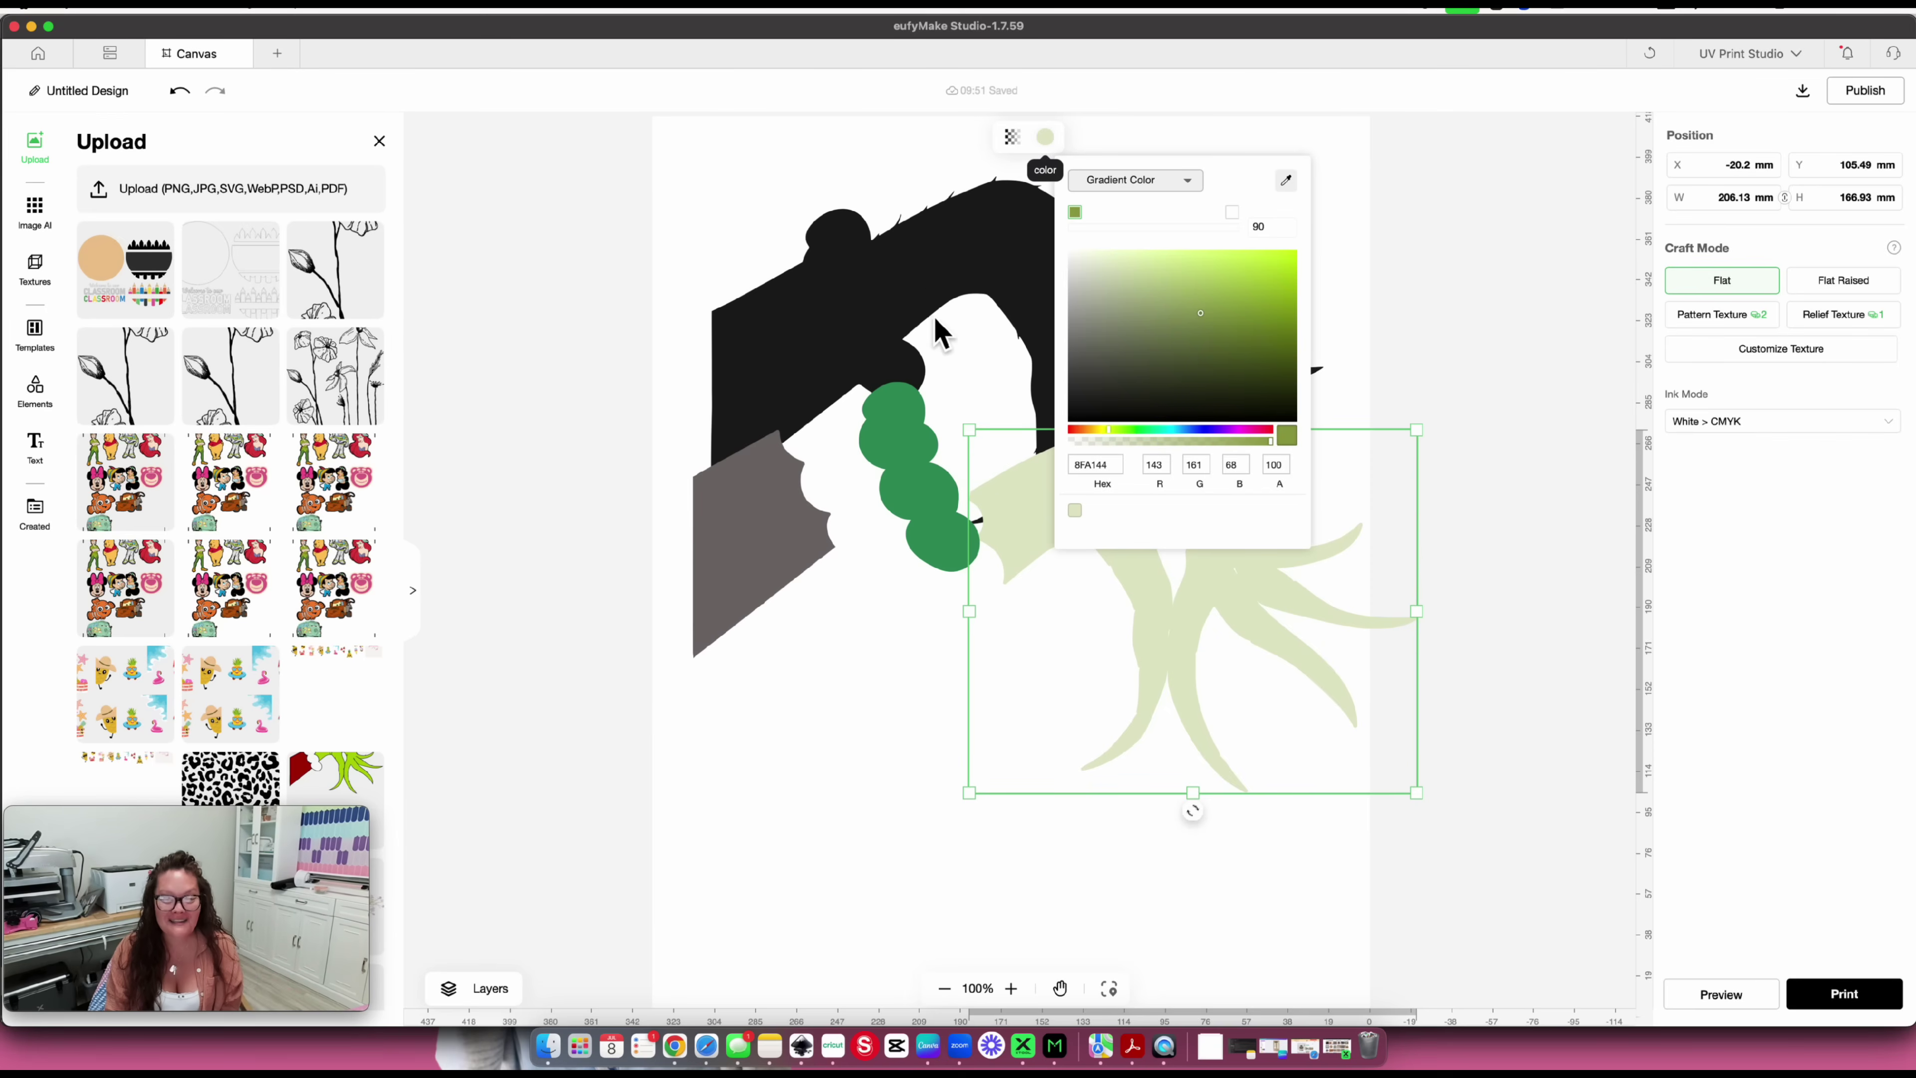
pyautogui.click(654, 269)
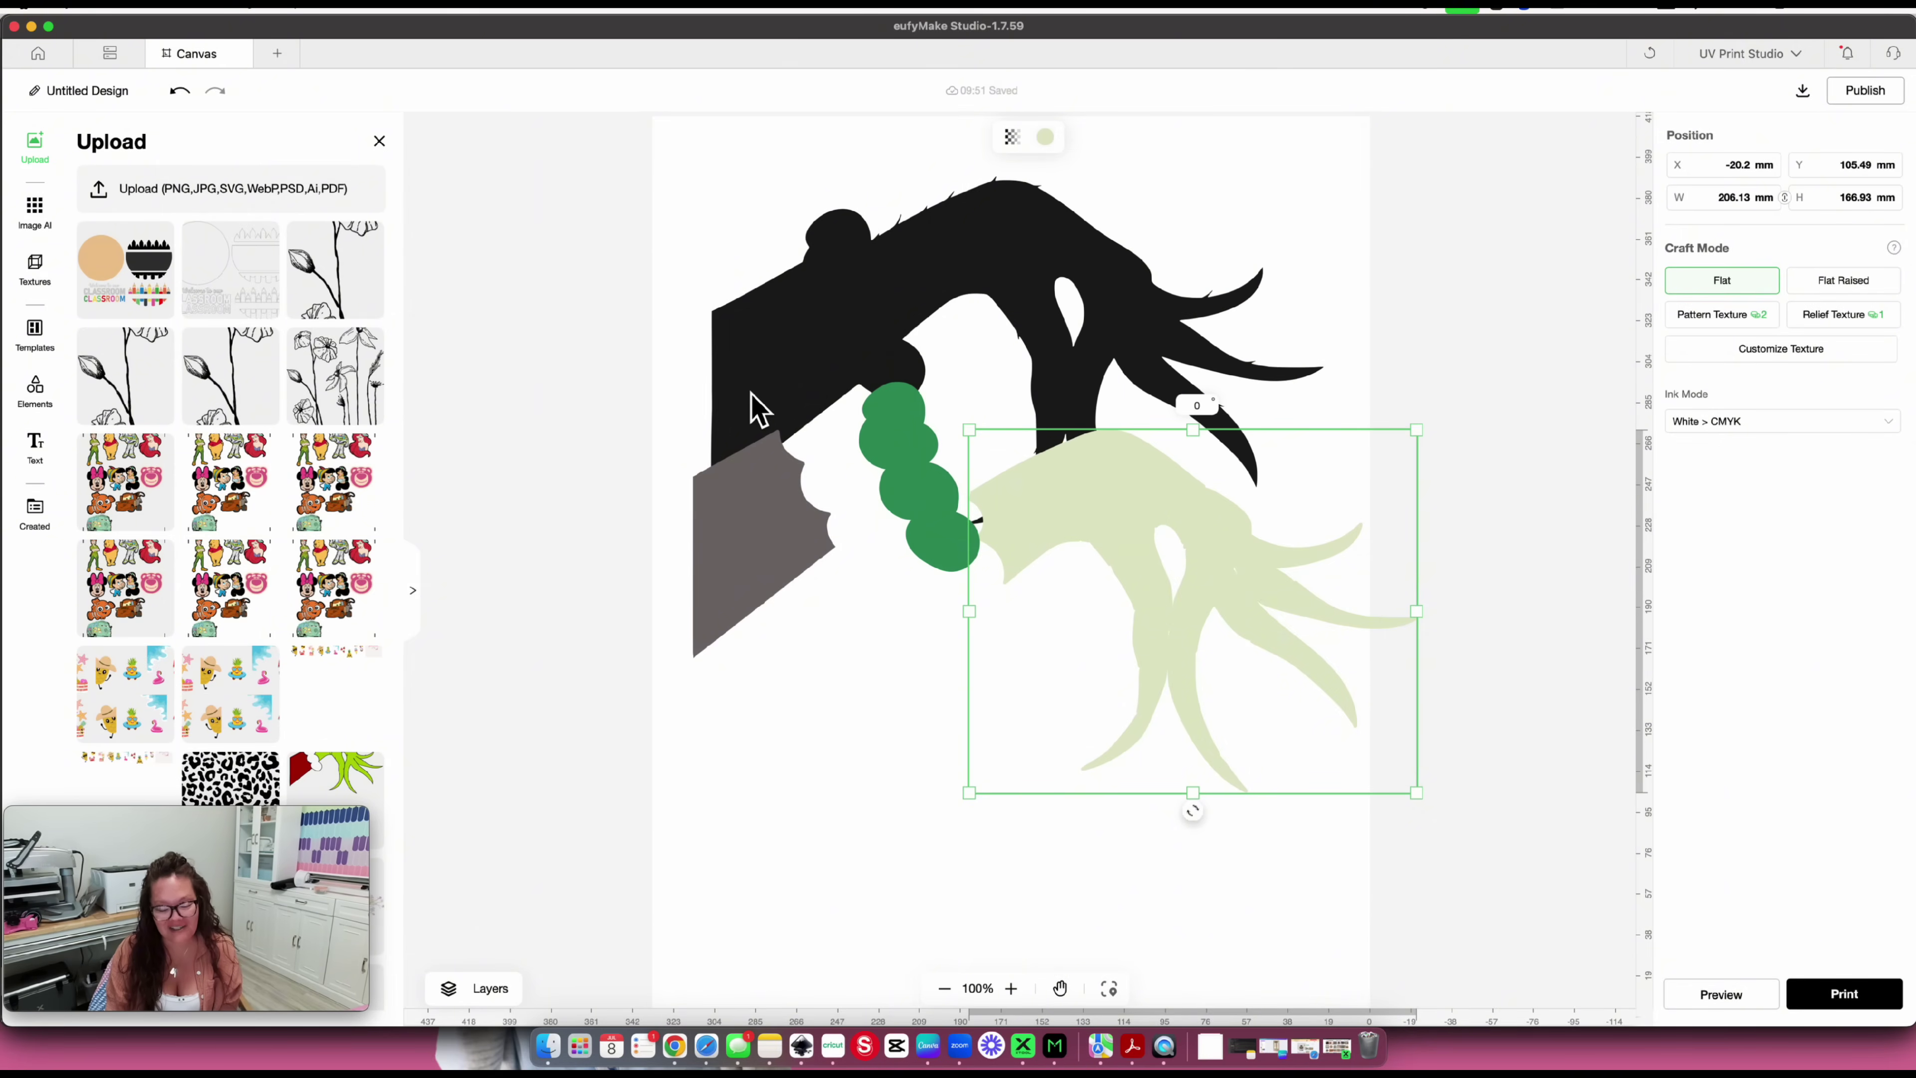
pyautogui.click(804, 1056)
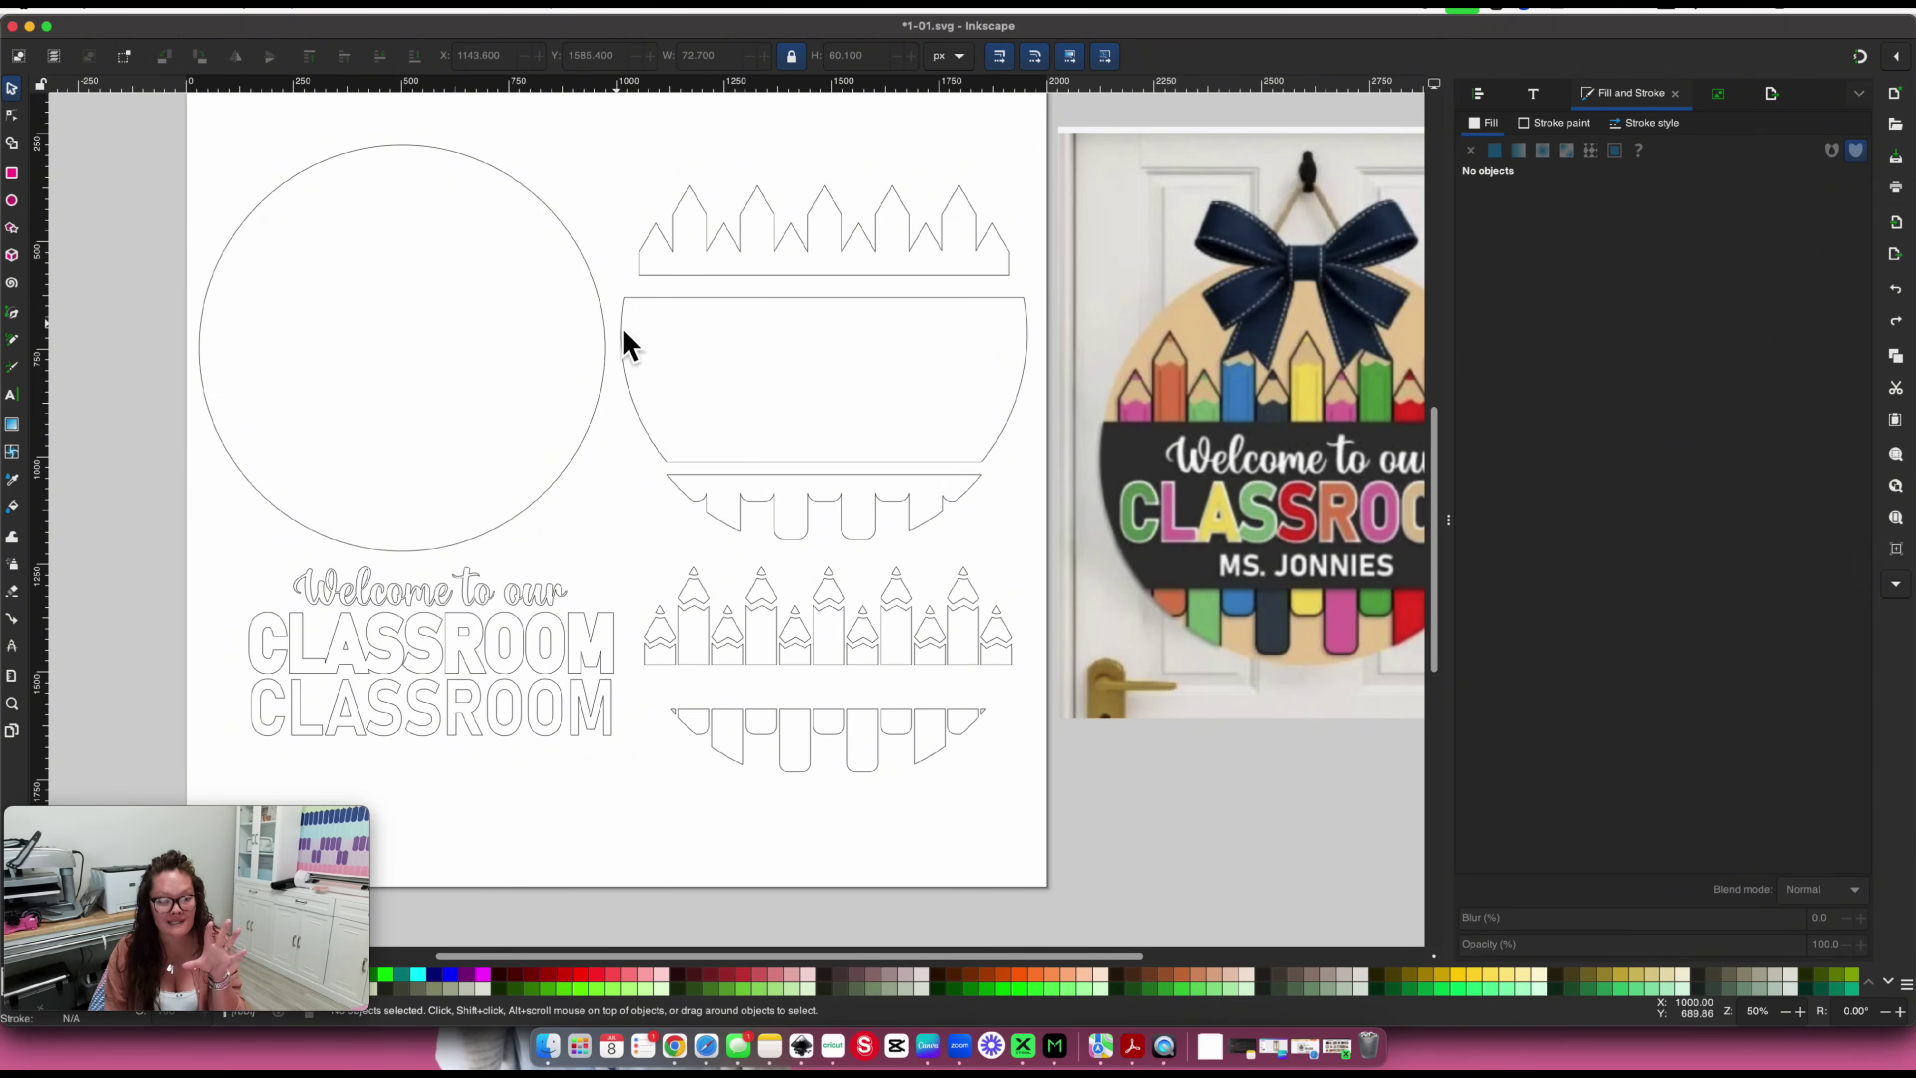
pyautogui.hscroll(3, 624, 334)
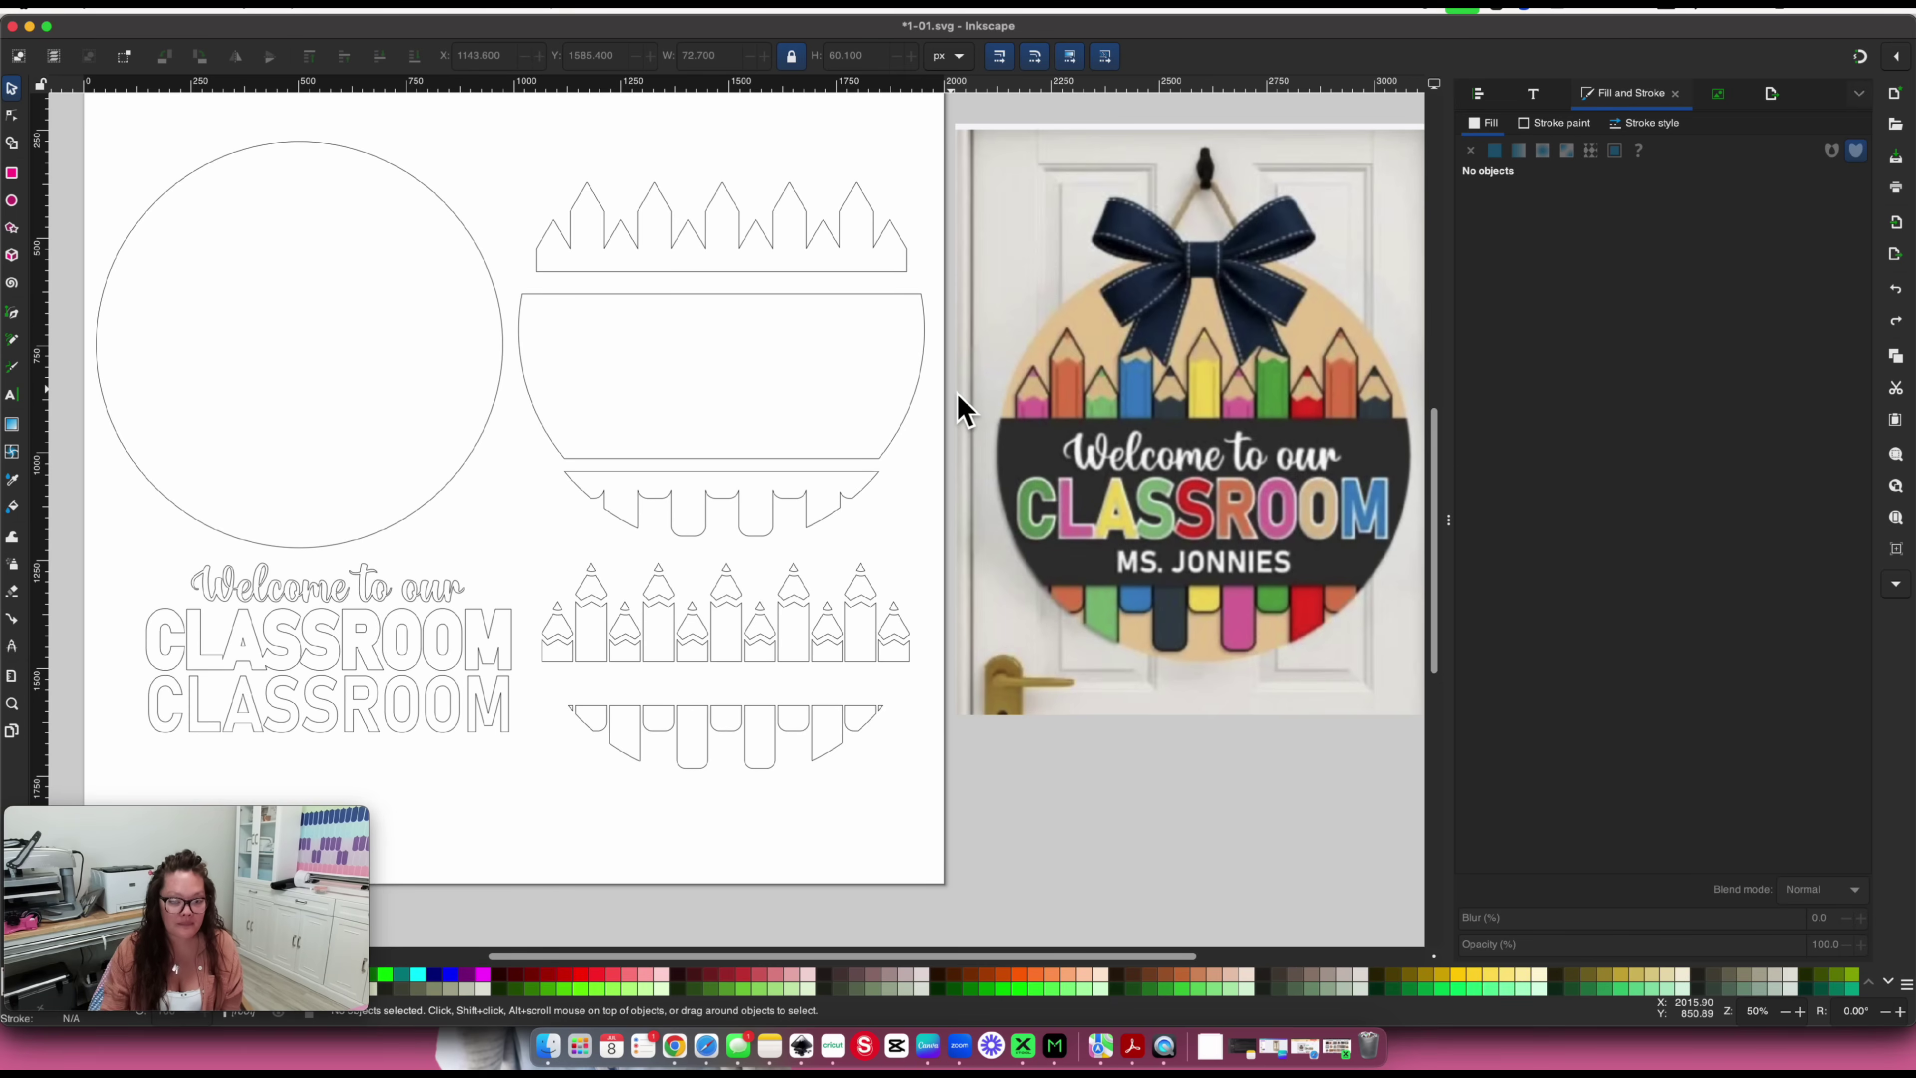
pyautogui.hscroll(5, 988, 392)
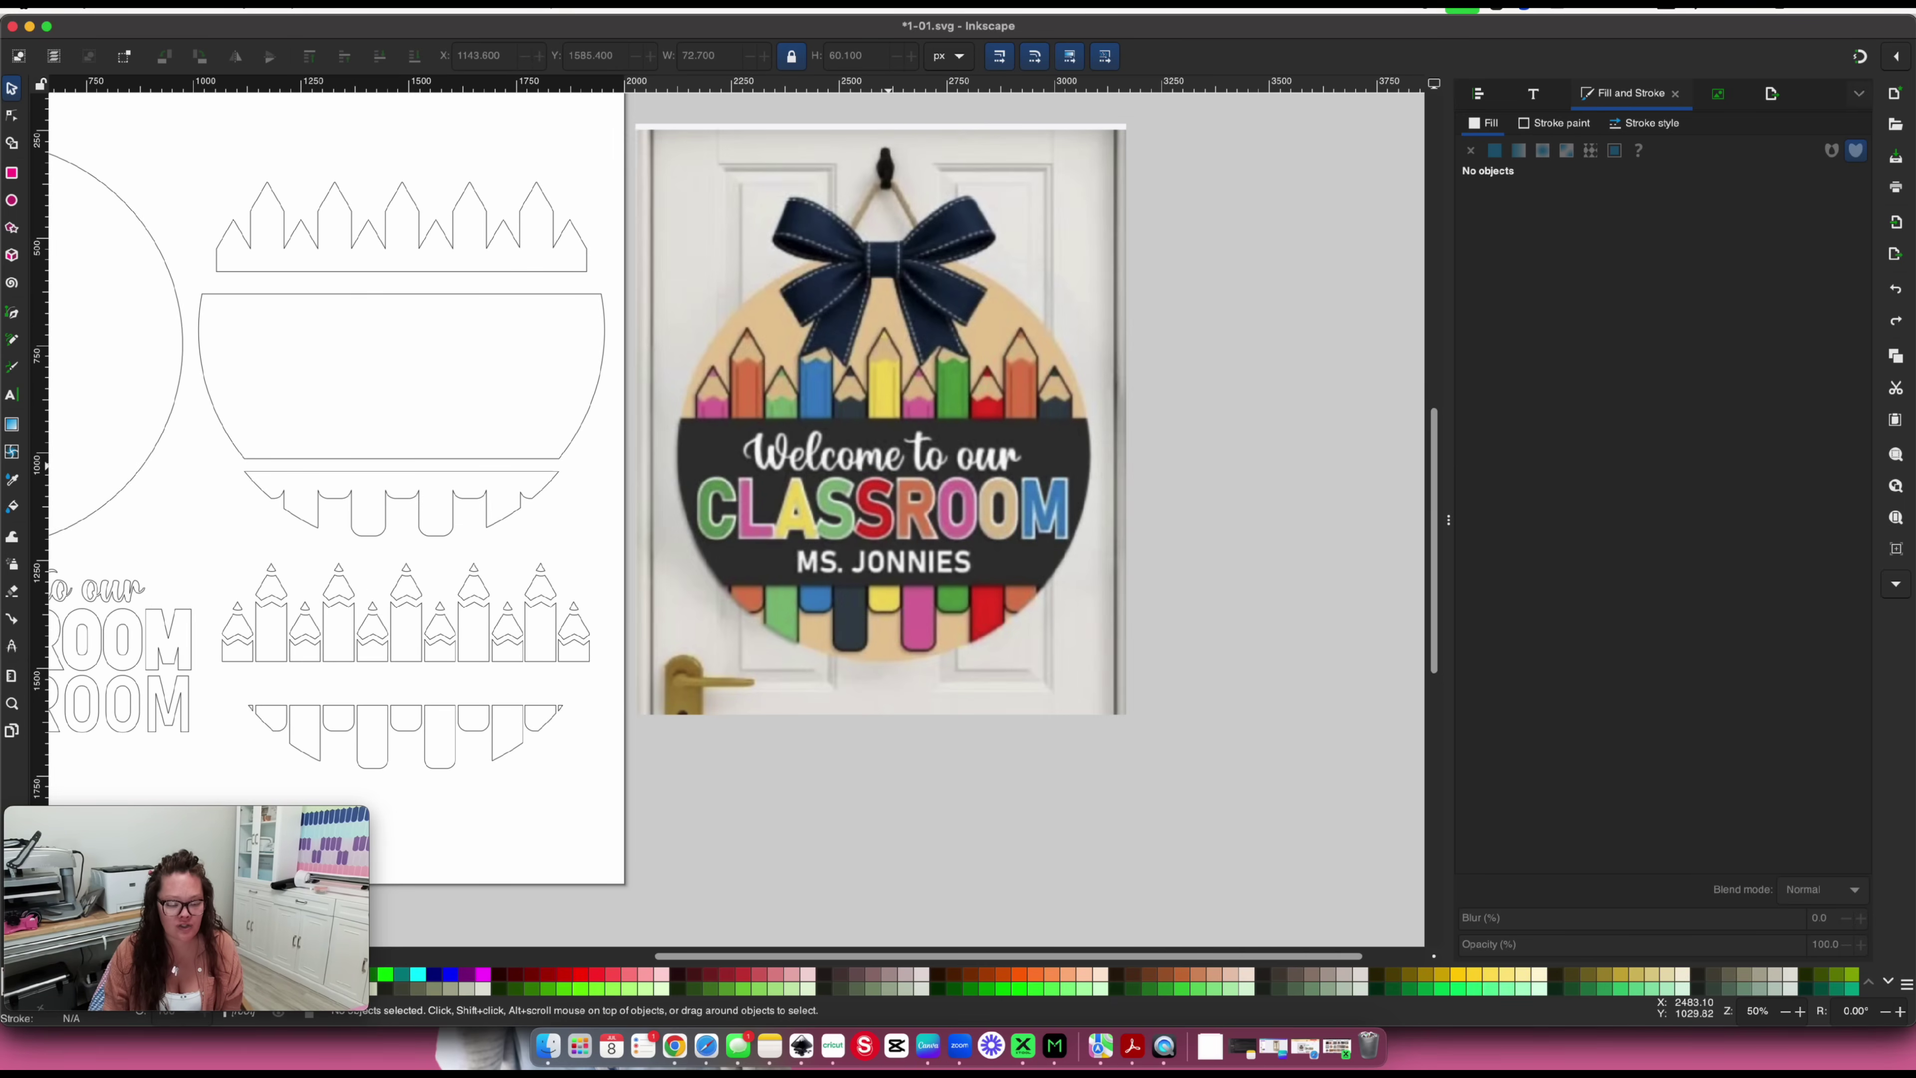
pyautogui.hscroll(-1, 930, 475)
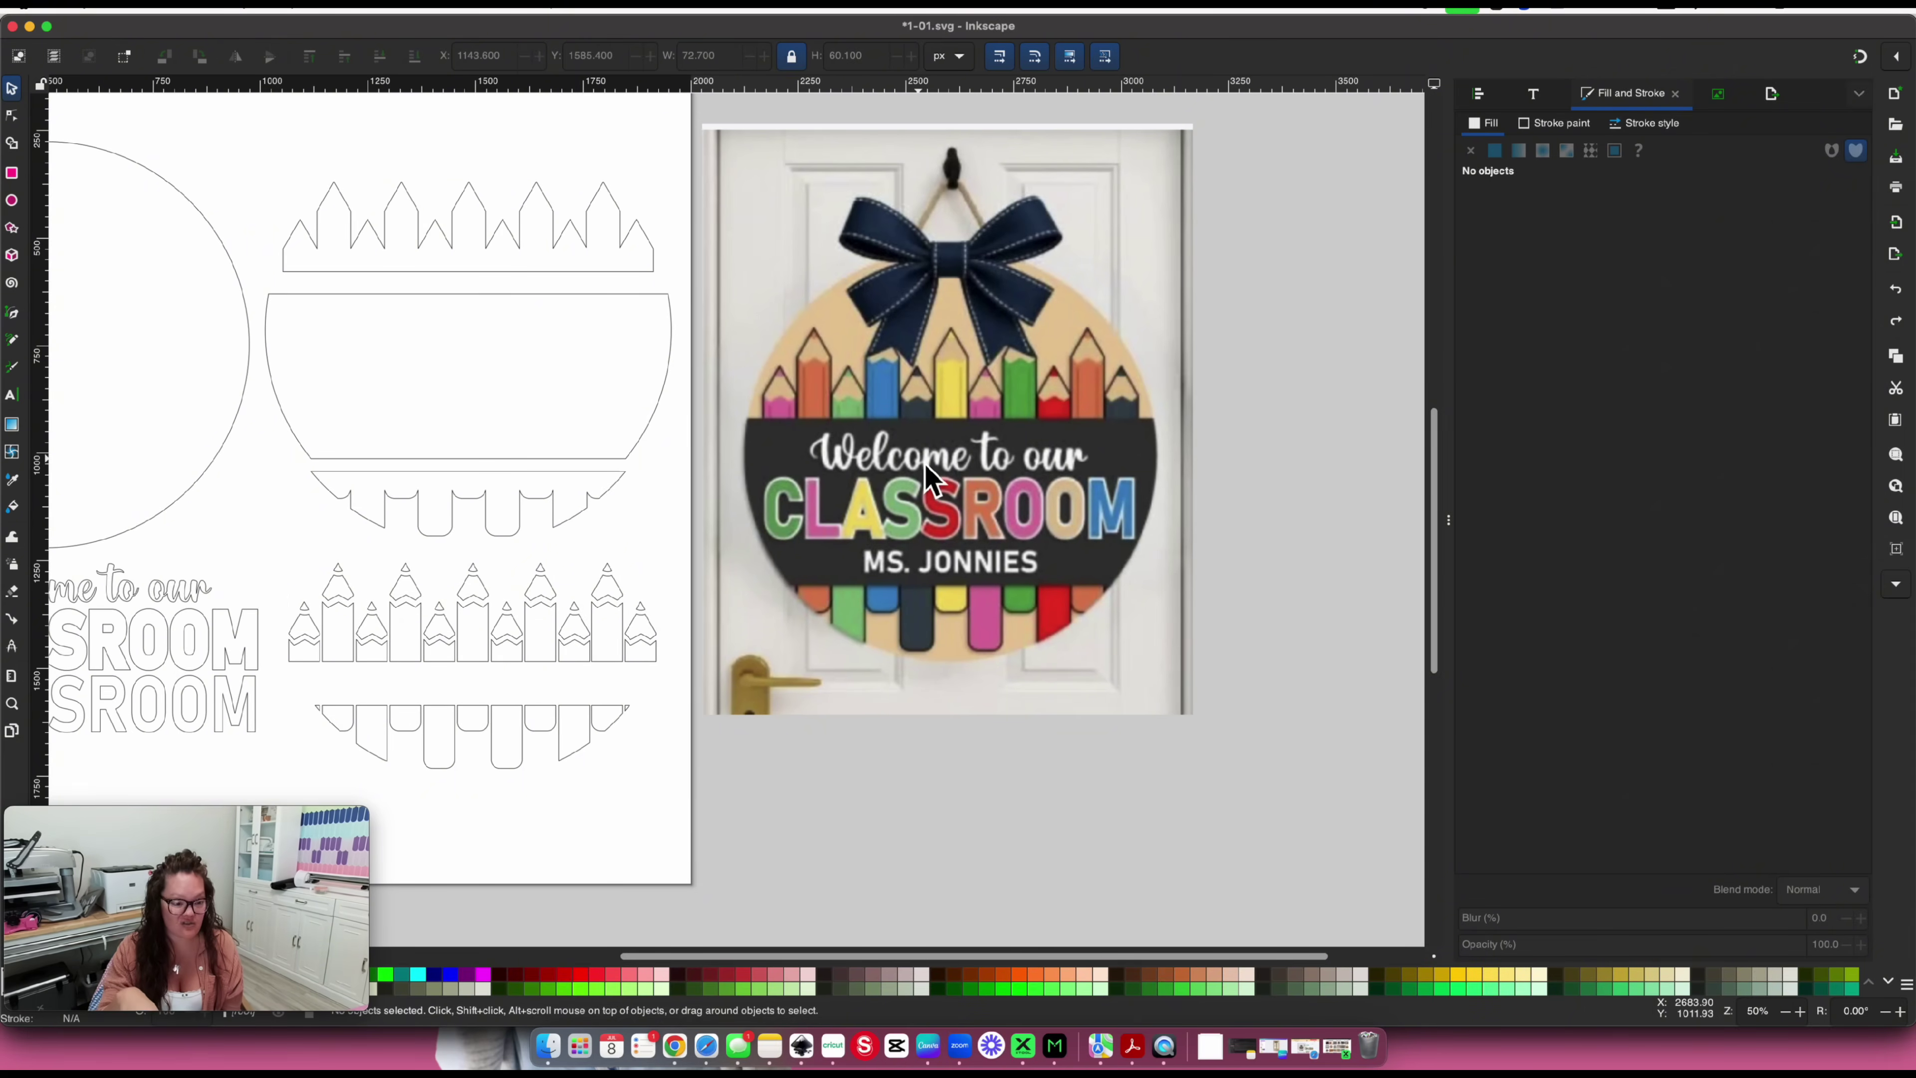
pyautogui.hscroll(-3, 930, 476)
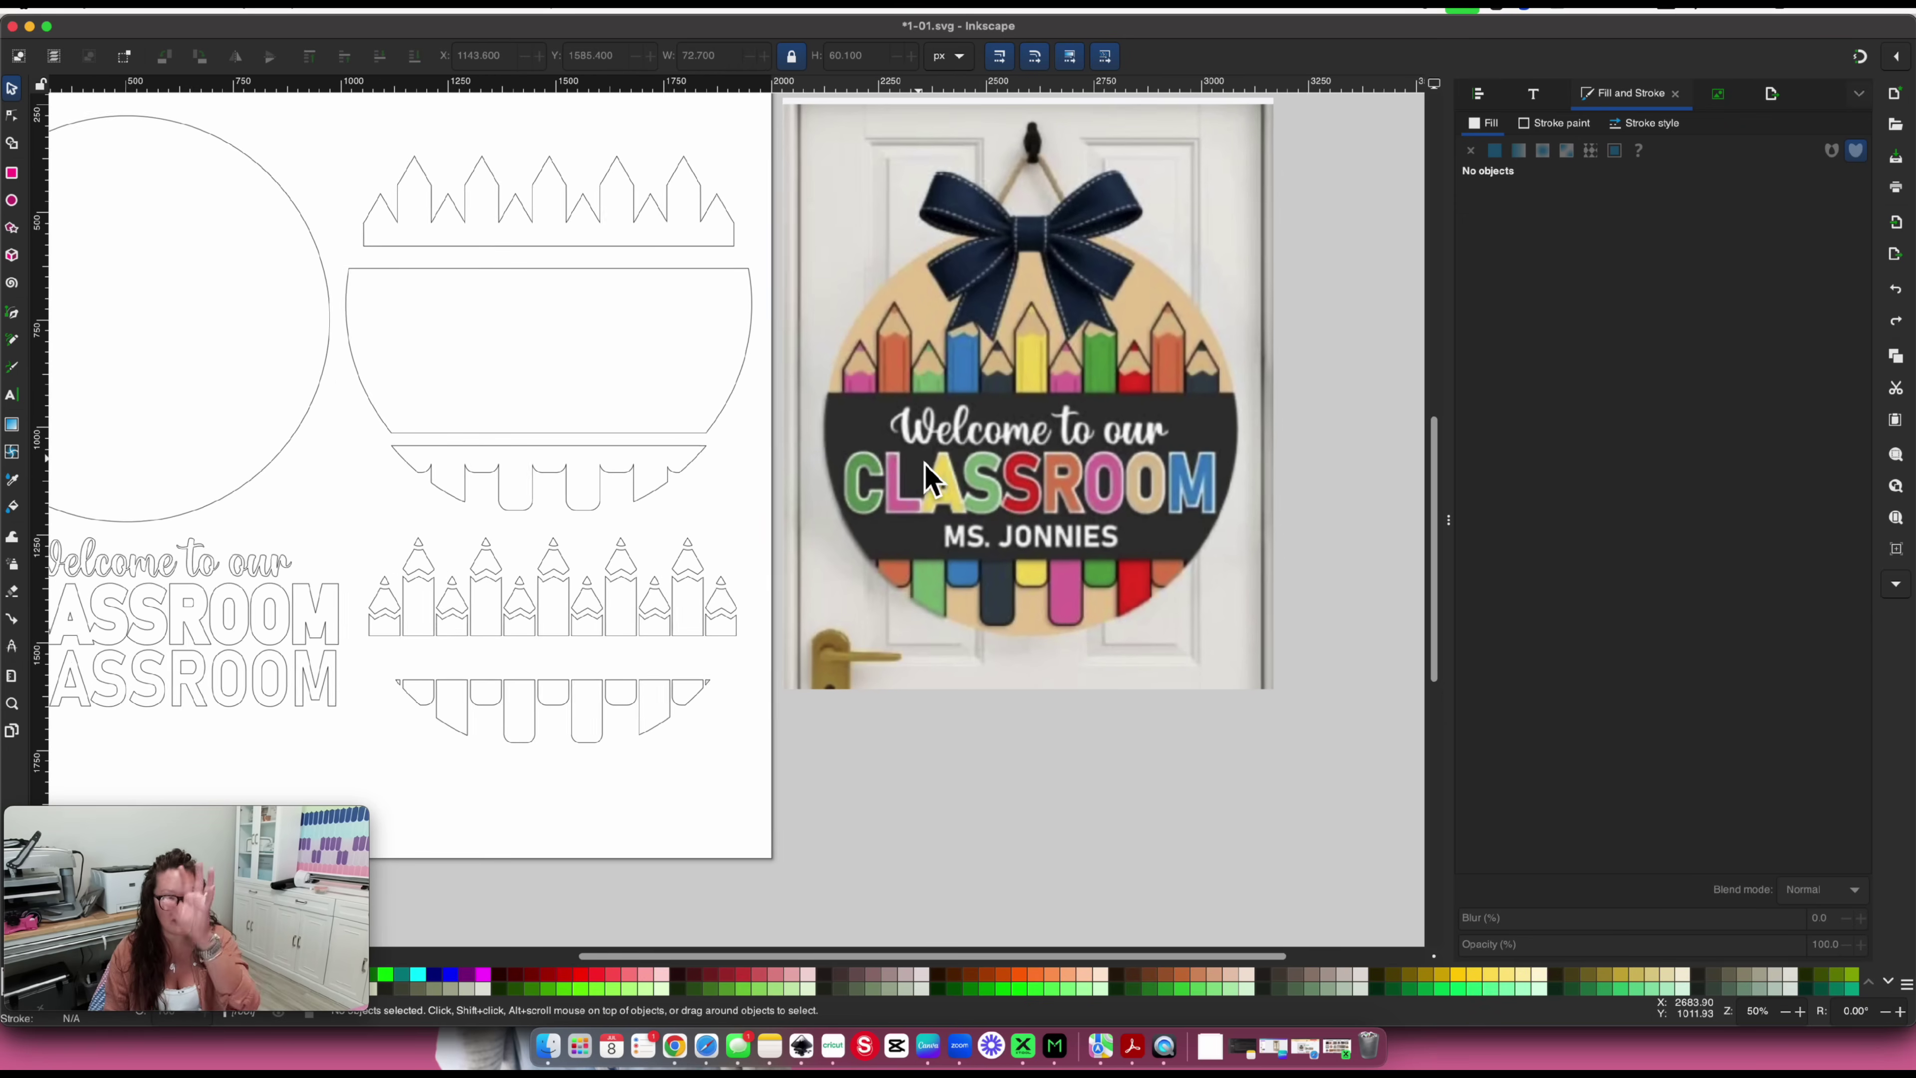
pyautogui.hscroll(-2, 929, 480)
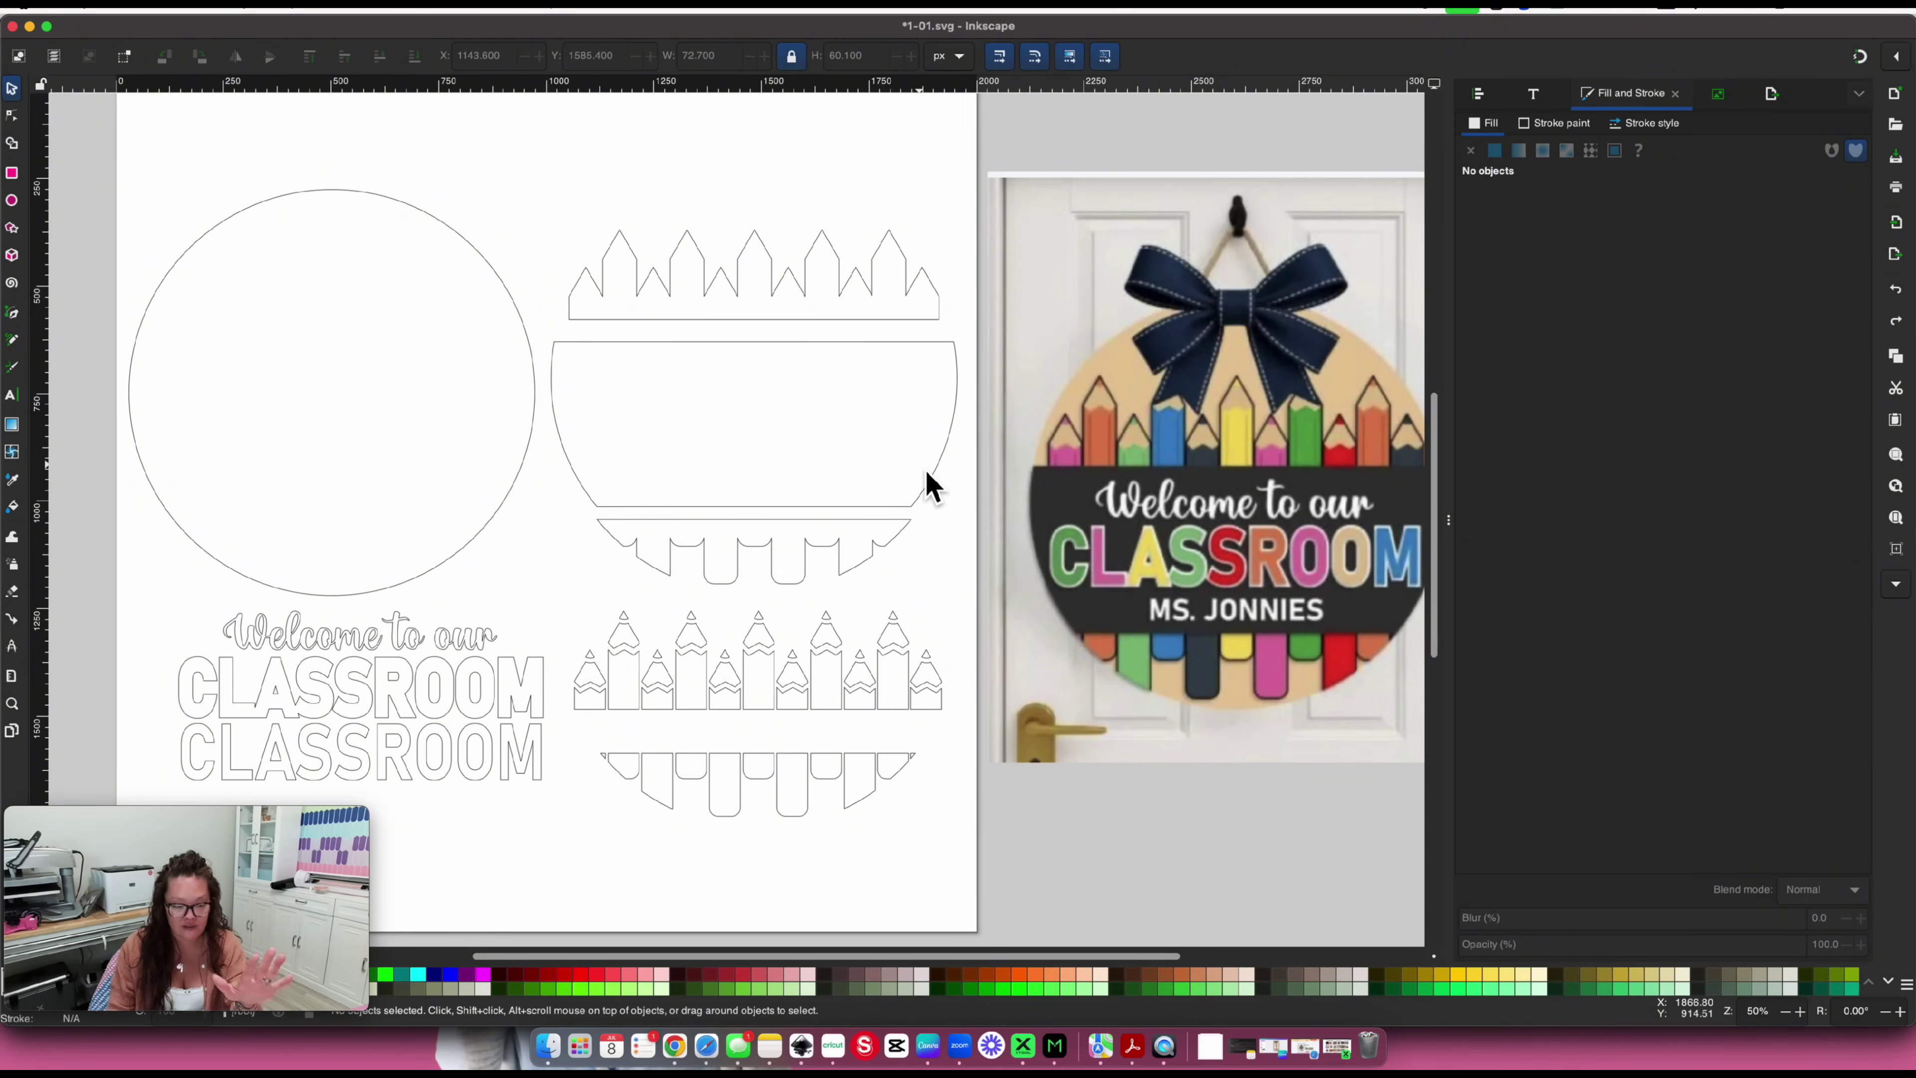
pyautogui.hscroll(-1, 925, 483)
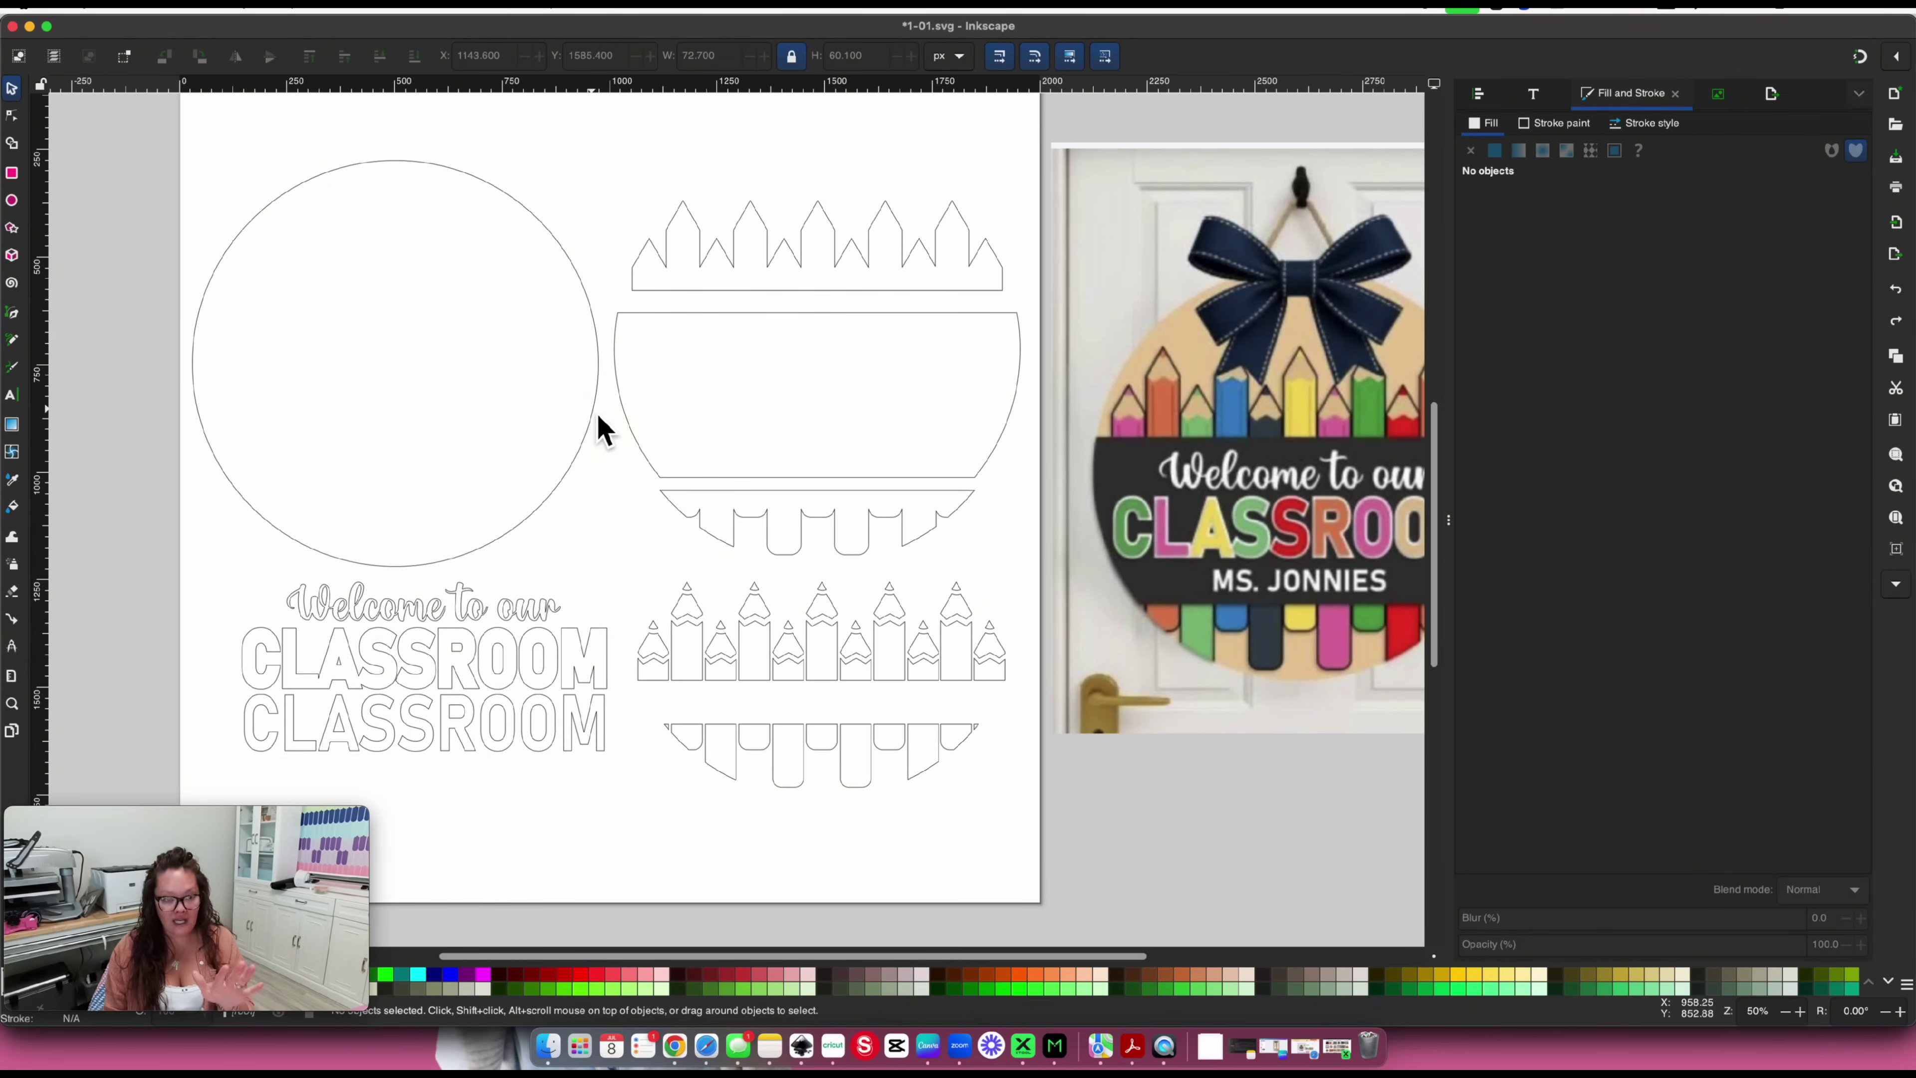
# Select the background circle and then the pencil group to inspect them
pyautogui.click(594, 415)
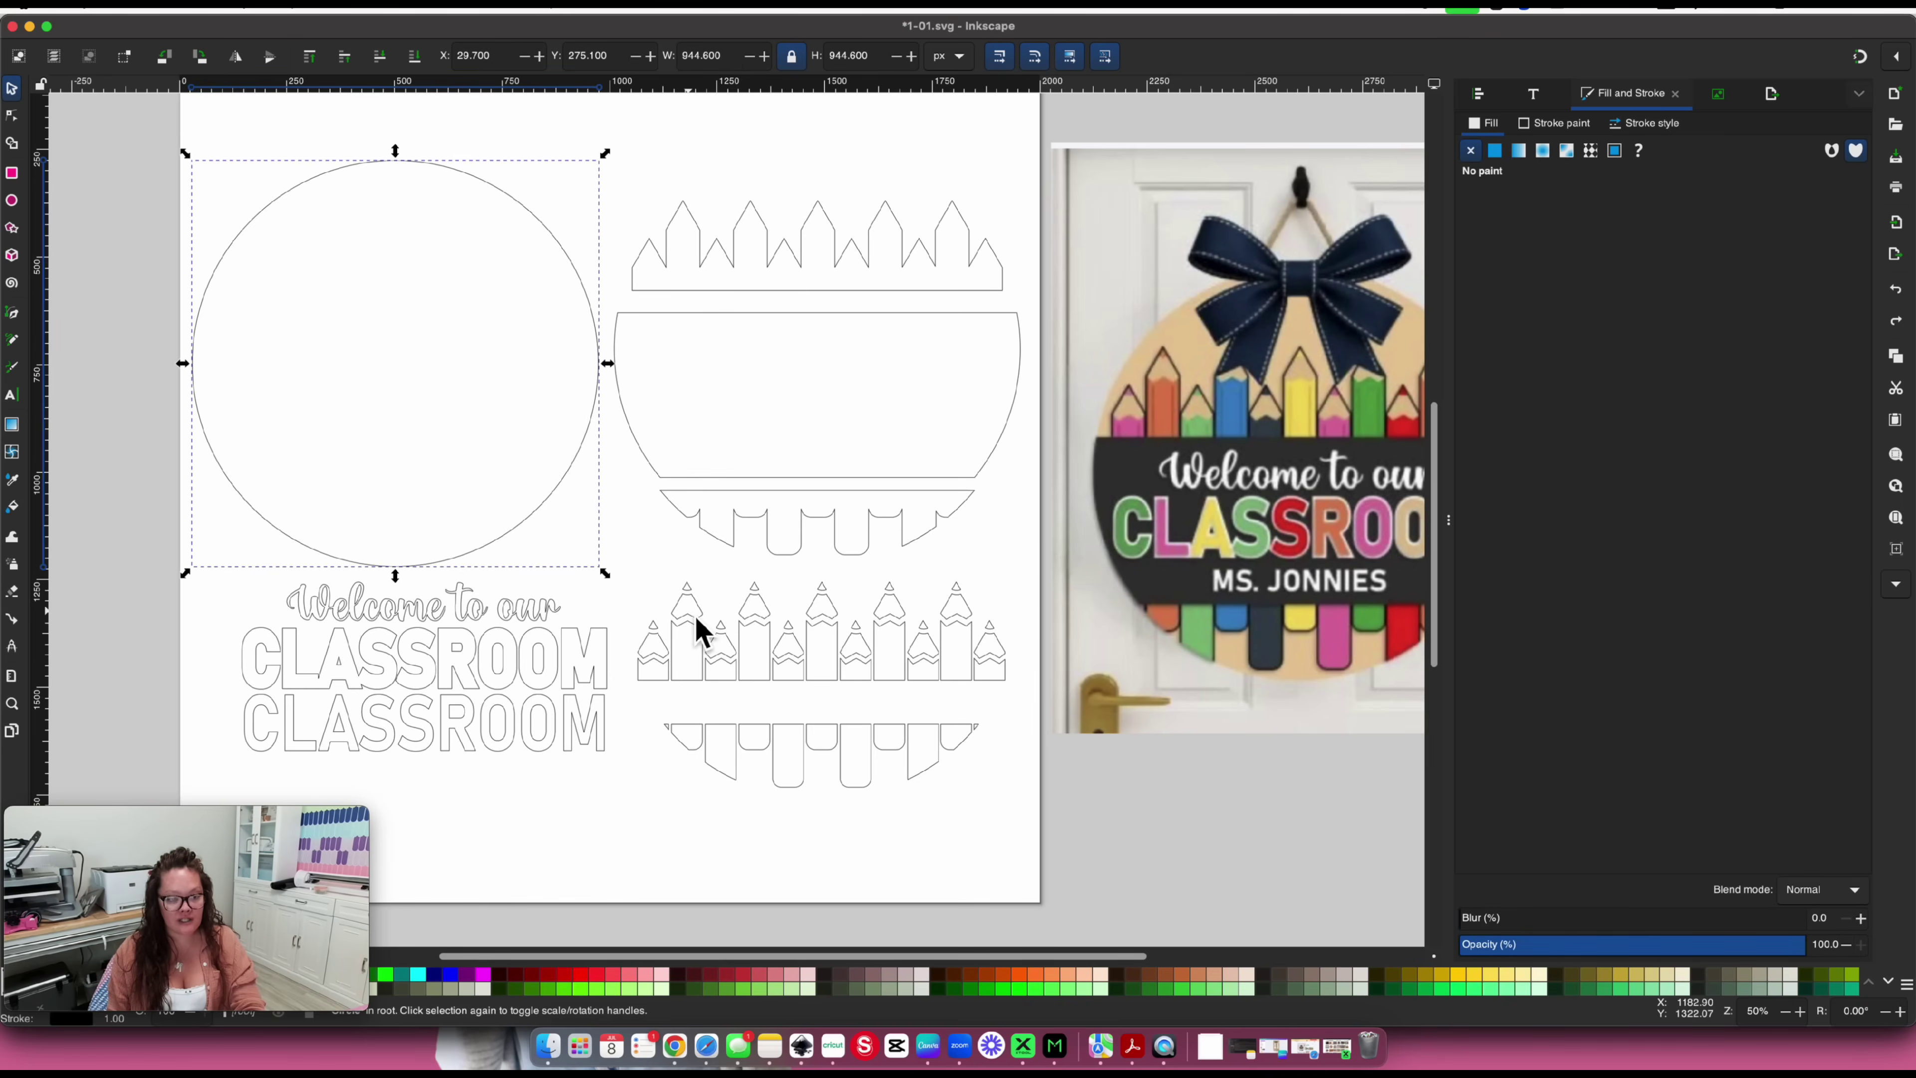
pyautogui.click(694, 630)
pyautogui.rightClick(695, 631)
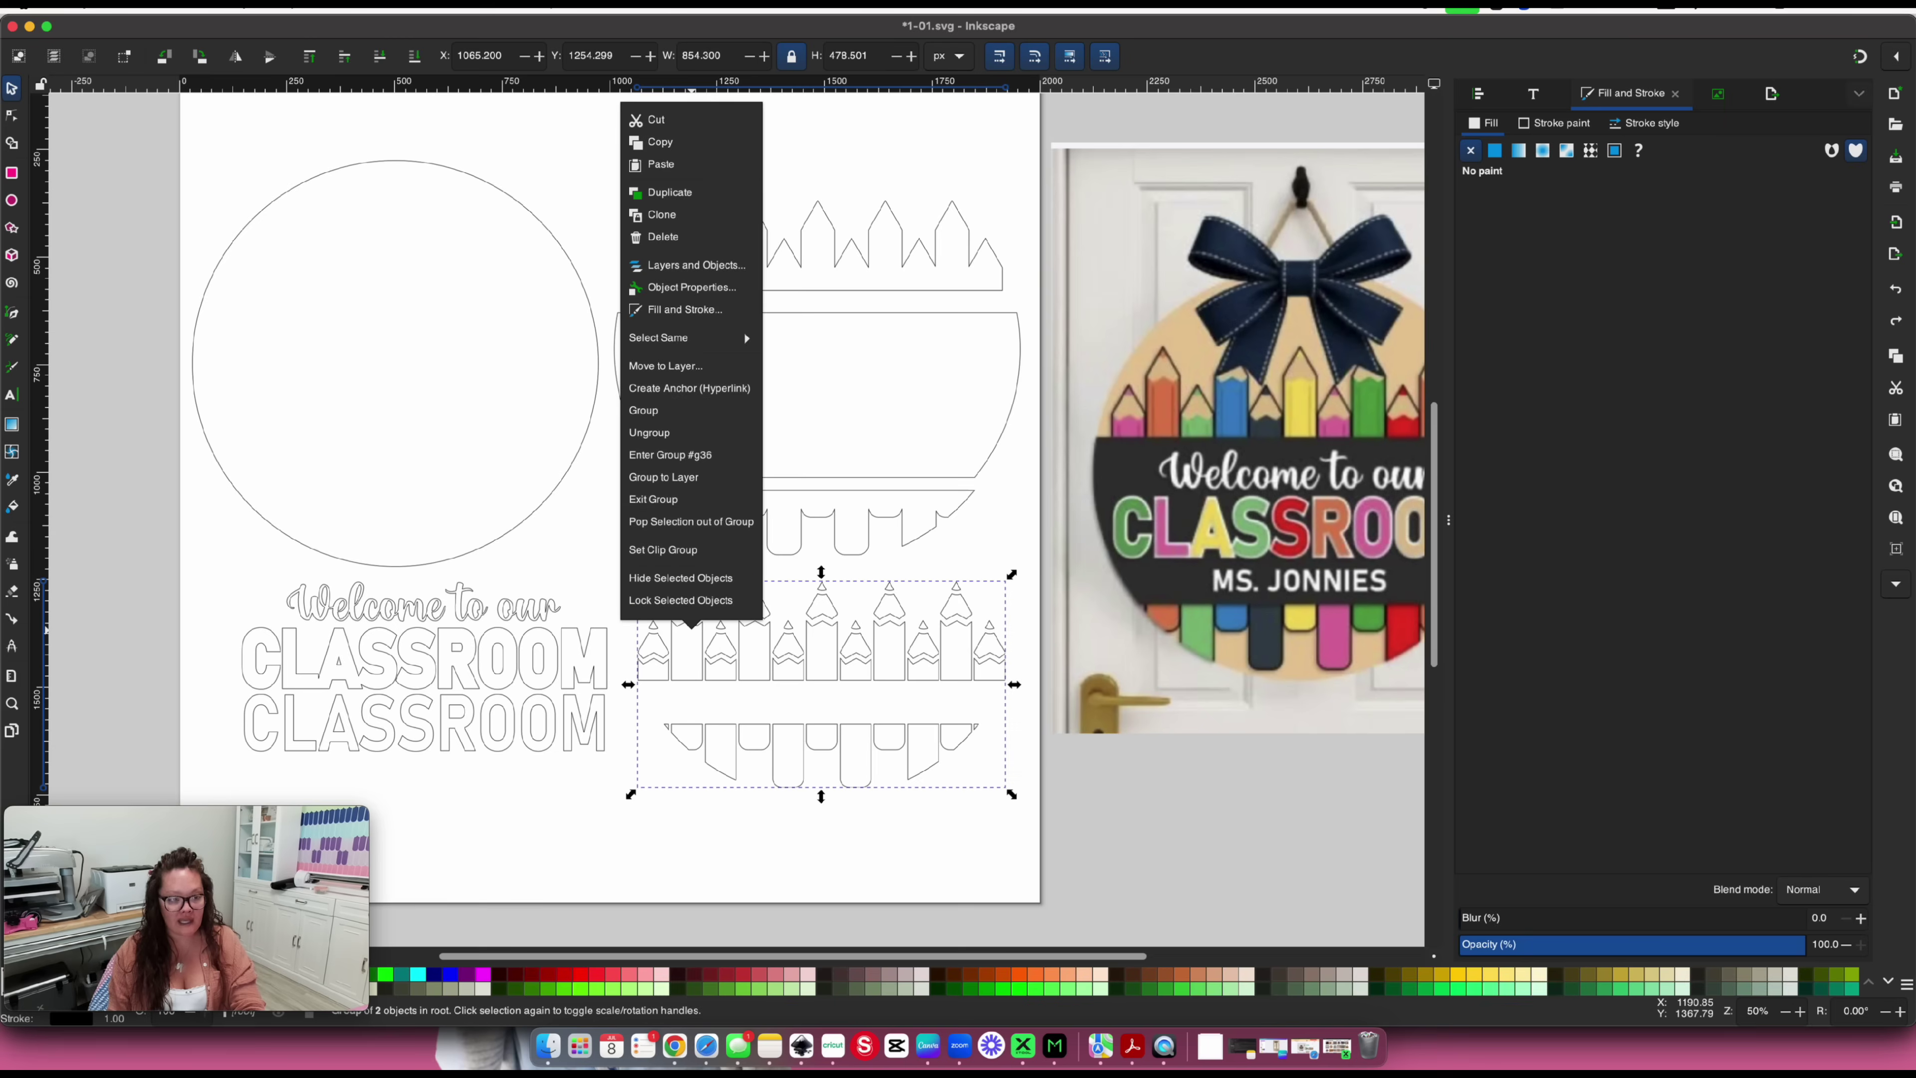
pyautogui.click(98, 287)
# Ungroup the Welcome/CLASSROOM text and the pencil and banner pieces
pyautogui.moveTo(147, 113)
pyautogui.mouseDown()
pyautogui.moveTo(902, 849)
pyautogui.moveTo(1082, 921)
pyautogui.mouseUp()
pyautogui.rightClick(550, 645)
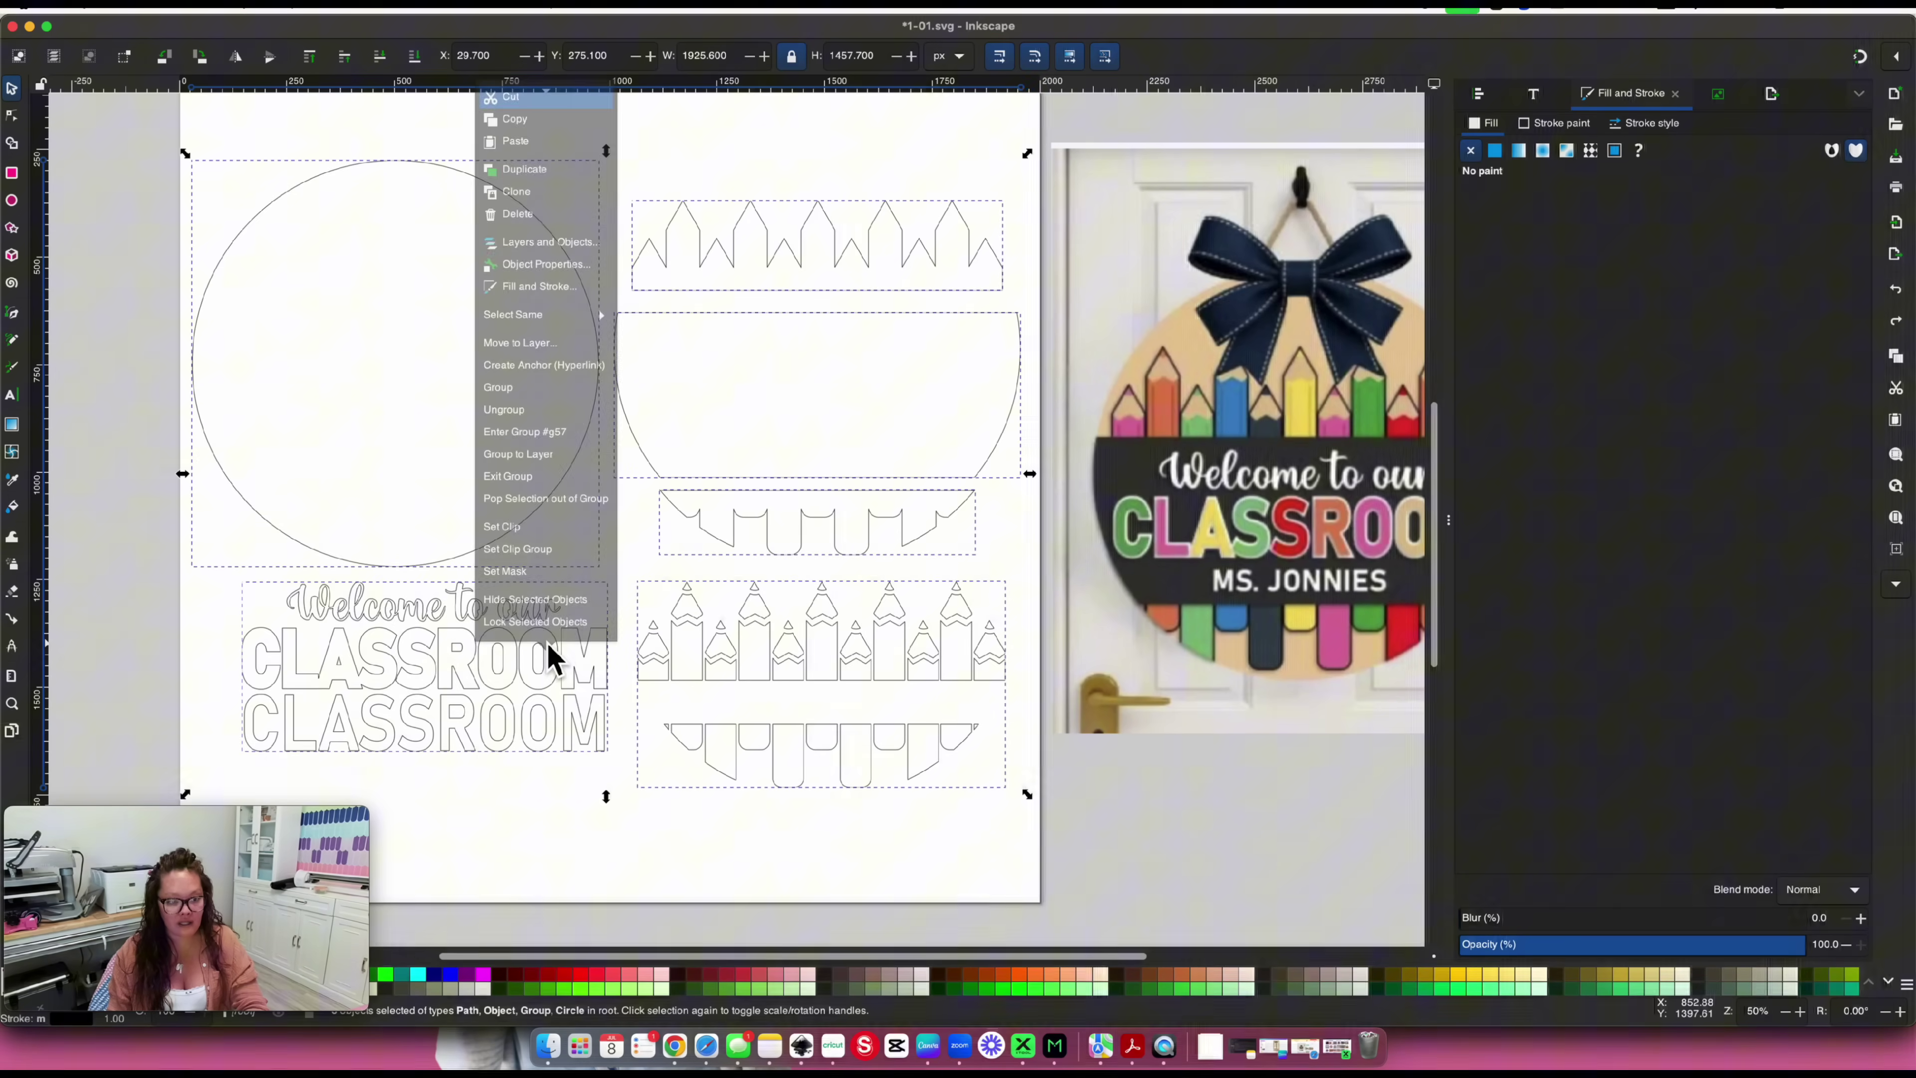
pyautogui.click(558, 400)
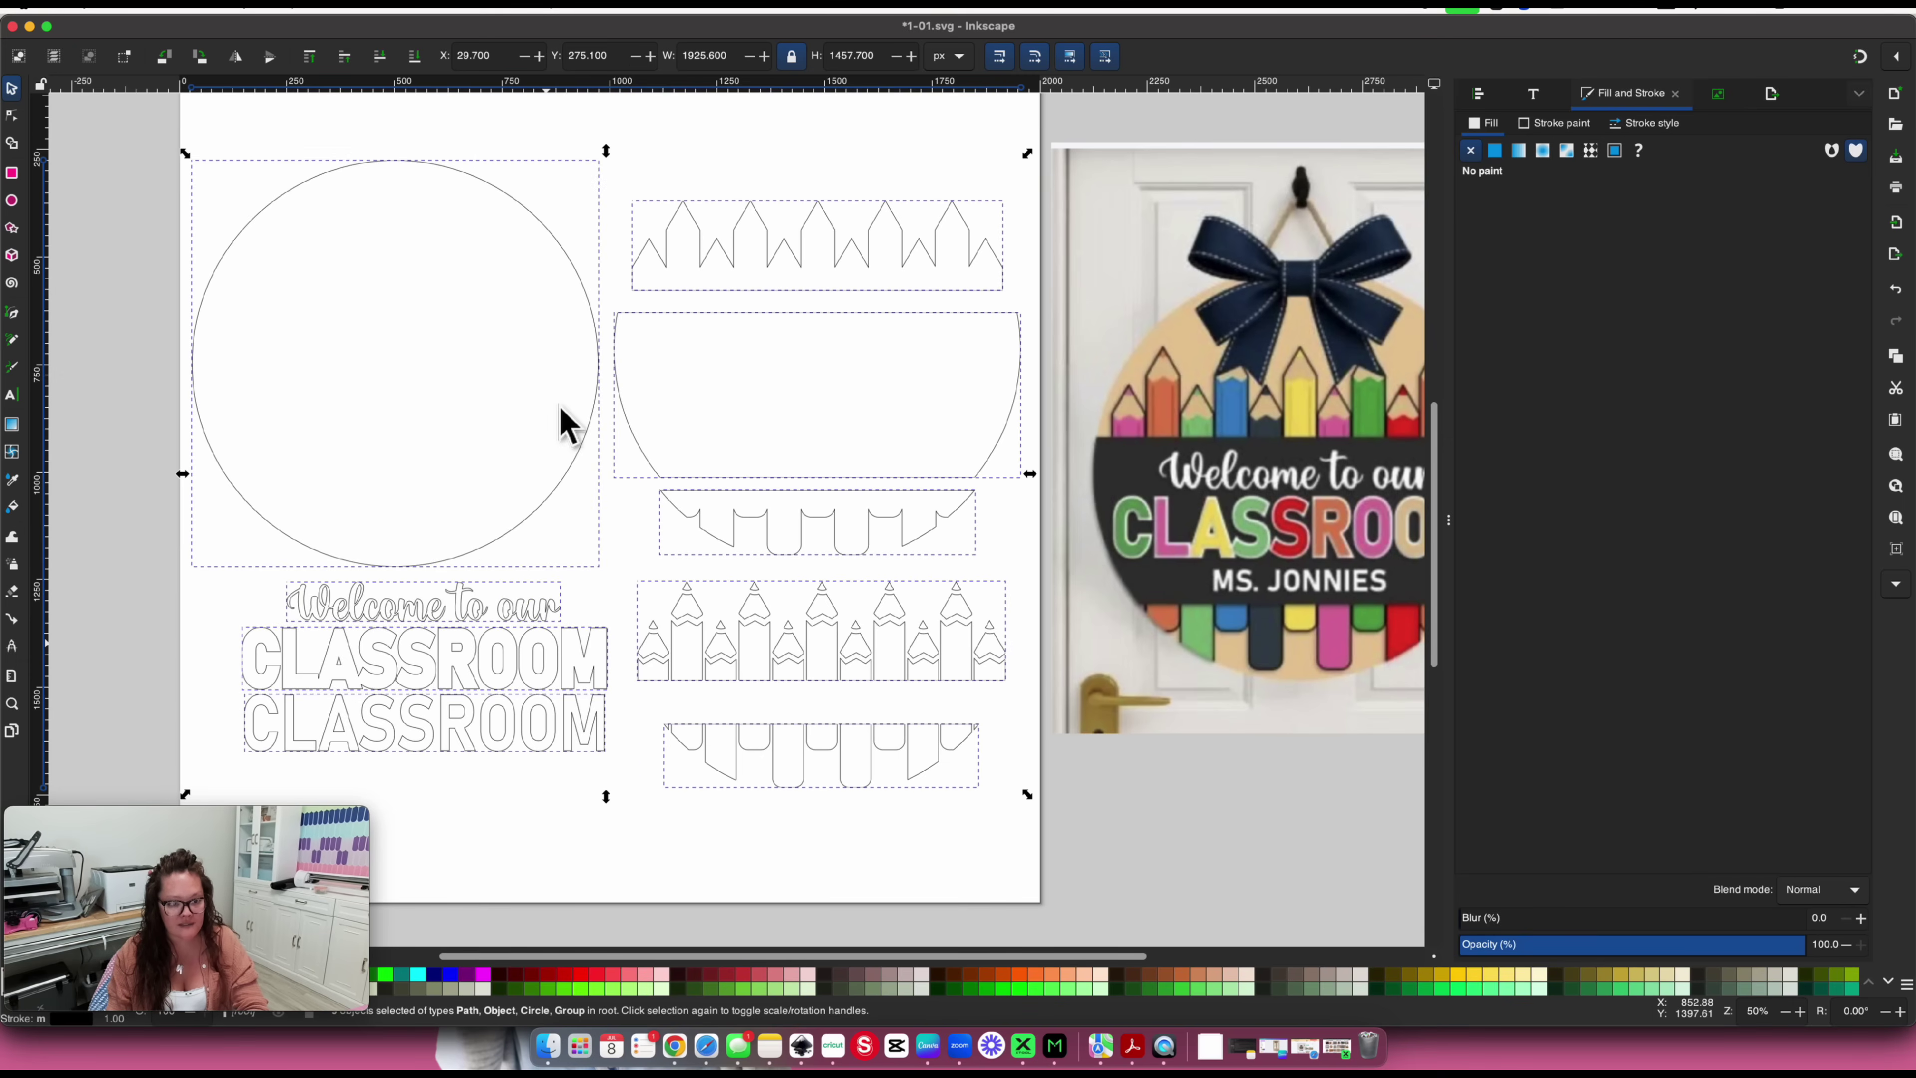
pyautogui.rightClick(526, 669)
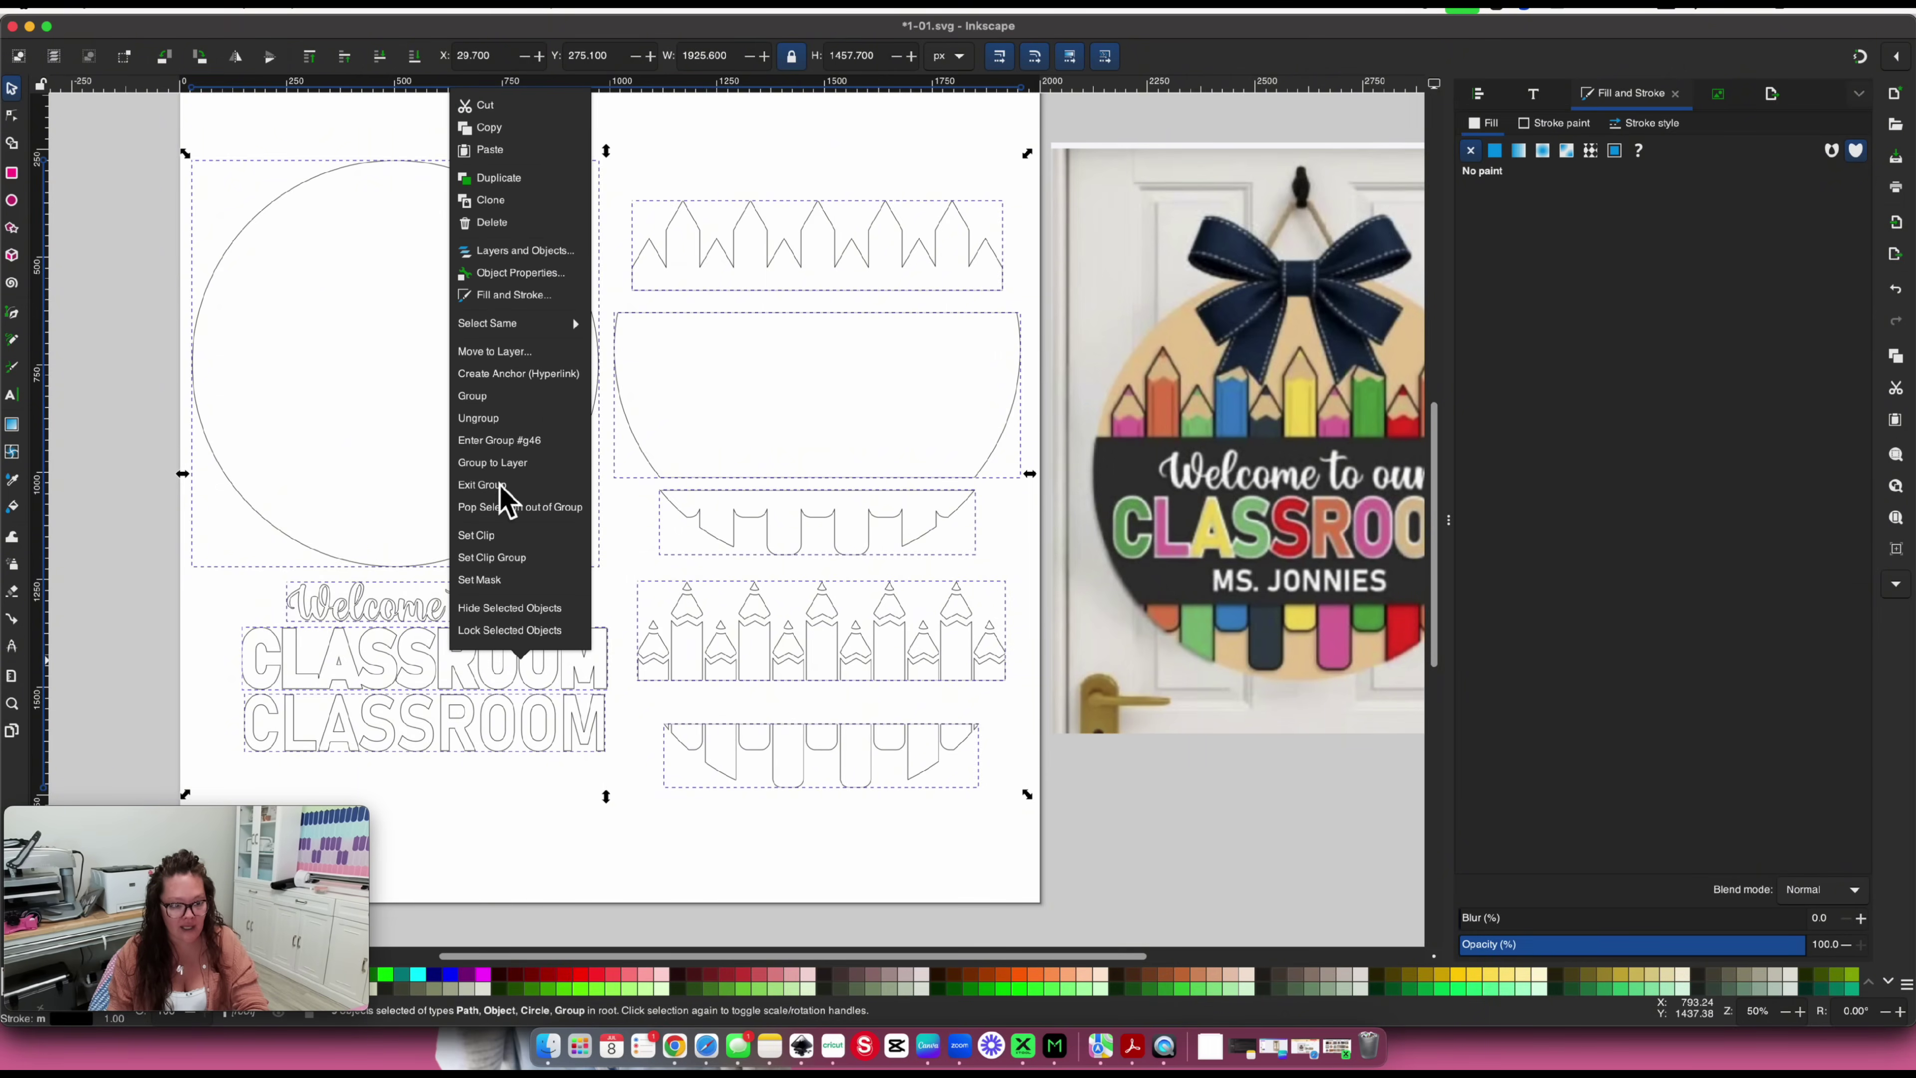
pyautogui.click(486, 418)
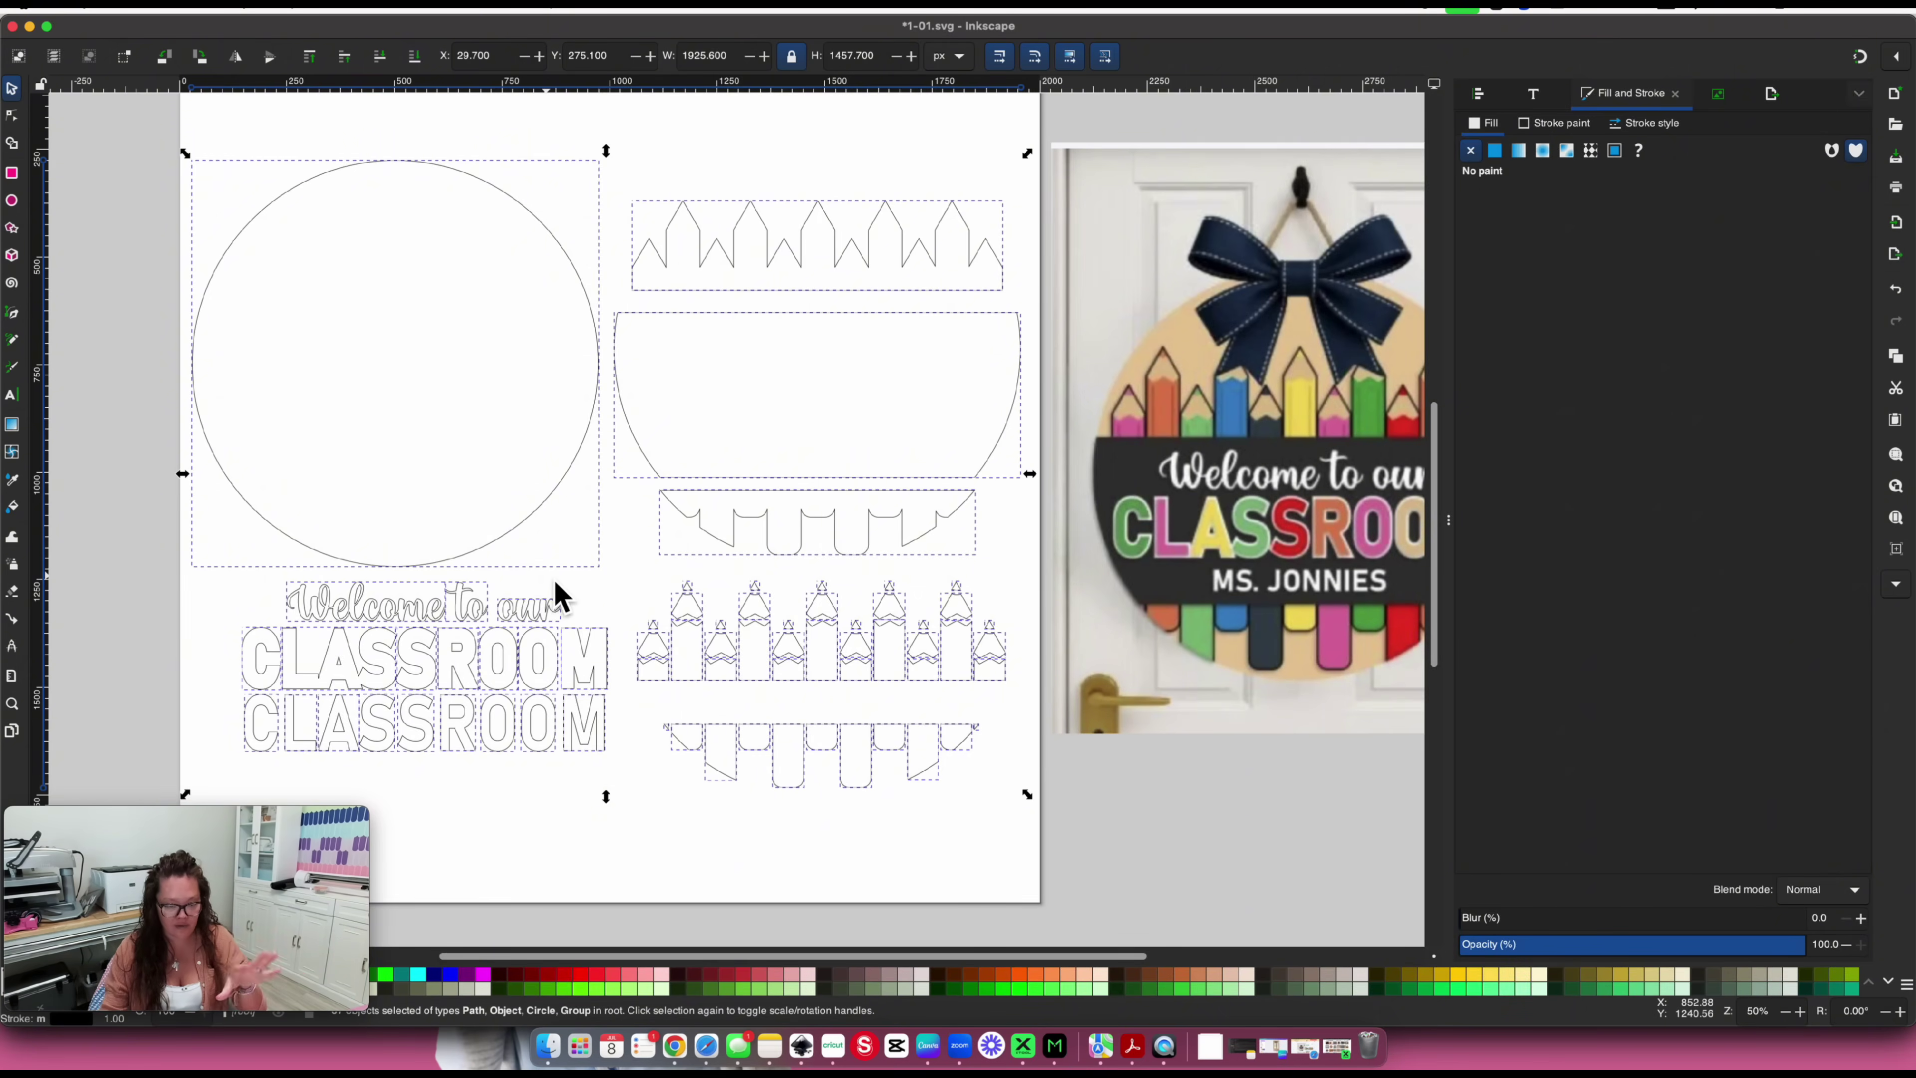
# Clear the selection and select the large background circle
pyautogui.click(668, 886)
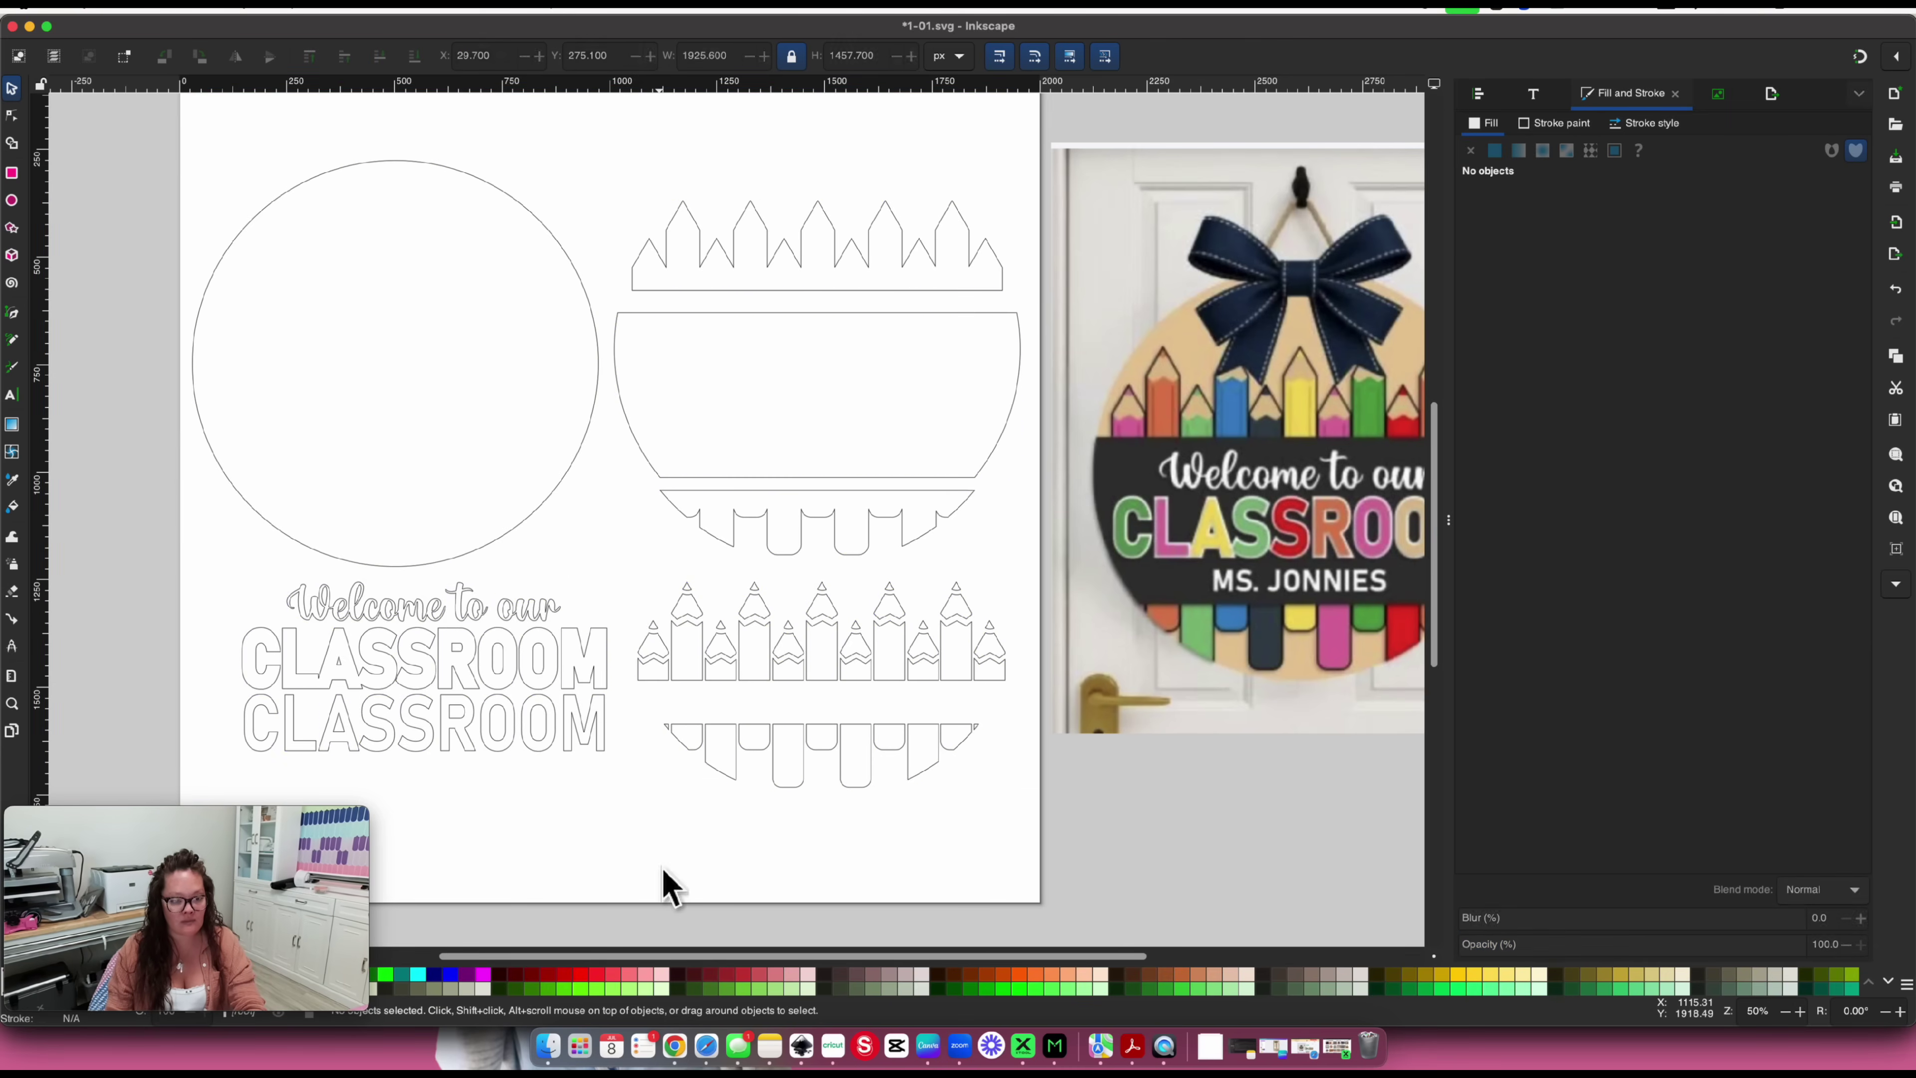
pyautogui.hscroll(2, 663, 881)
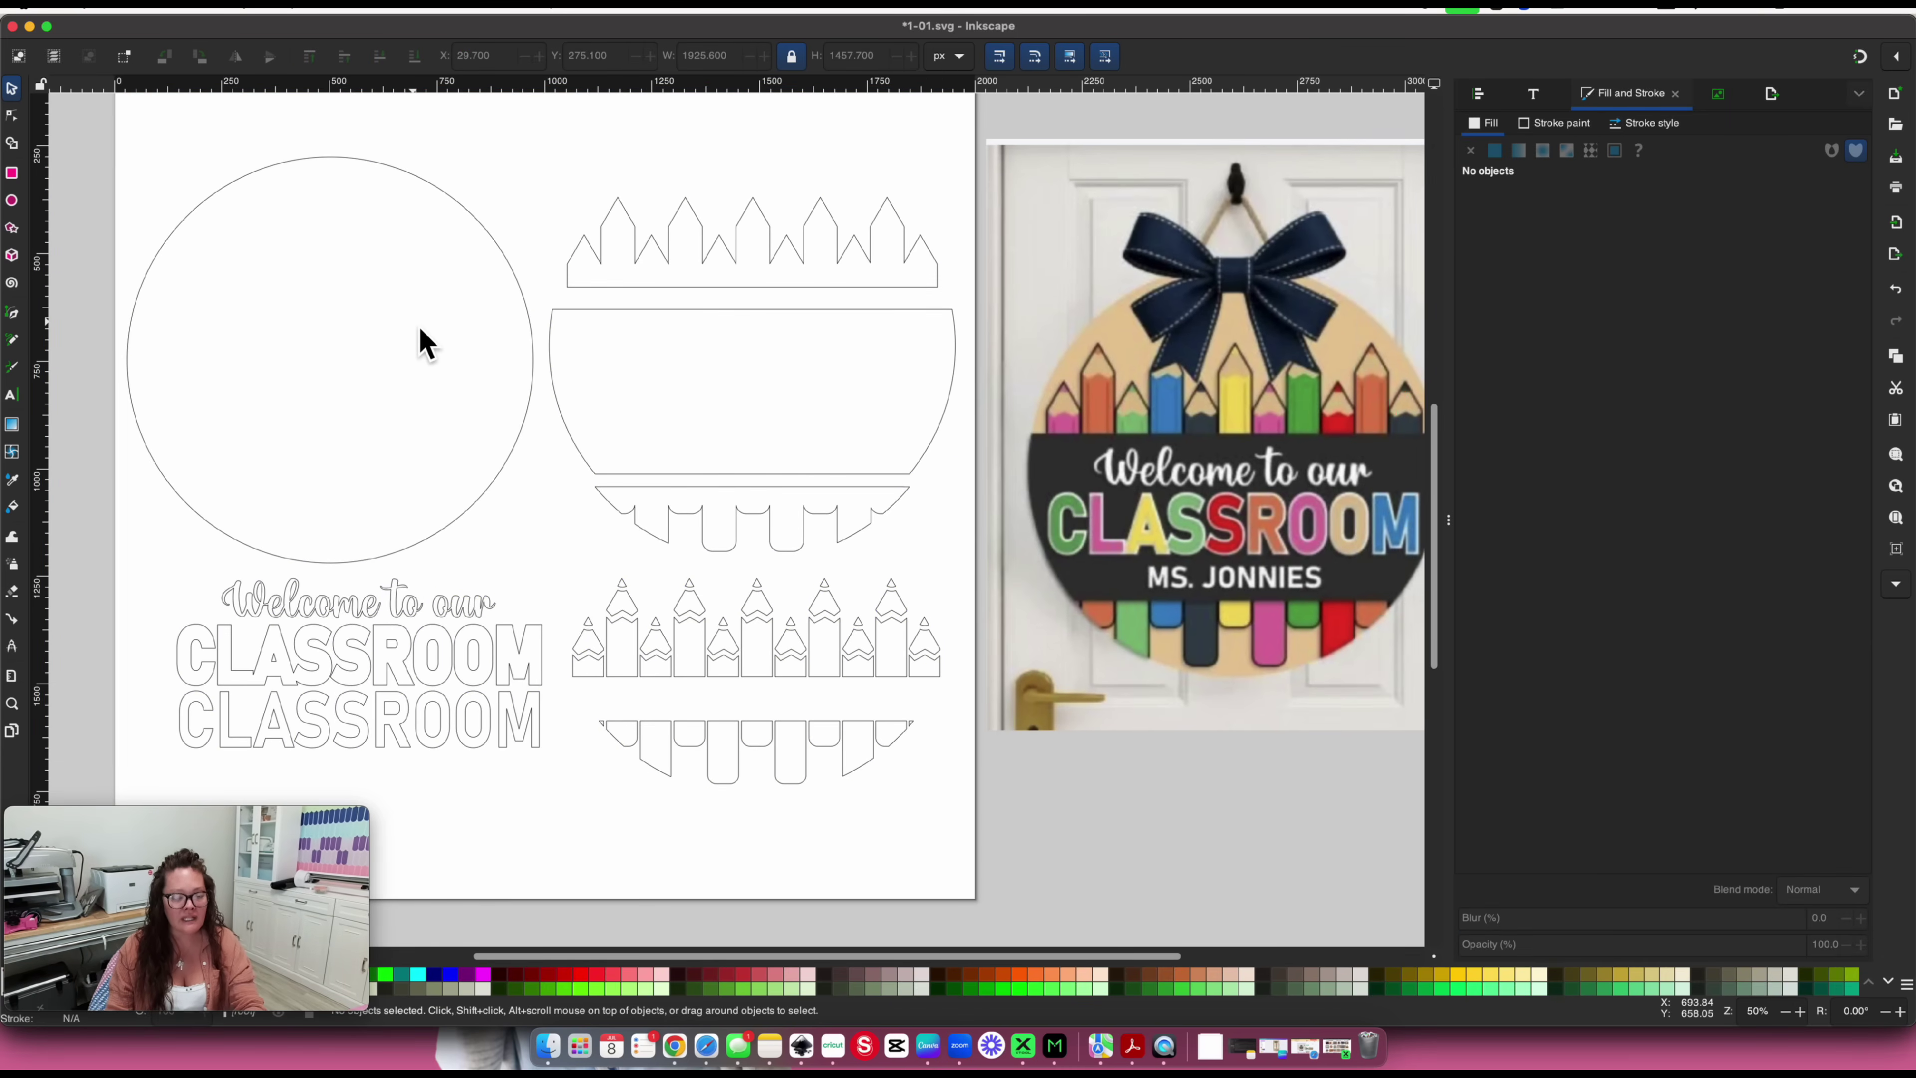
pyautogui.click(532, 424)
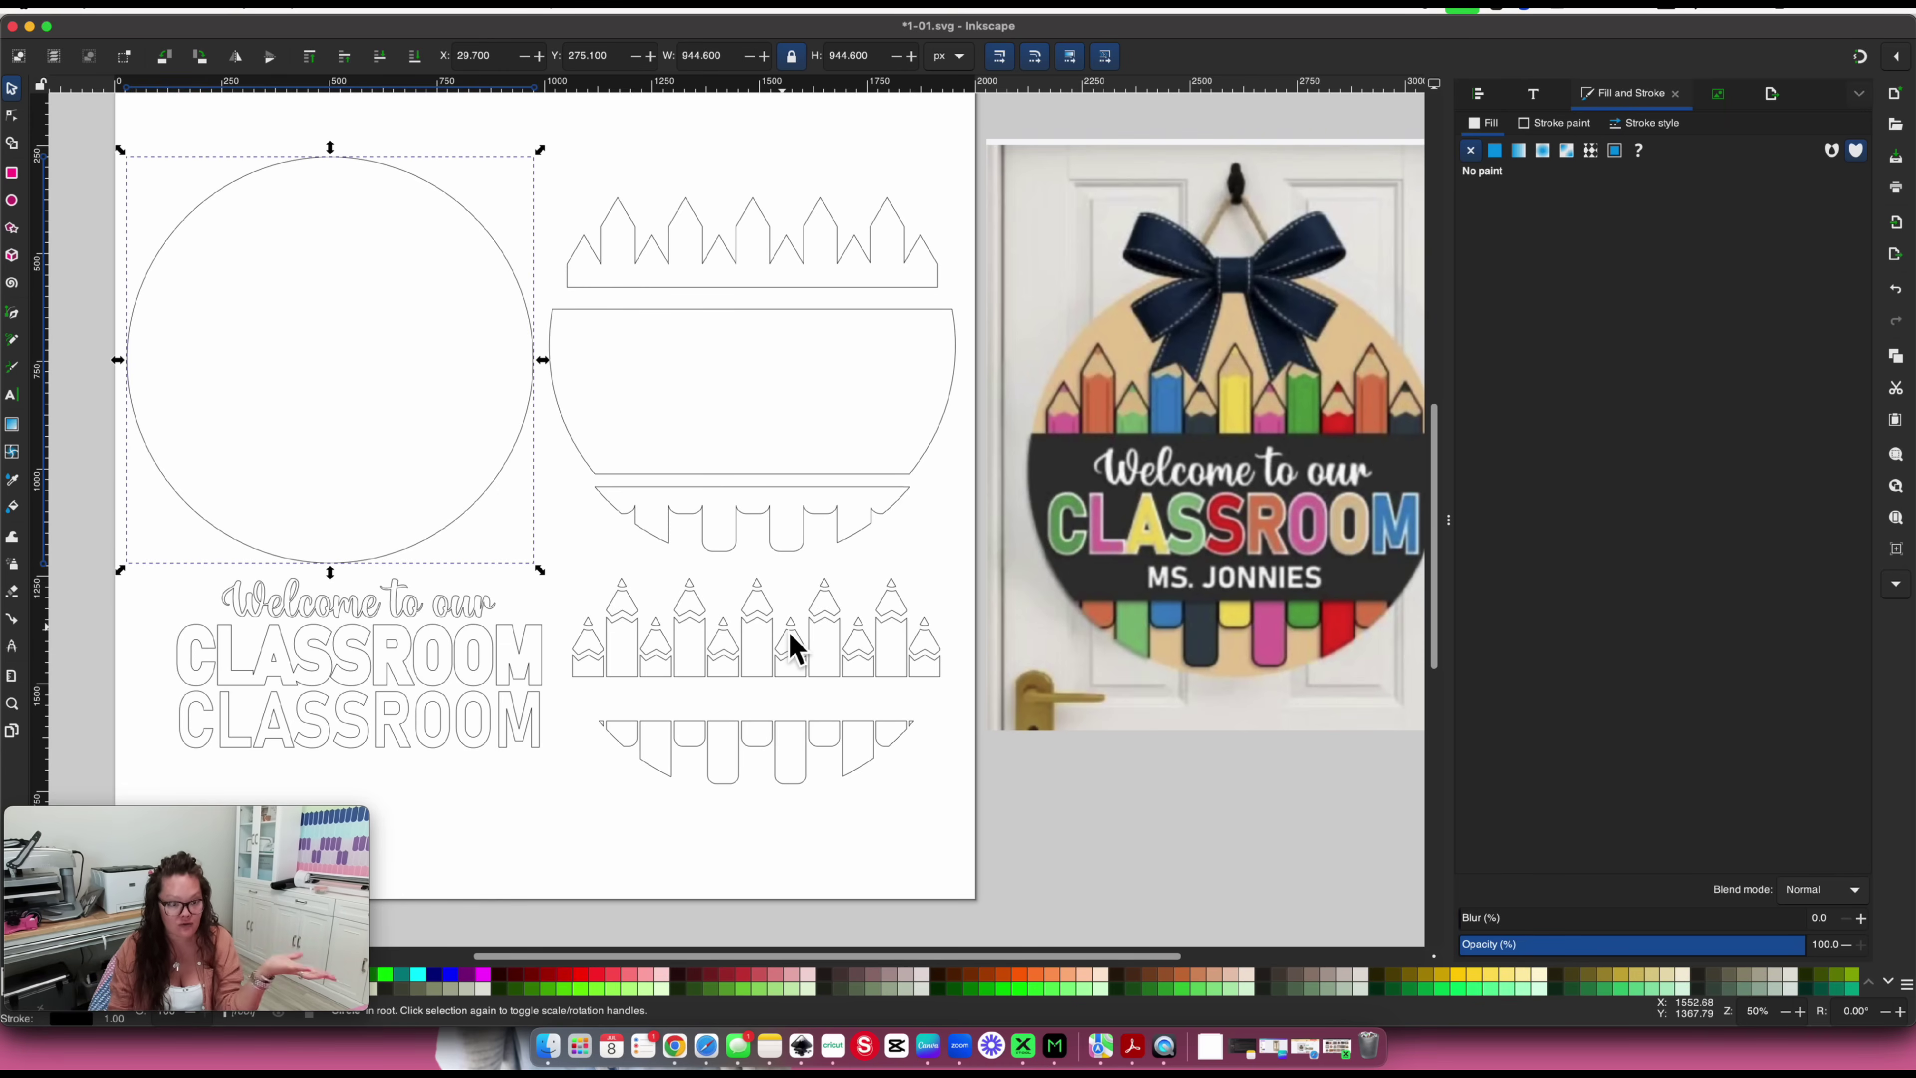
pyautogui.hscroll(3, 979, 321)
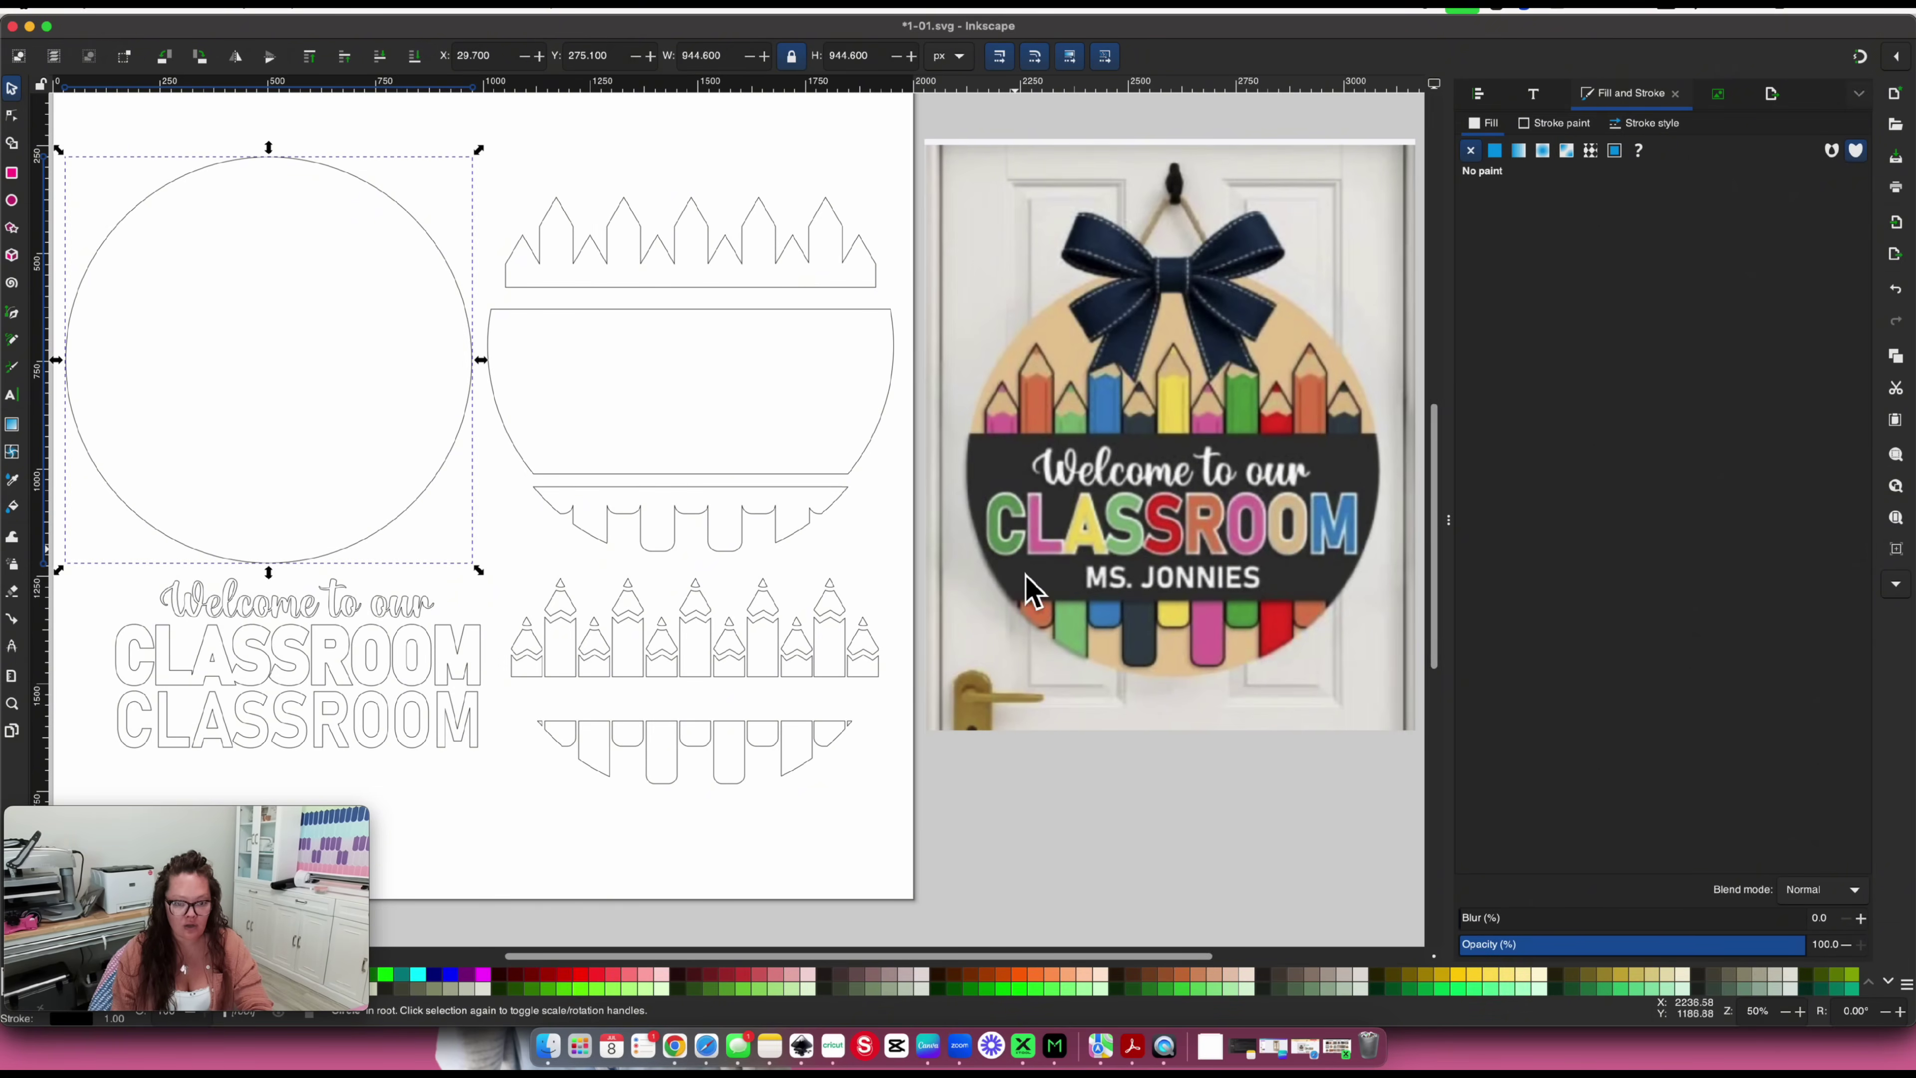
# Select the zigzag top, then add the bowl-shaped middle and scalloped bottom banner pieces
pyautogui.click(596, 185)
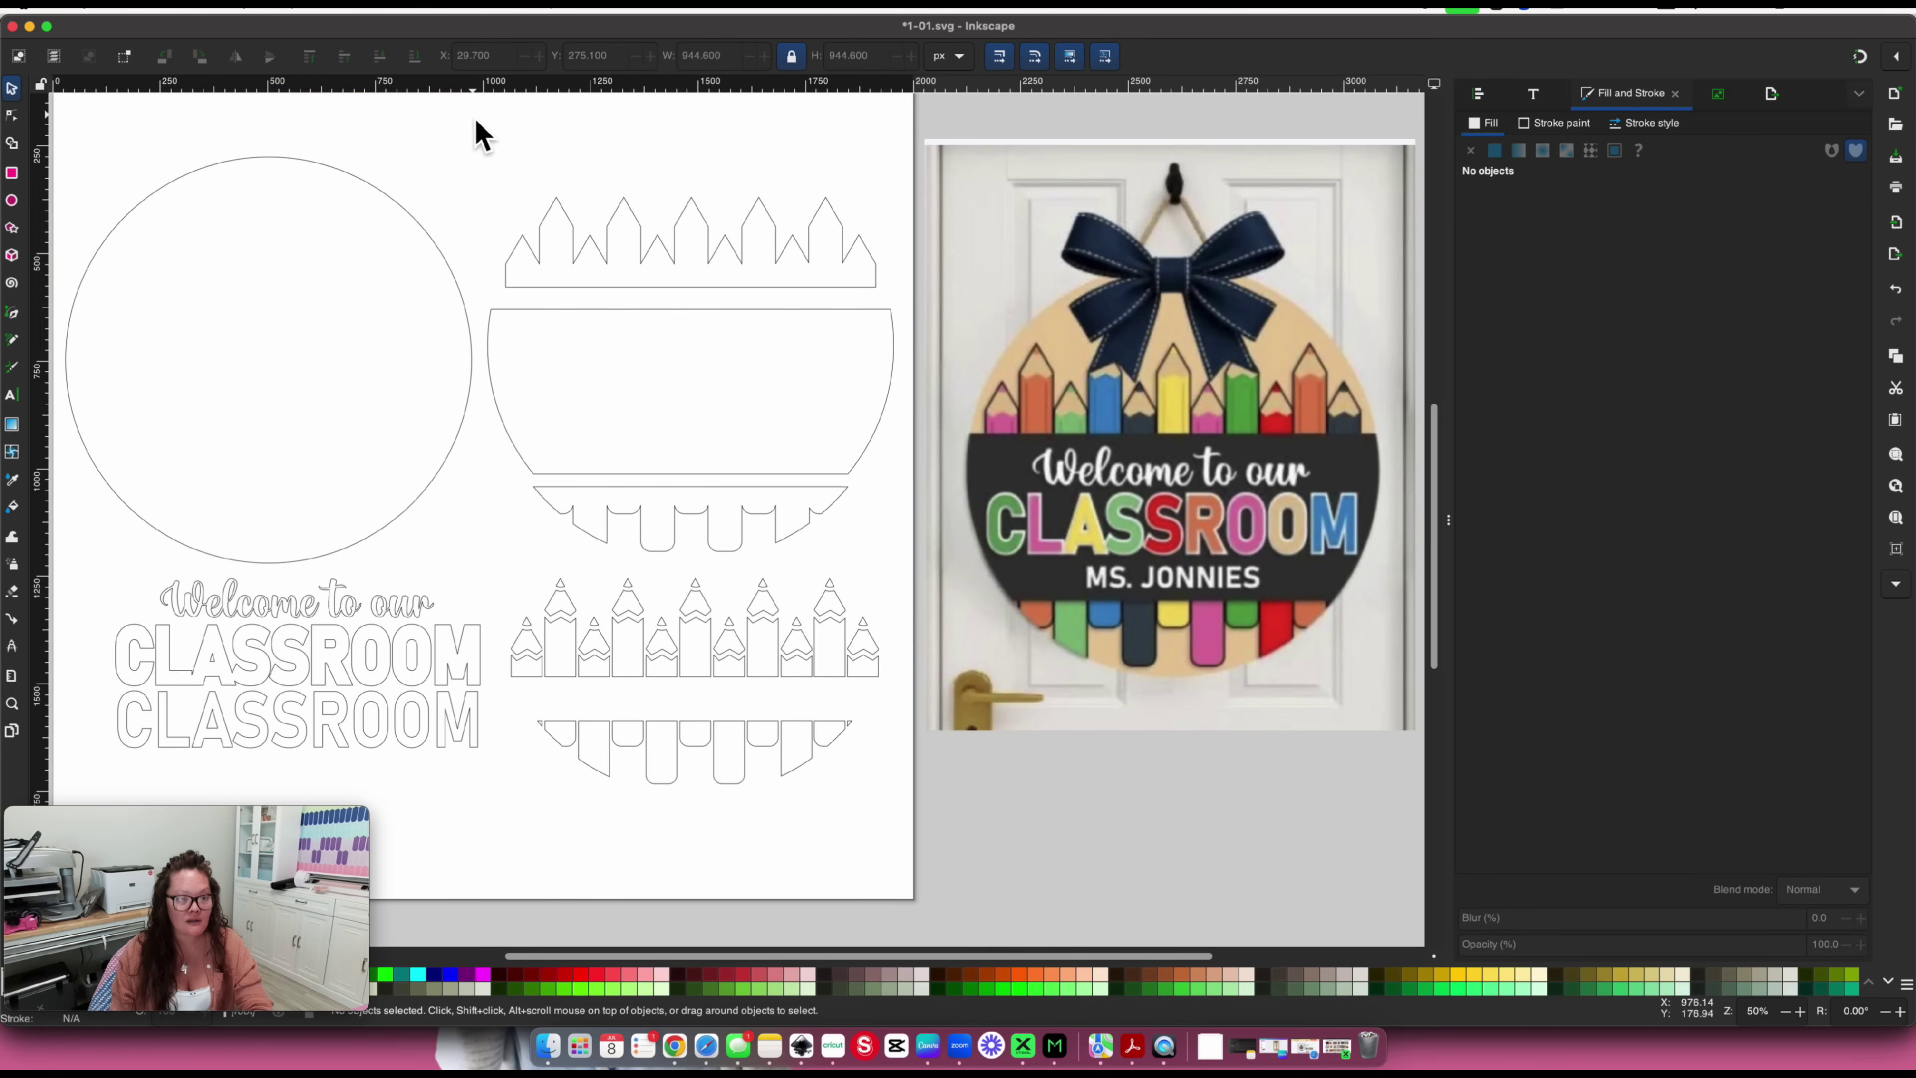
pyautogui.moveTo(464, 117); pyautogui.dragTo(929, 585)
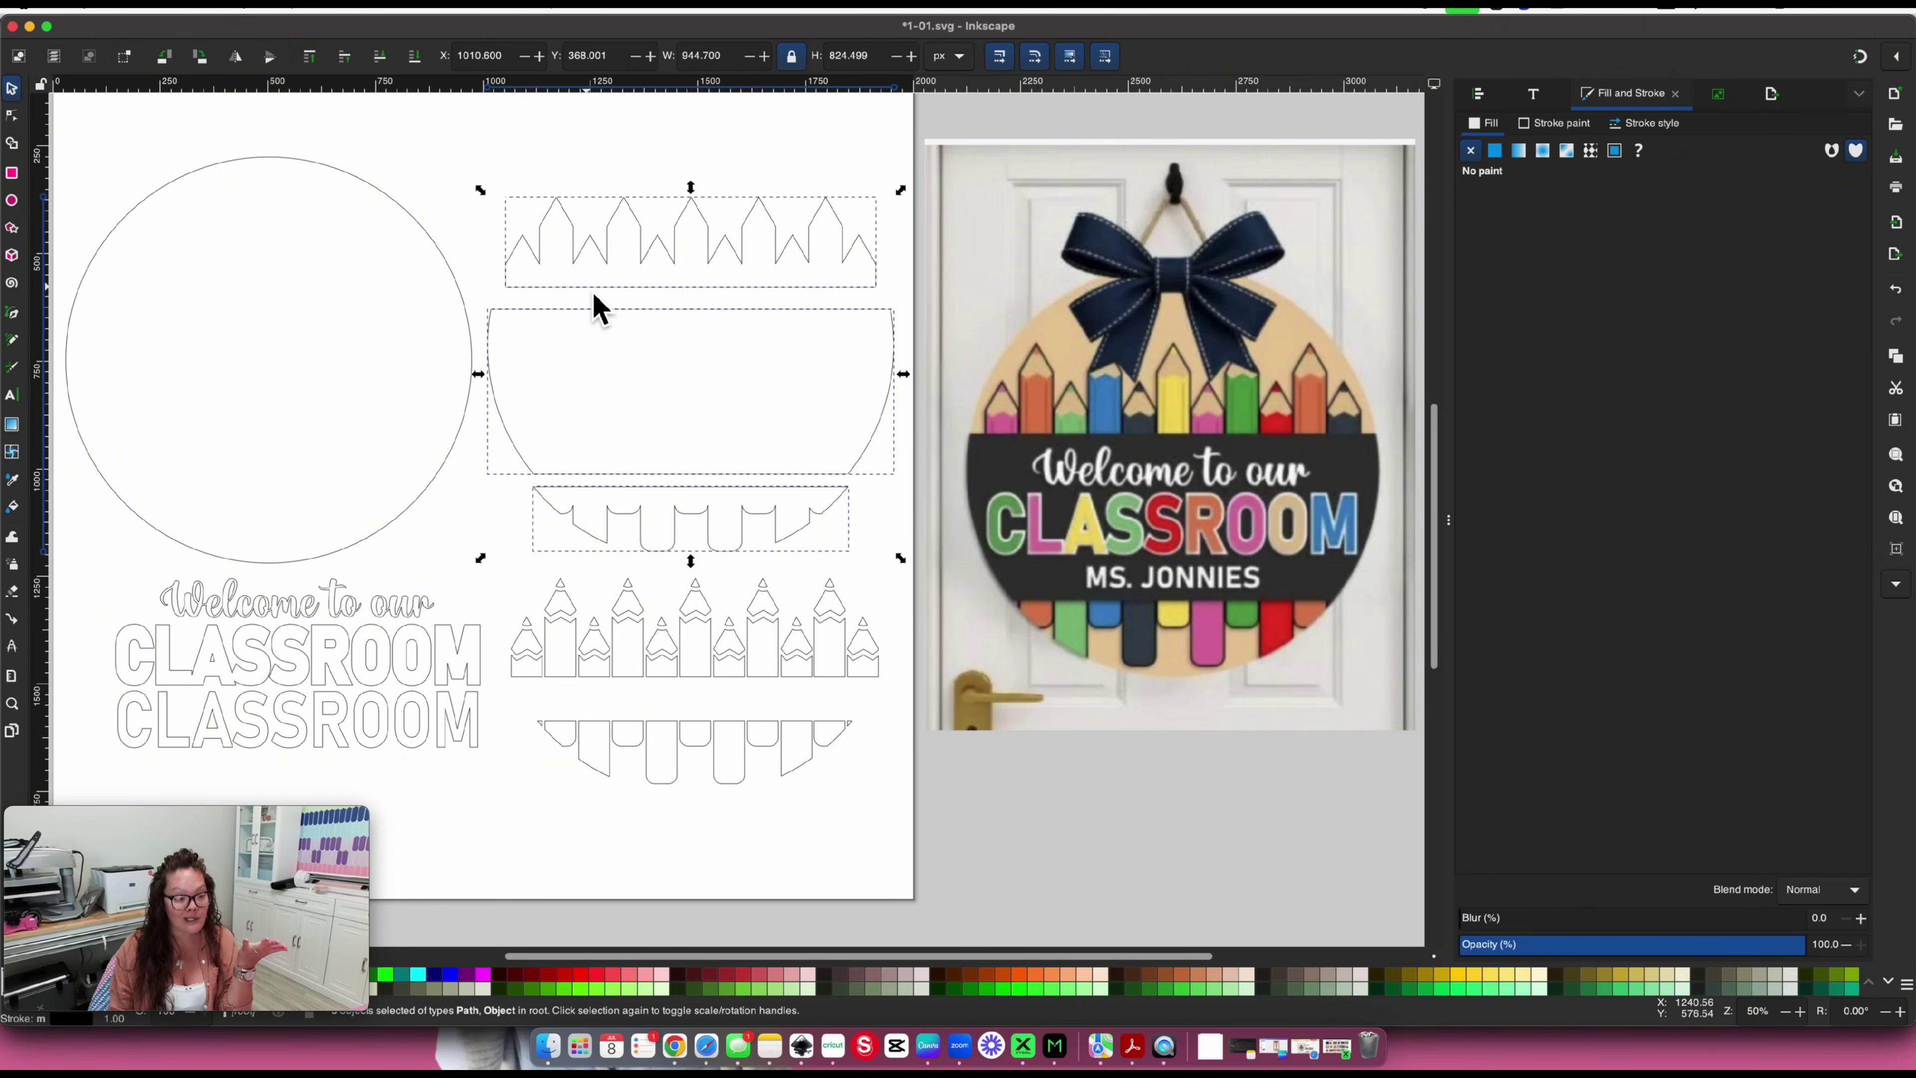
pyautogui.click(543, 106)
pyautogui.click(585, 237)
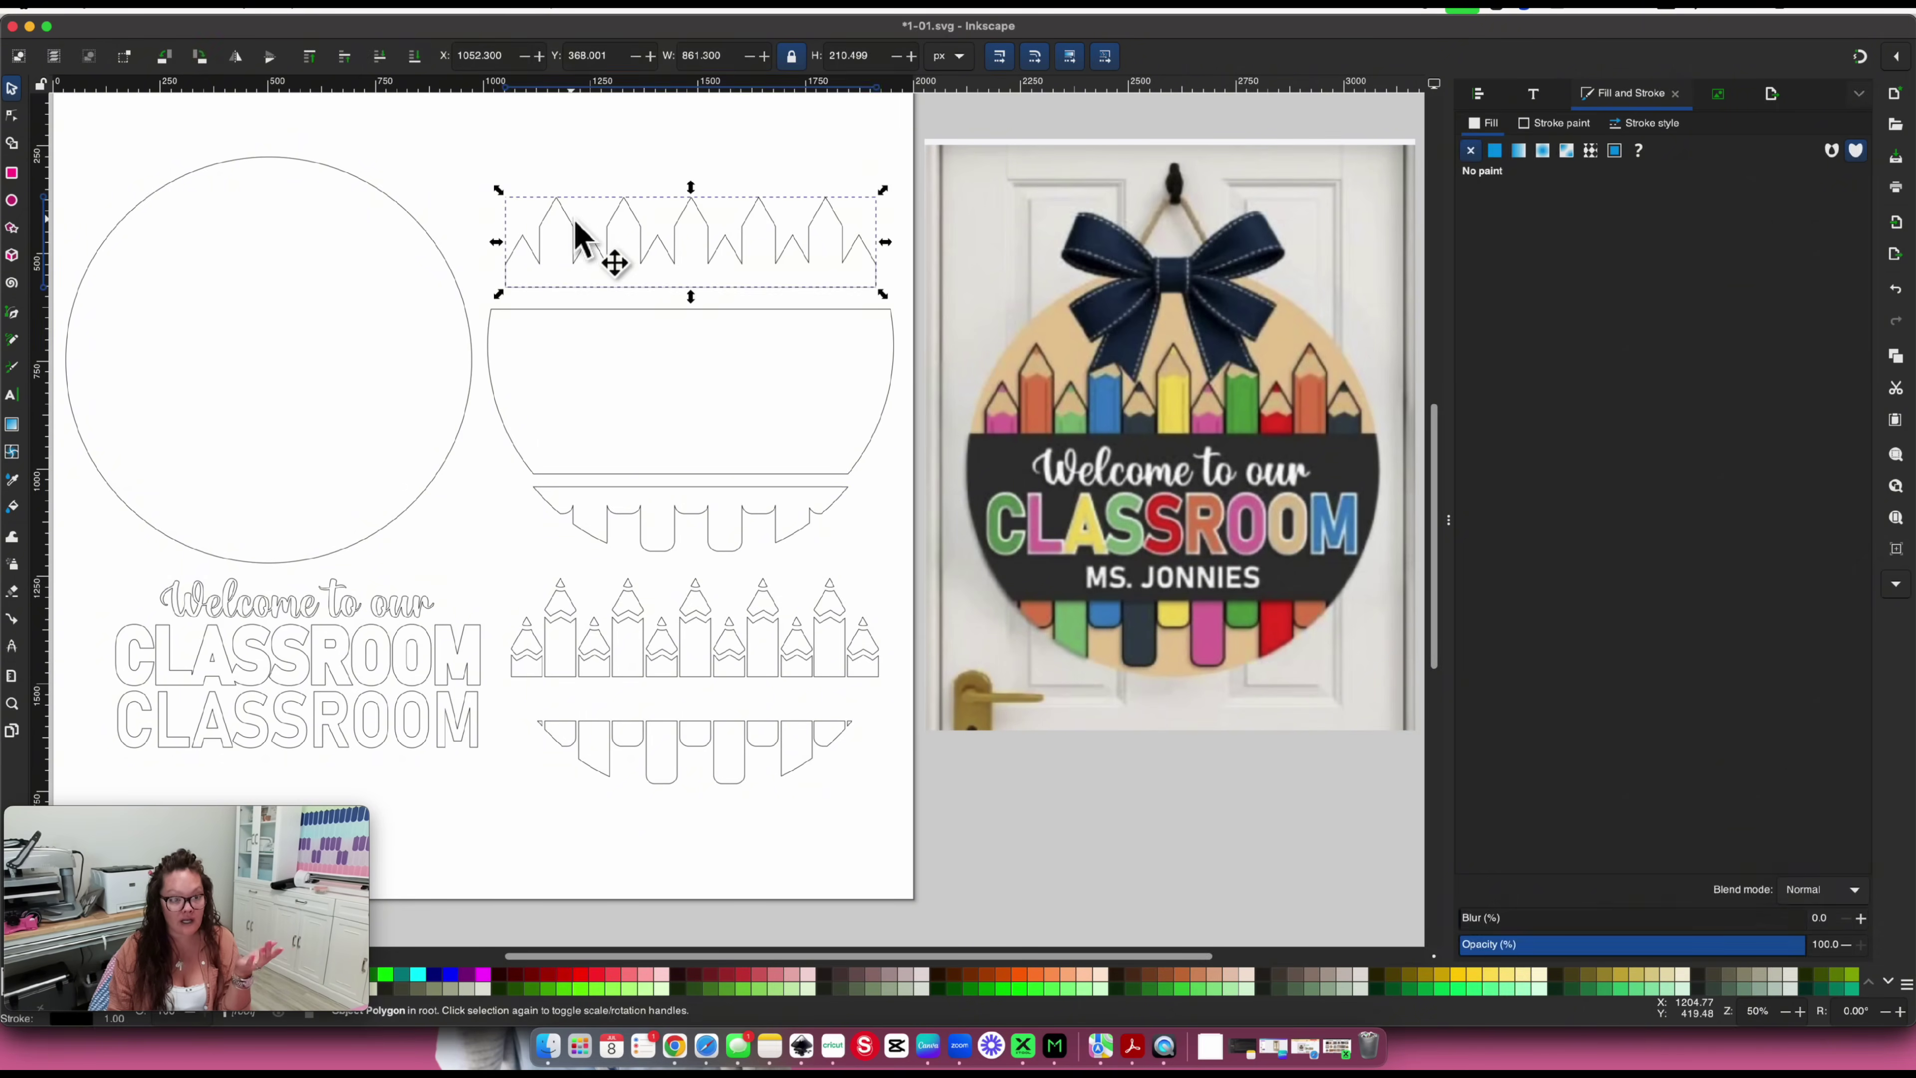
pyautogui.keyDown('shift'); pyautogui.click(492, 383); pyautogui.keyUp('shift')
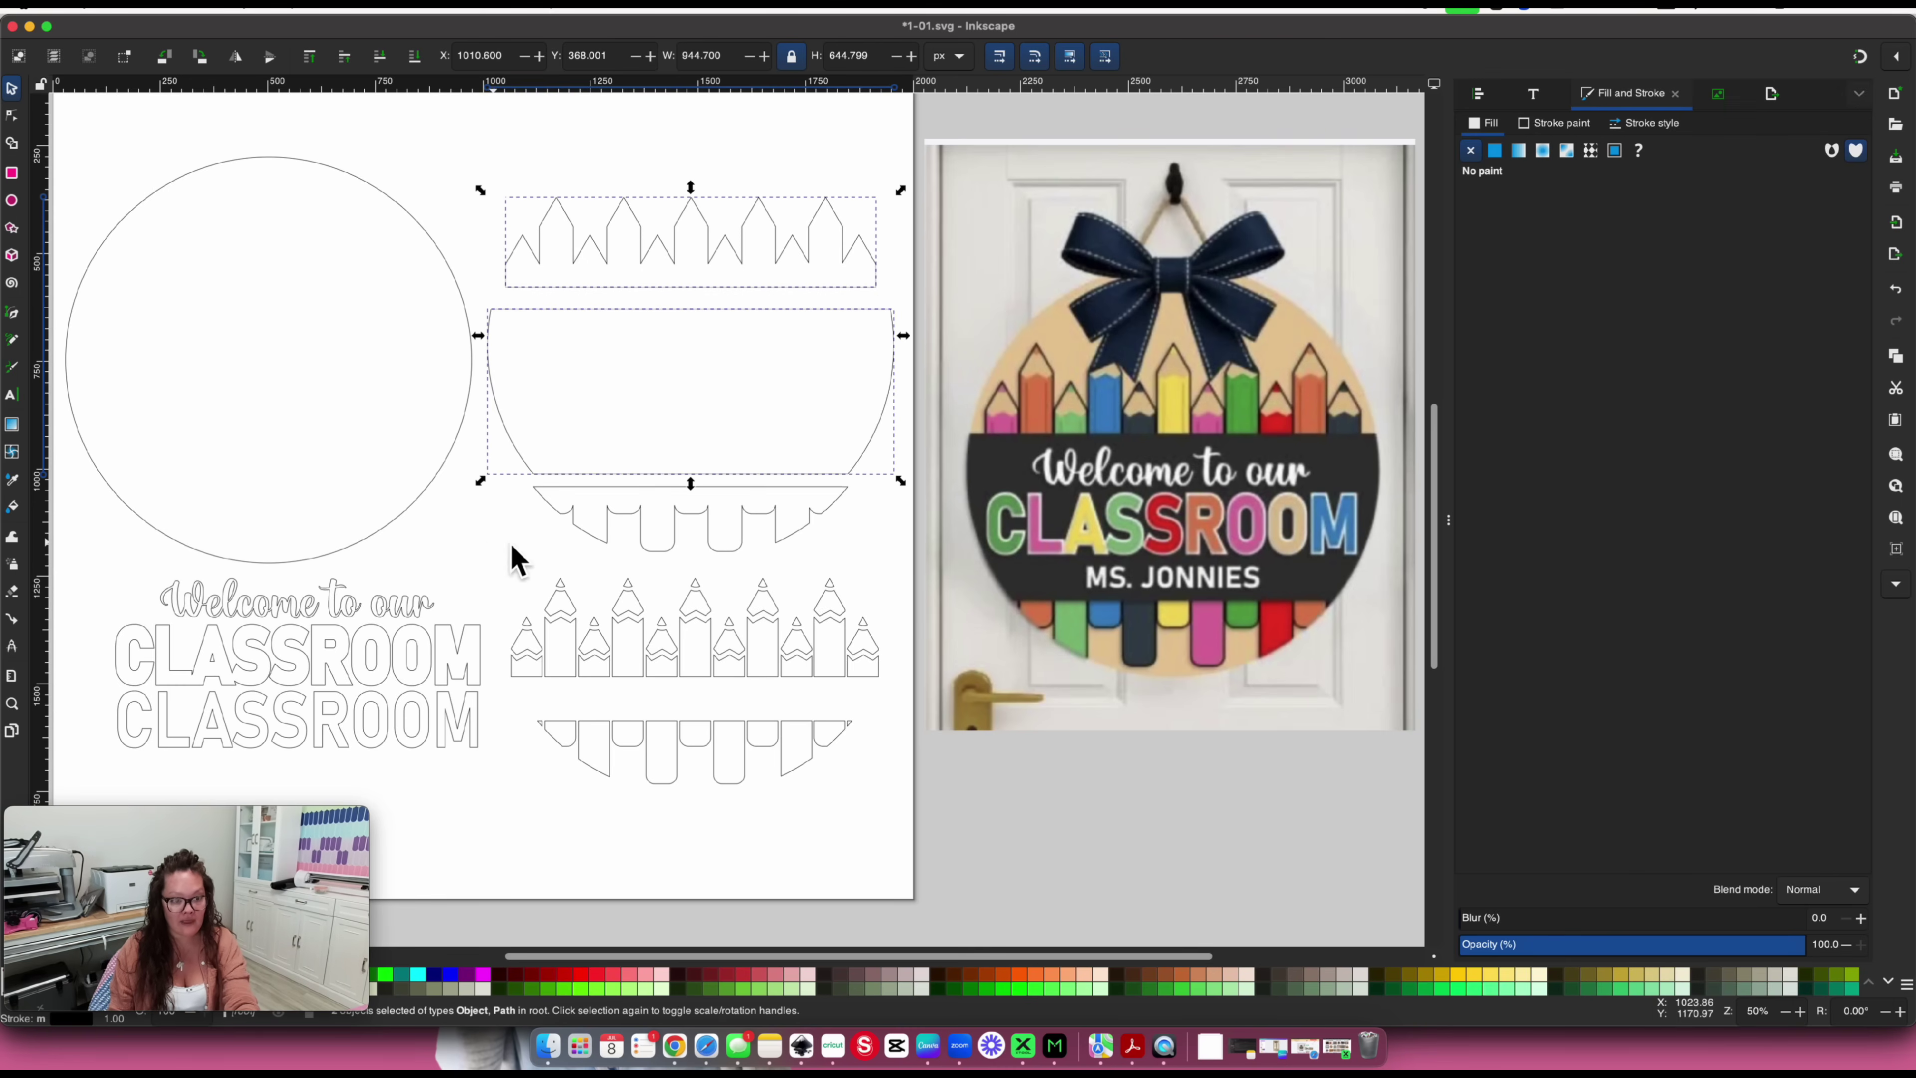
pyautogui.keyDown('shift'); pyautogui.click(550, 504); pyautogui.keyUp('shift')
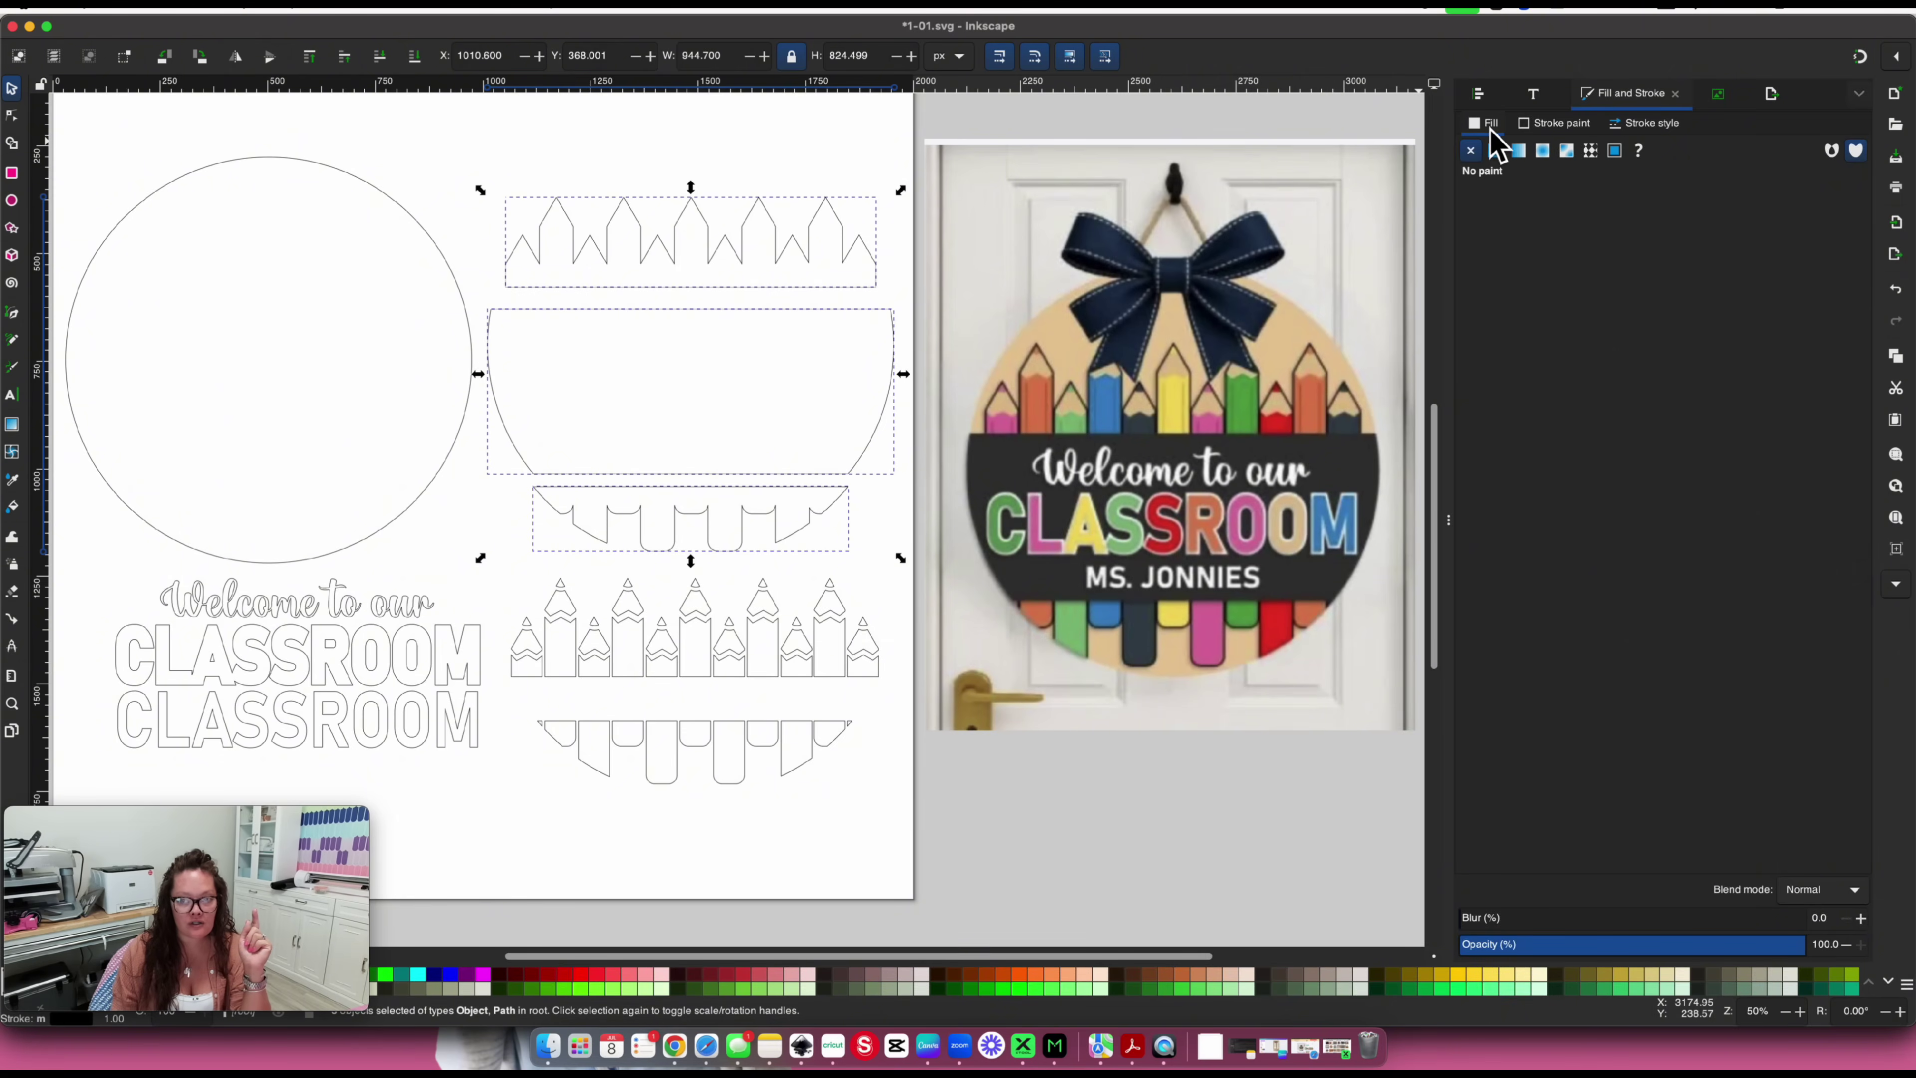
# Give the three banner pieces a flat colour fill
pyautogui.click(1498, 156)
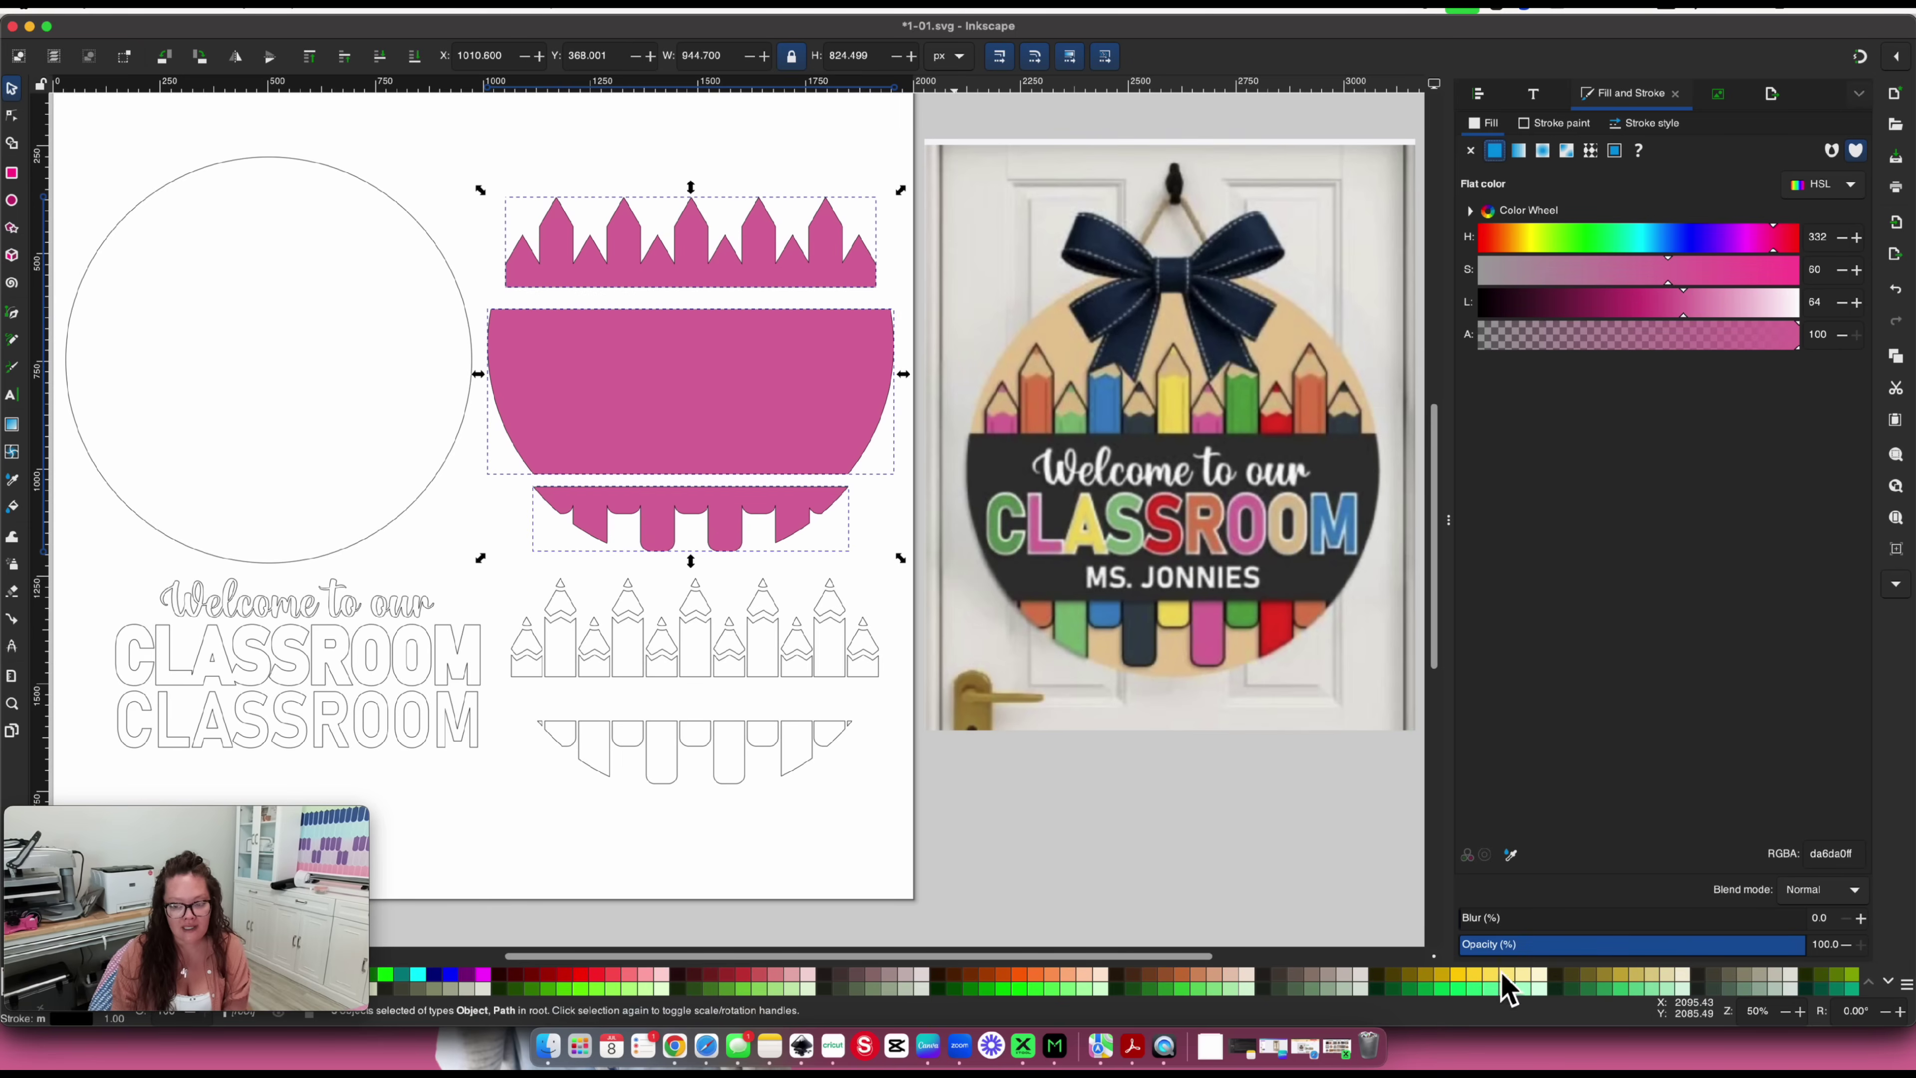
pyautogui.scroll(-2, 1776, 997)
pyautogui.scroll(-3, 1780, 1002)
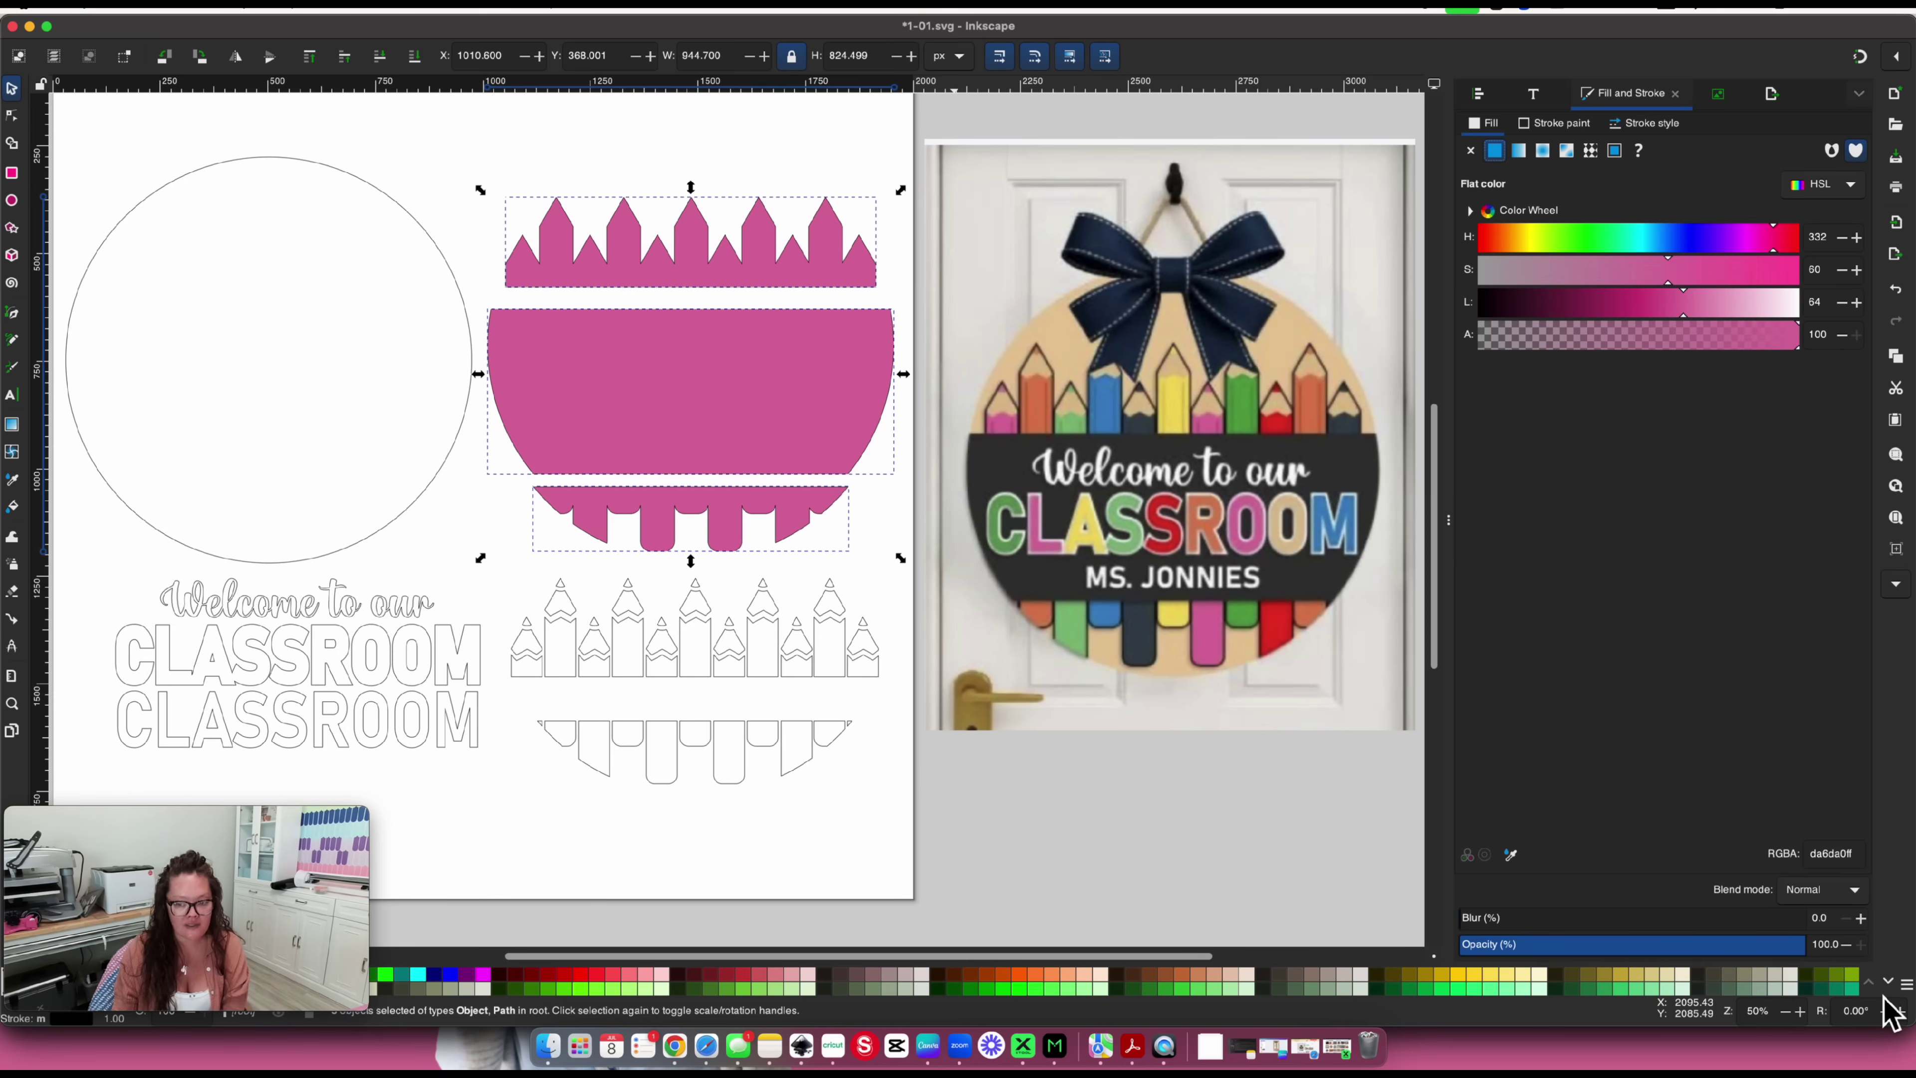
pyautogui.scroll(2, 1748, 989)
pyautogui.scroll(-3, 1748, 1003)
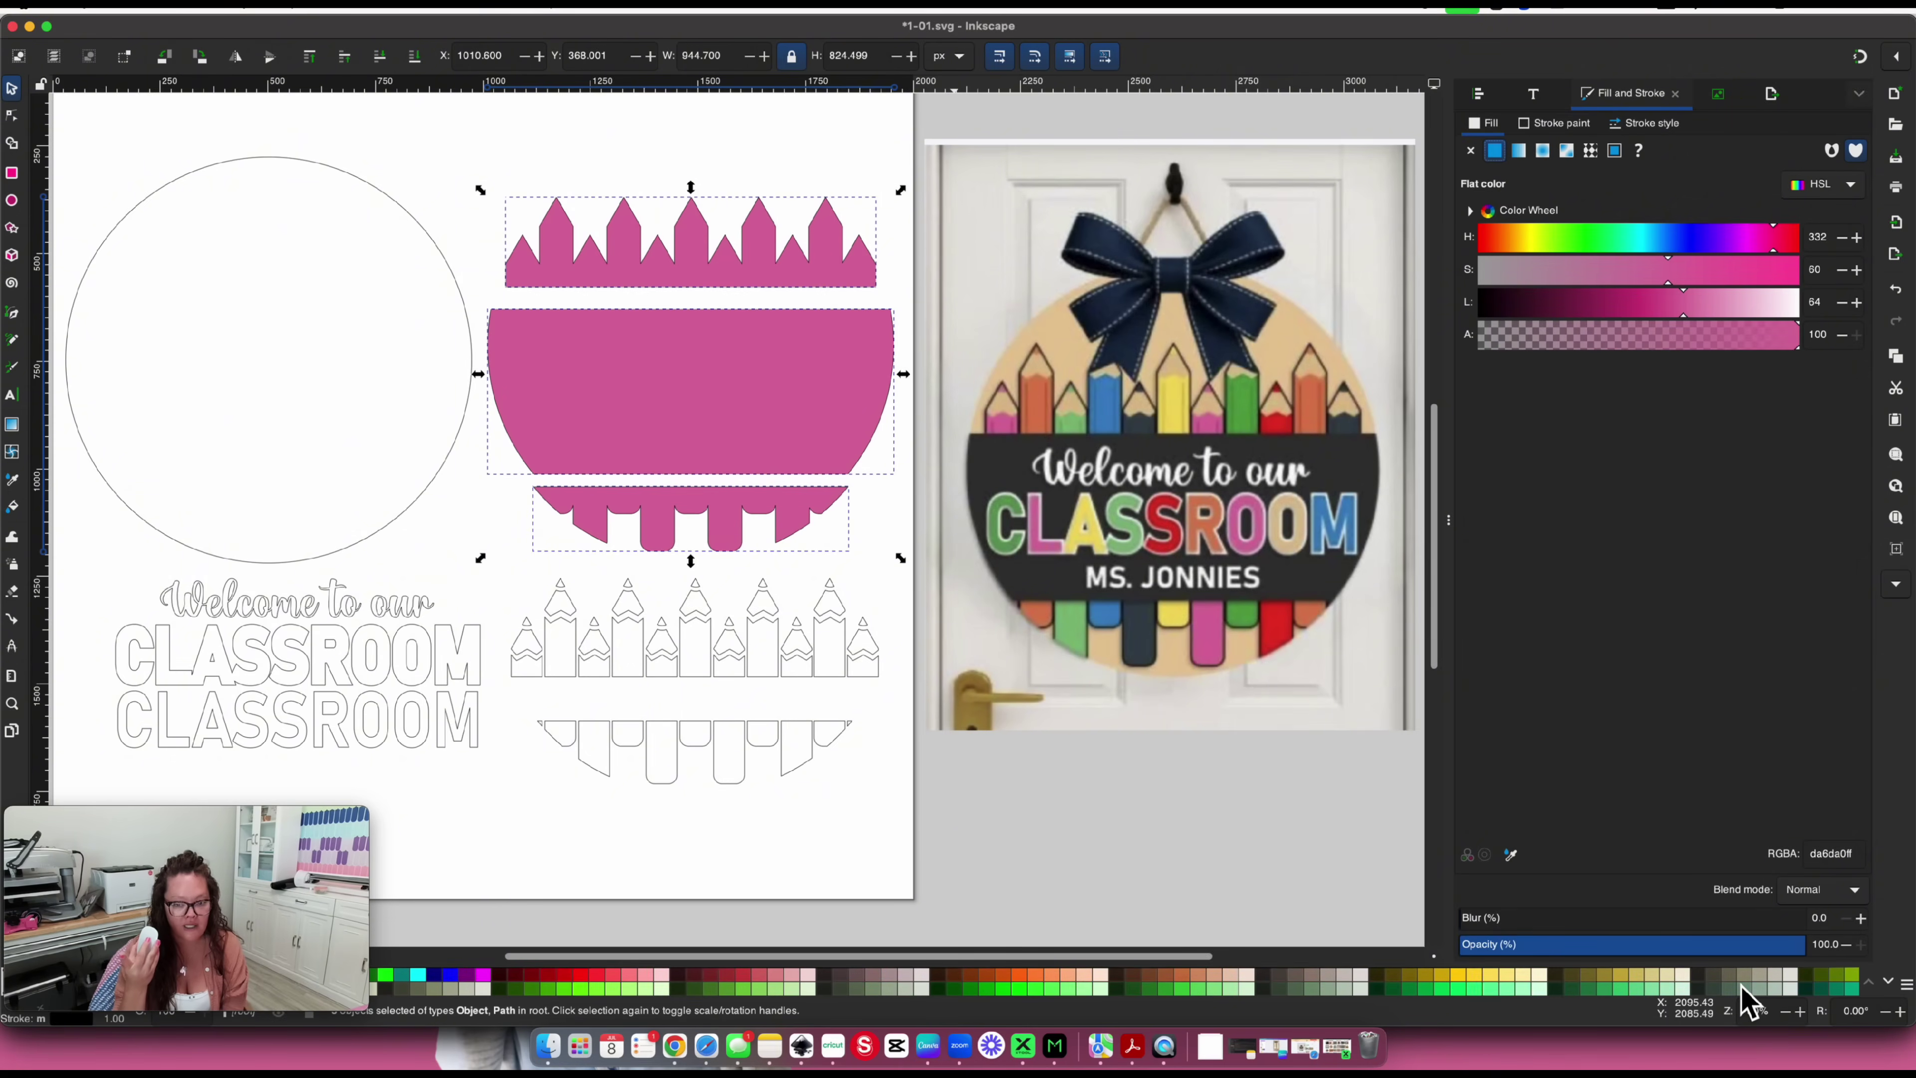
pyautogui.scroll(-1, 1902, 992)
pyautogui.scroll(1, 1880, 996)
# Try green, near-black, light grey and pink palette swatches on the banner
pyautogui.click(1906, 984)
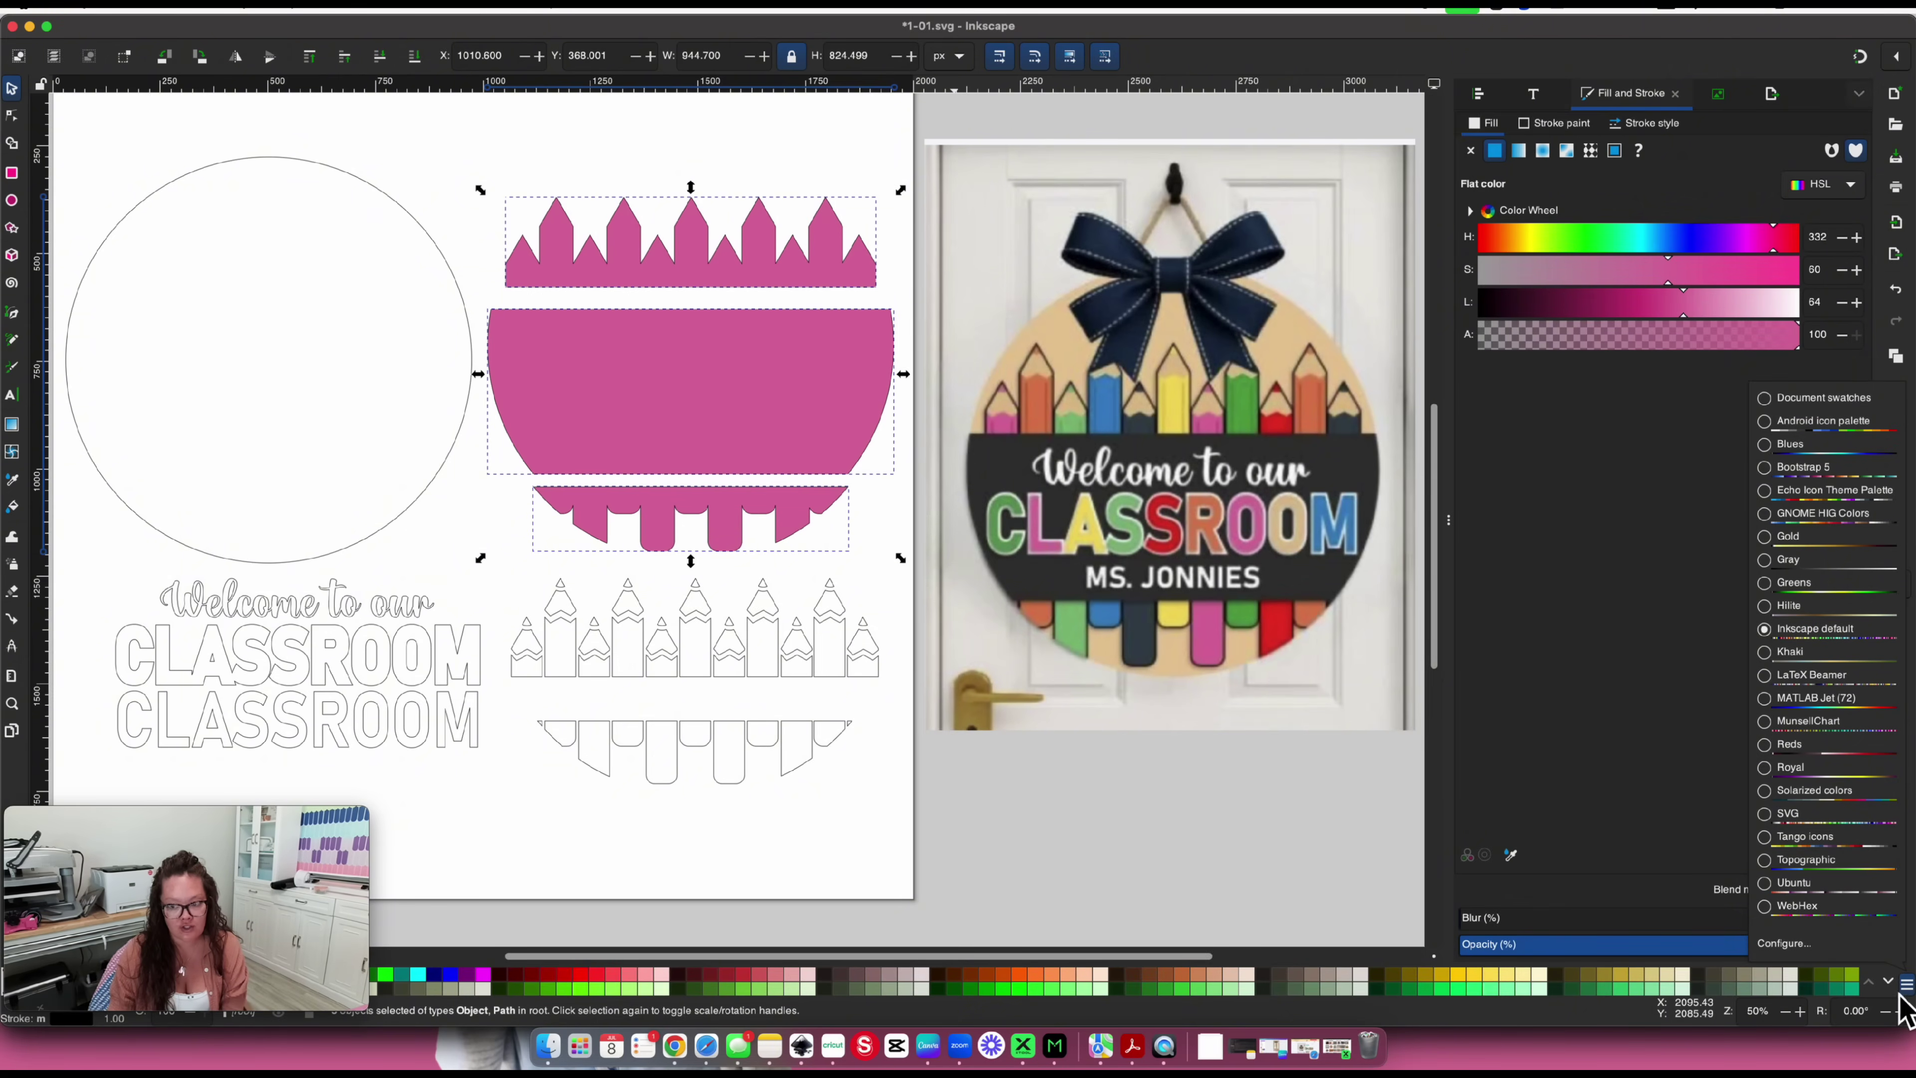
pyautogui.click(1911, 1006)
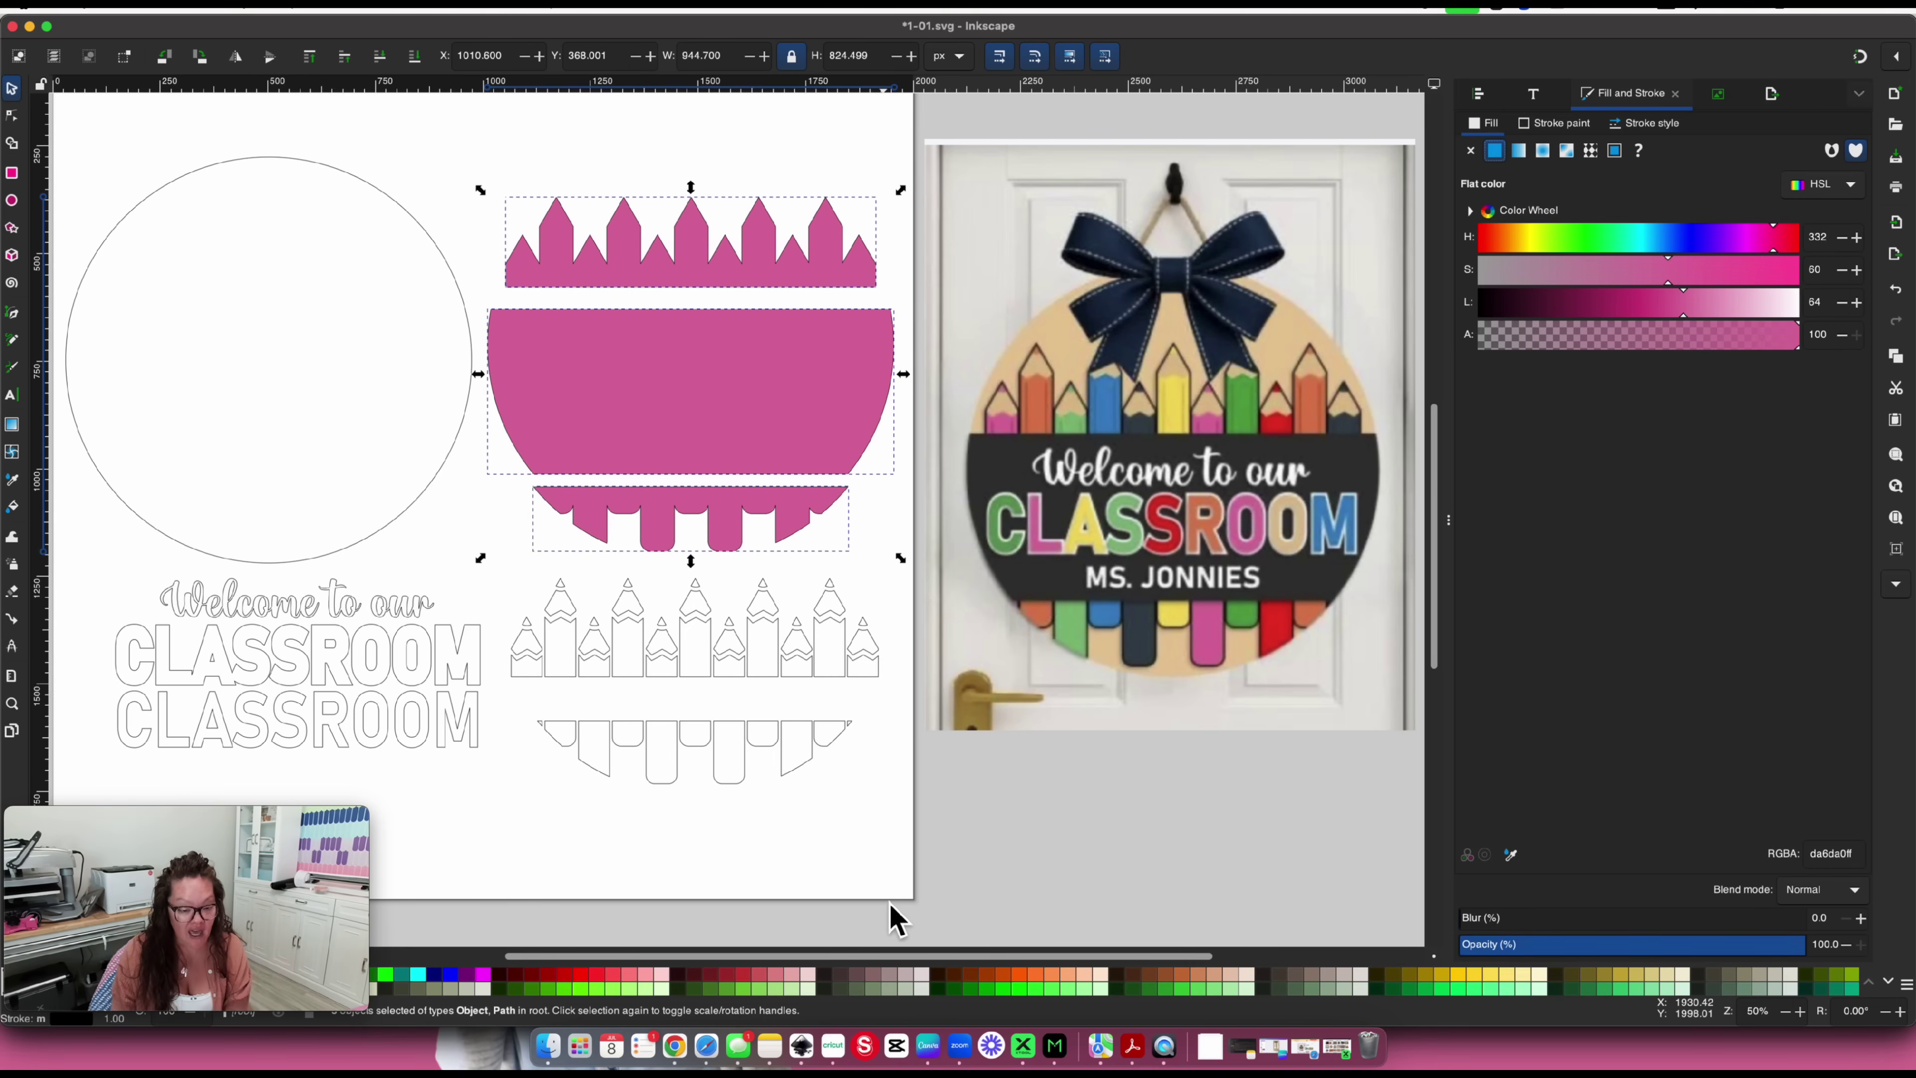
pyautogui.click(1051, 987)
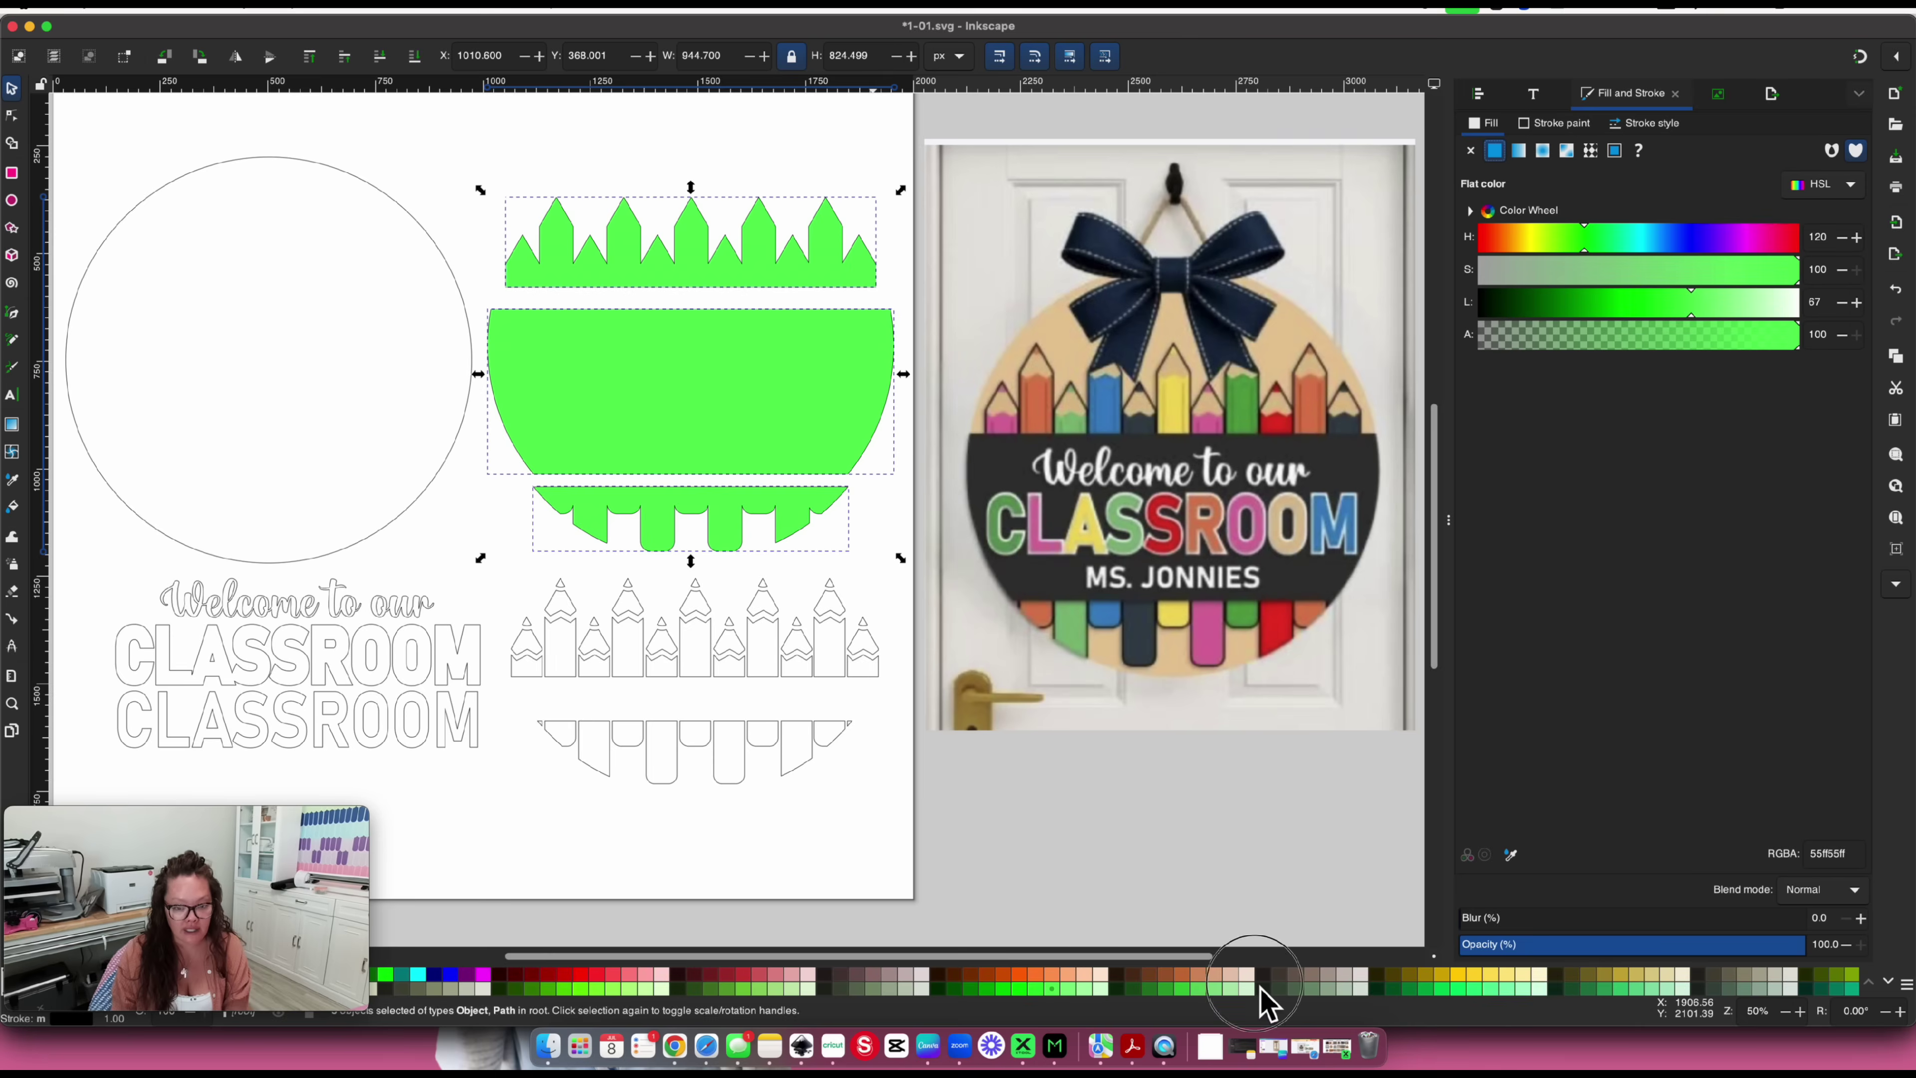
pyautogui.click(1370, 989)
pyautogui.click(1350, 976)
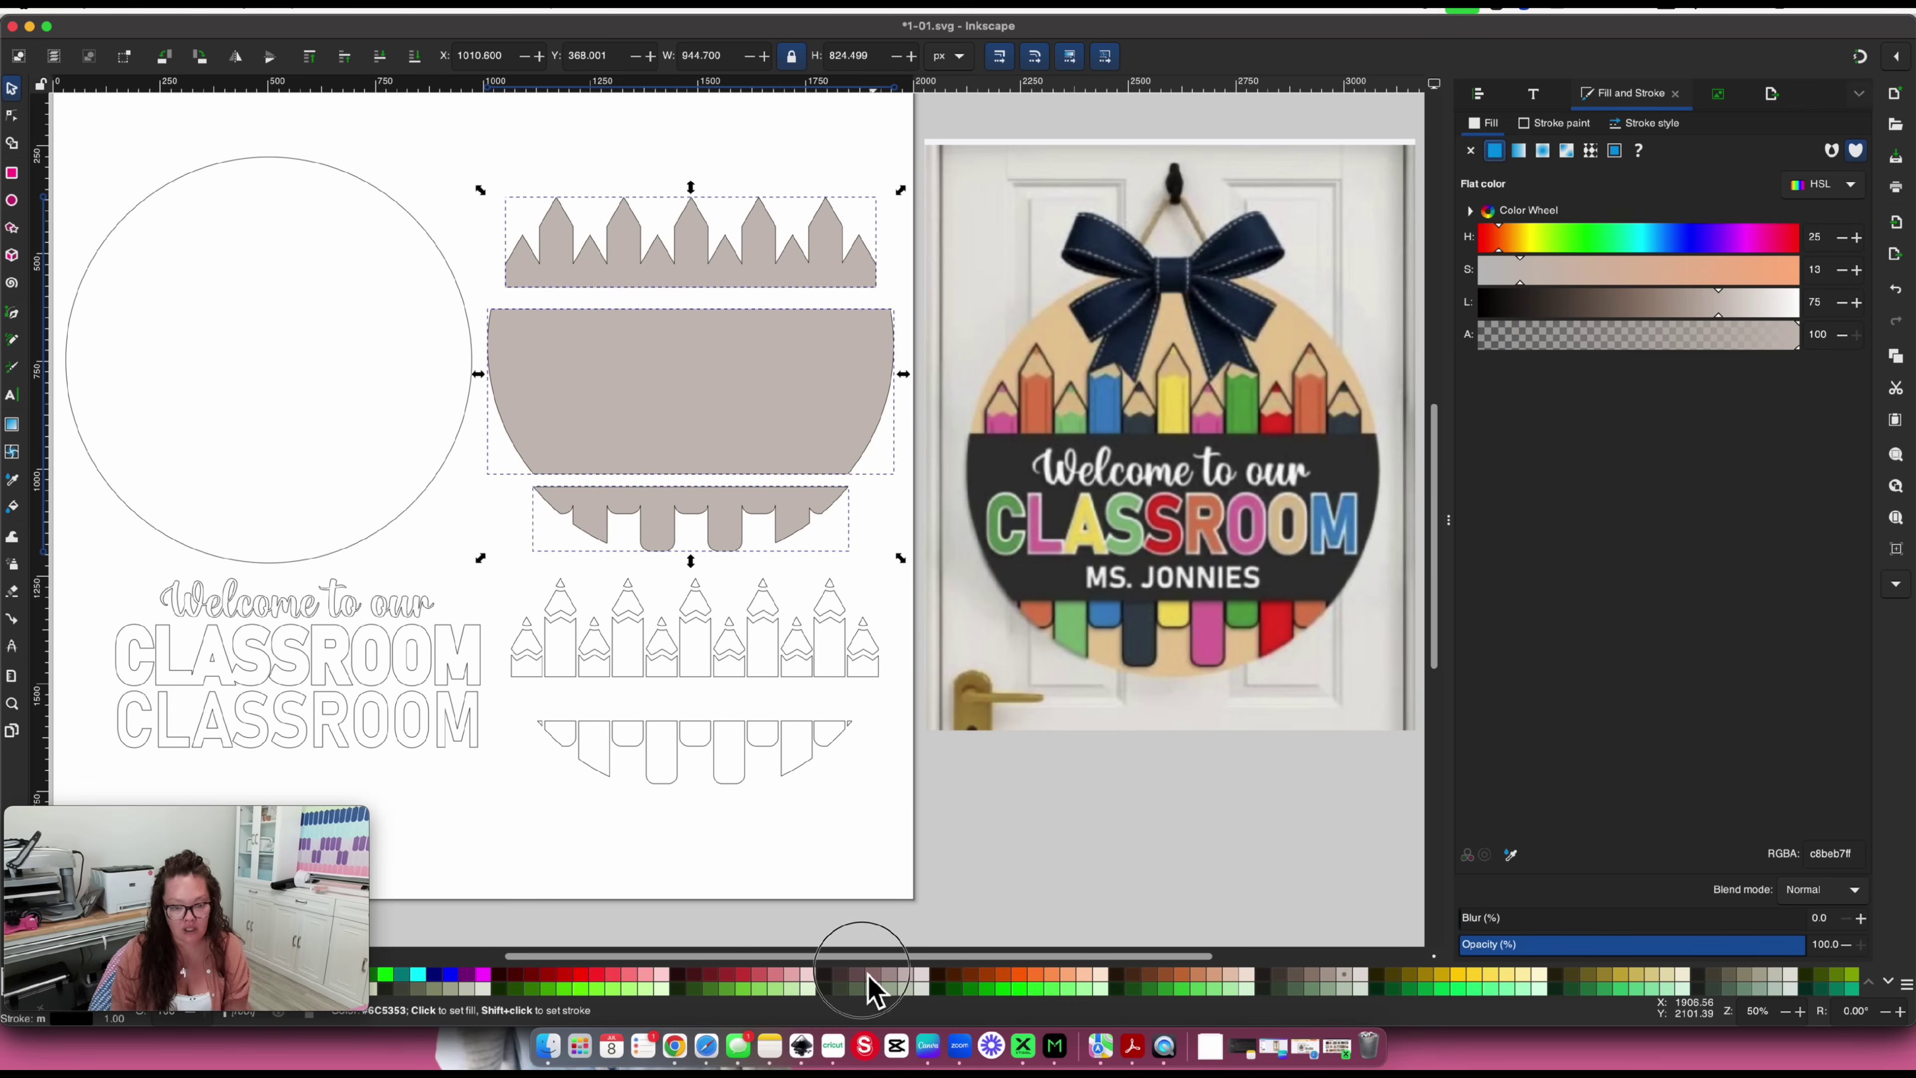
pyautogui.click(777, 976)
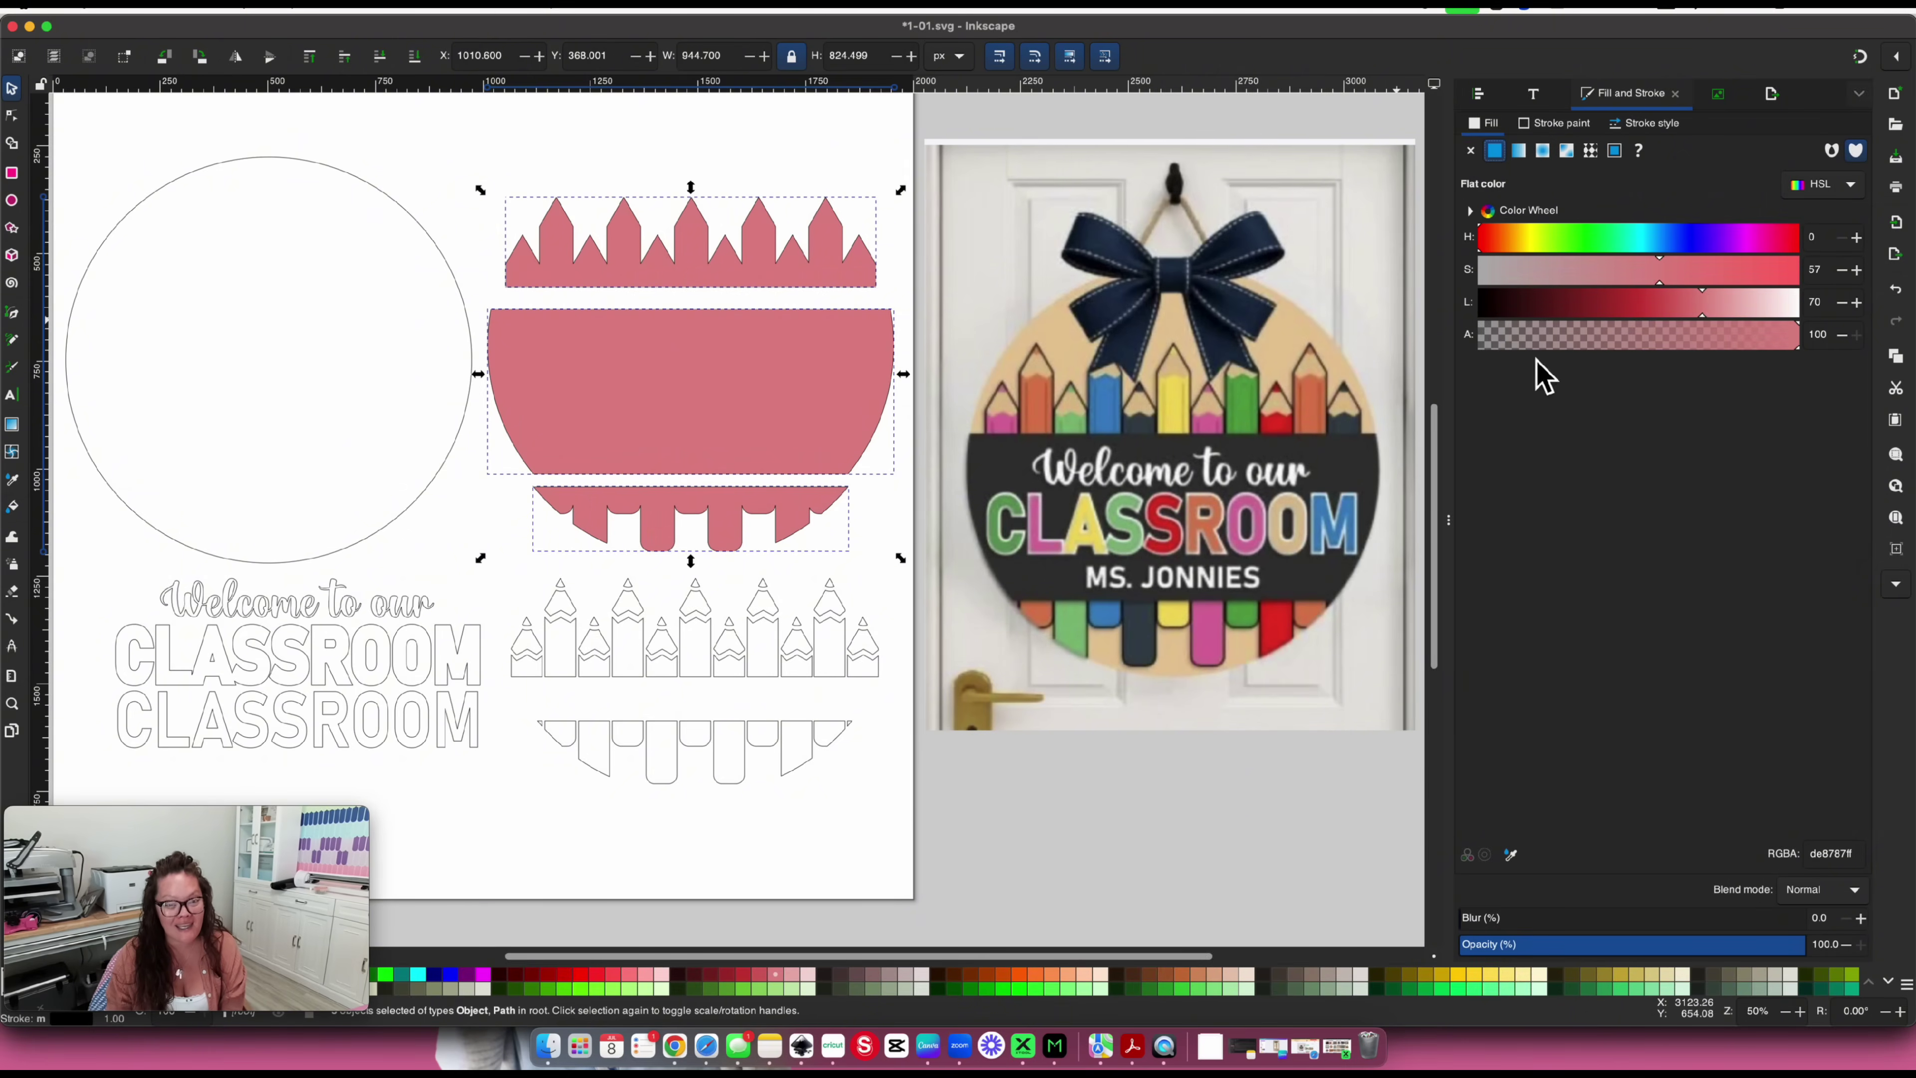
# Fill the banner dark grey #333333, sampled from the reference sign's dark band
pyautogui.click(1516, 863)
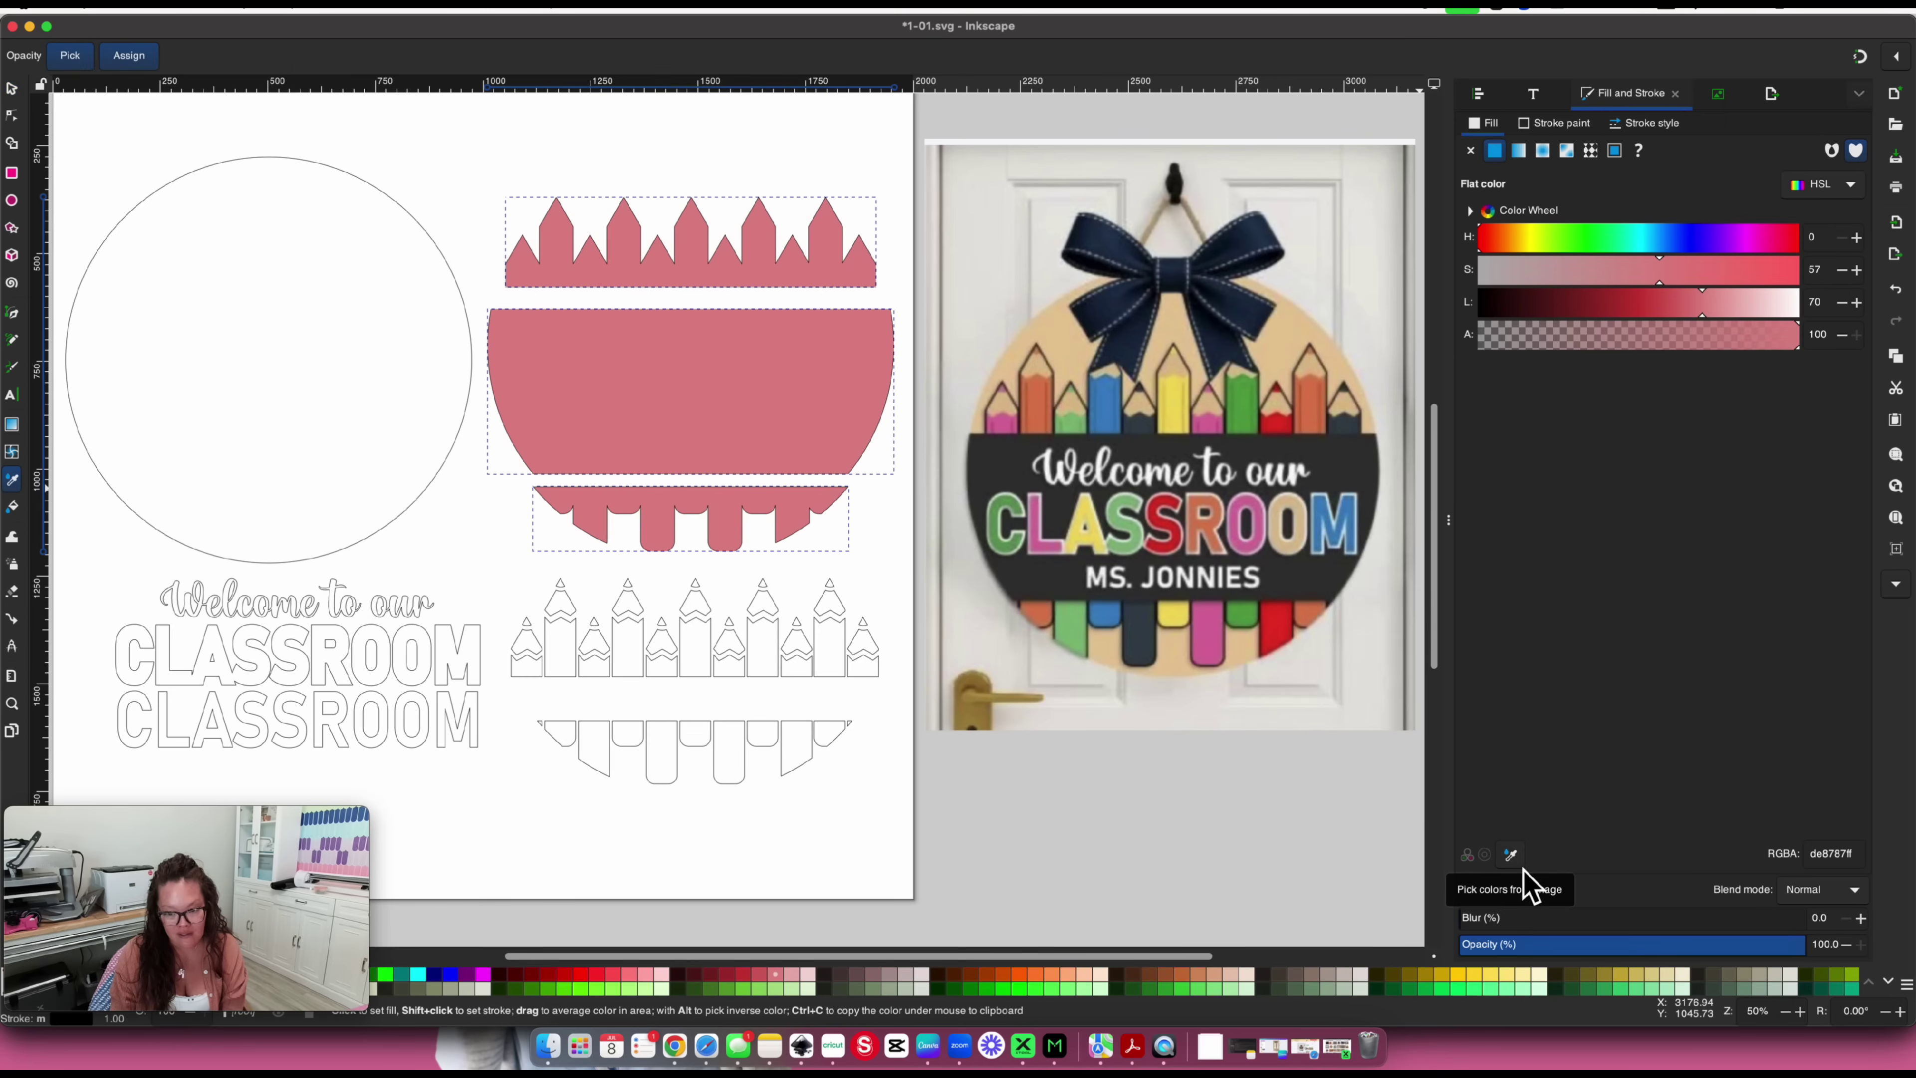
pyautogui.click(987, 464)
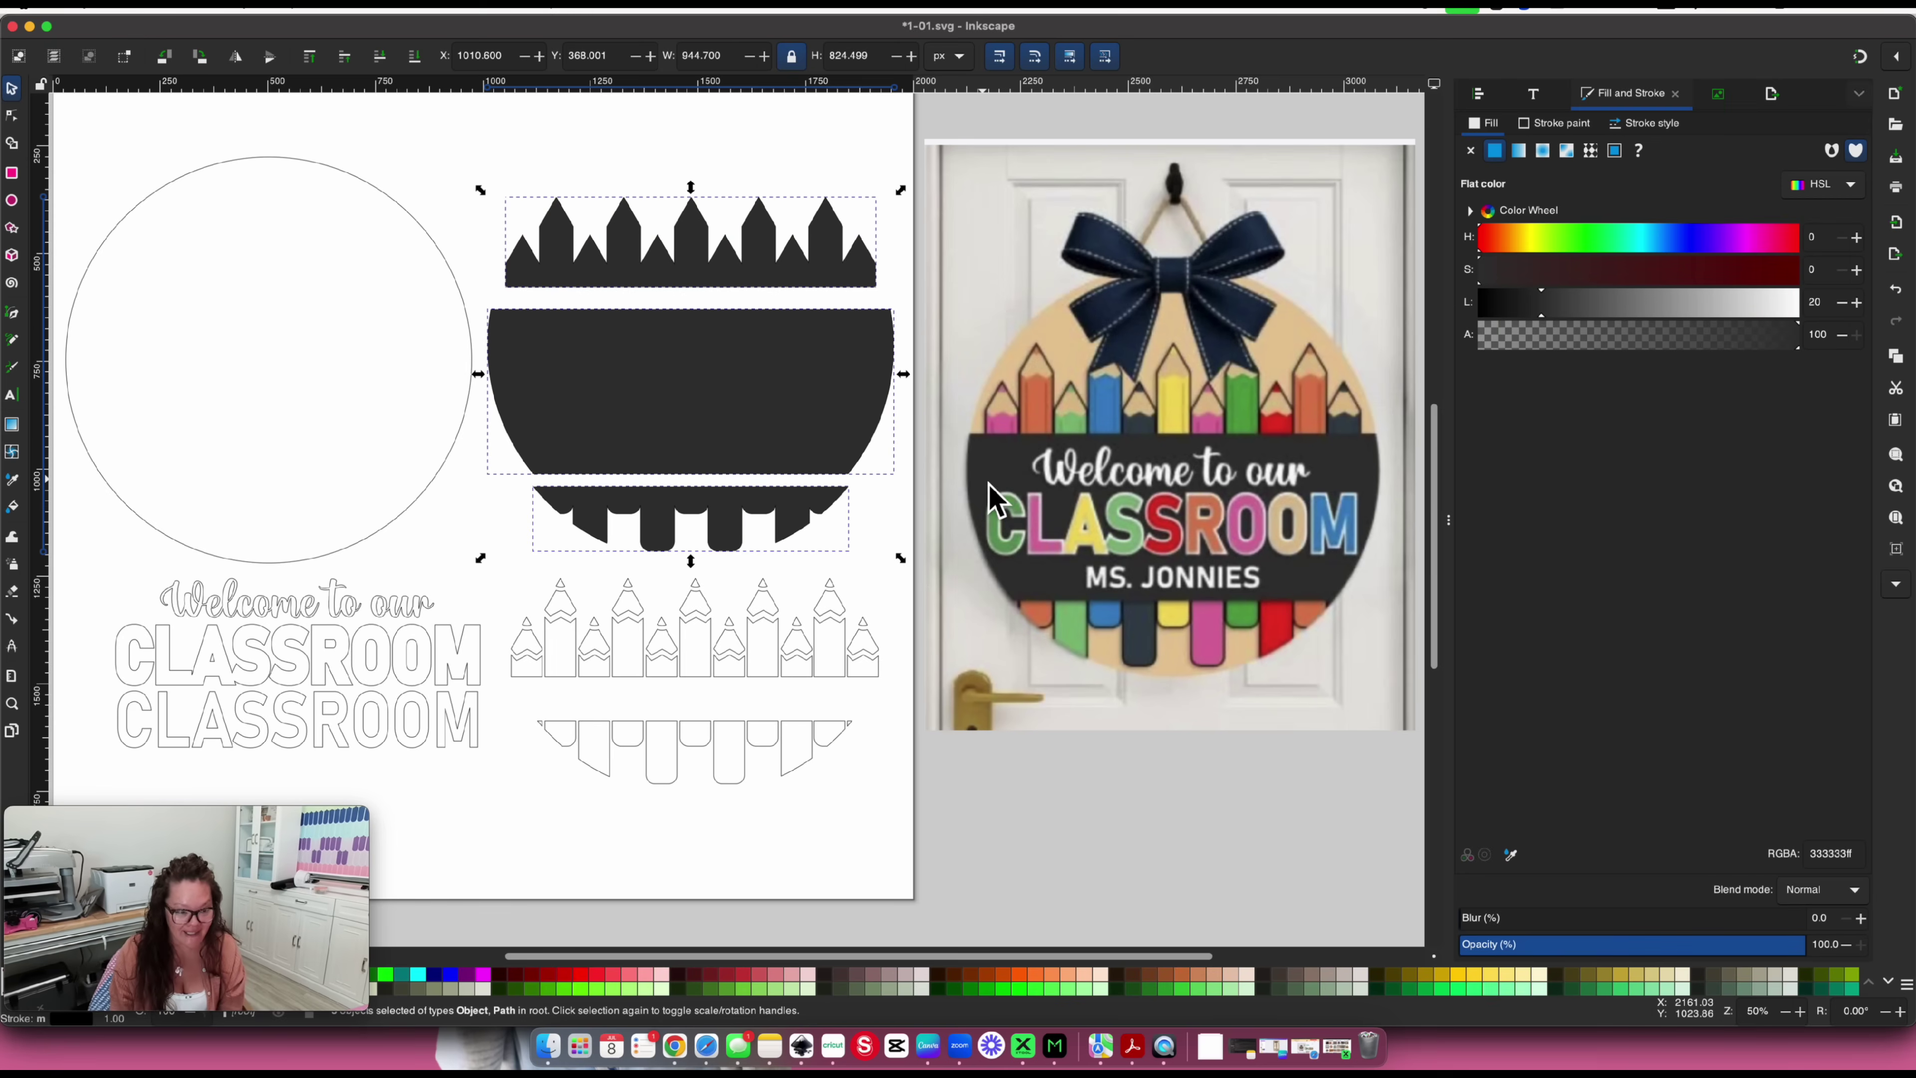
pyautogui.hscroll(-3, 932, 590)
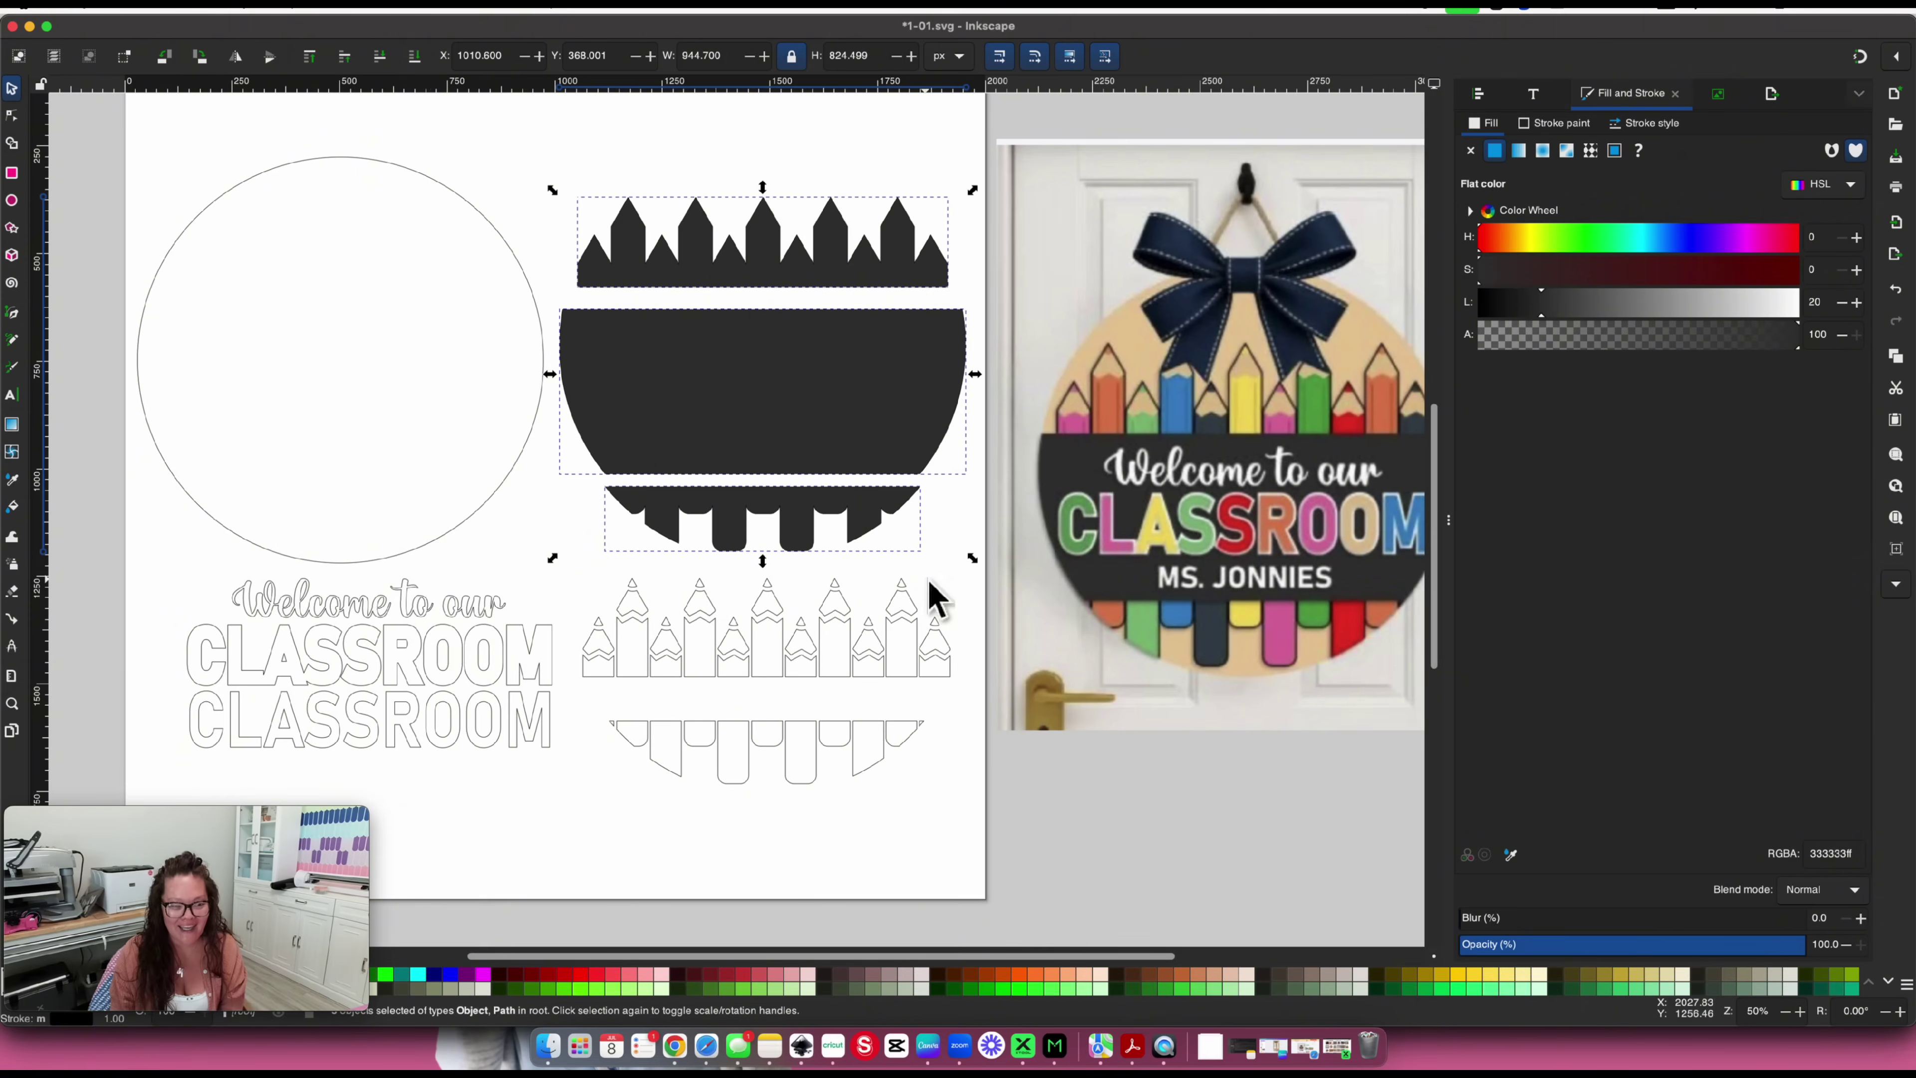
# Fill 'Welcome to our' and the upper CLASSROOM with a flat near-white, lightness 99
pyautogui.click(363, 612)
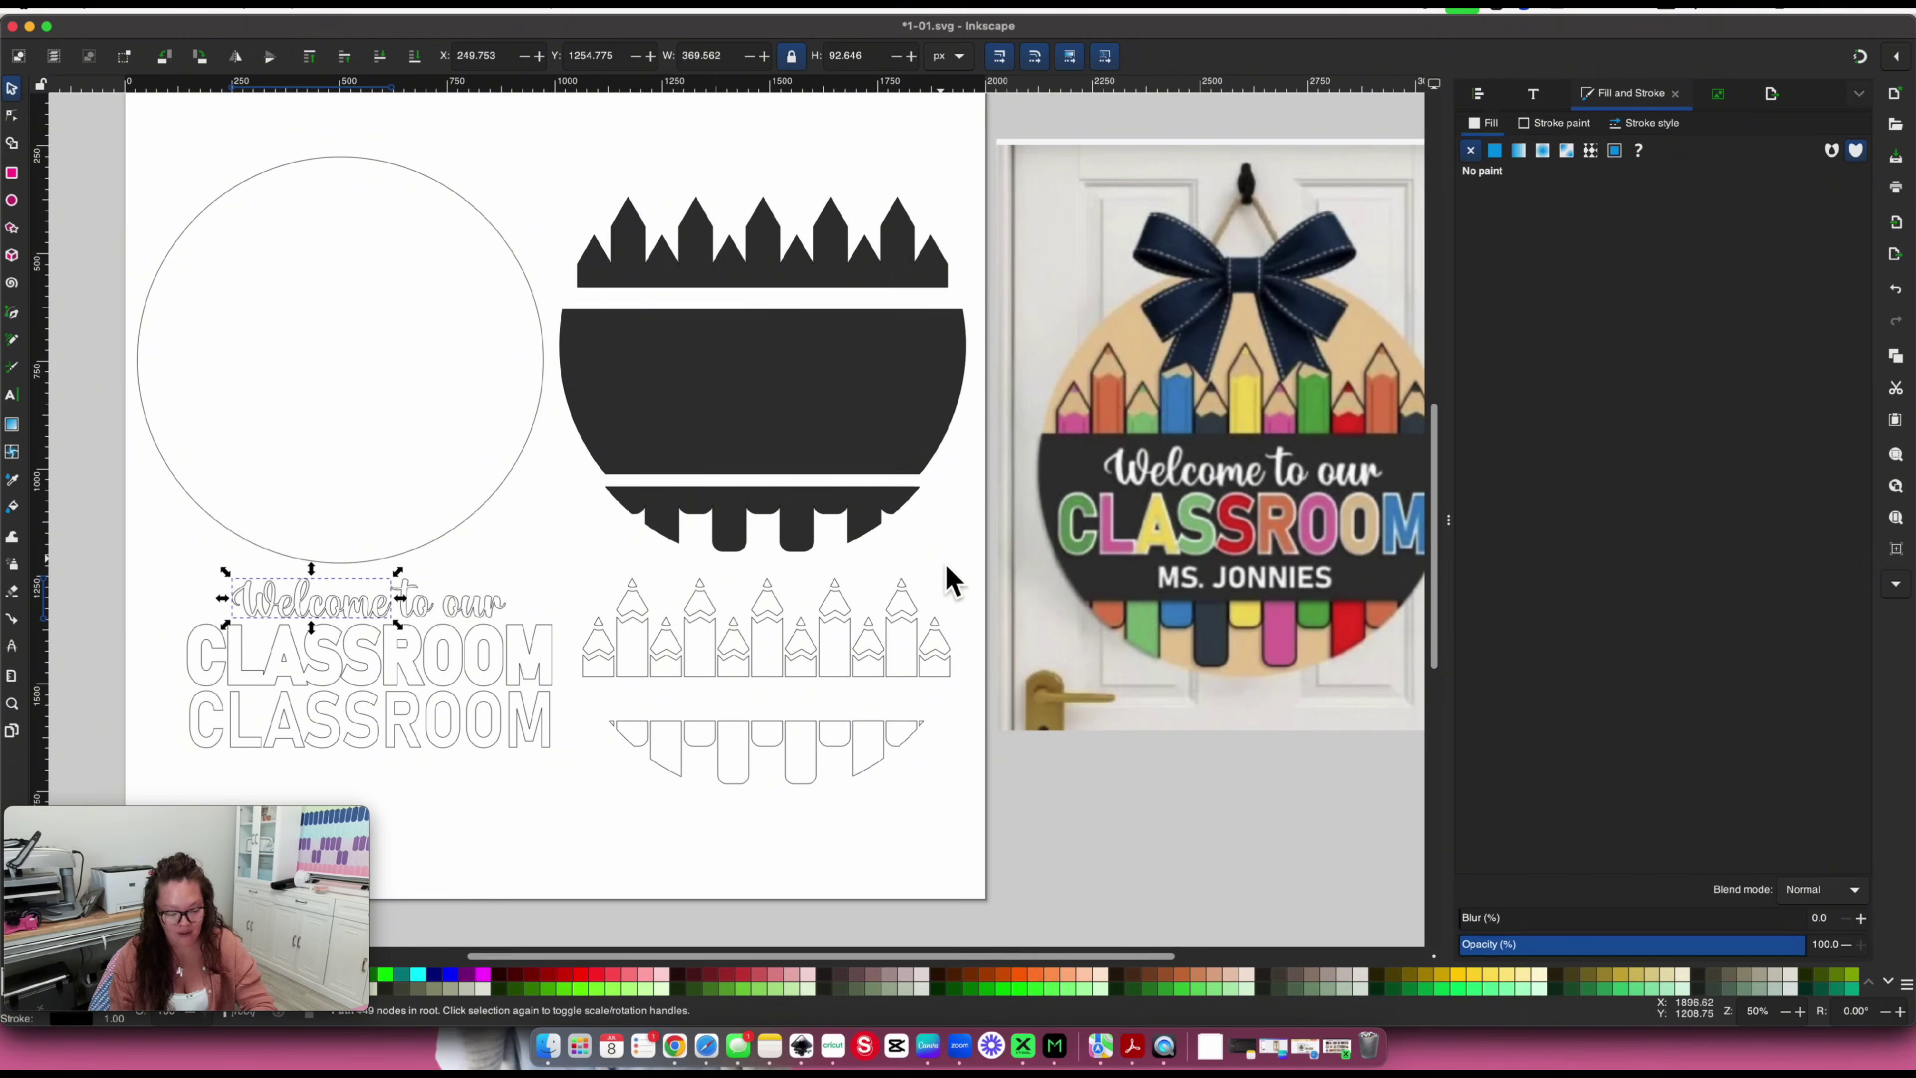
pyautogui.keyDown('shift'); pyautogui.click(425, 608); pyautogui.keyUp('shift')
pyautogui.keyDown('shift'); pyautogui.click(500, 610); pyautogui.keyUp('shift')
pyautogui.keyDown('shift'); pyautogui.click(500, 657); pyautogui.keyUp('shift')
pyautogui.moveTo(146, 540); pyautogui.dragTo(568, 698)
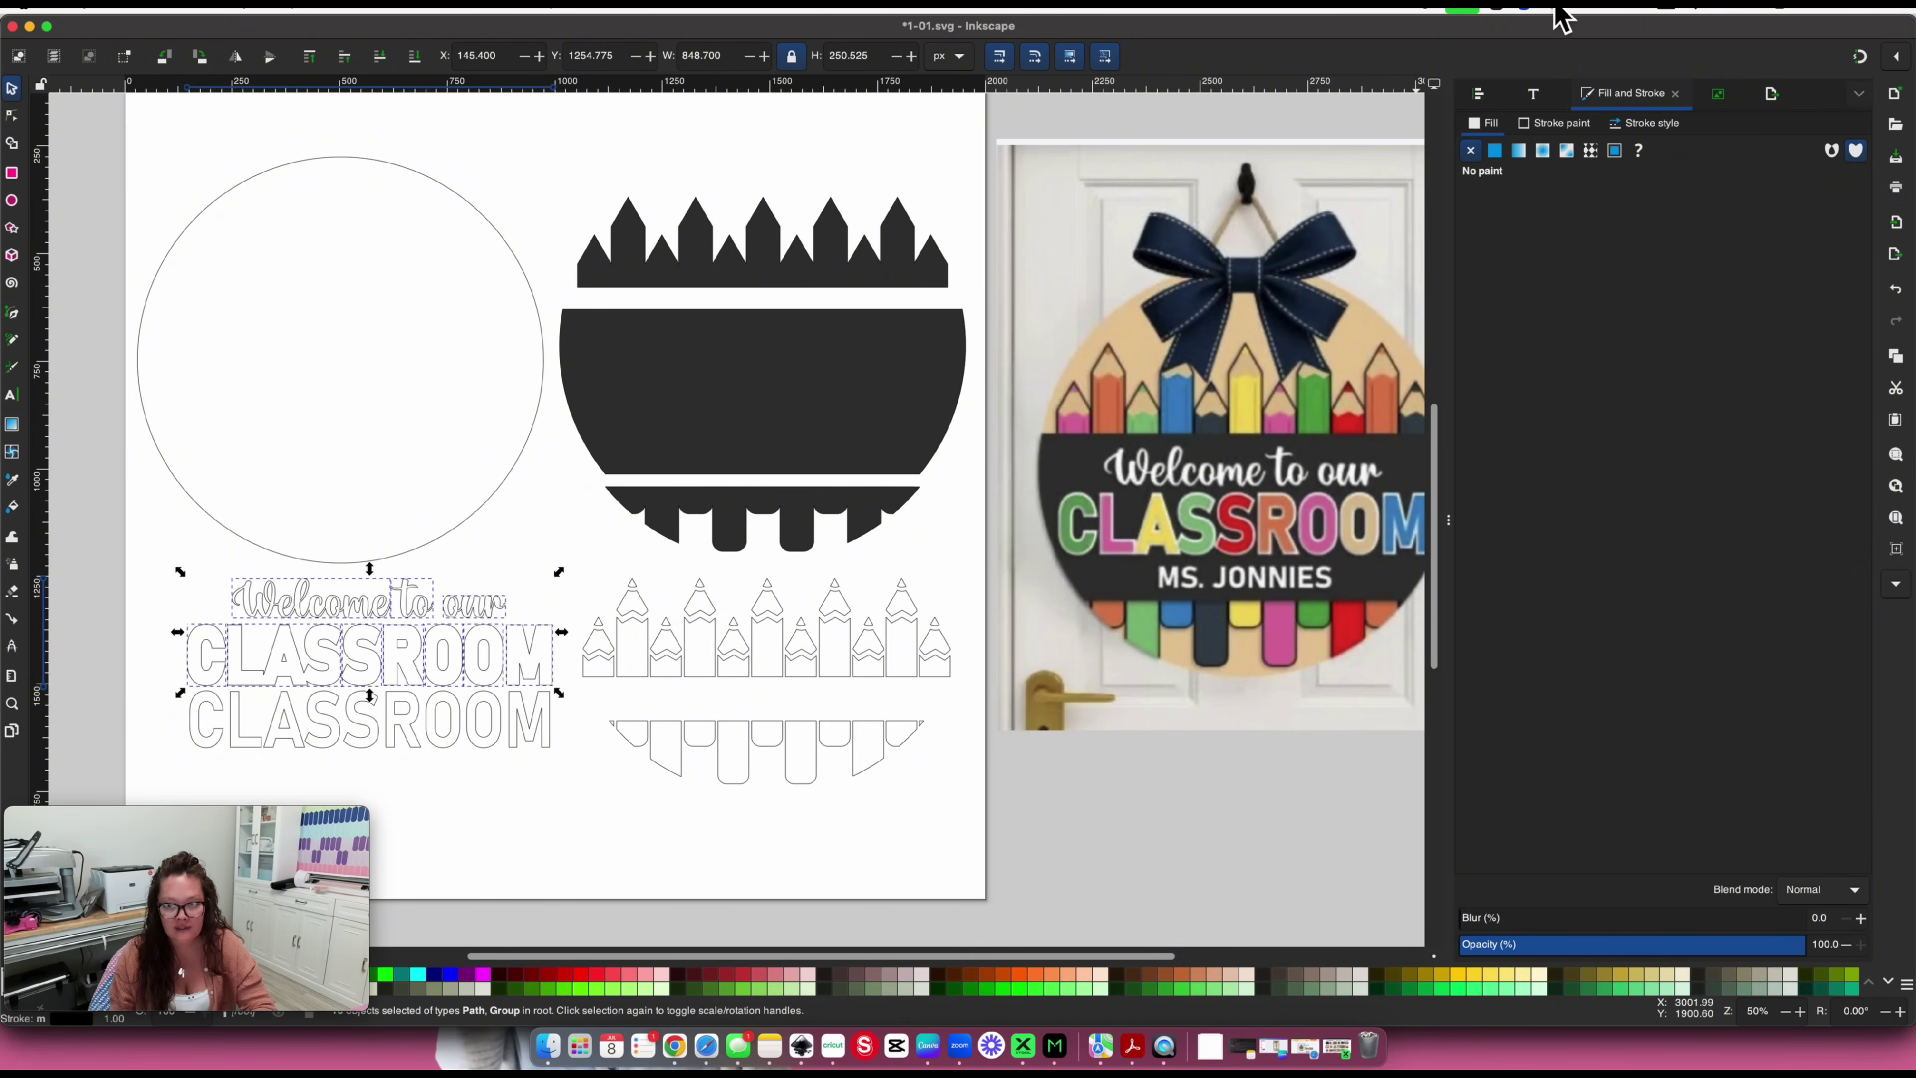
pyautogui.click(1494, 150)
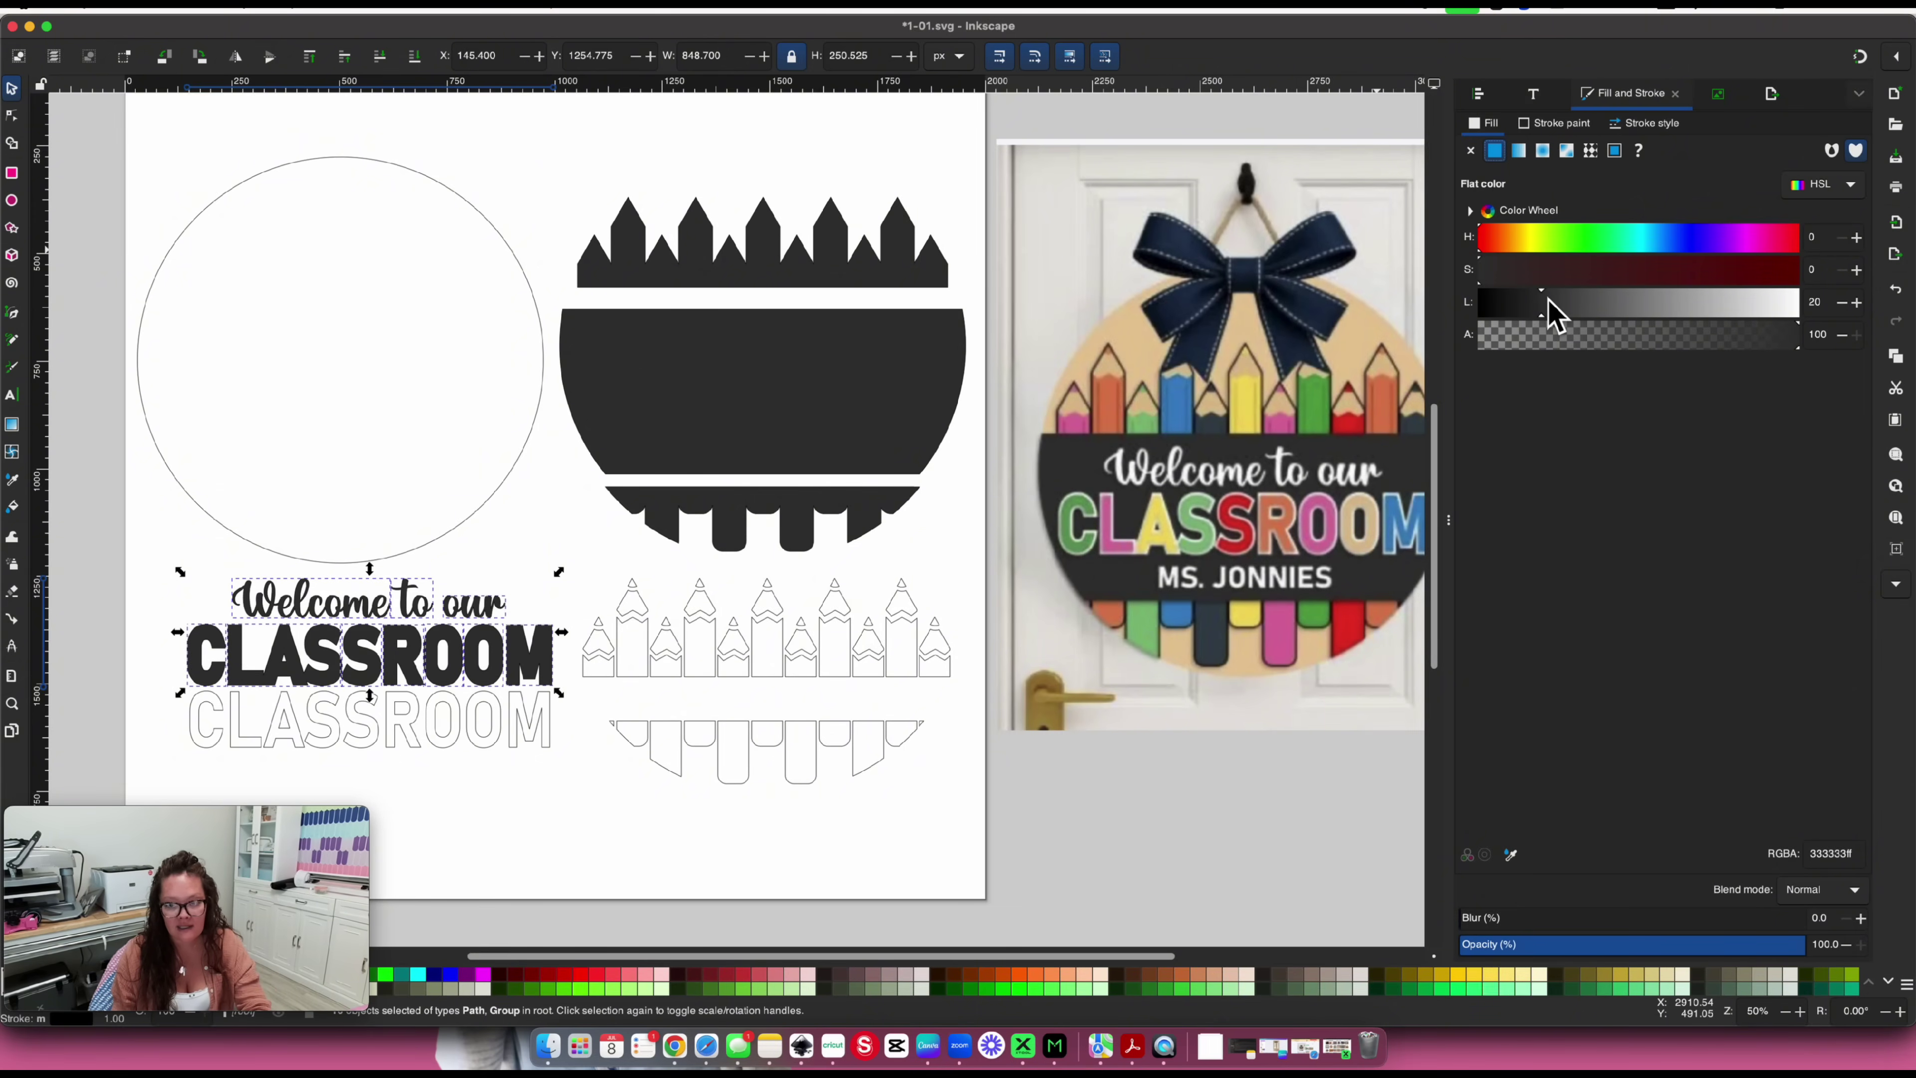
pyautogui.moveTo(1548, 300); pyautogui.dragTo(1849, 302)
pyautogui.click(1841, 302)
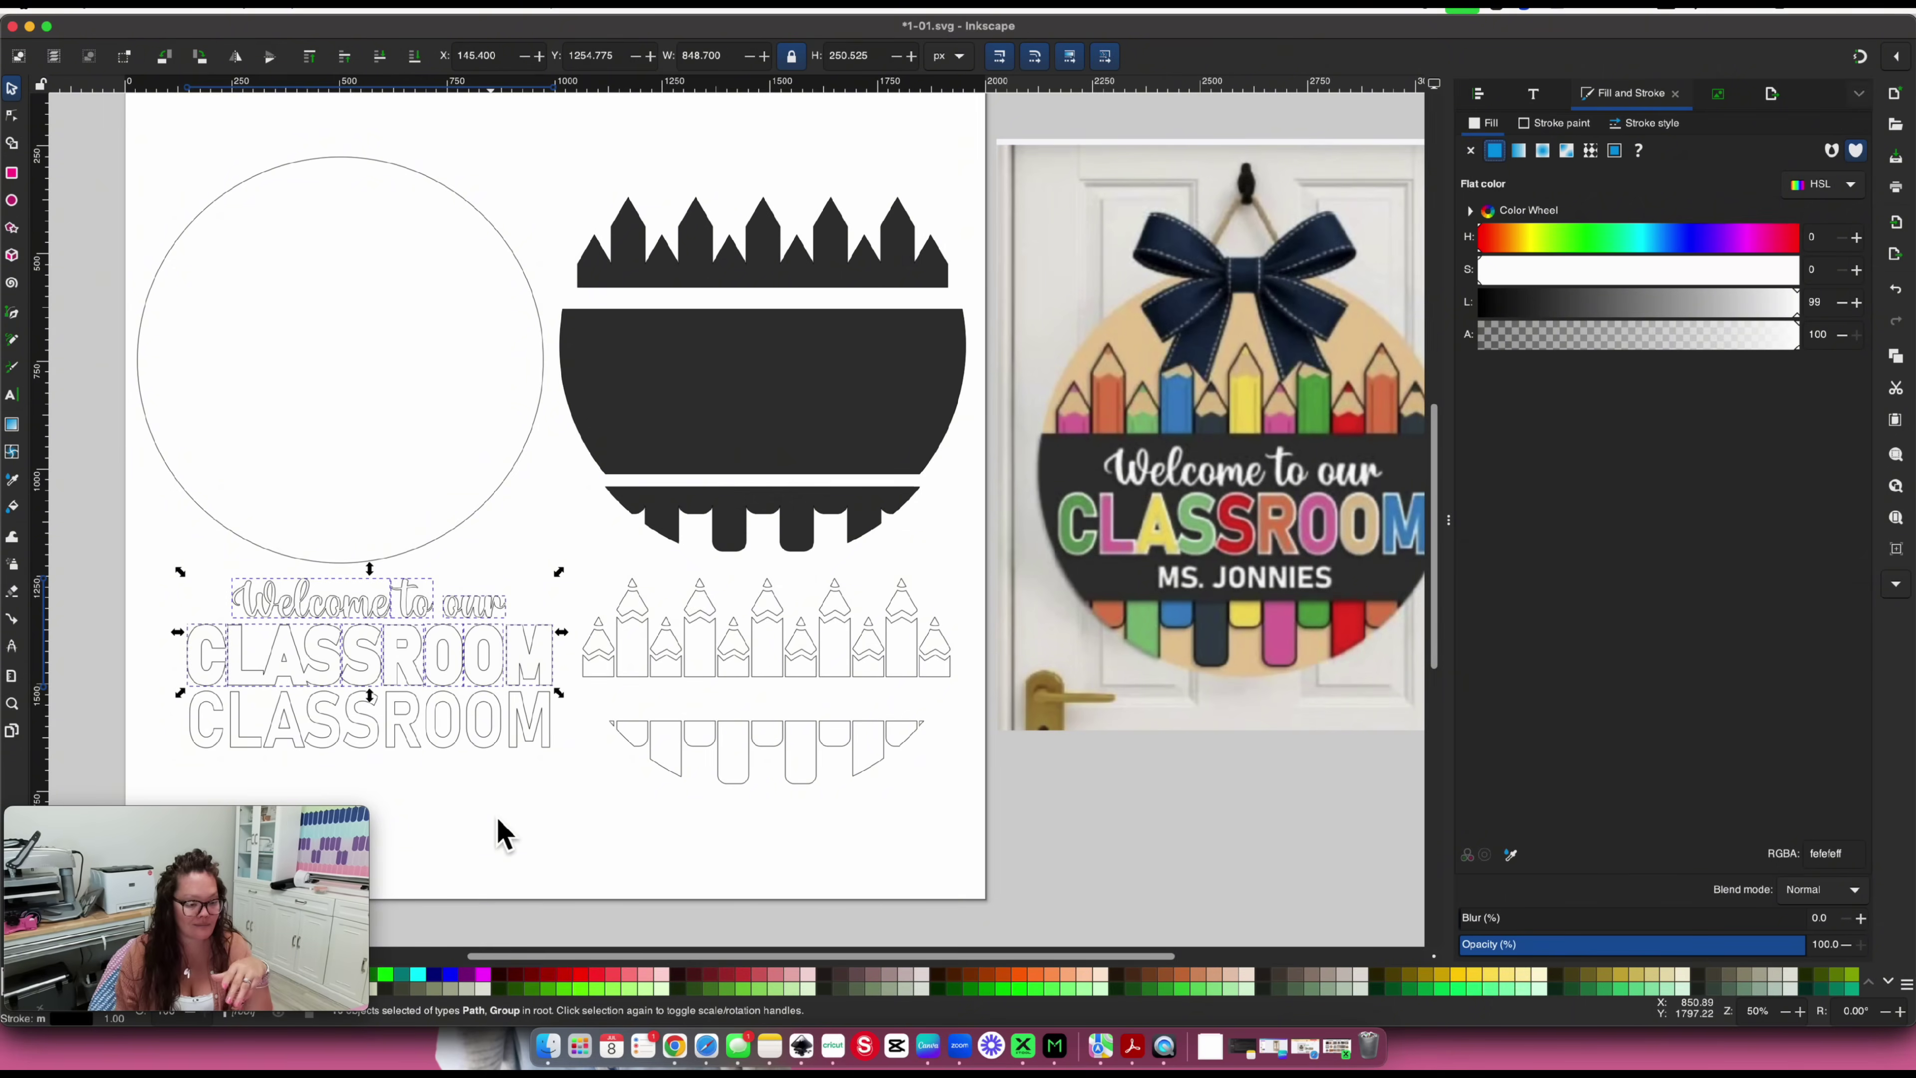
pyautogui.click(502, 834)
pyautogui.hscroll(2, 501, 834)
pyautogui.hscroll(1, 502, 834)
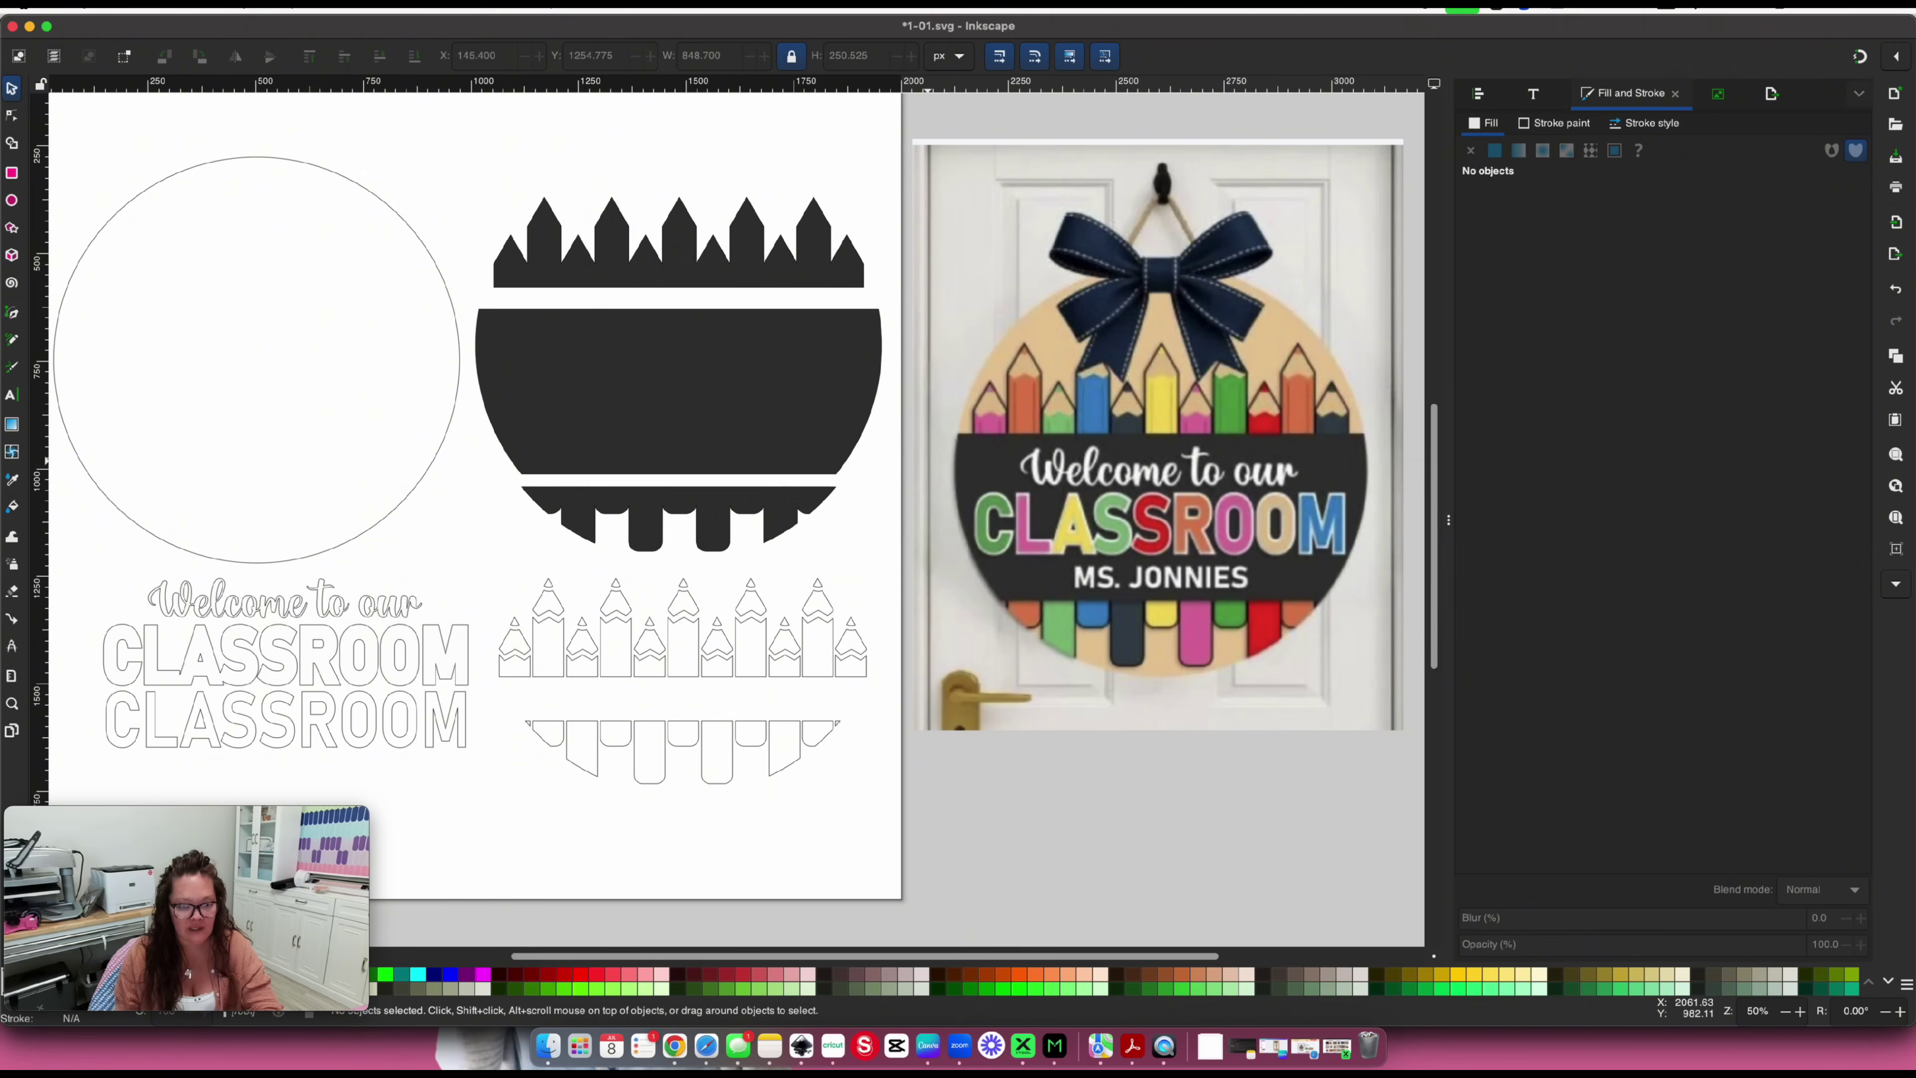
# Fill the lower CLASSROOM's L and R and three pencil pieces with reference pink #db6da0
pyautogui.click(520, 631)
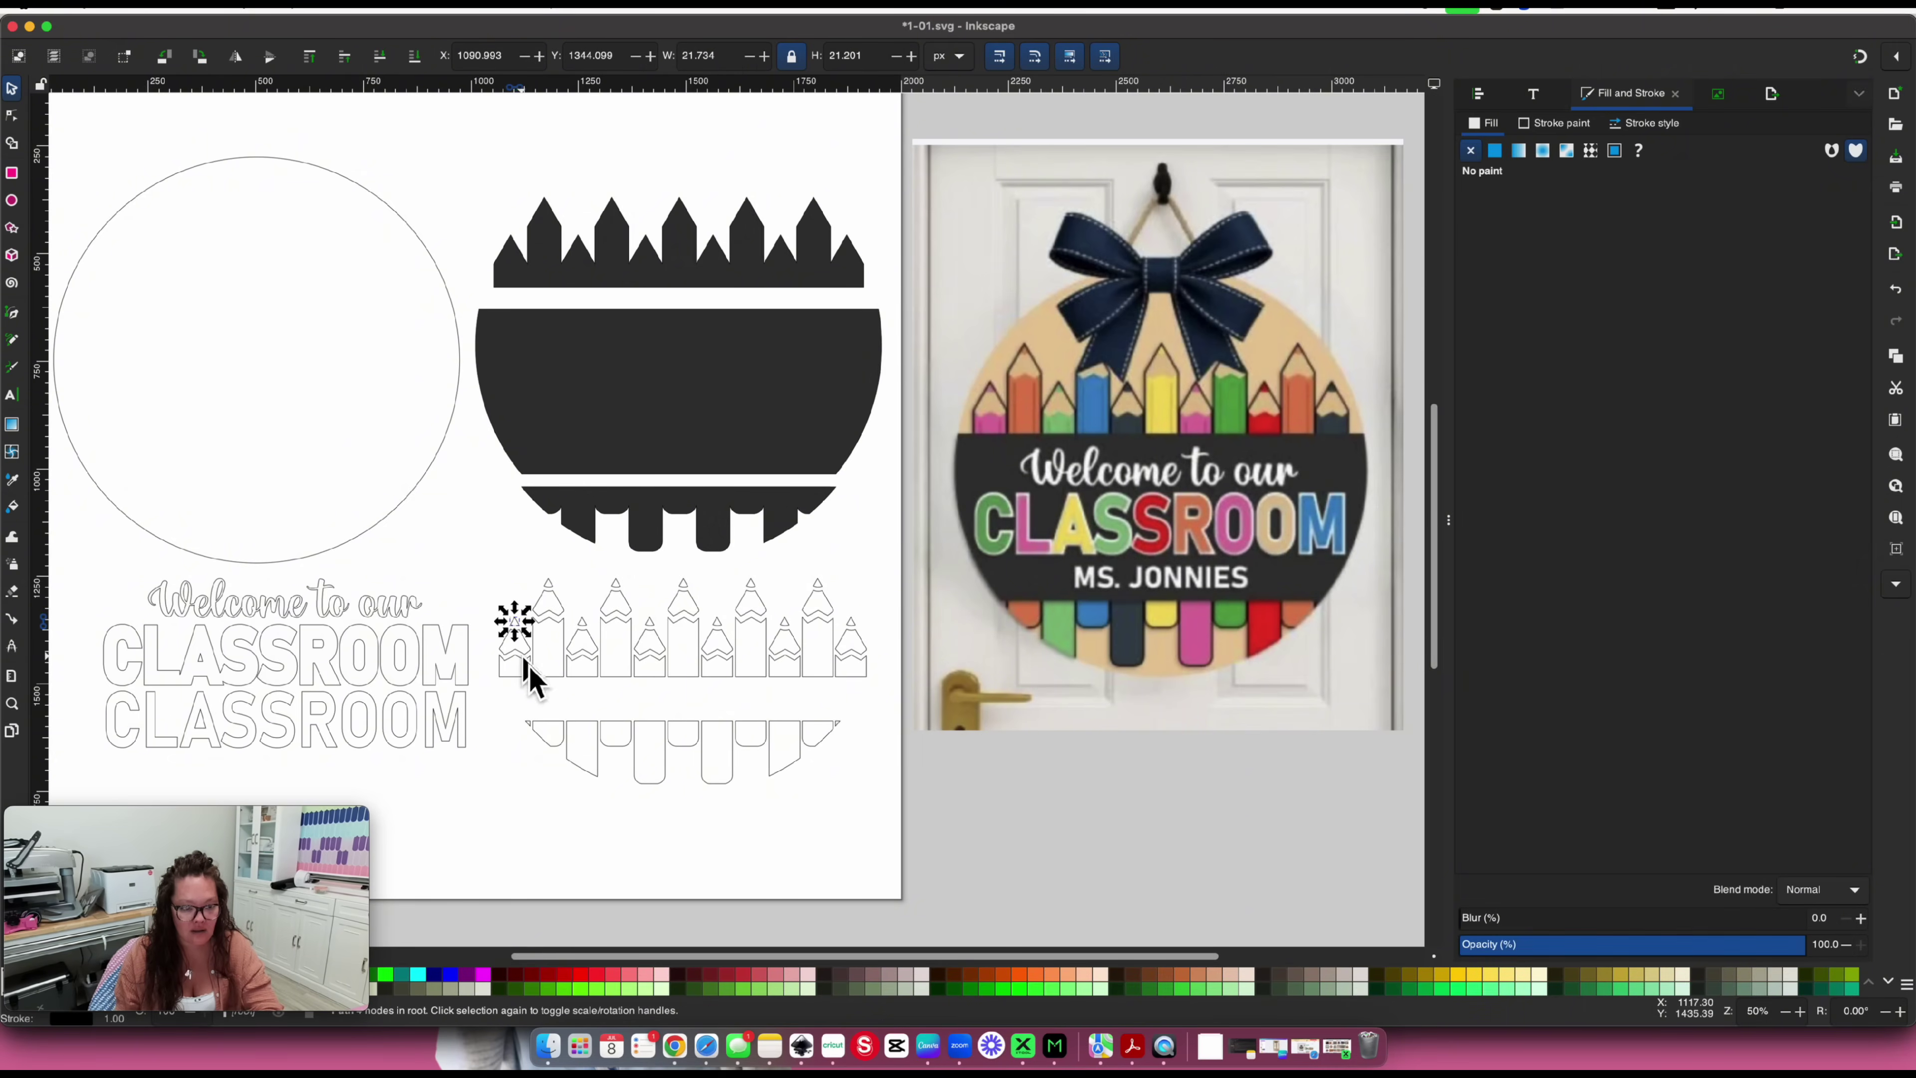
pyautogui.keyDown('shift'); pyautogui.click(519, 679); pyautogui.keyUp('shift')
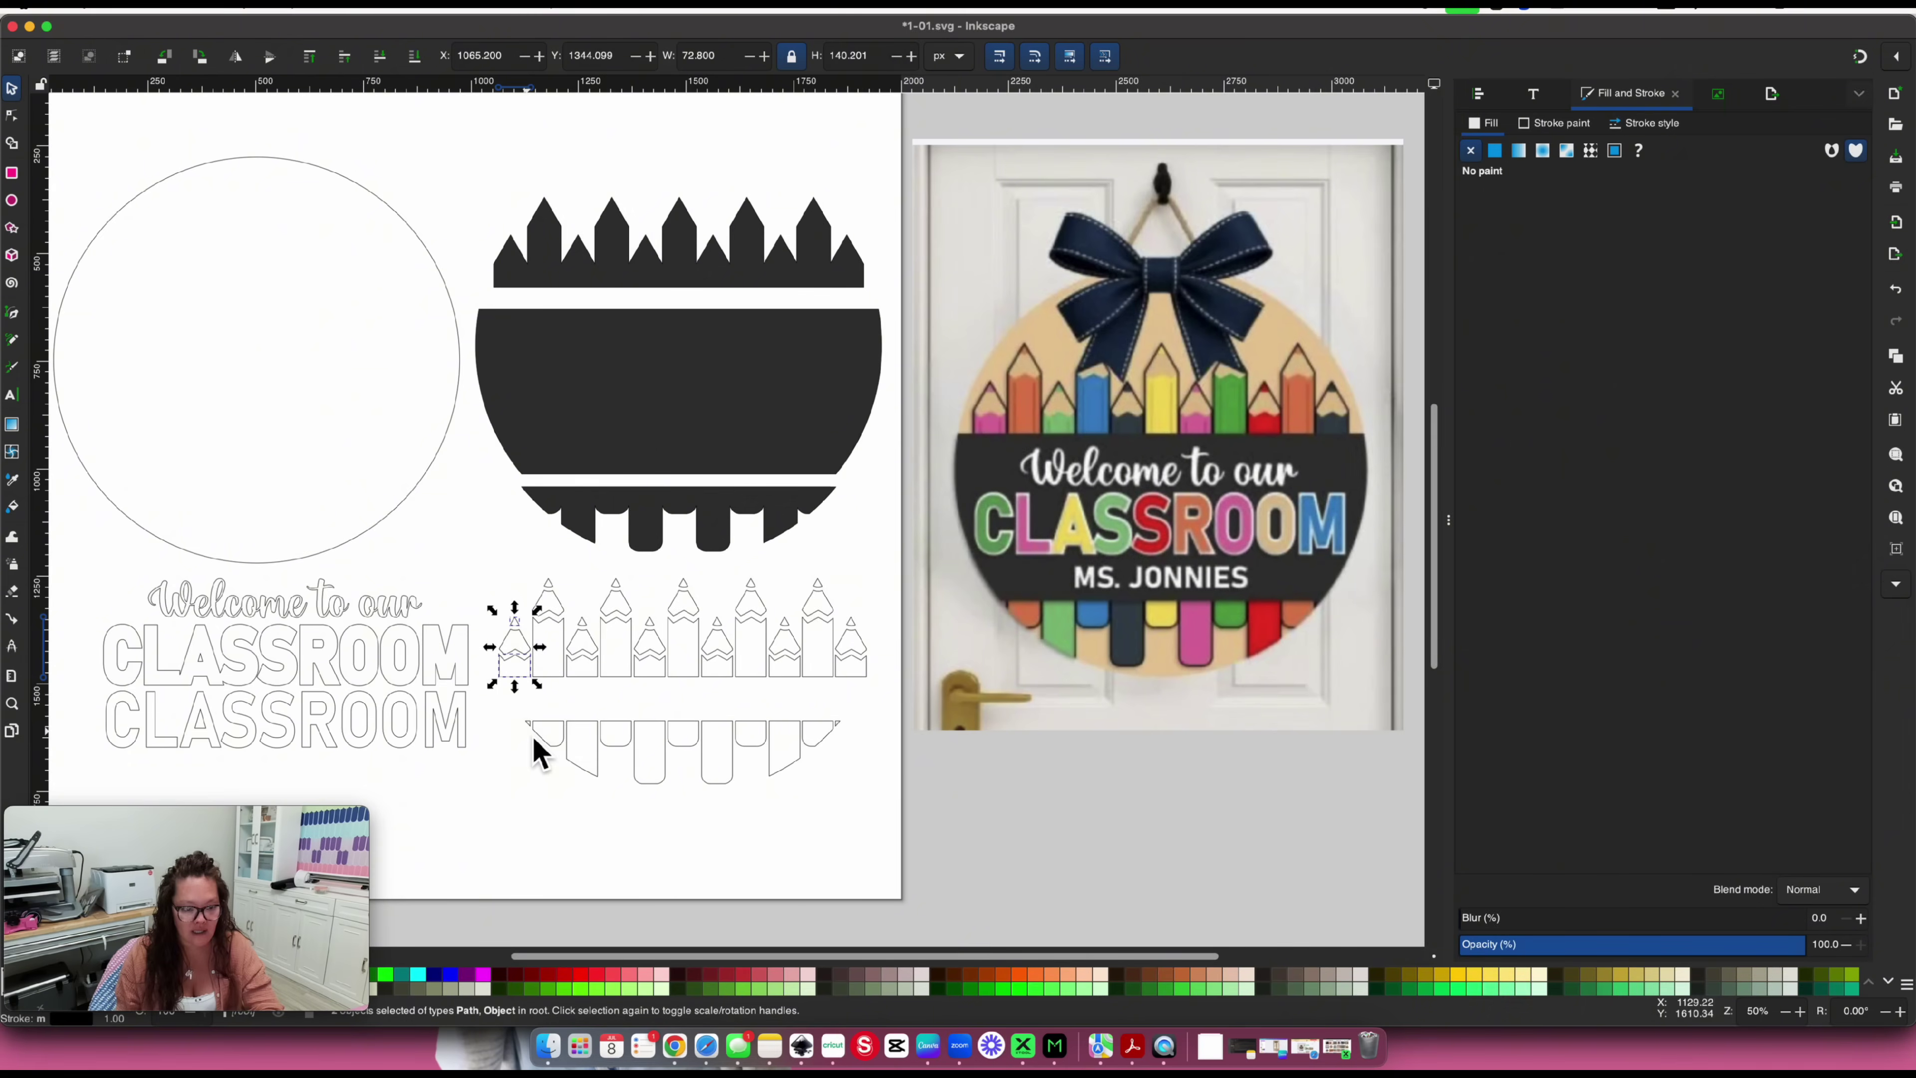
pyautogui.keyDown('shift'); pyautogui.click(531, 729); pyautogui.keyUp('shift')
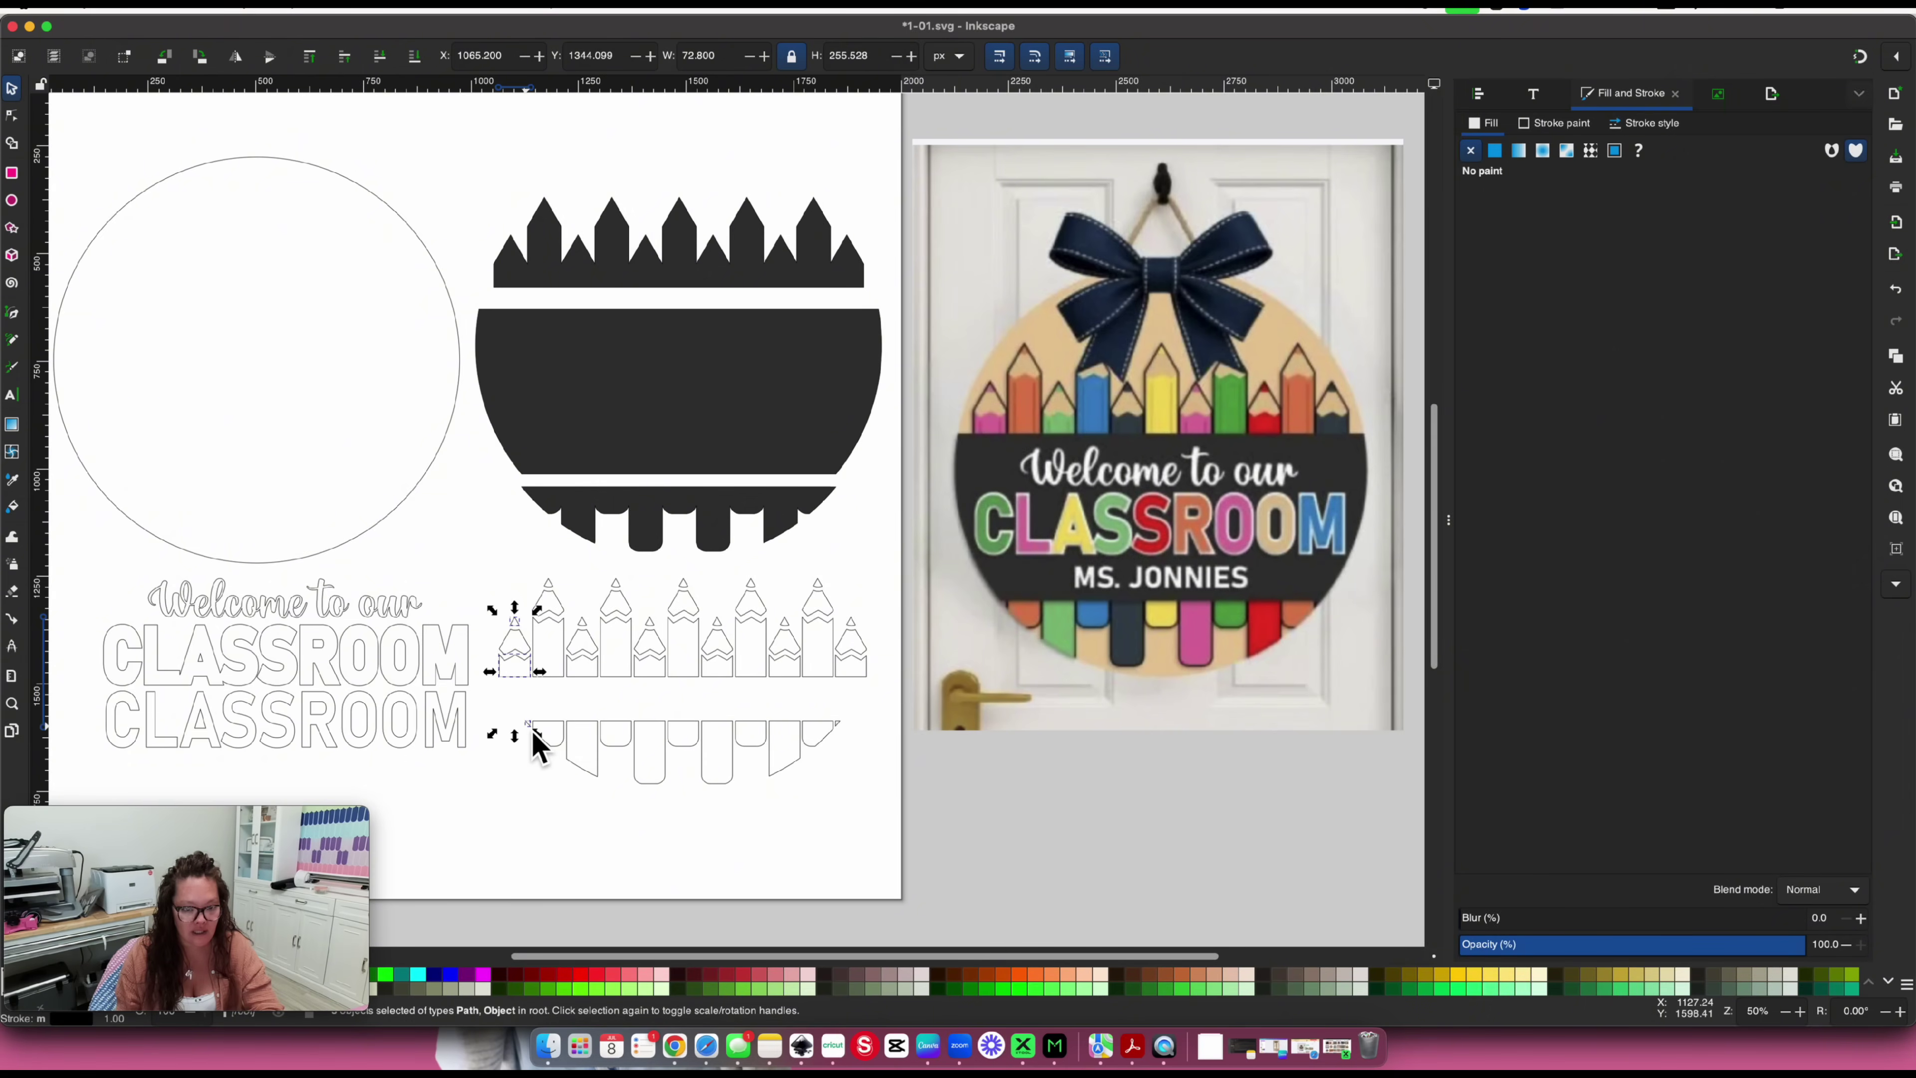
pyautogui.keyDown('shift'); pyautogui.click(167, 749); pyautogui.keyUp('shift')
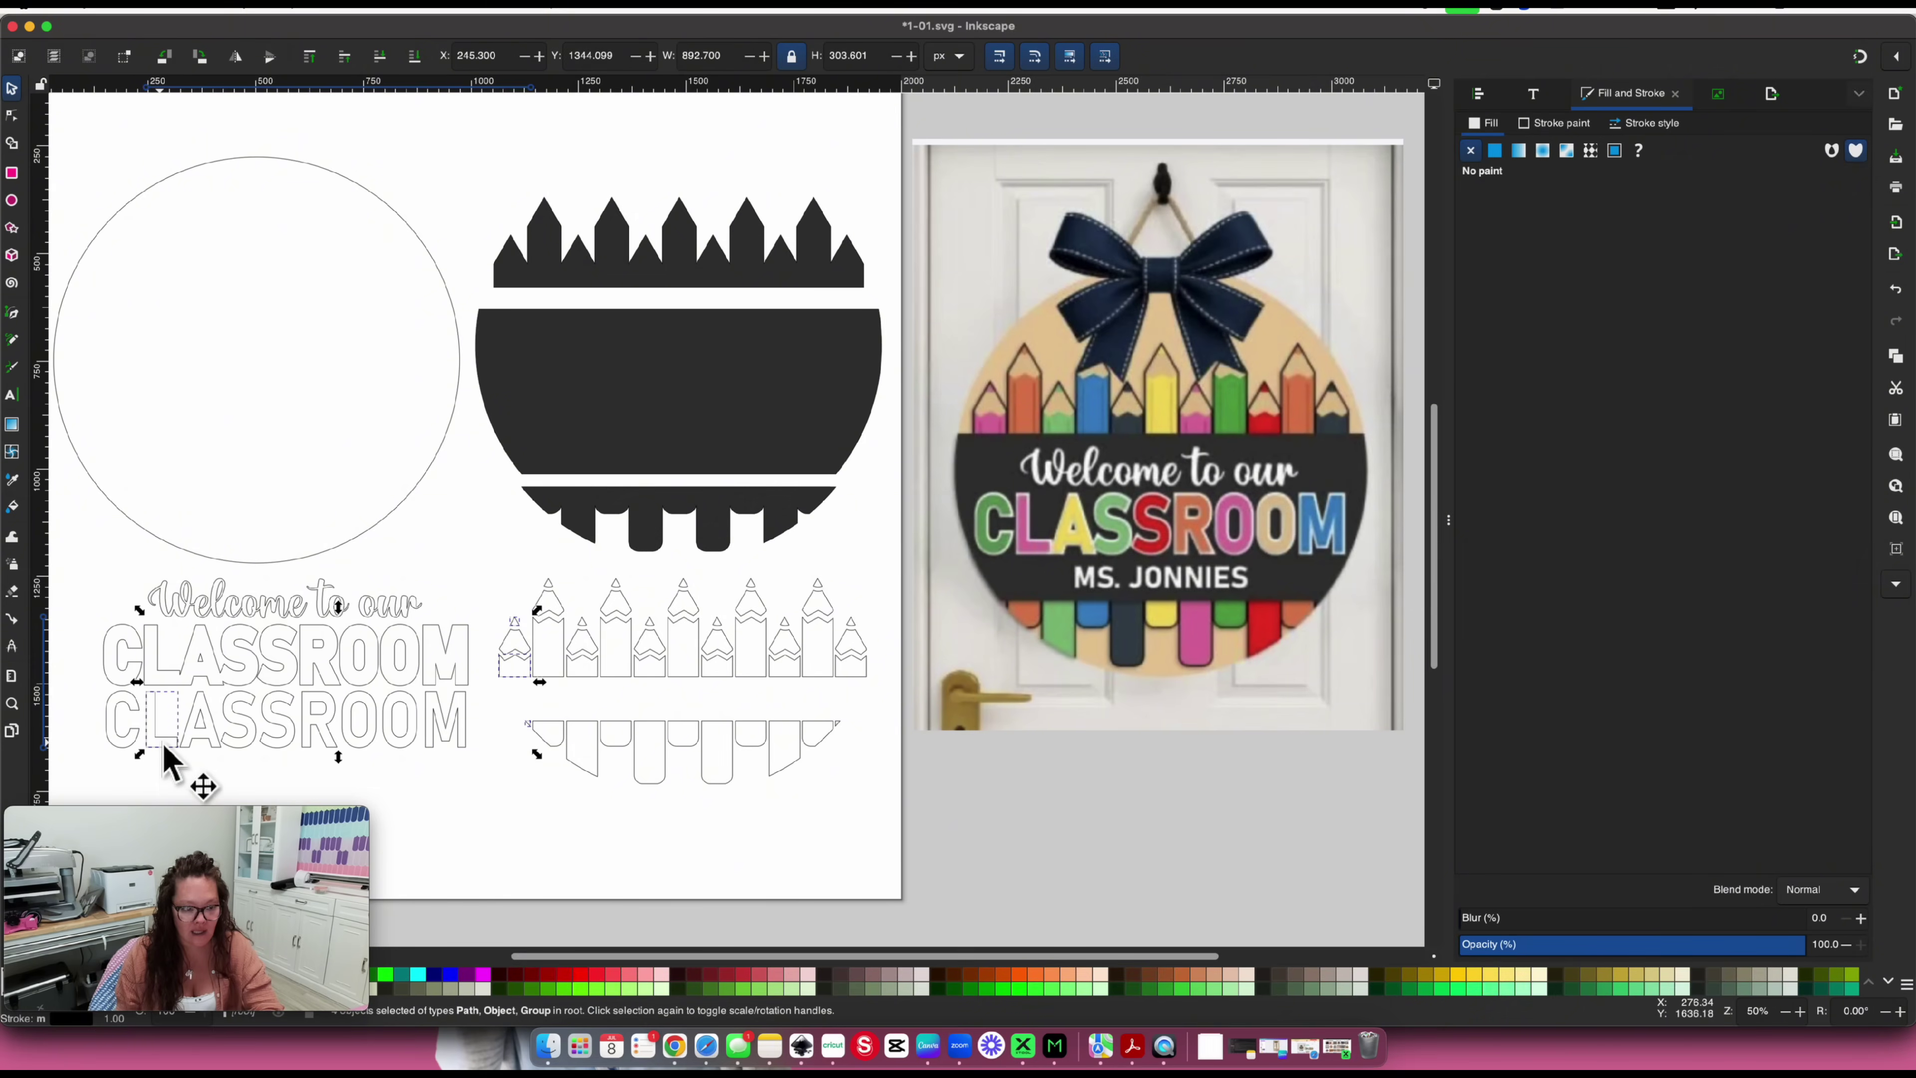
pyautogui.keyDown('shift'); pyautogui.click(321, 722); pyautogui.keyUp('shift')
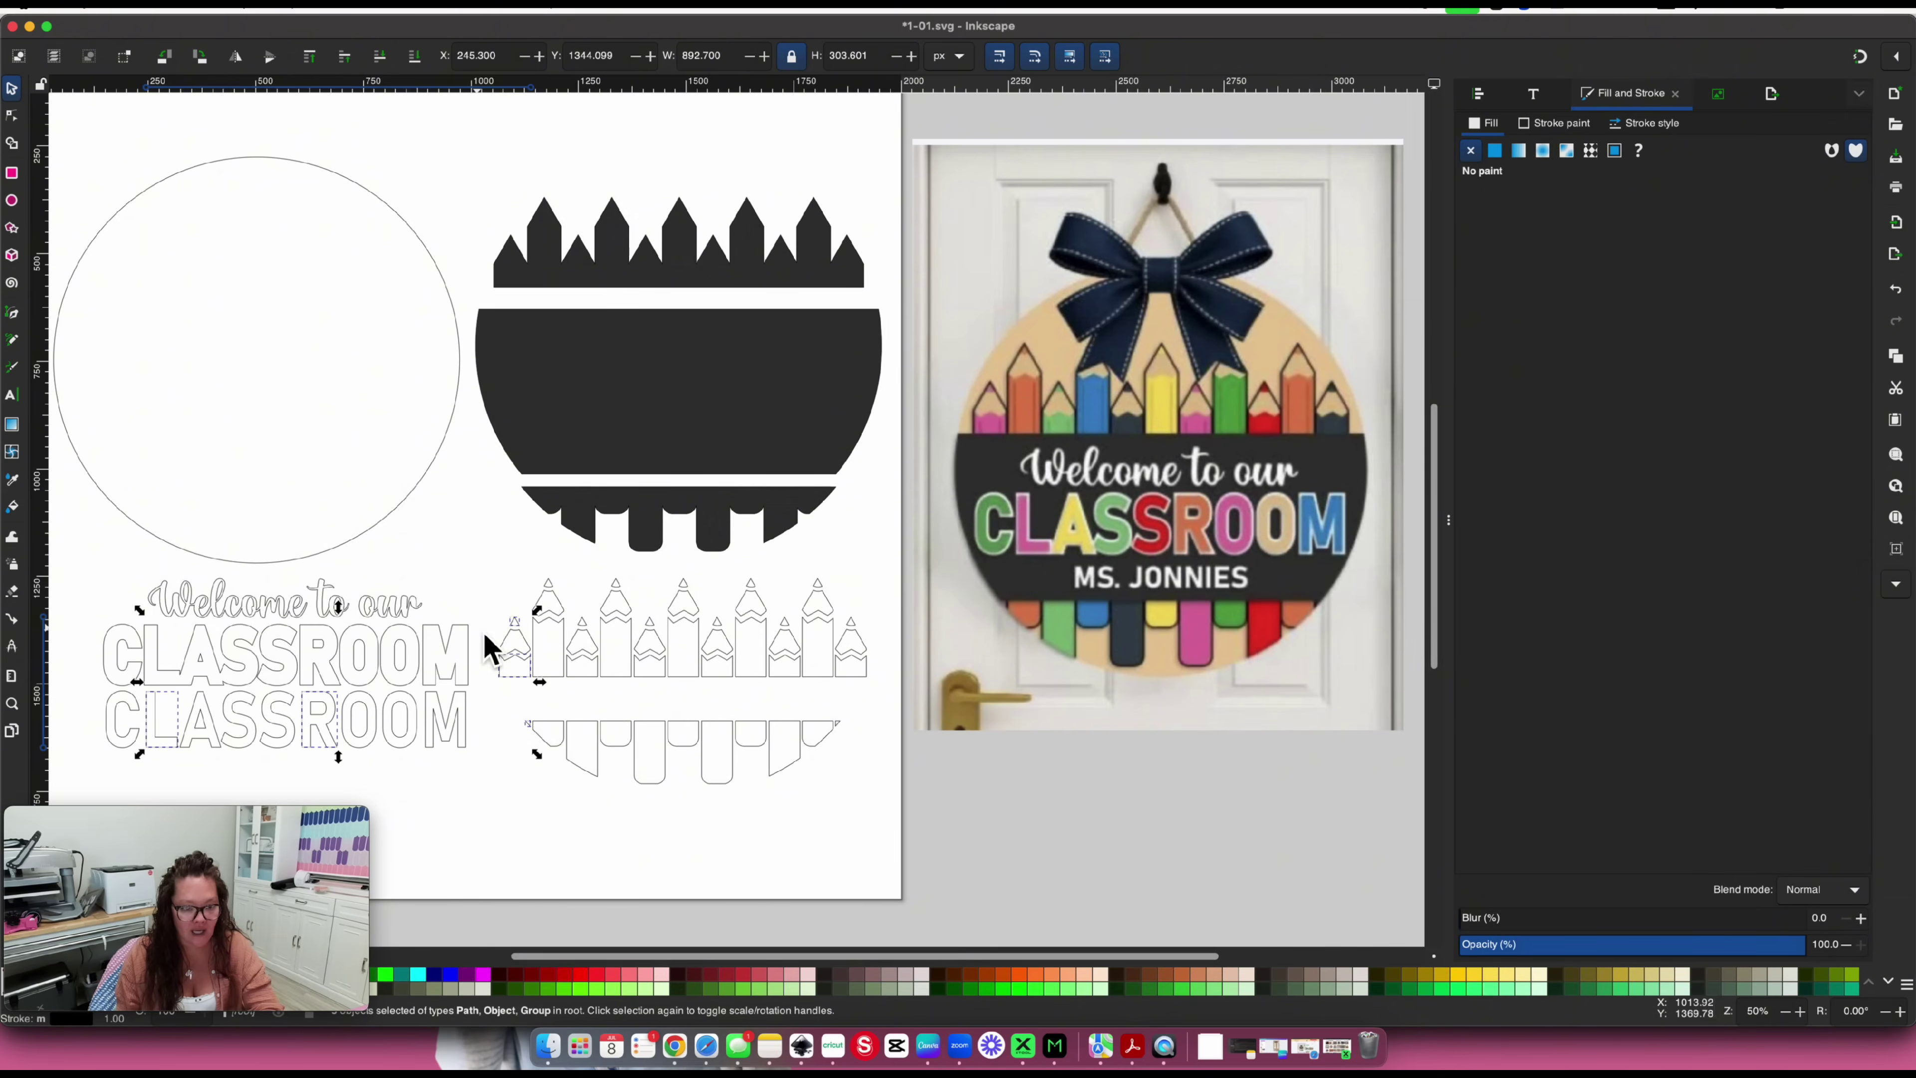
pyautogui.keyDown('shift'); pyautogui.click(722, 630); pyautogui.keyUp('shift')
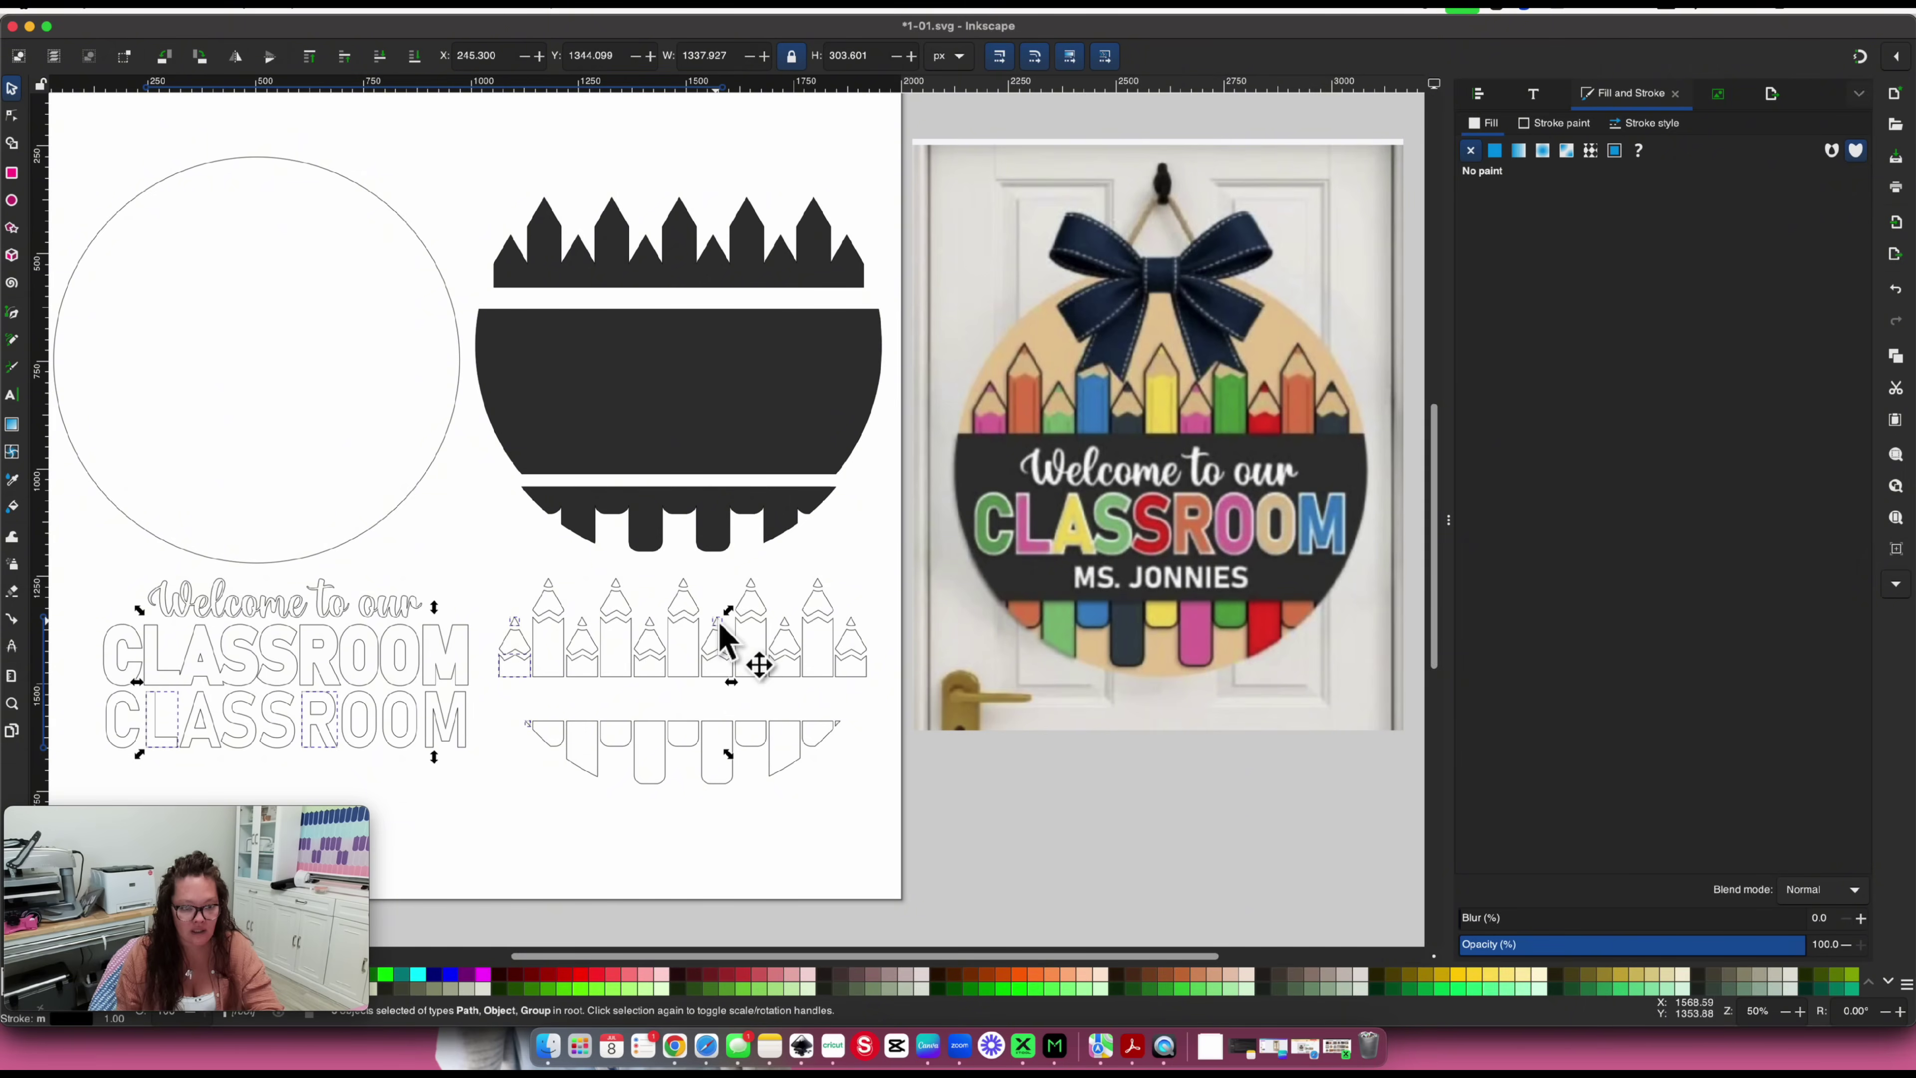
pyautogui.keyDown('shift'); pyautogui.click(722, 676); pyautogui.keyUp('shift')
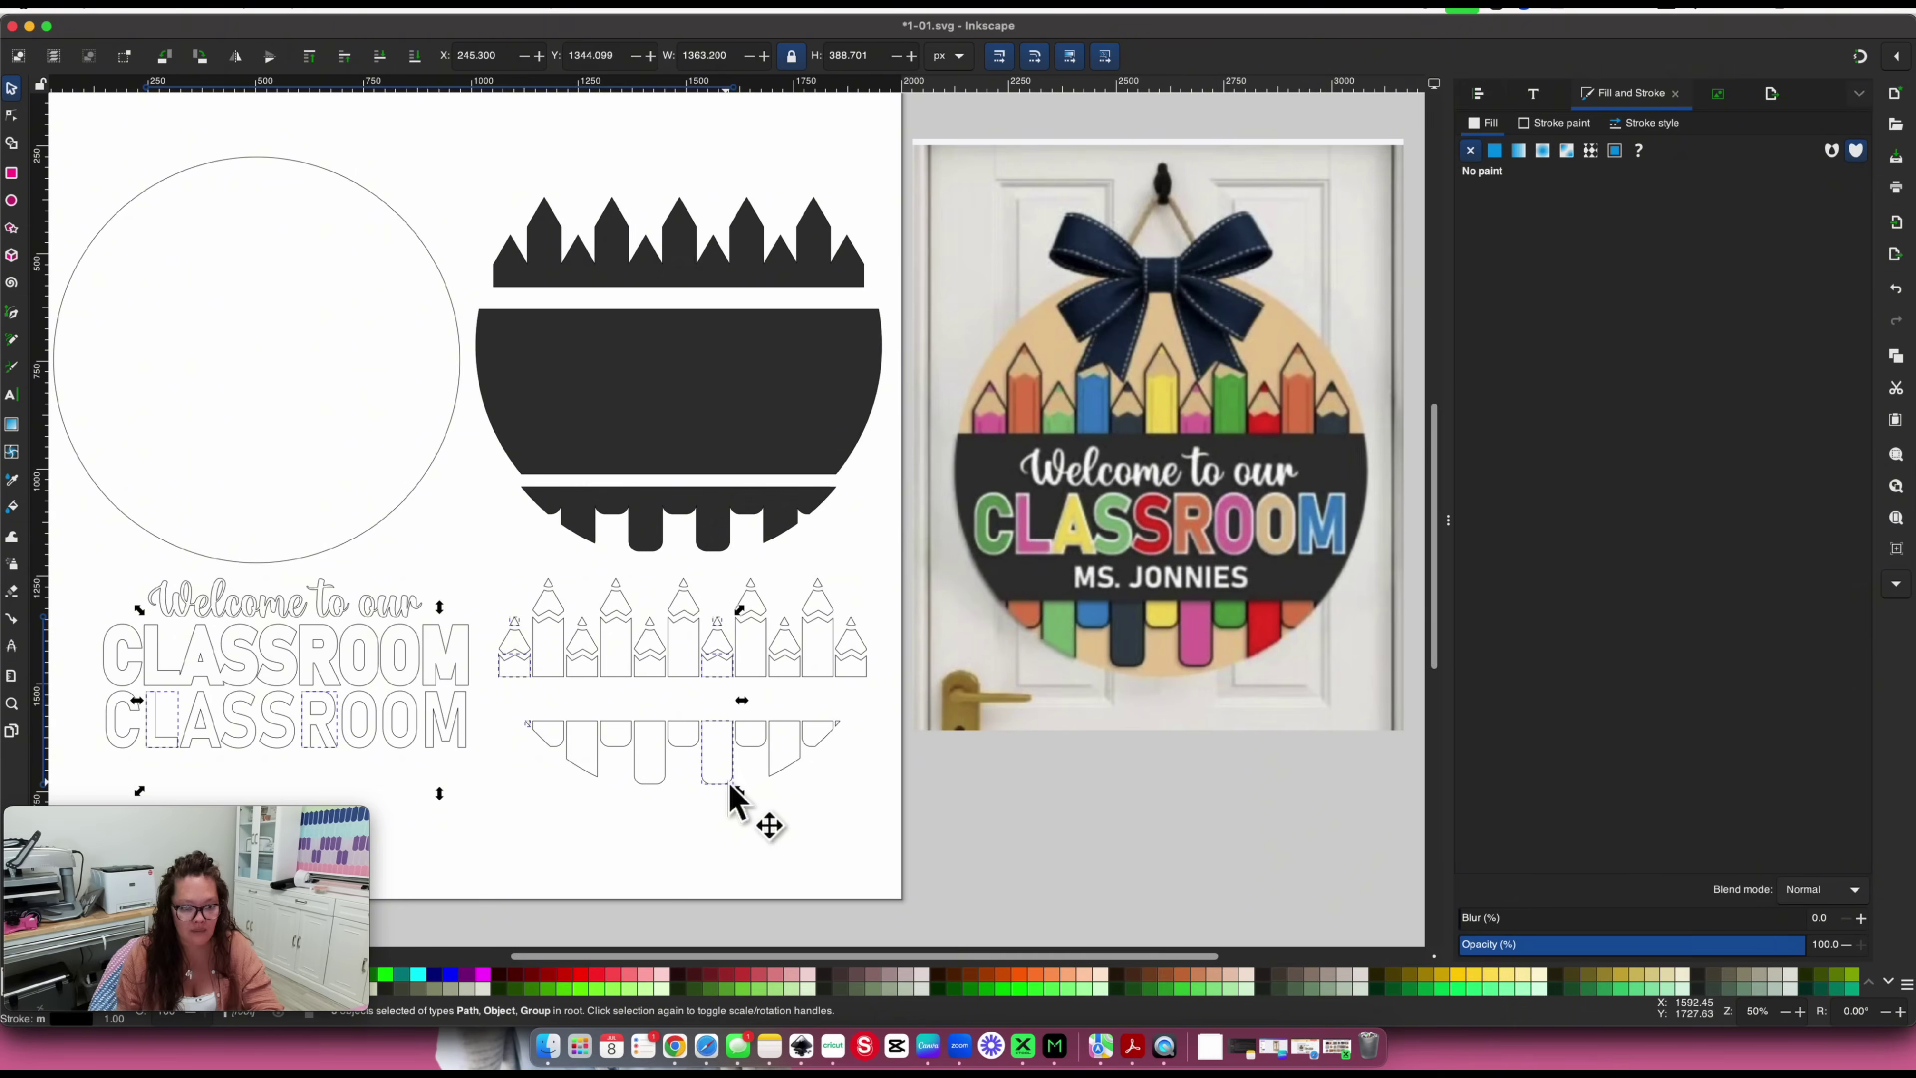
pyautogui.click(1502, 159)
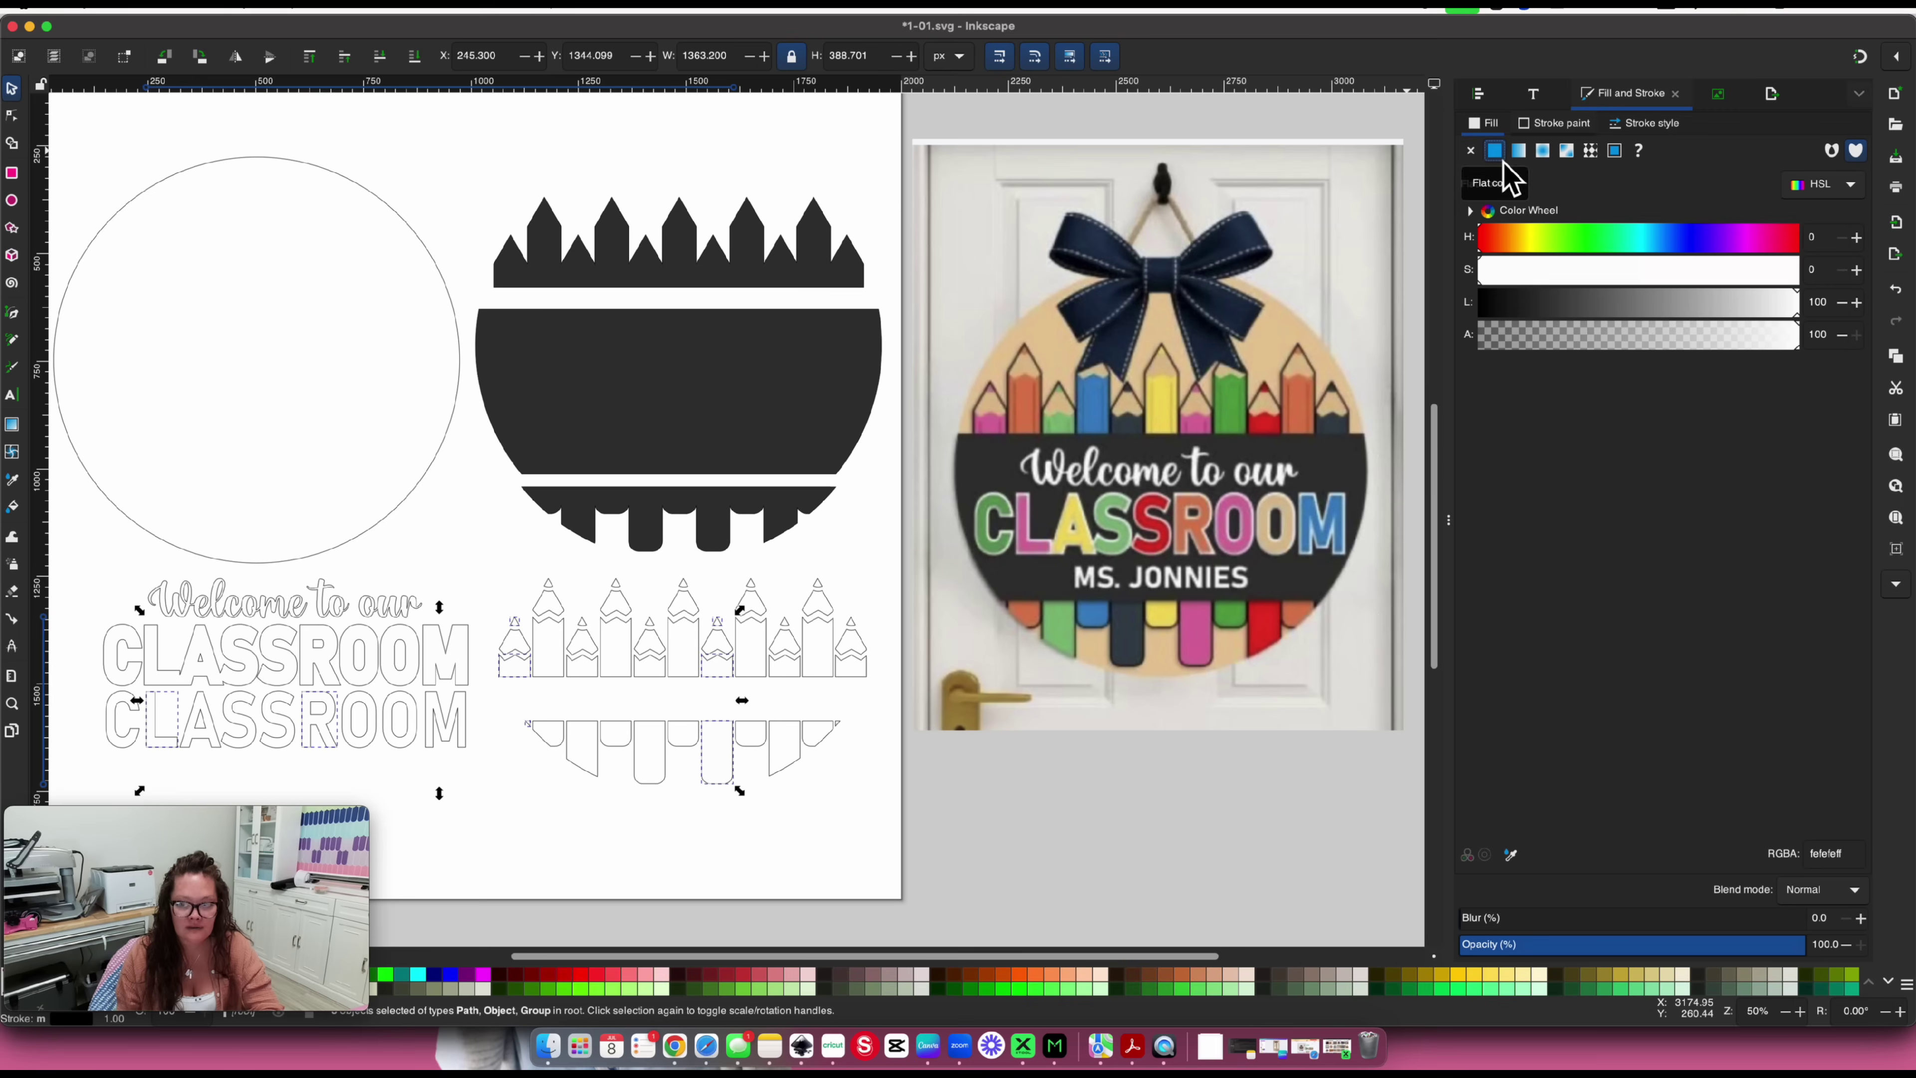
pyautogui.click(1511, 855)
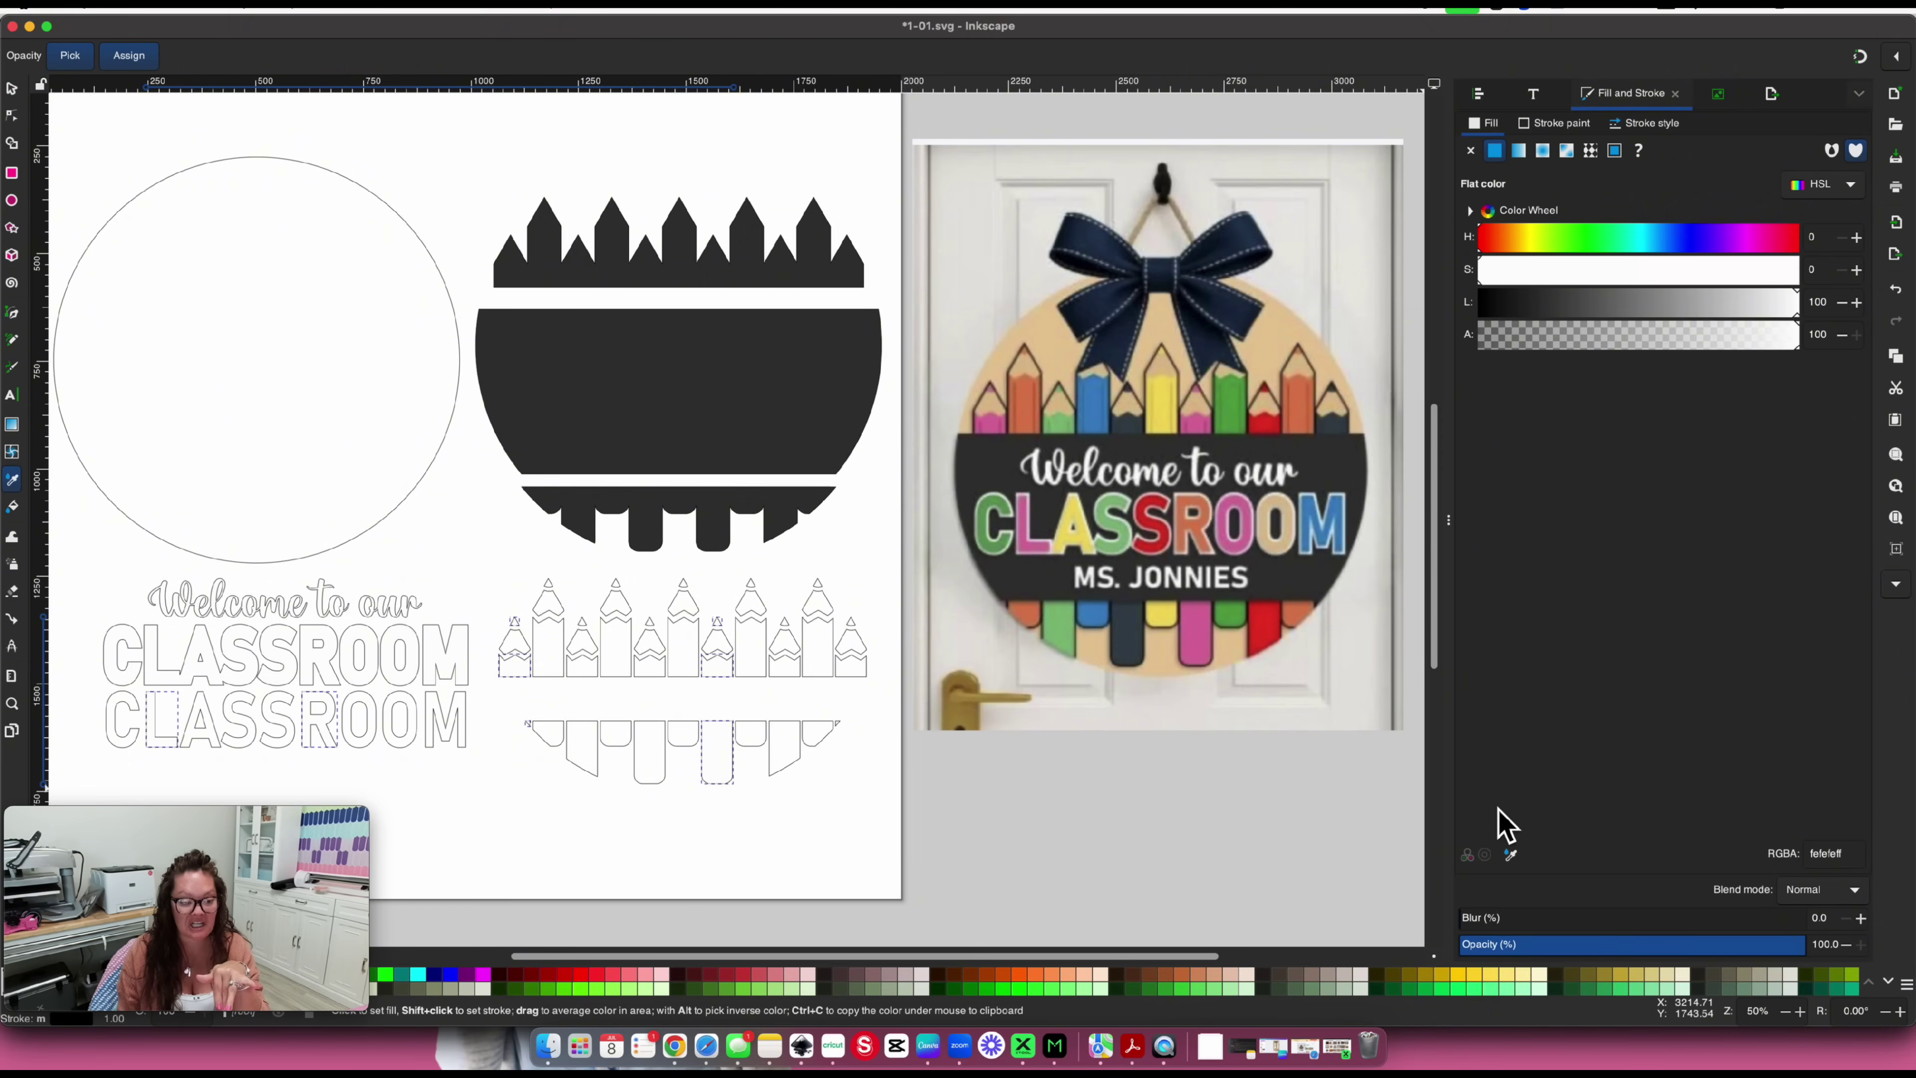
pyautogui.click(1192, 625)
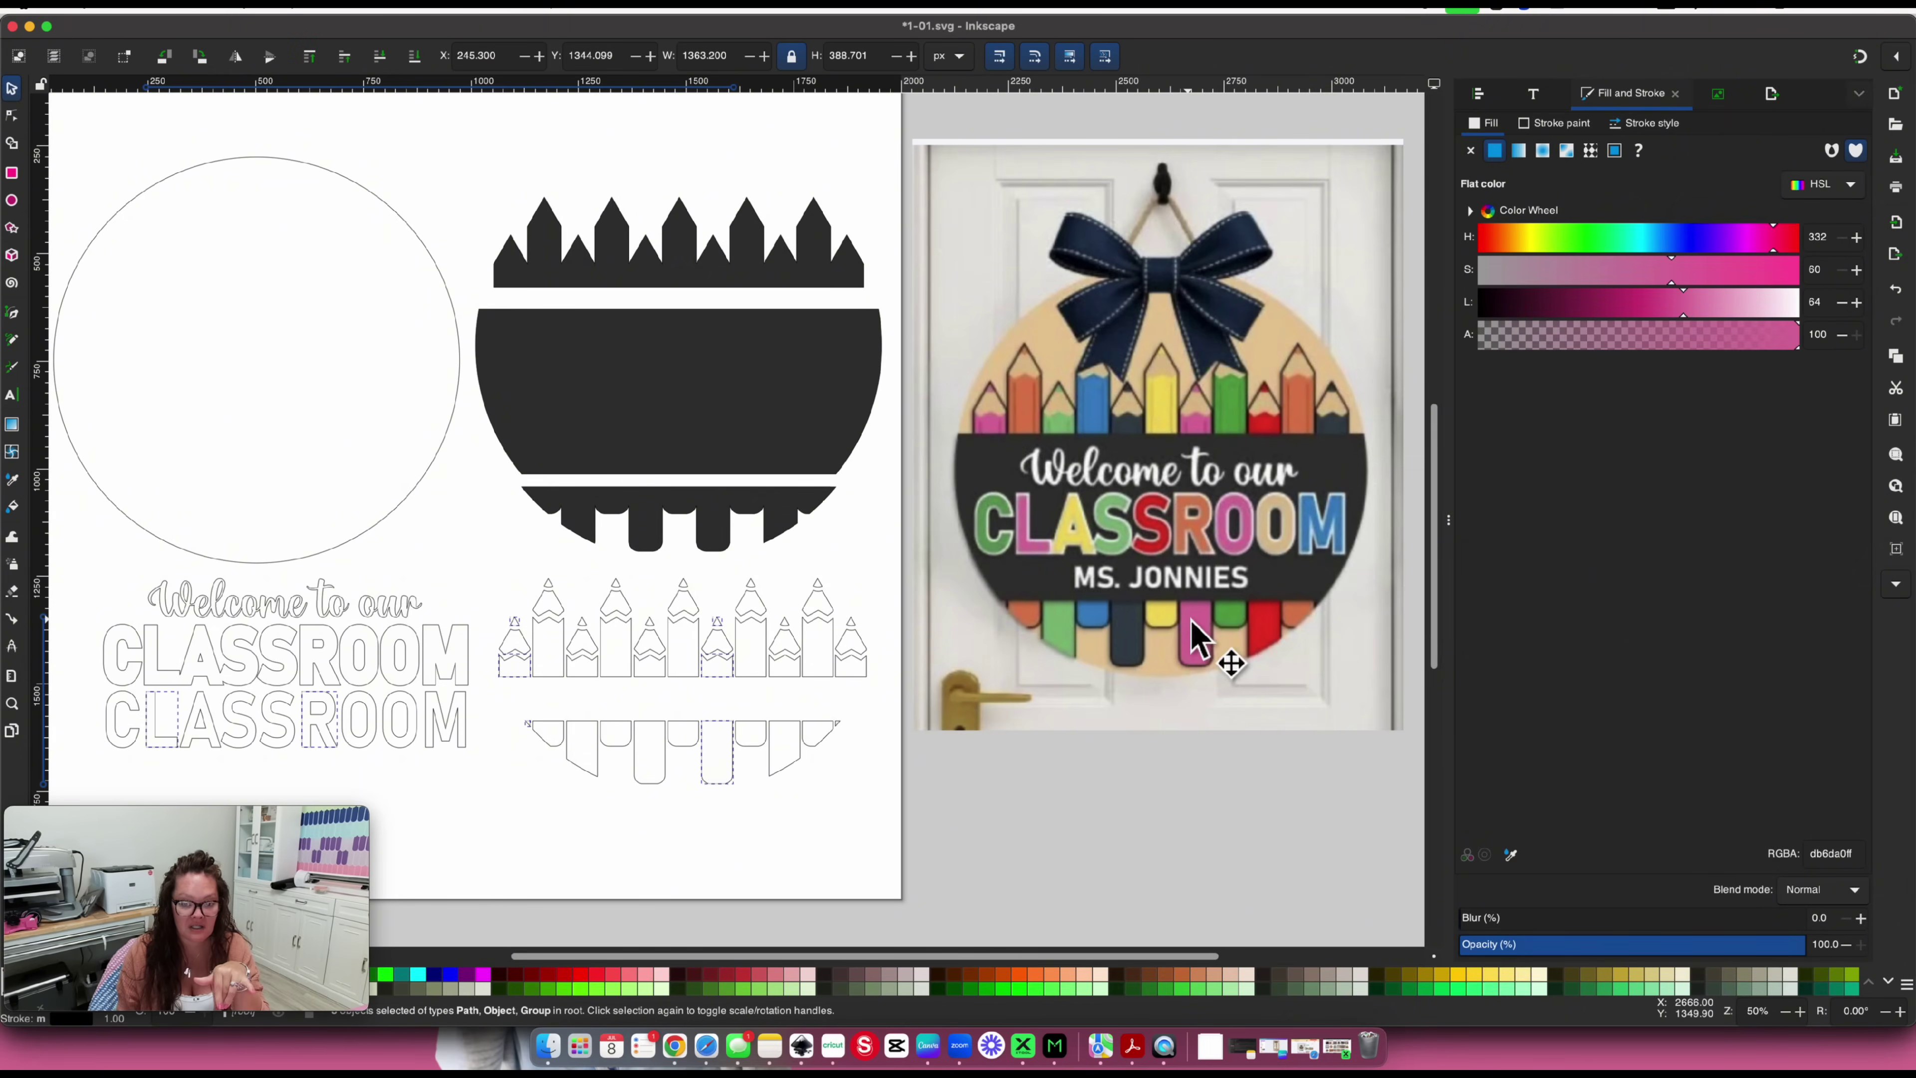
pyautogui.click(1035, 806)
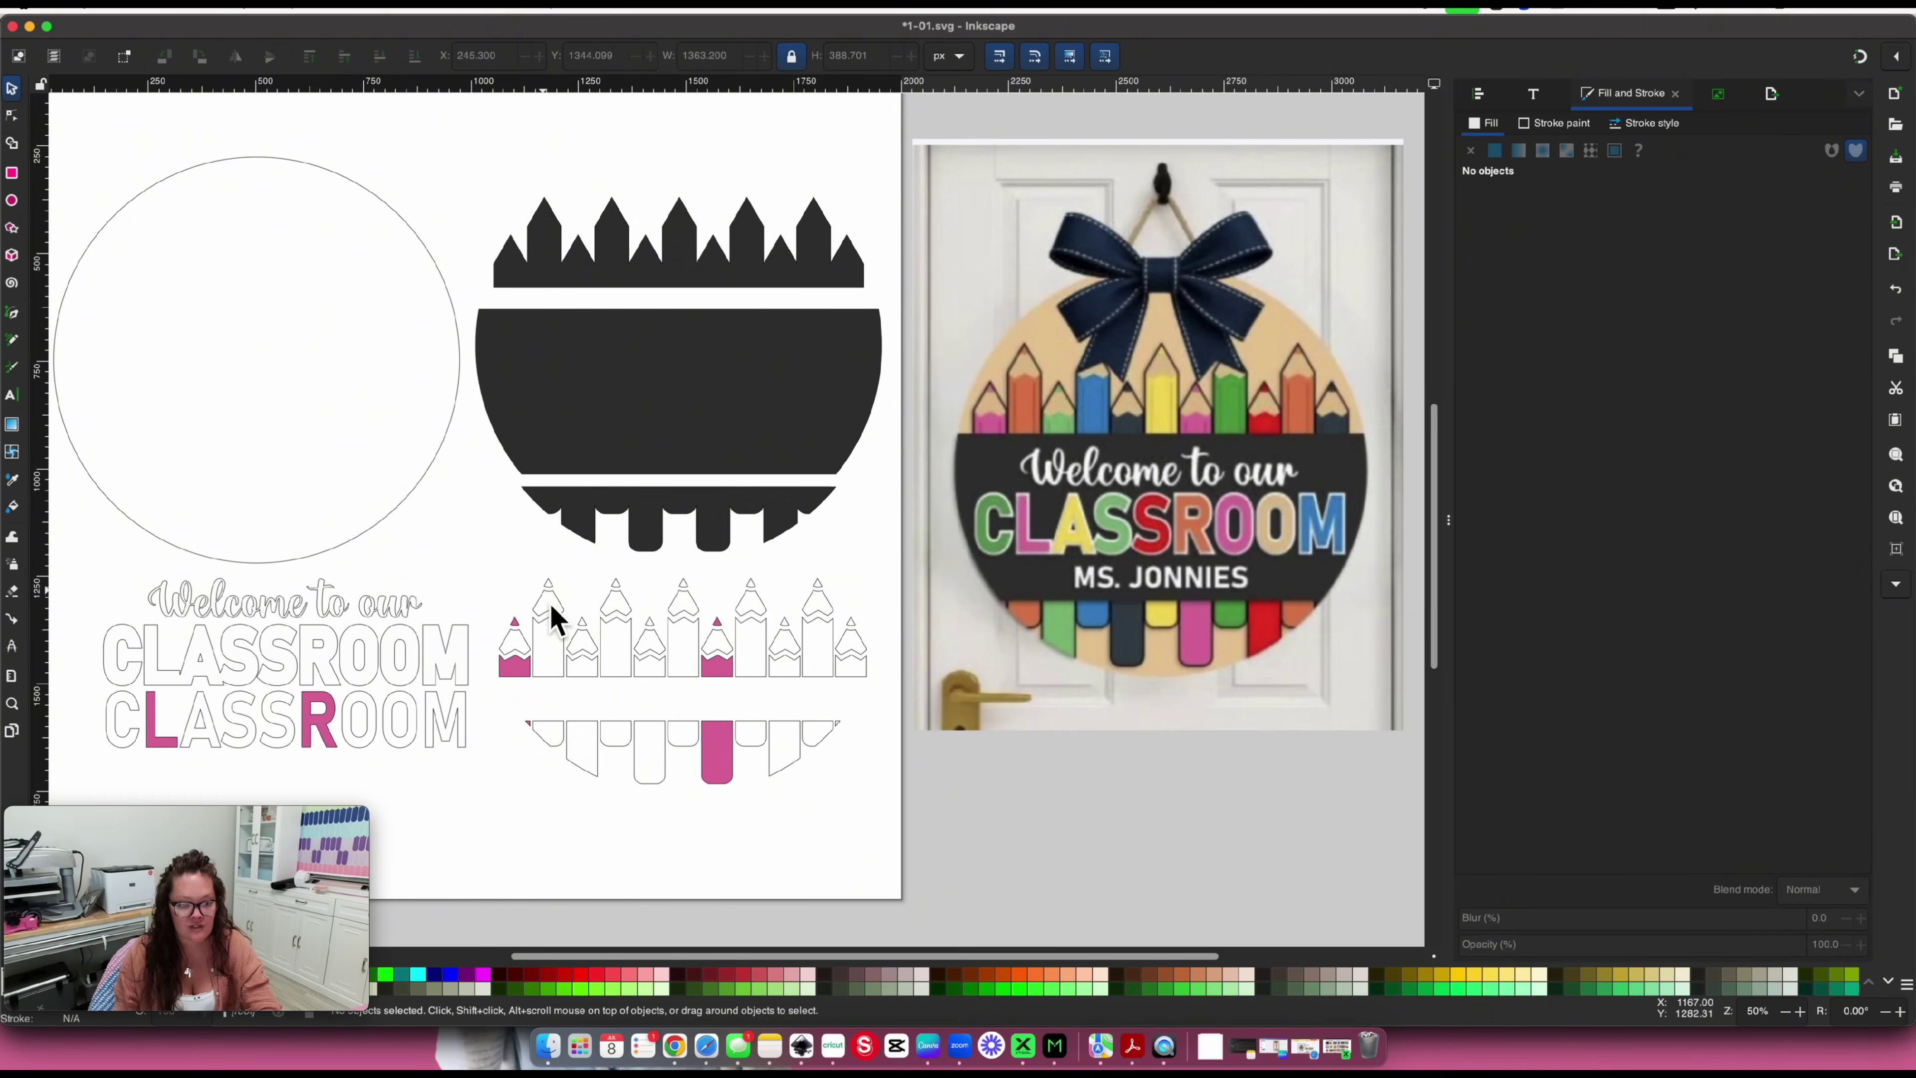
# Stretch the second pencil taller and fill it, a right pencil, bottom pieces and R orange-brown
pyautogui.click(545, 679)
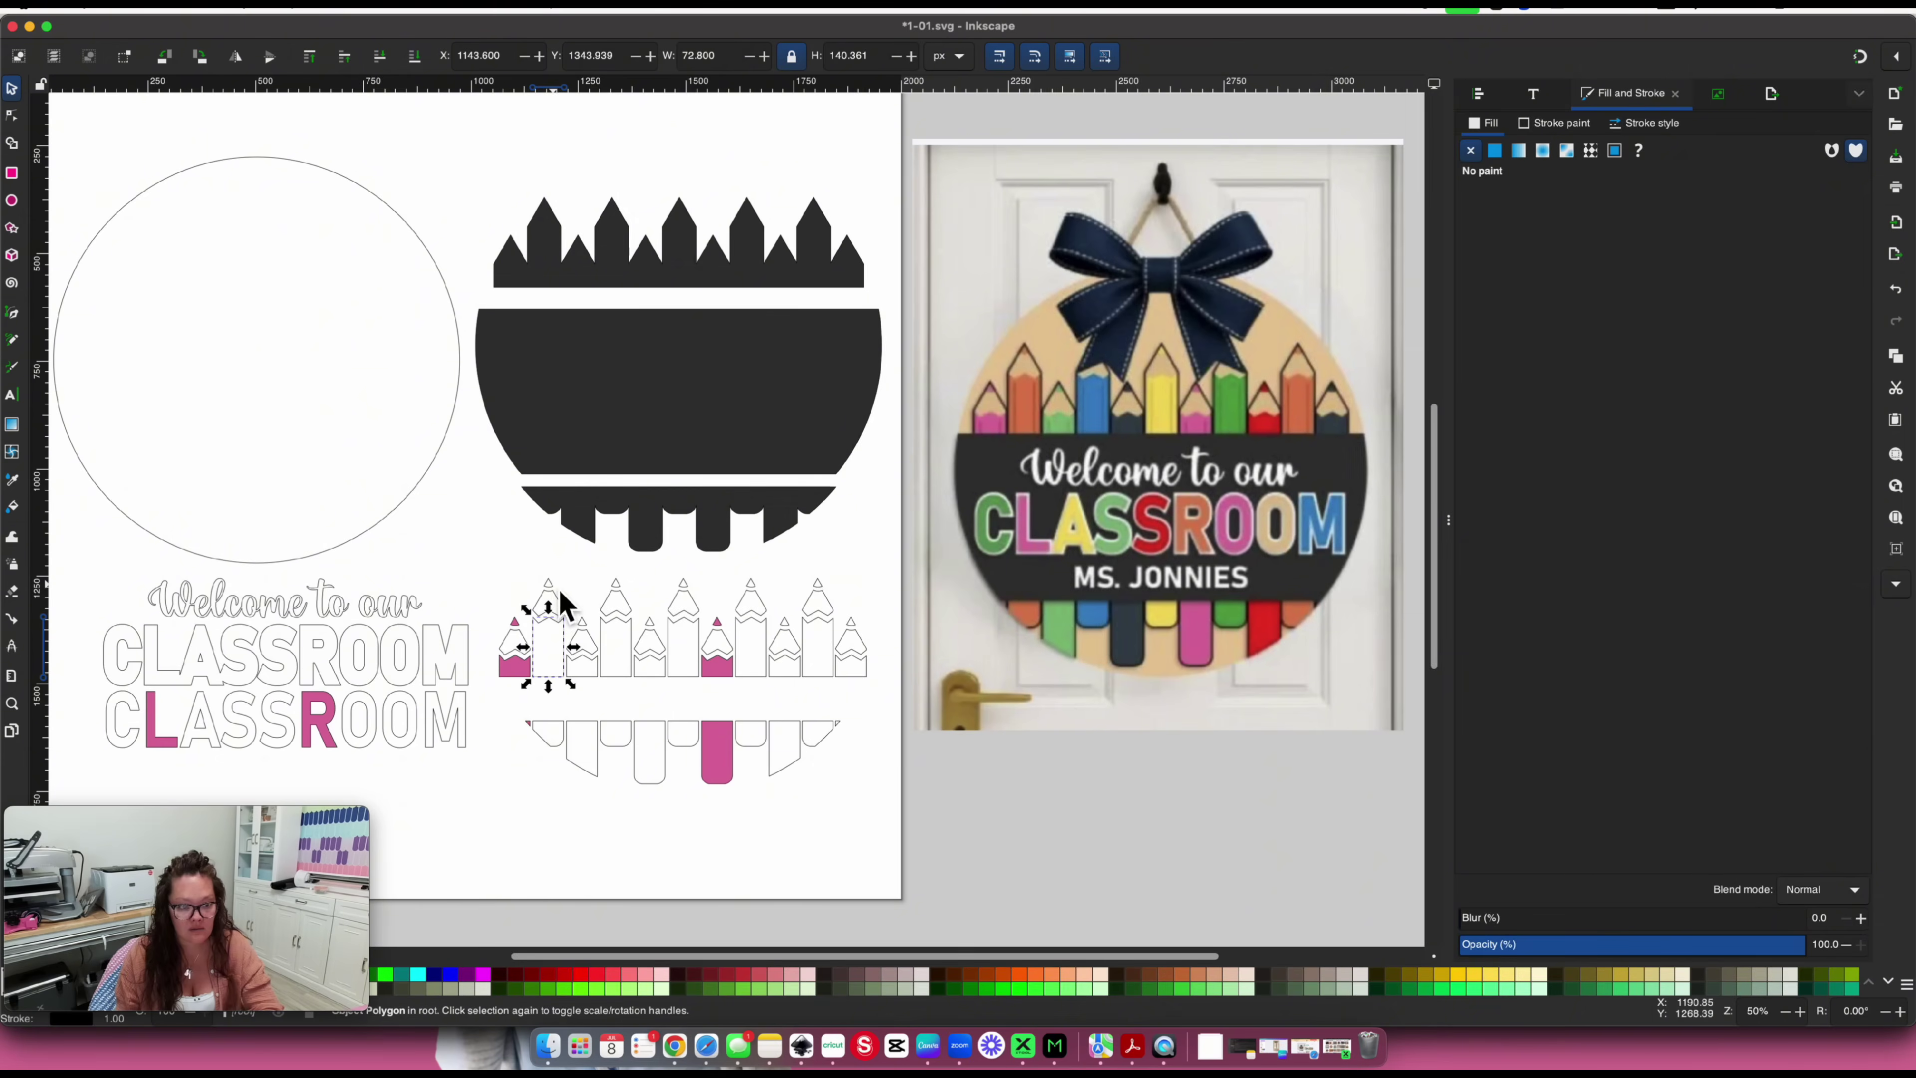
pyautogui.moveTo(548, 608); pyautogui.dragTo(554, 588)
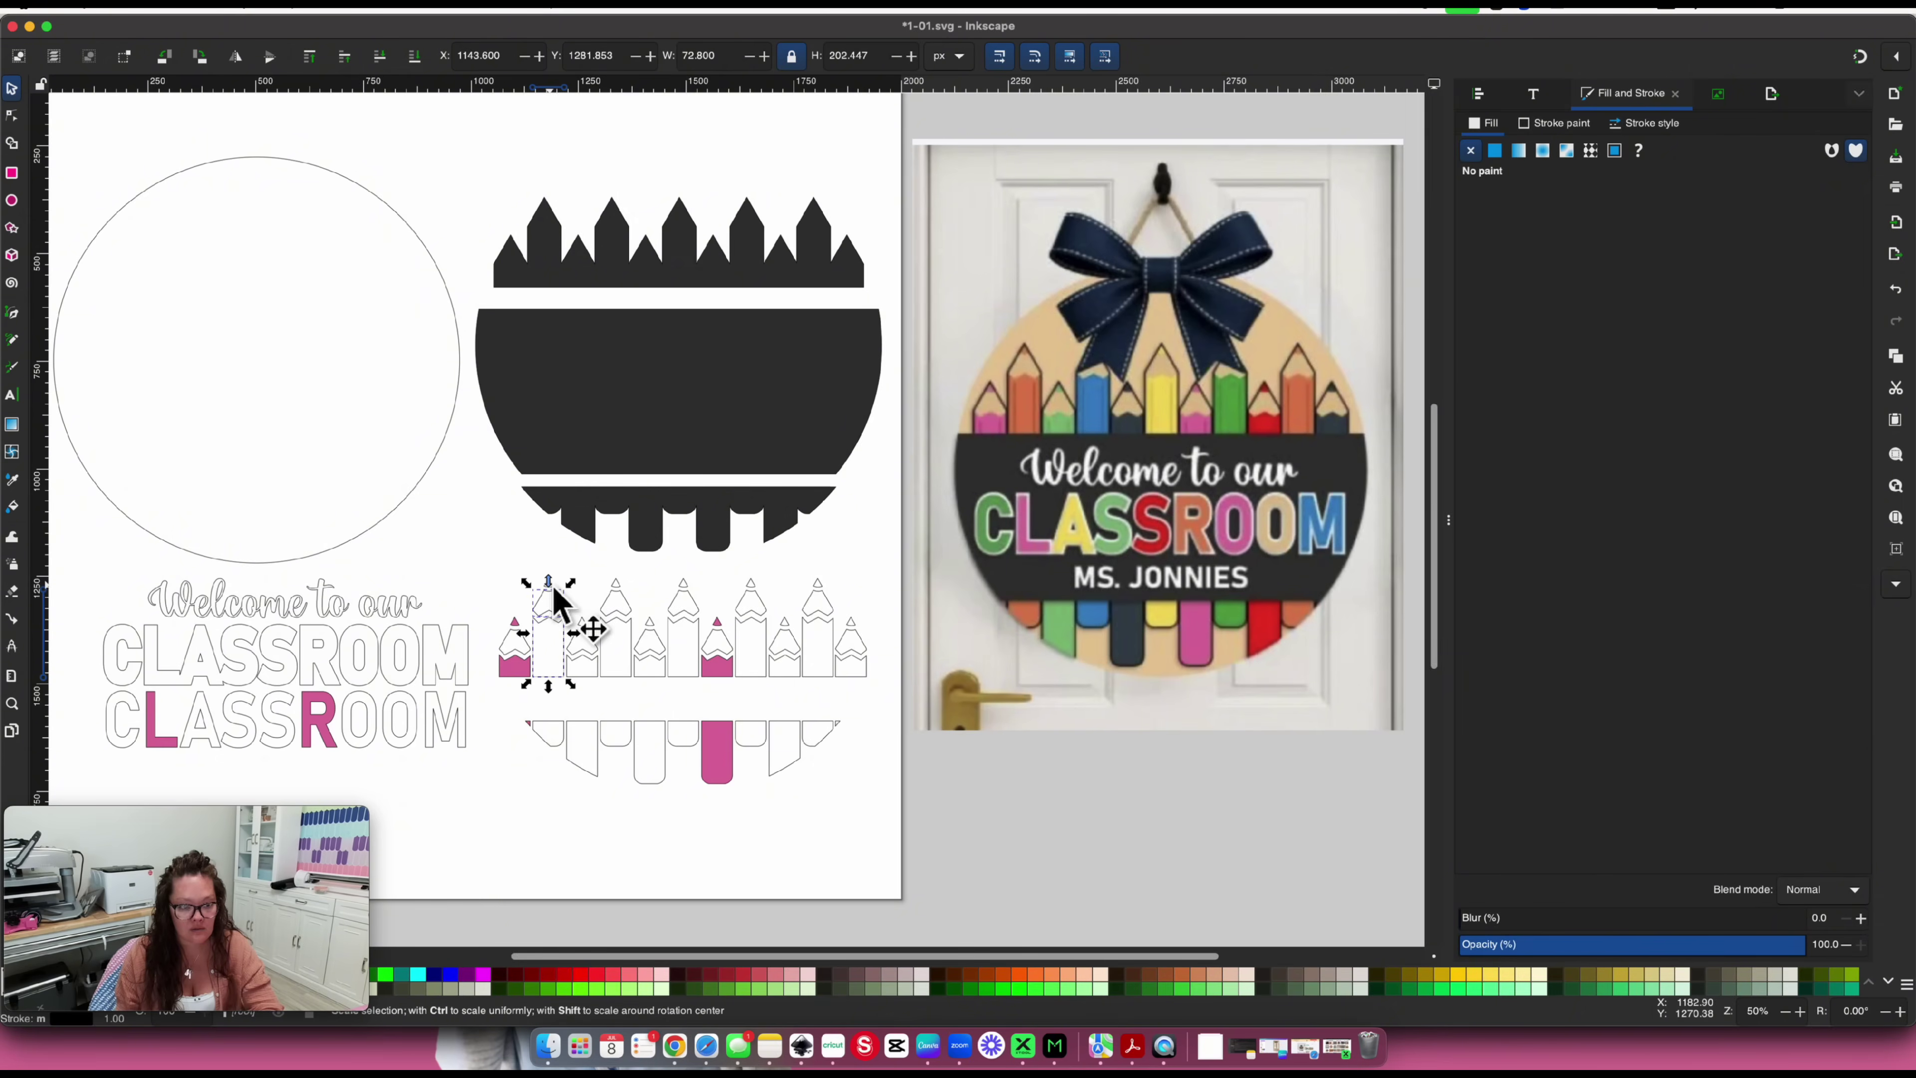
pyautogui.keyDown('shift'); pyautogui.click(548, 751); pyautogui.keyUp('shift')
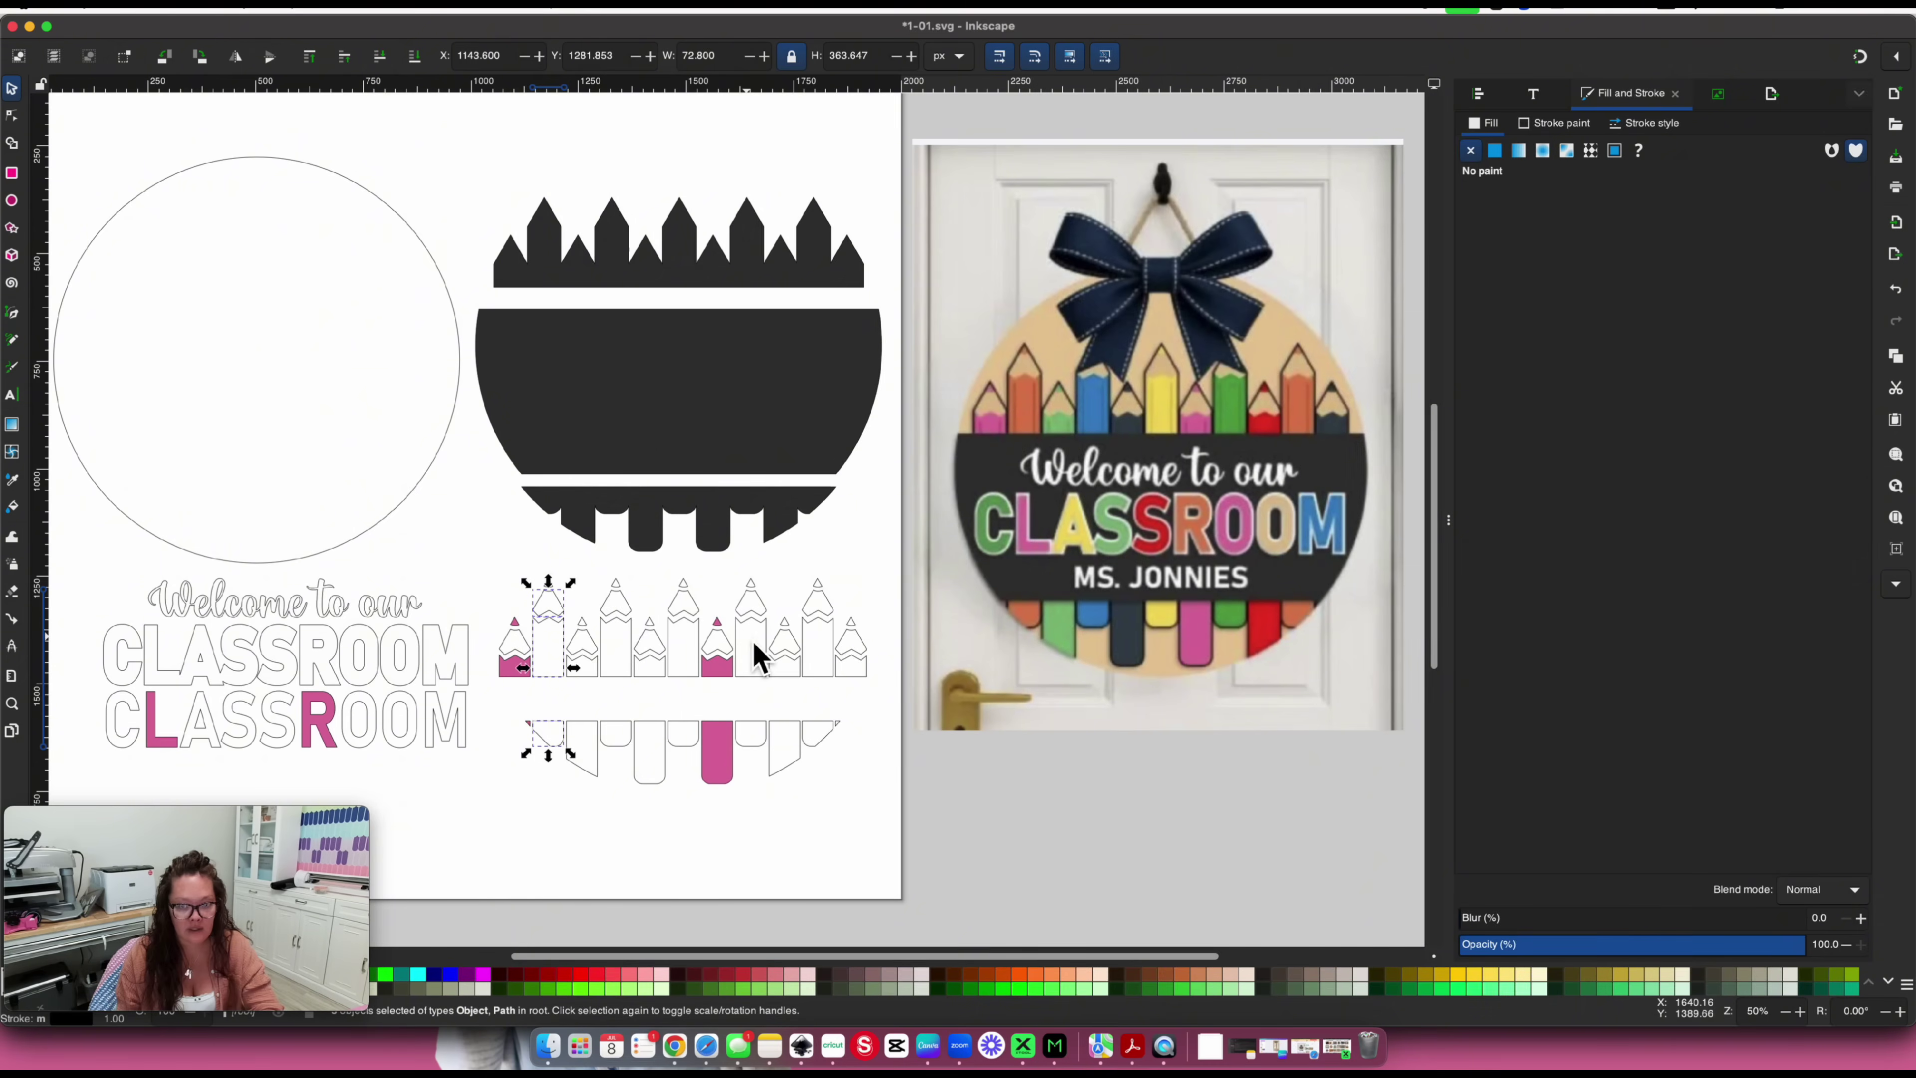
pyautogui.keyDown('shift'); pyautogui.click(829, 604); pyautogui.keyUp('shift')
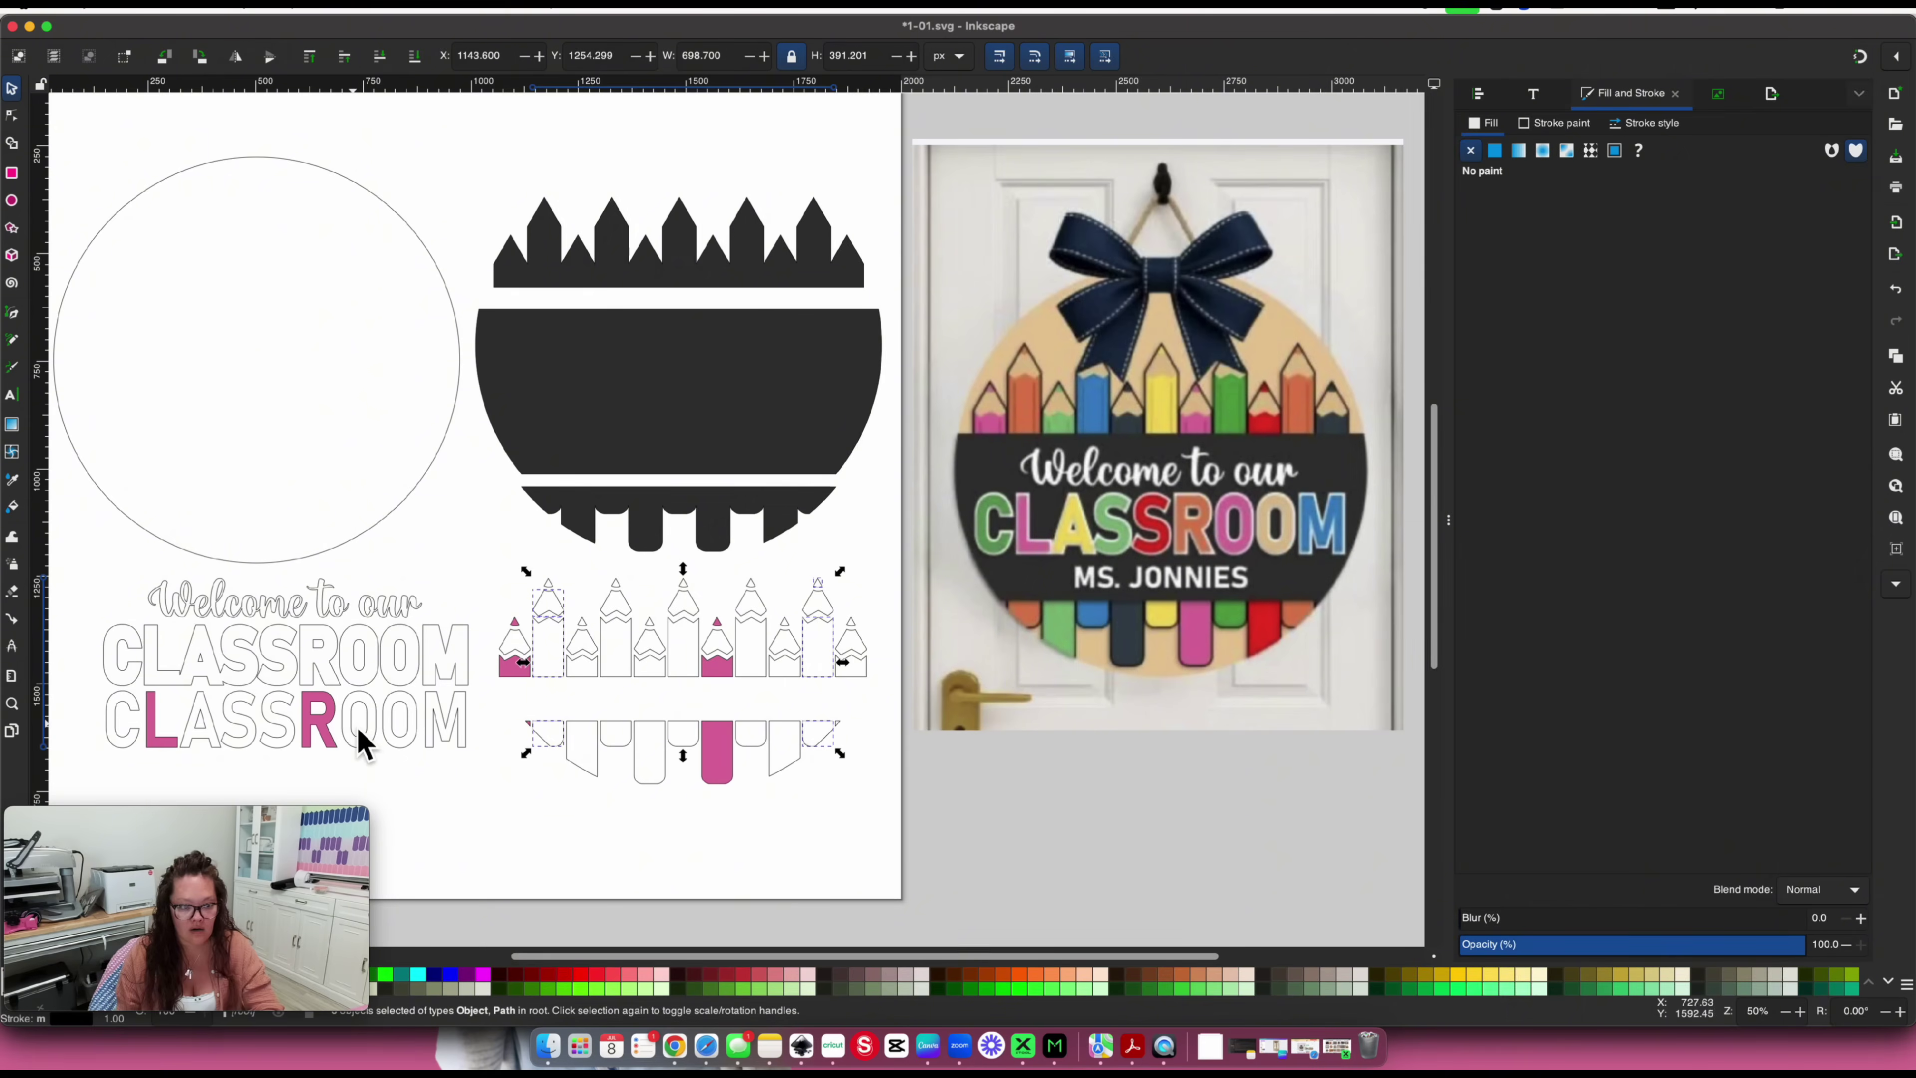
pyautogui.keyDown('shift'); pyautogui.click(321, 725); pyautogui.keyUp('shift')
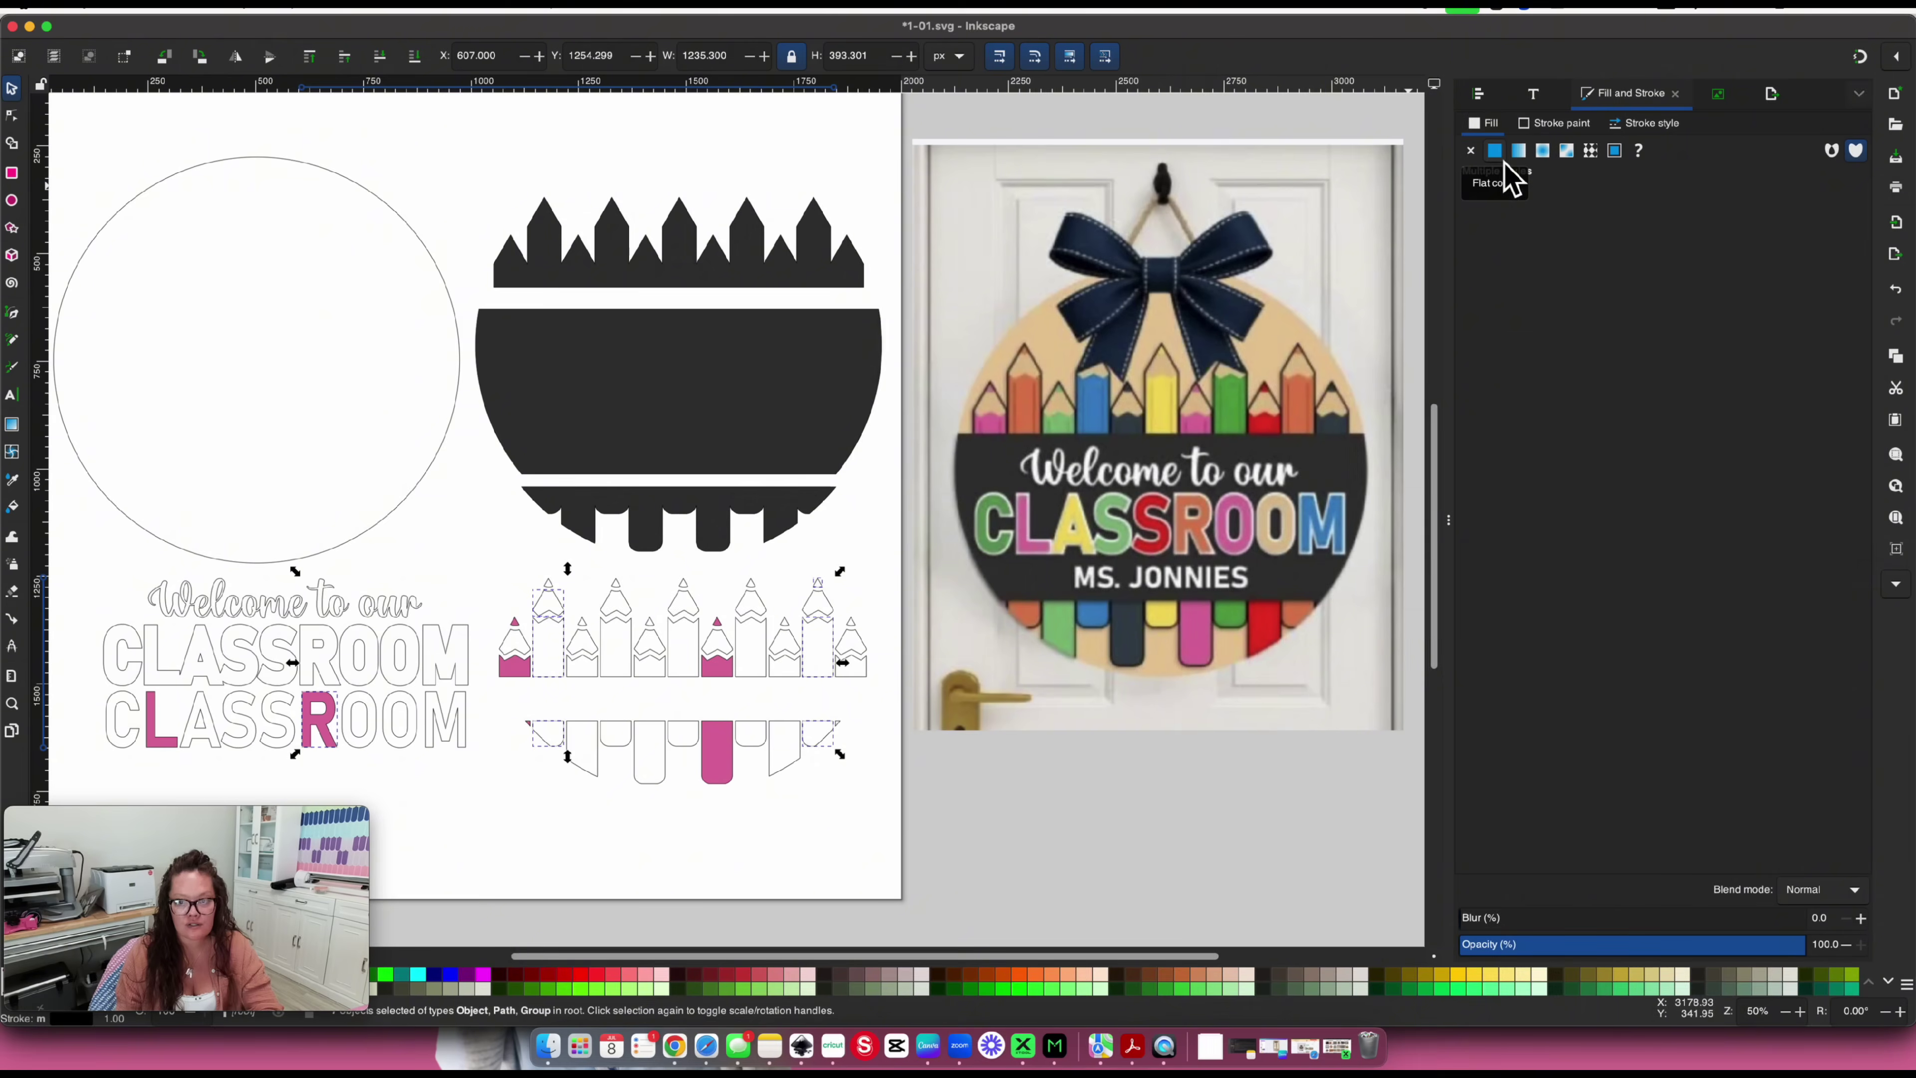
pyautogui.click(1494, 151)
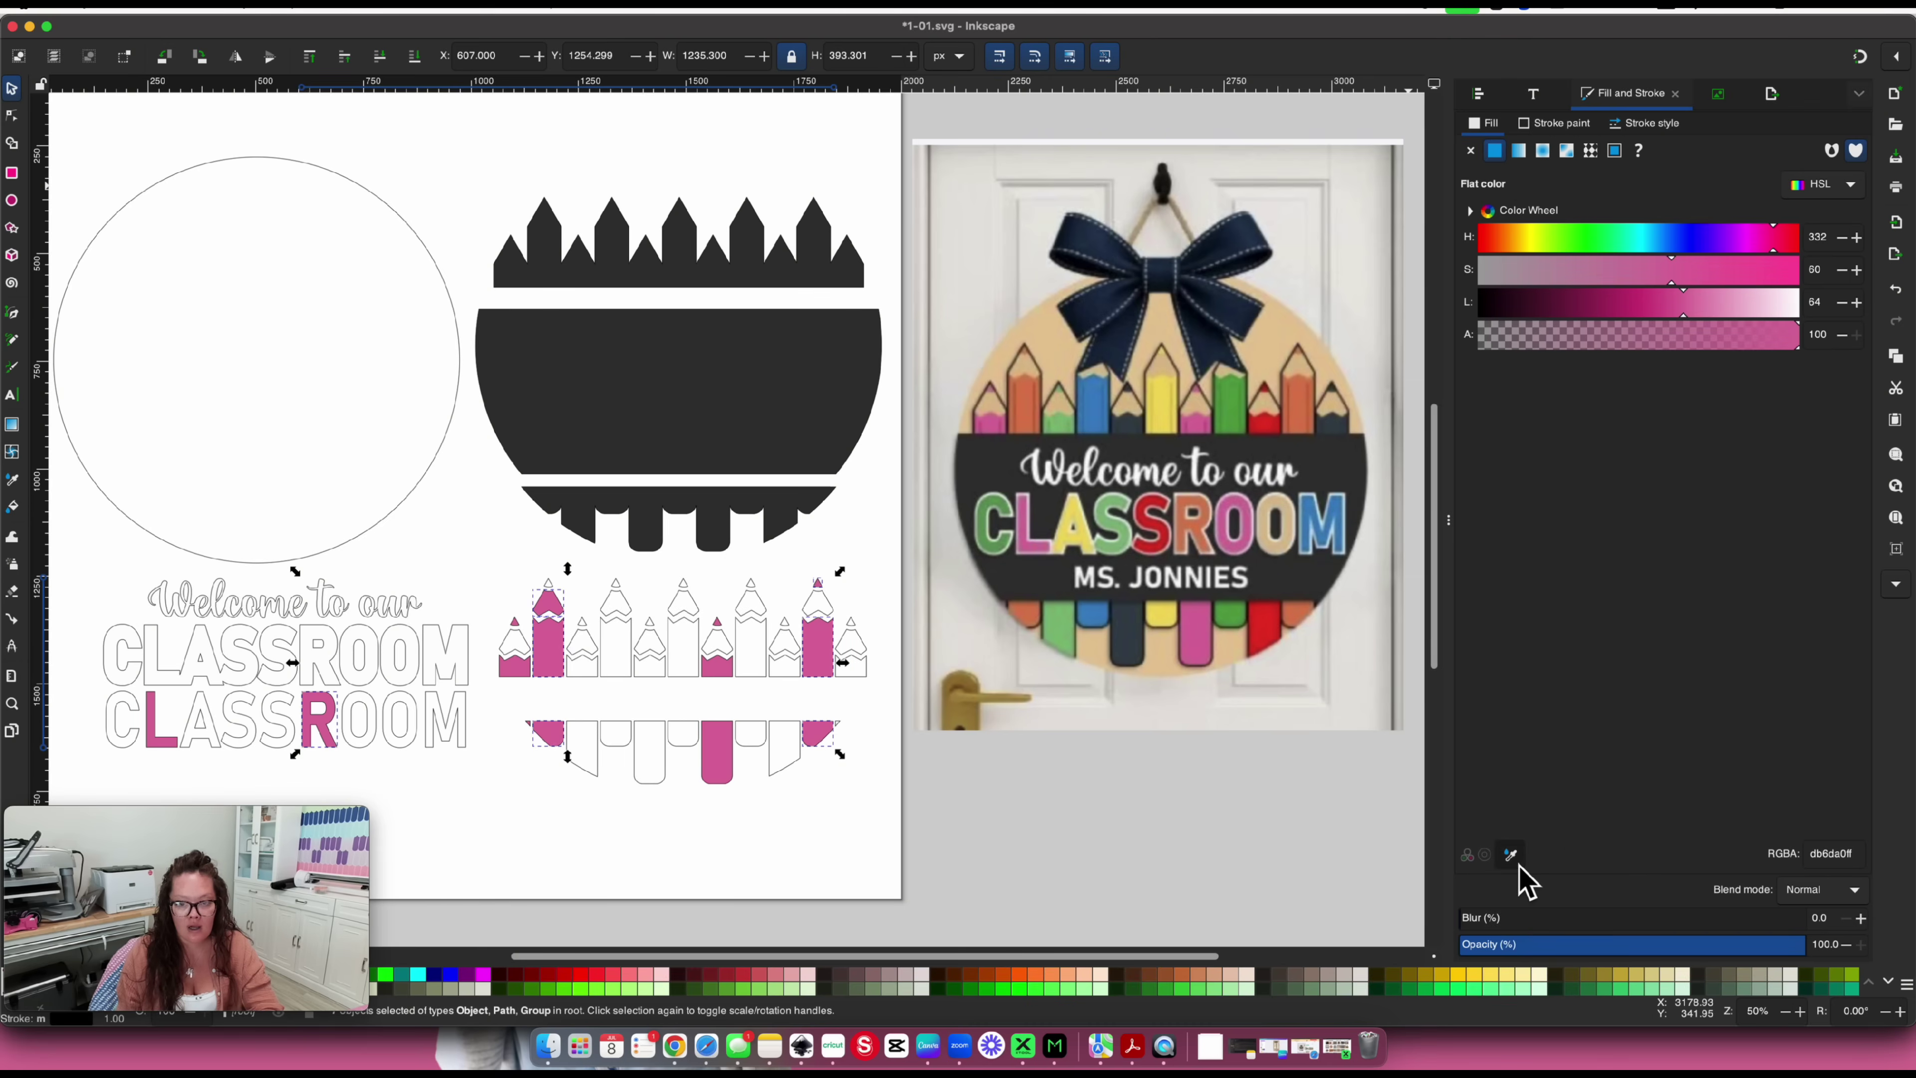
pyautogui.click(1141, 540)
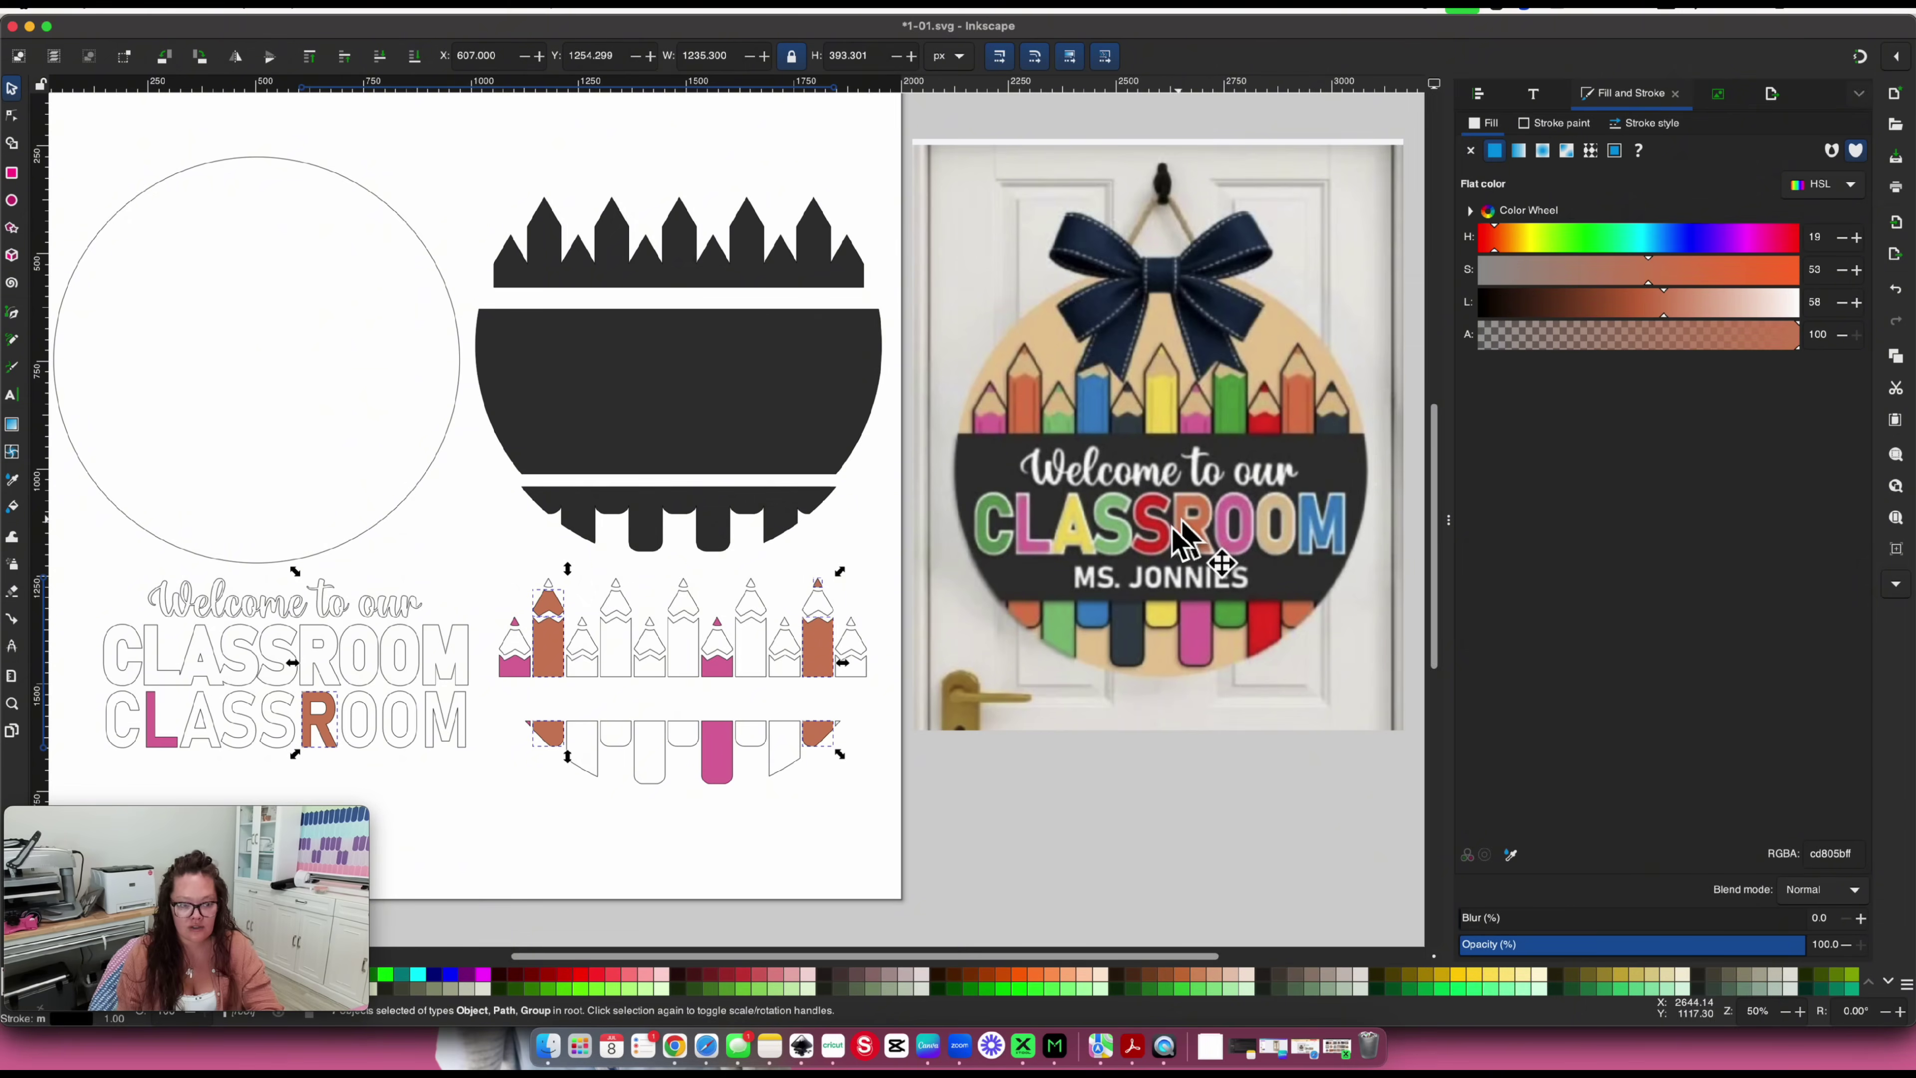
# Fill the O after the R with pink sampled from the reference sign
pyautogui.click(361, 744)
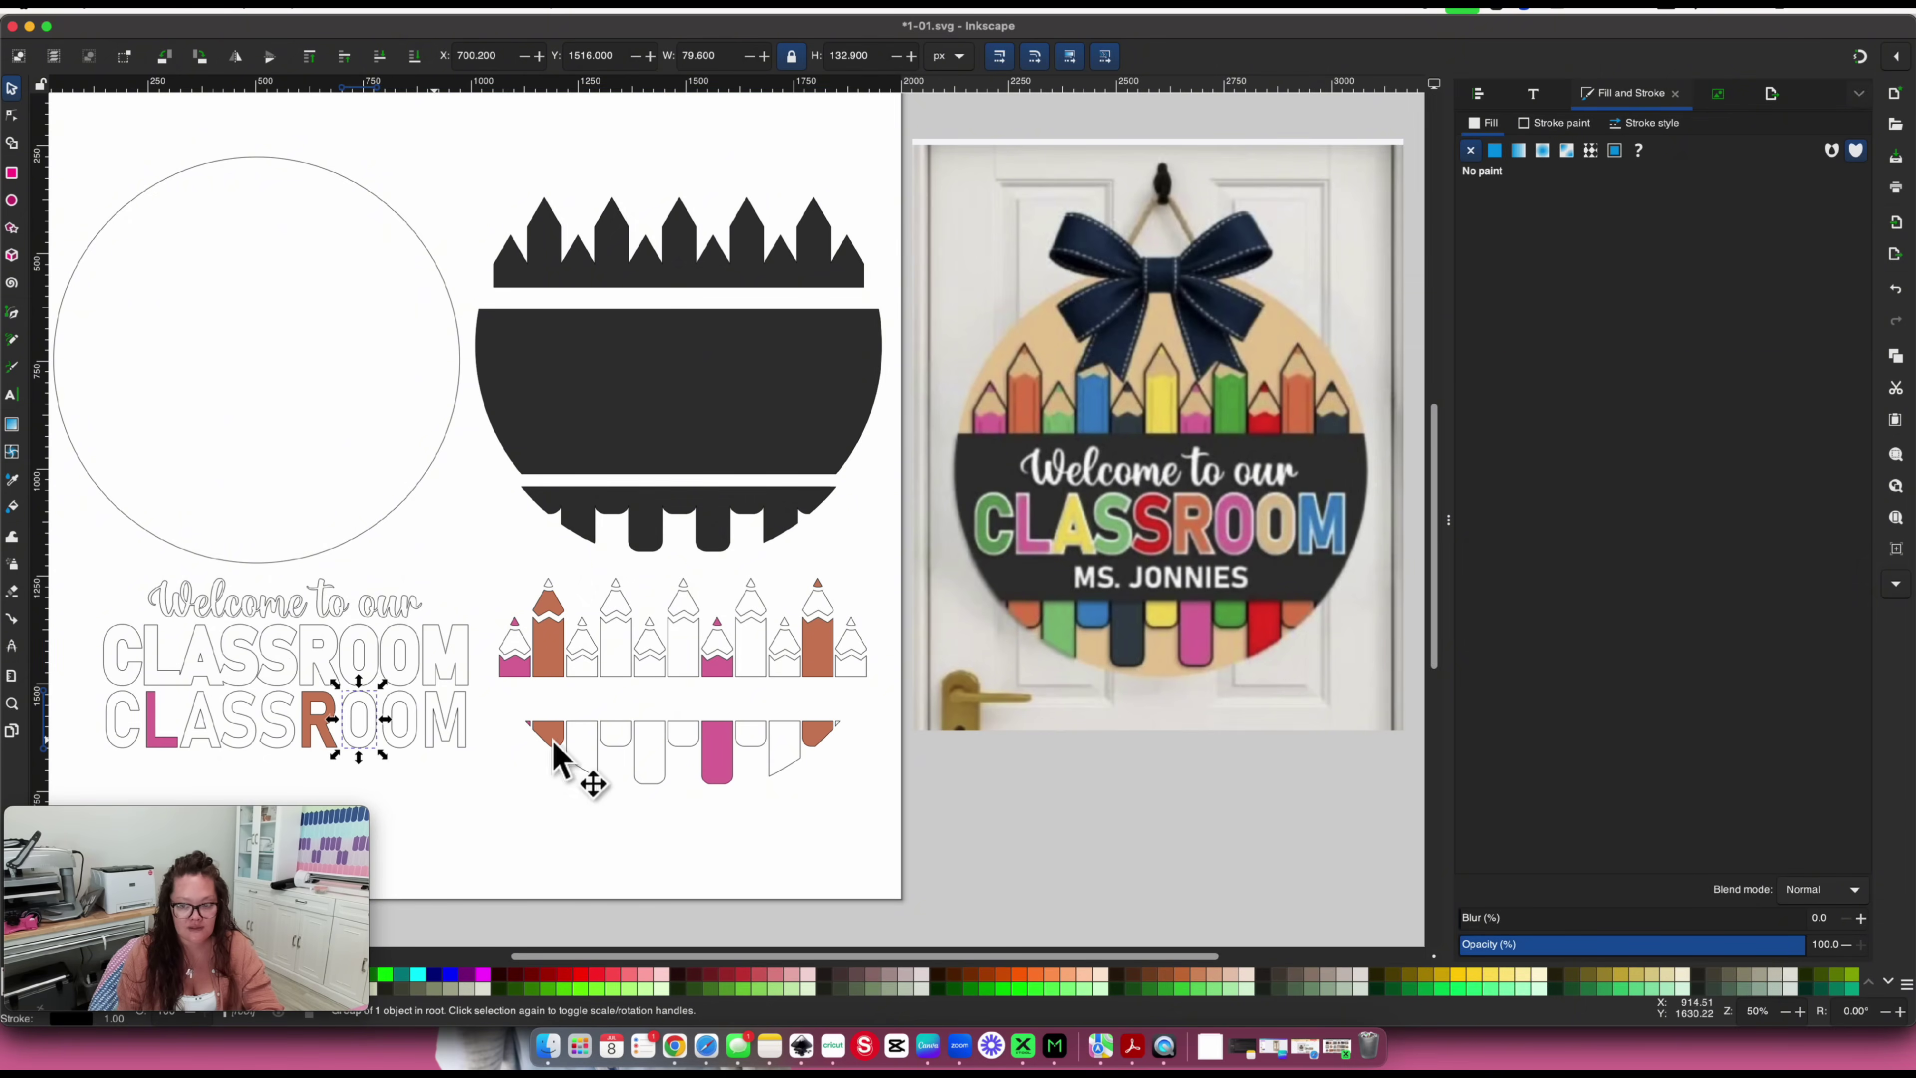
pyautogui.click(1496, 153)
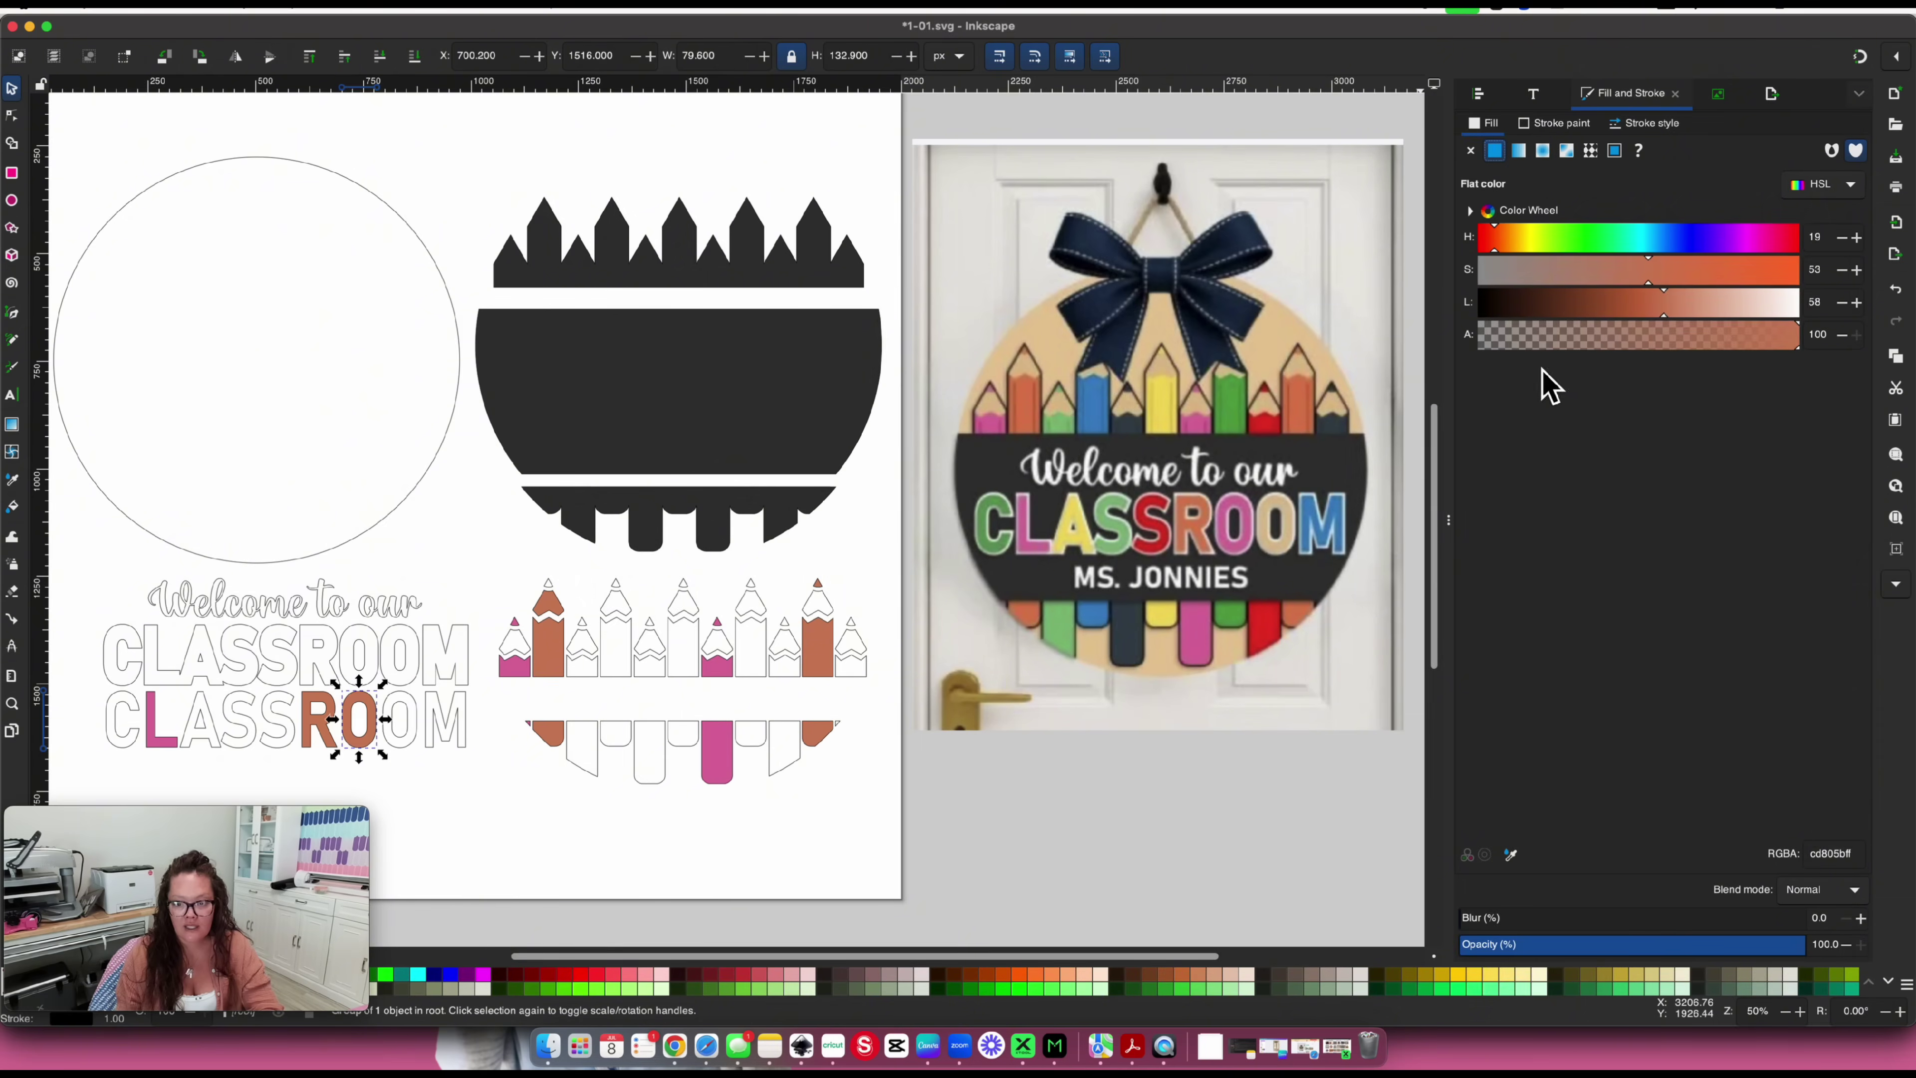
pyautogui.click(1511, 854)
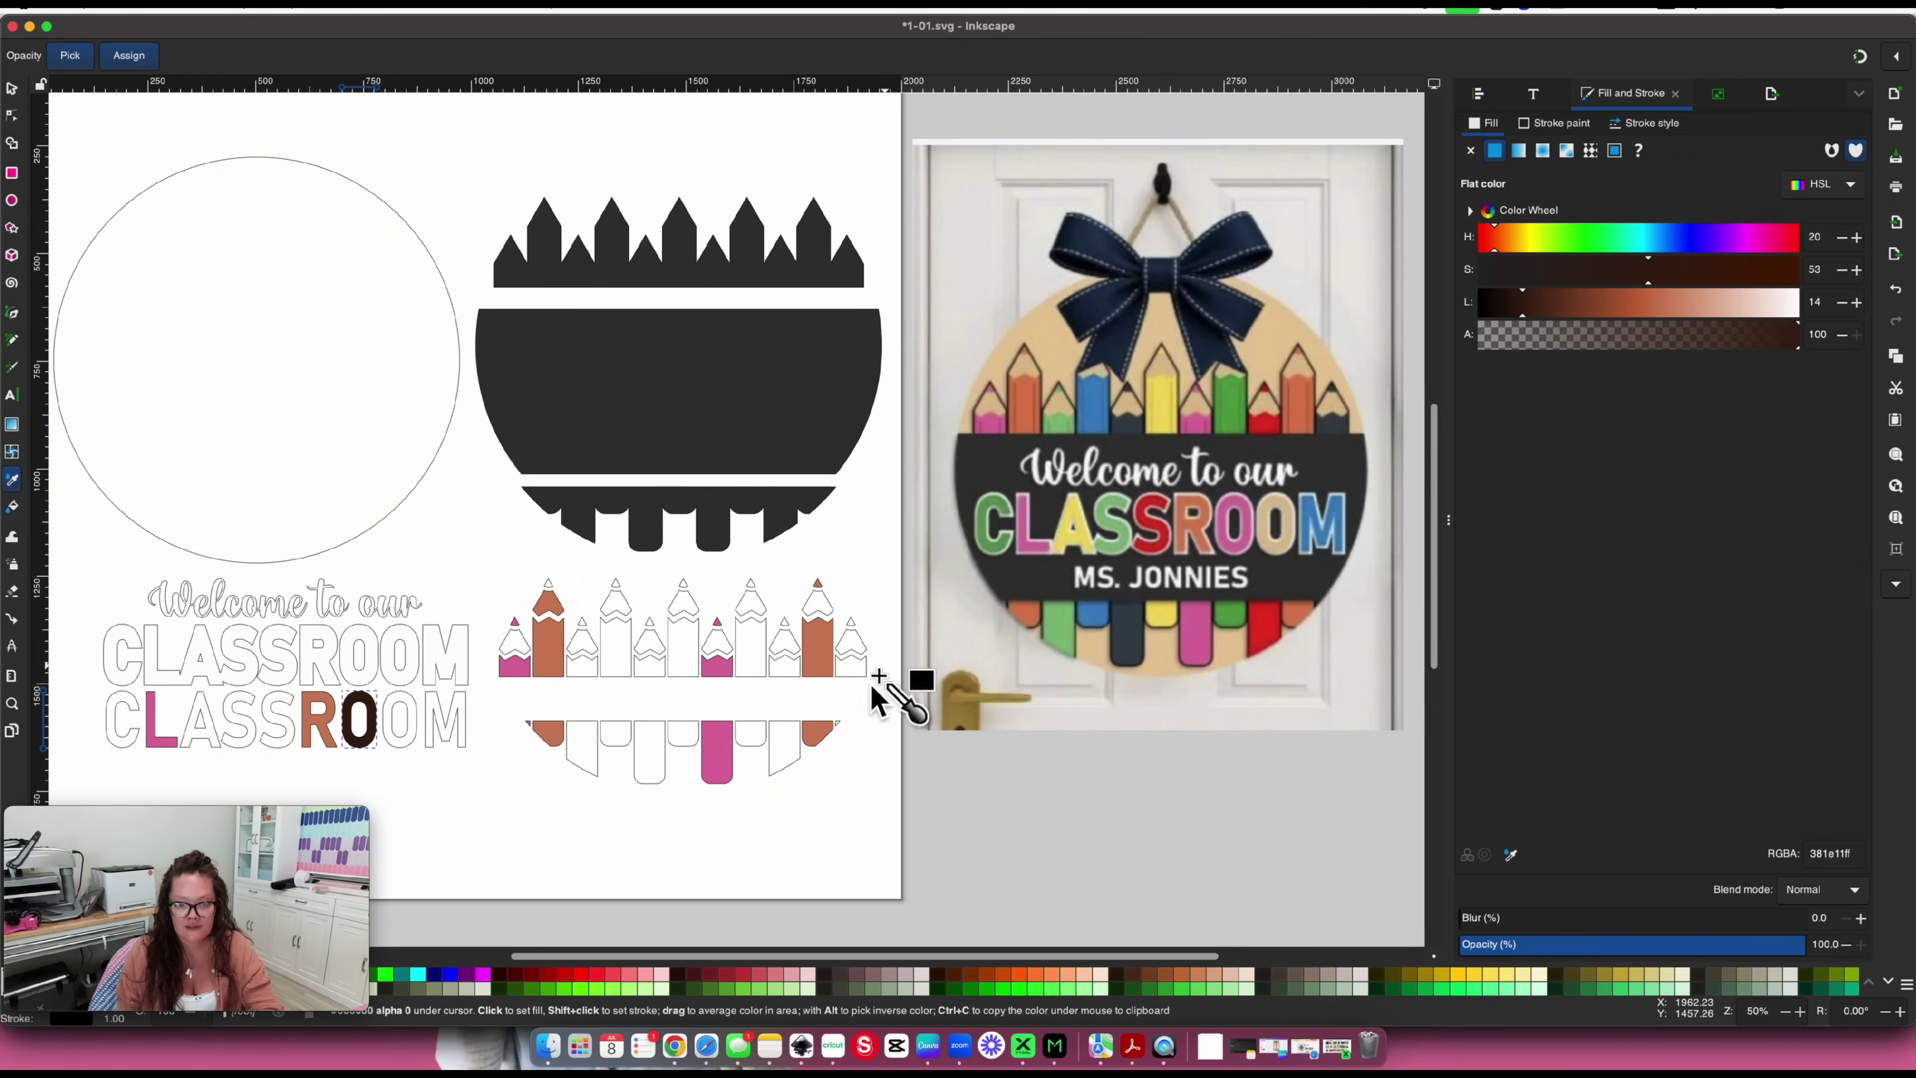
pyautogui.moveTo(727, 789)
pyautogui.mouseDown()
pyautogui.moveTo(718, 761)
pyautogui.moveTo(715, 777)
pyautogui.mouseUp()
pyautogui.click(538, 856)
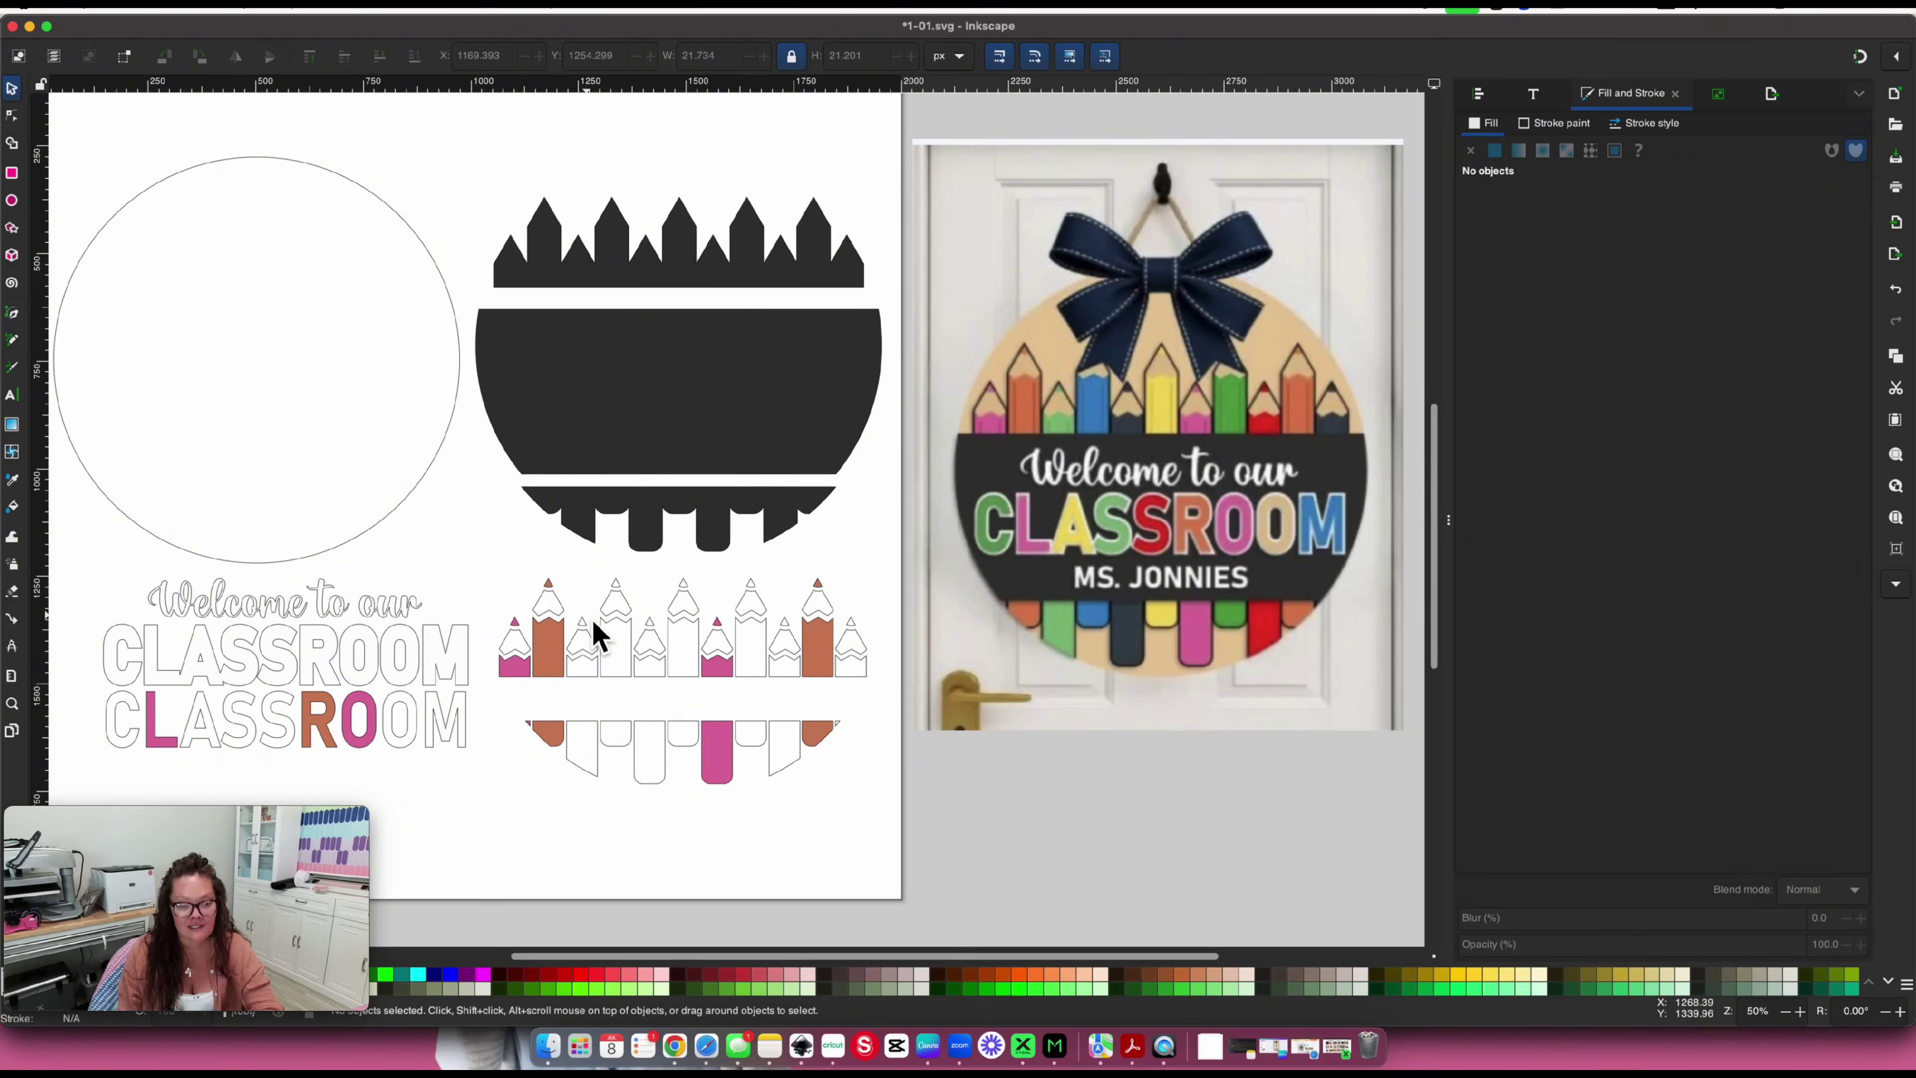
# Fill the C, ASS, two more pencils and their bottom pieces with reference green #80bb79
pyautogui.click(593, 638)
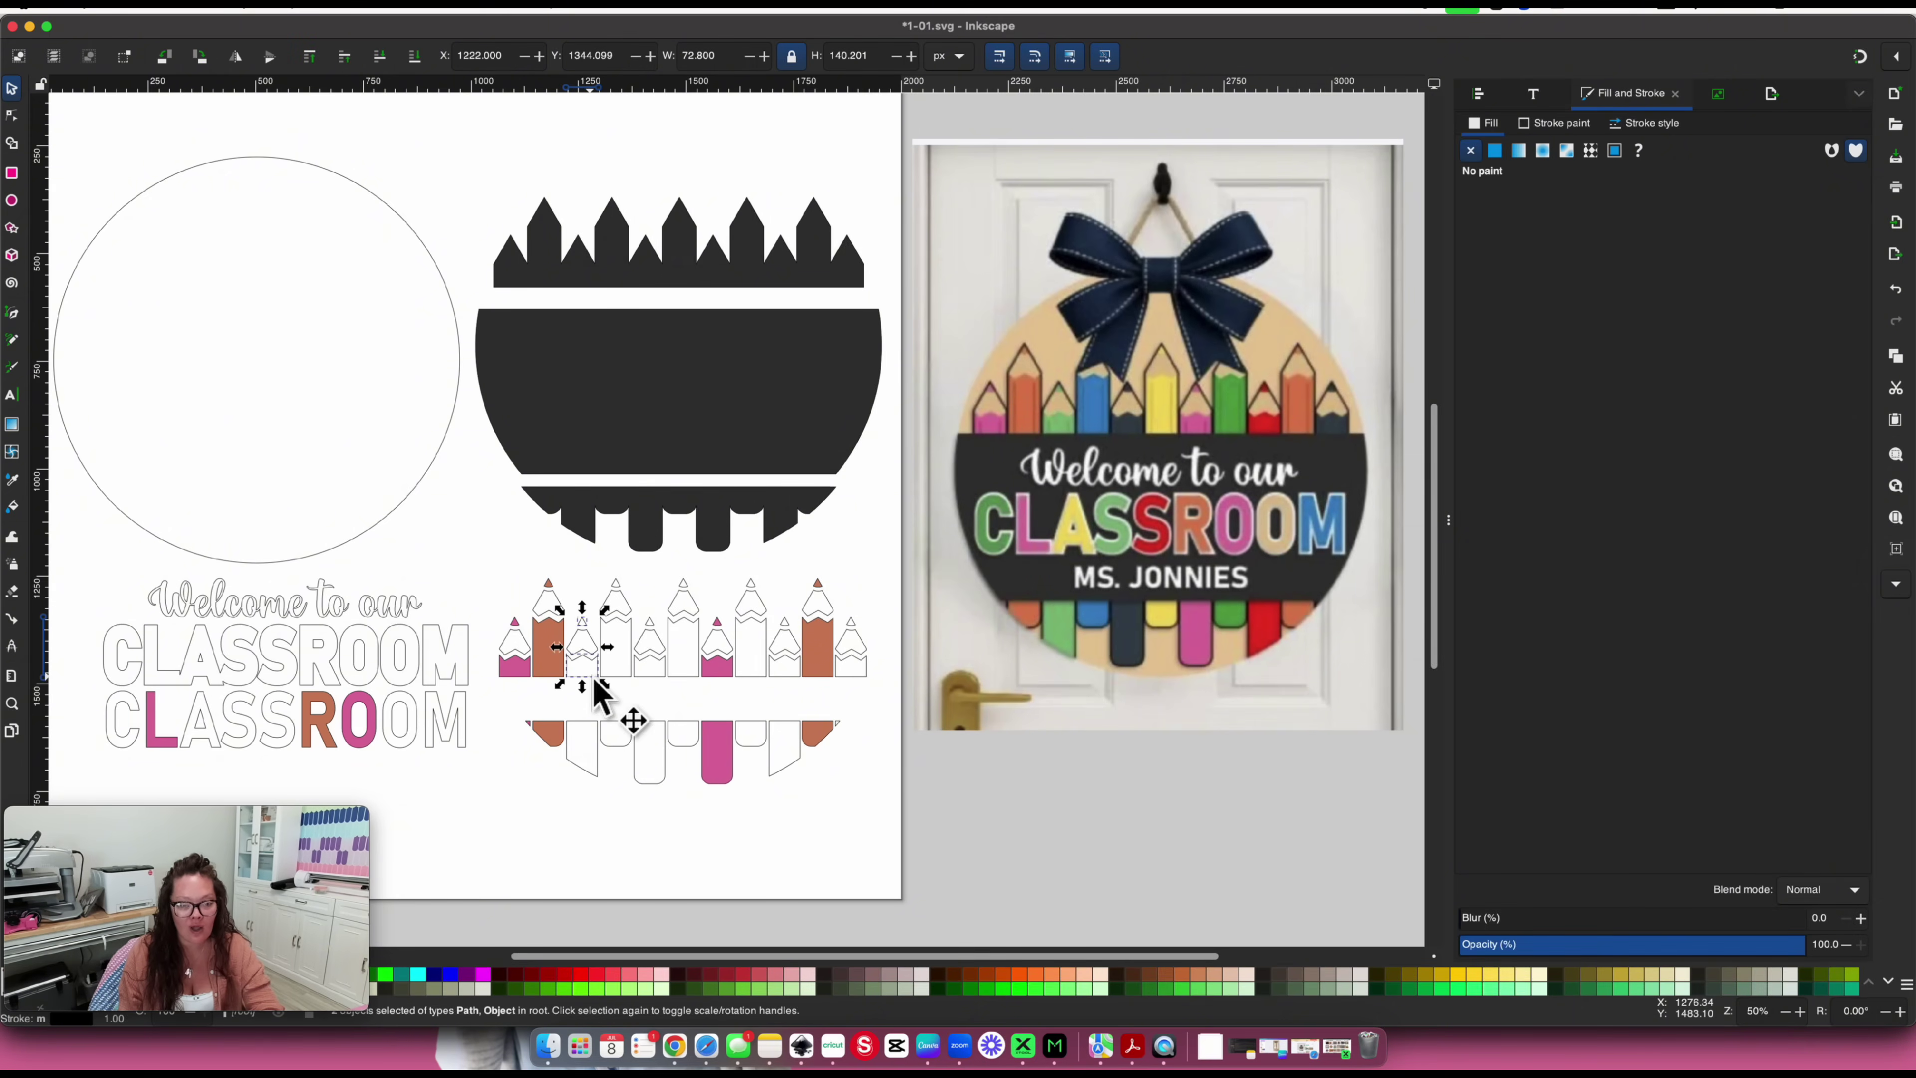
pyautogui.keyDown('shift'); pyautogui.click(596, 787); pyautogui.keyUp('shift')
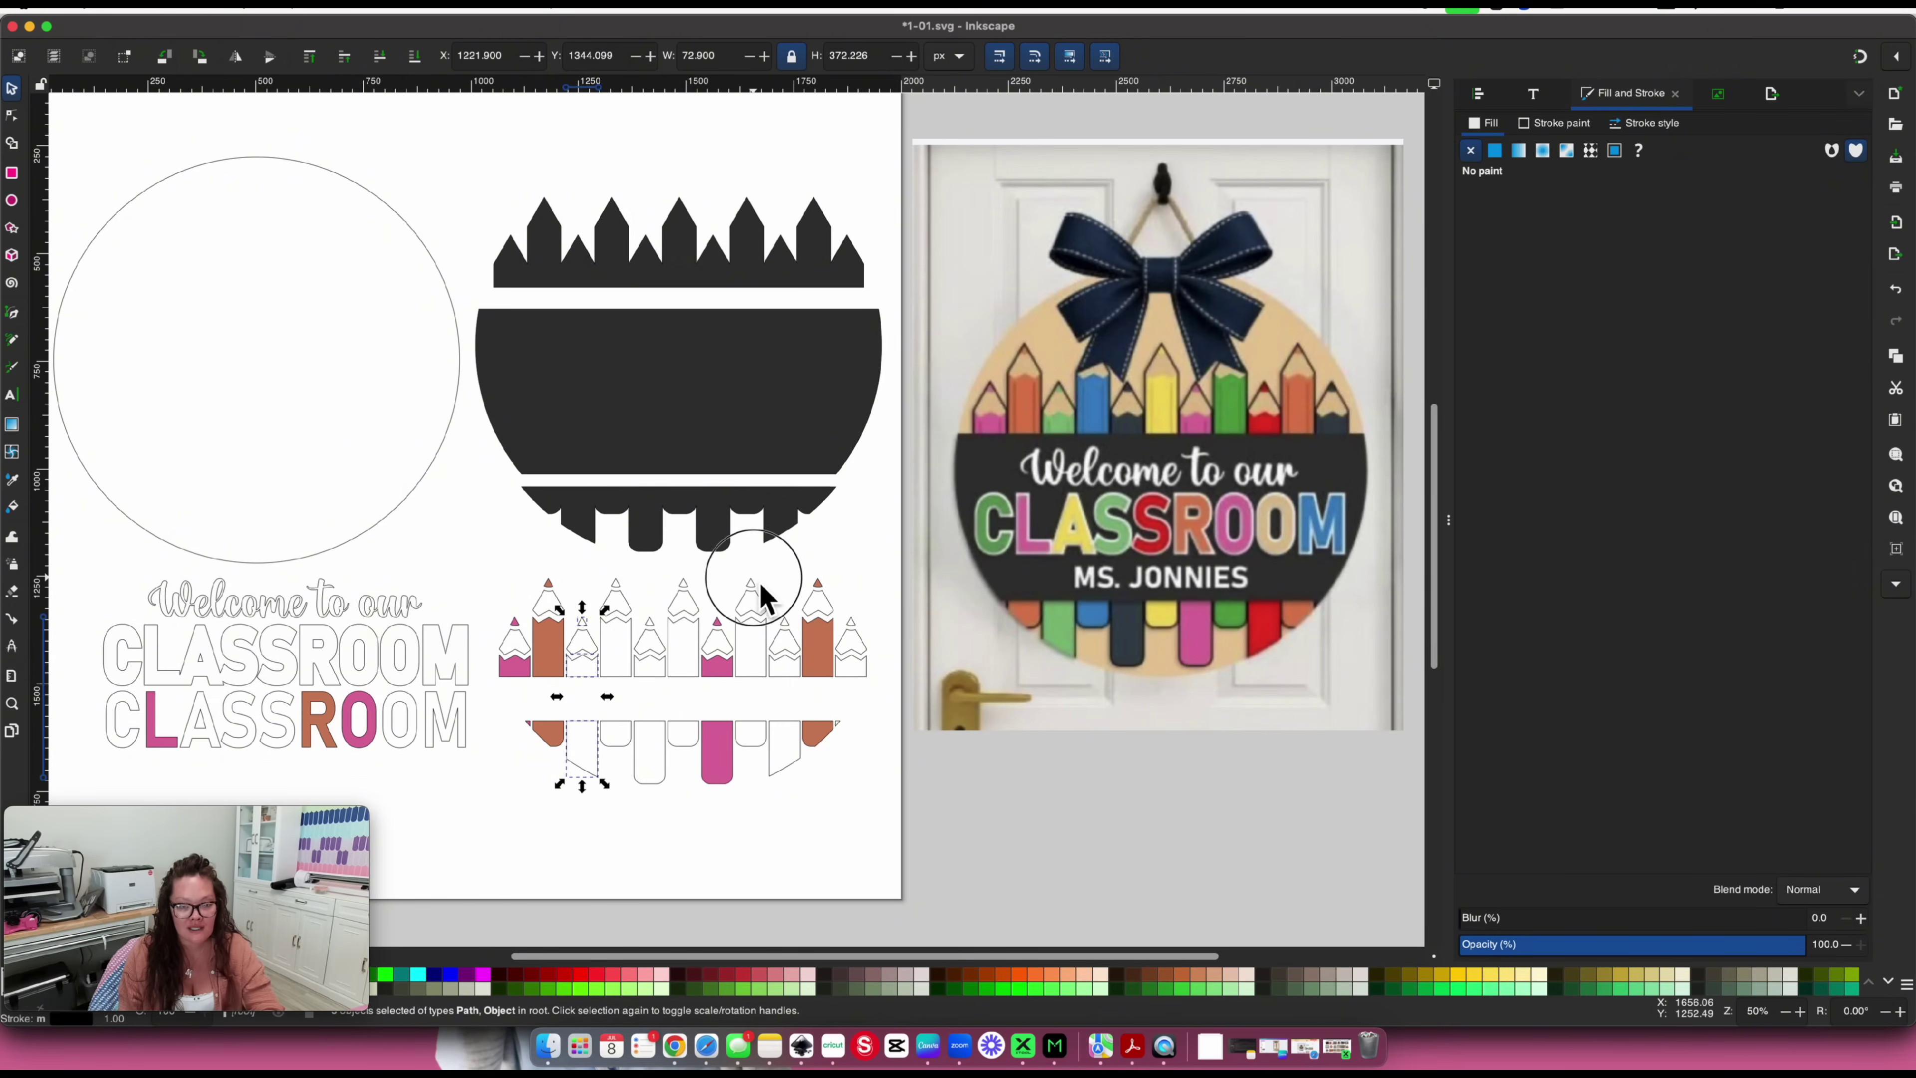
pyautogui.keyDown('shift'); pyautogui.click(758, 642); pyautogui.keyUp('shift')
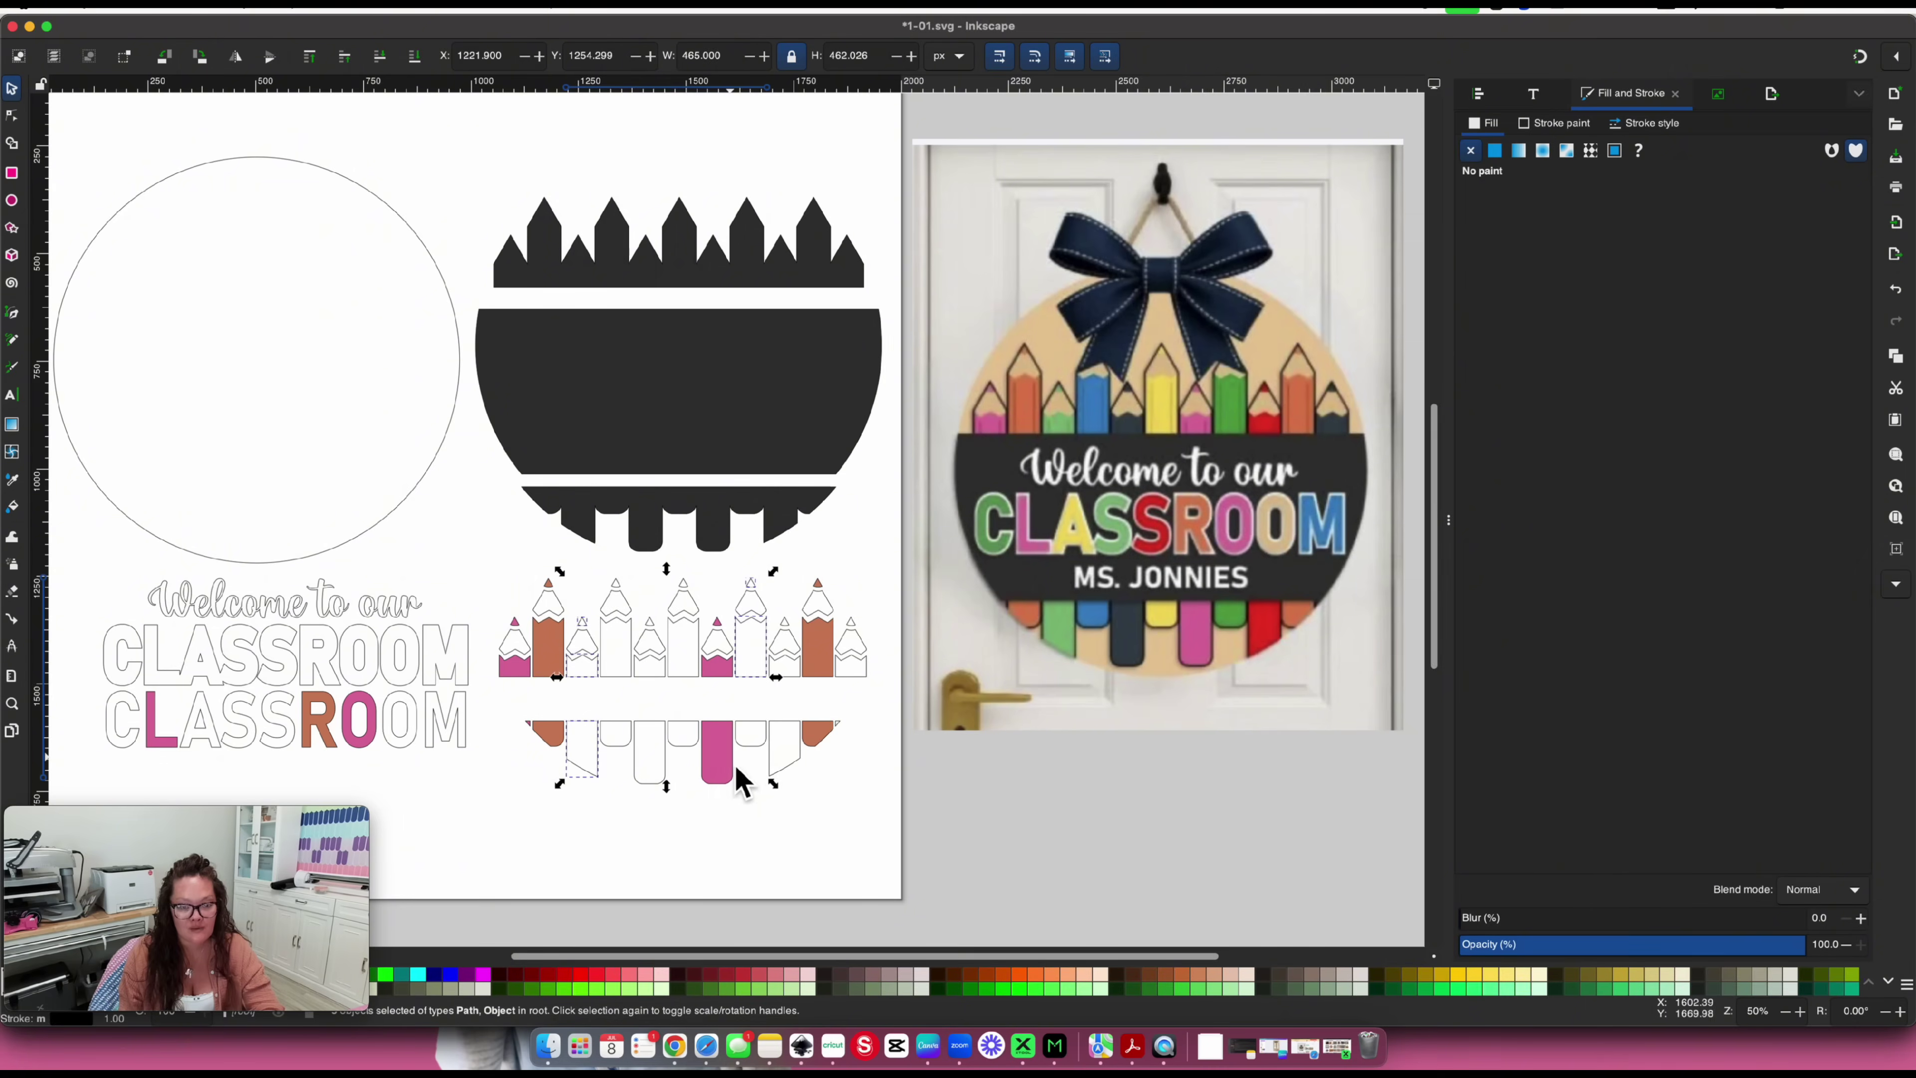
pyautogui.keyDown('shift'); pyautogui.click(760, 769); pyautogui.keyUp('shift')
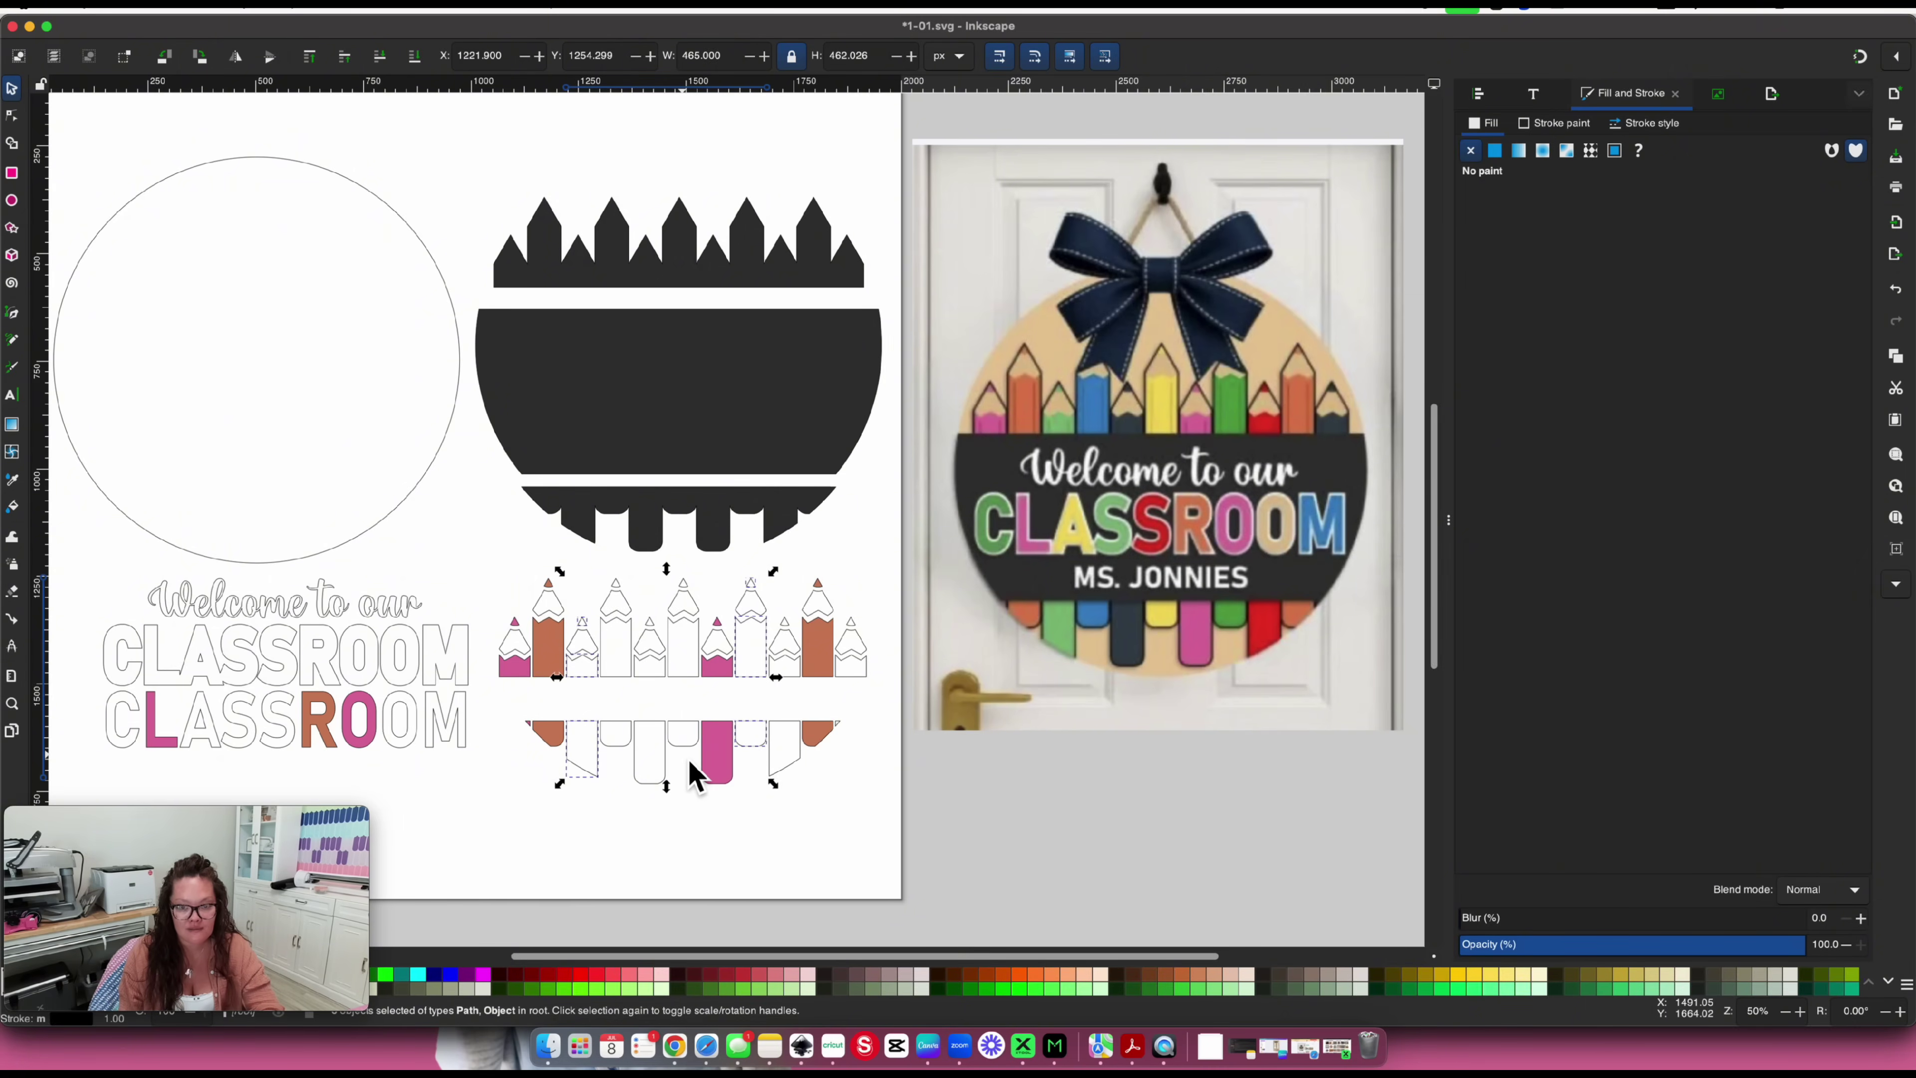
pyautogui.keyDown('shift'); pyautogui.click(122, 745); pyautogui.keyUp('shift')
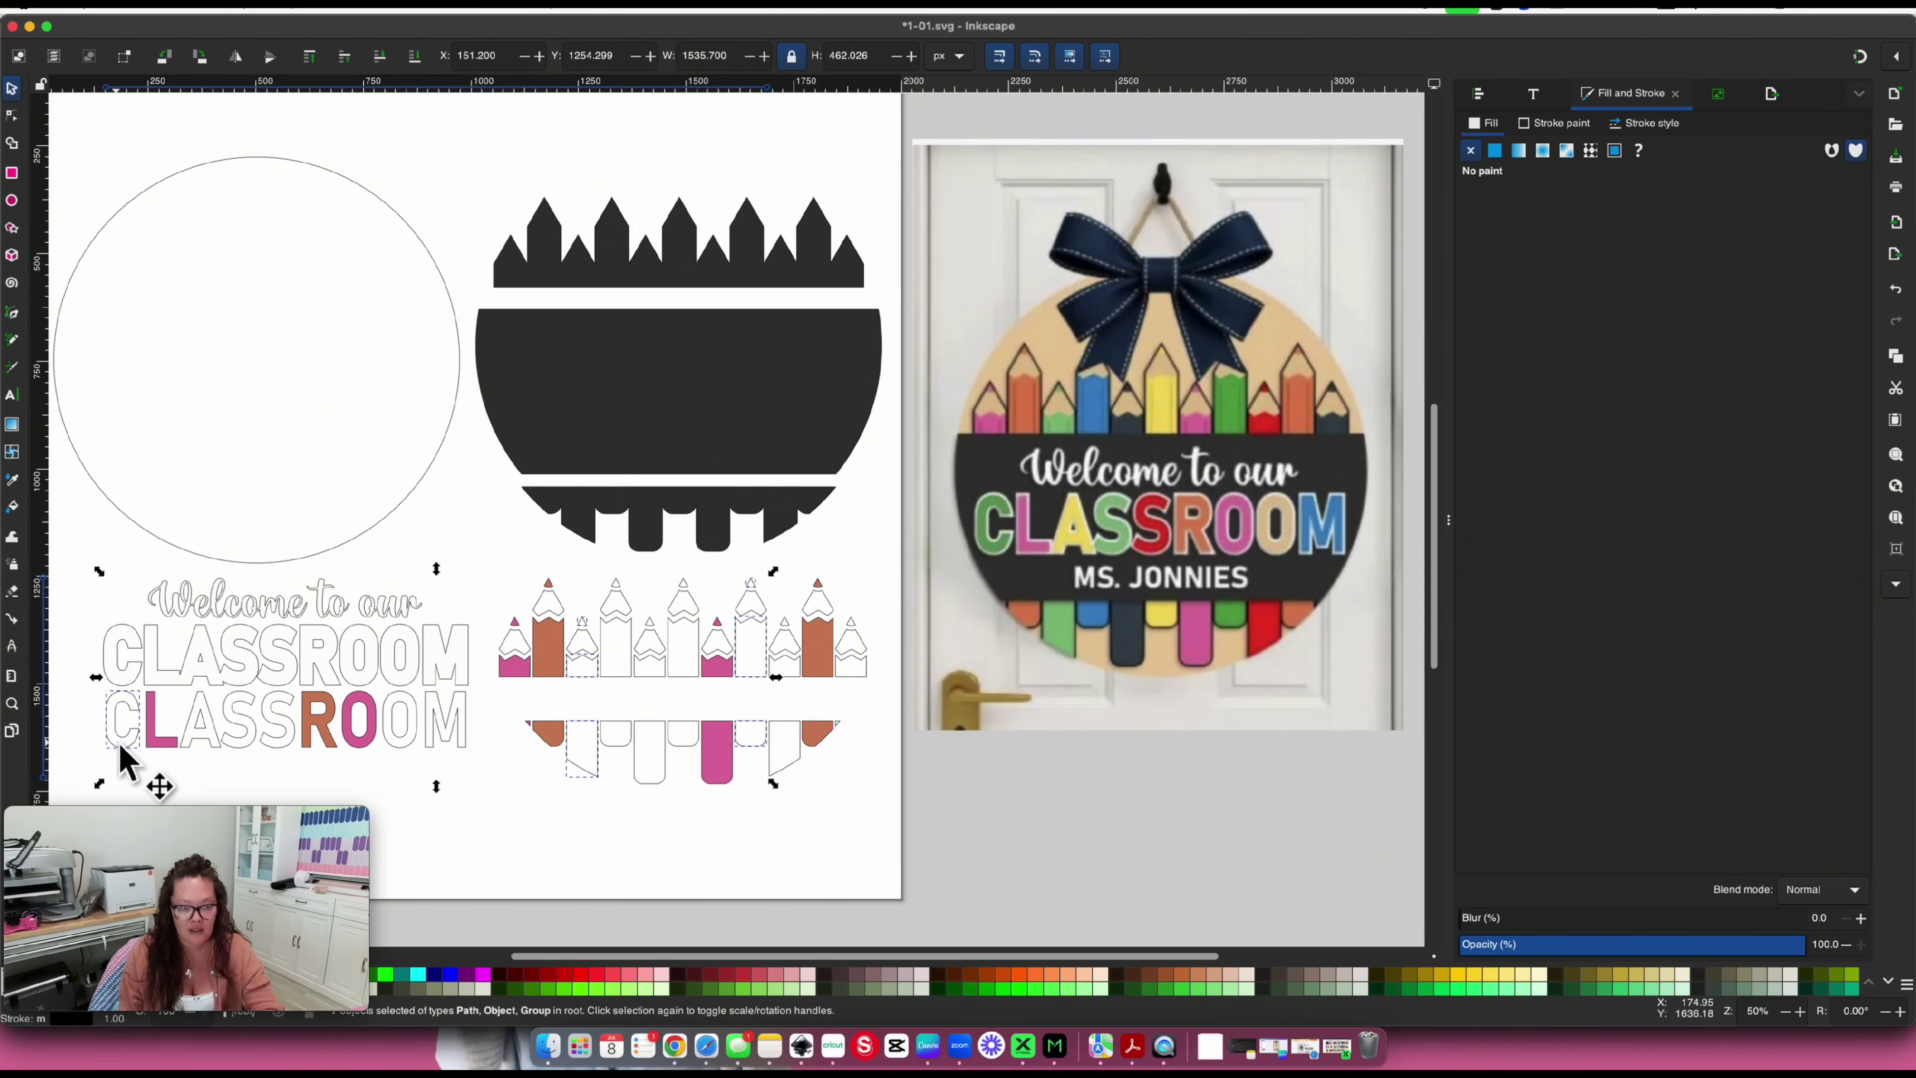
pyautogui.keyDown('shift'); pyautogui.click(240, 755); pyautogui.keyUp('shift')
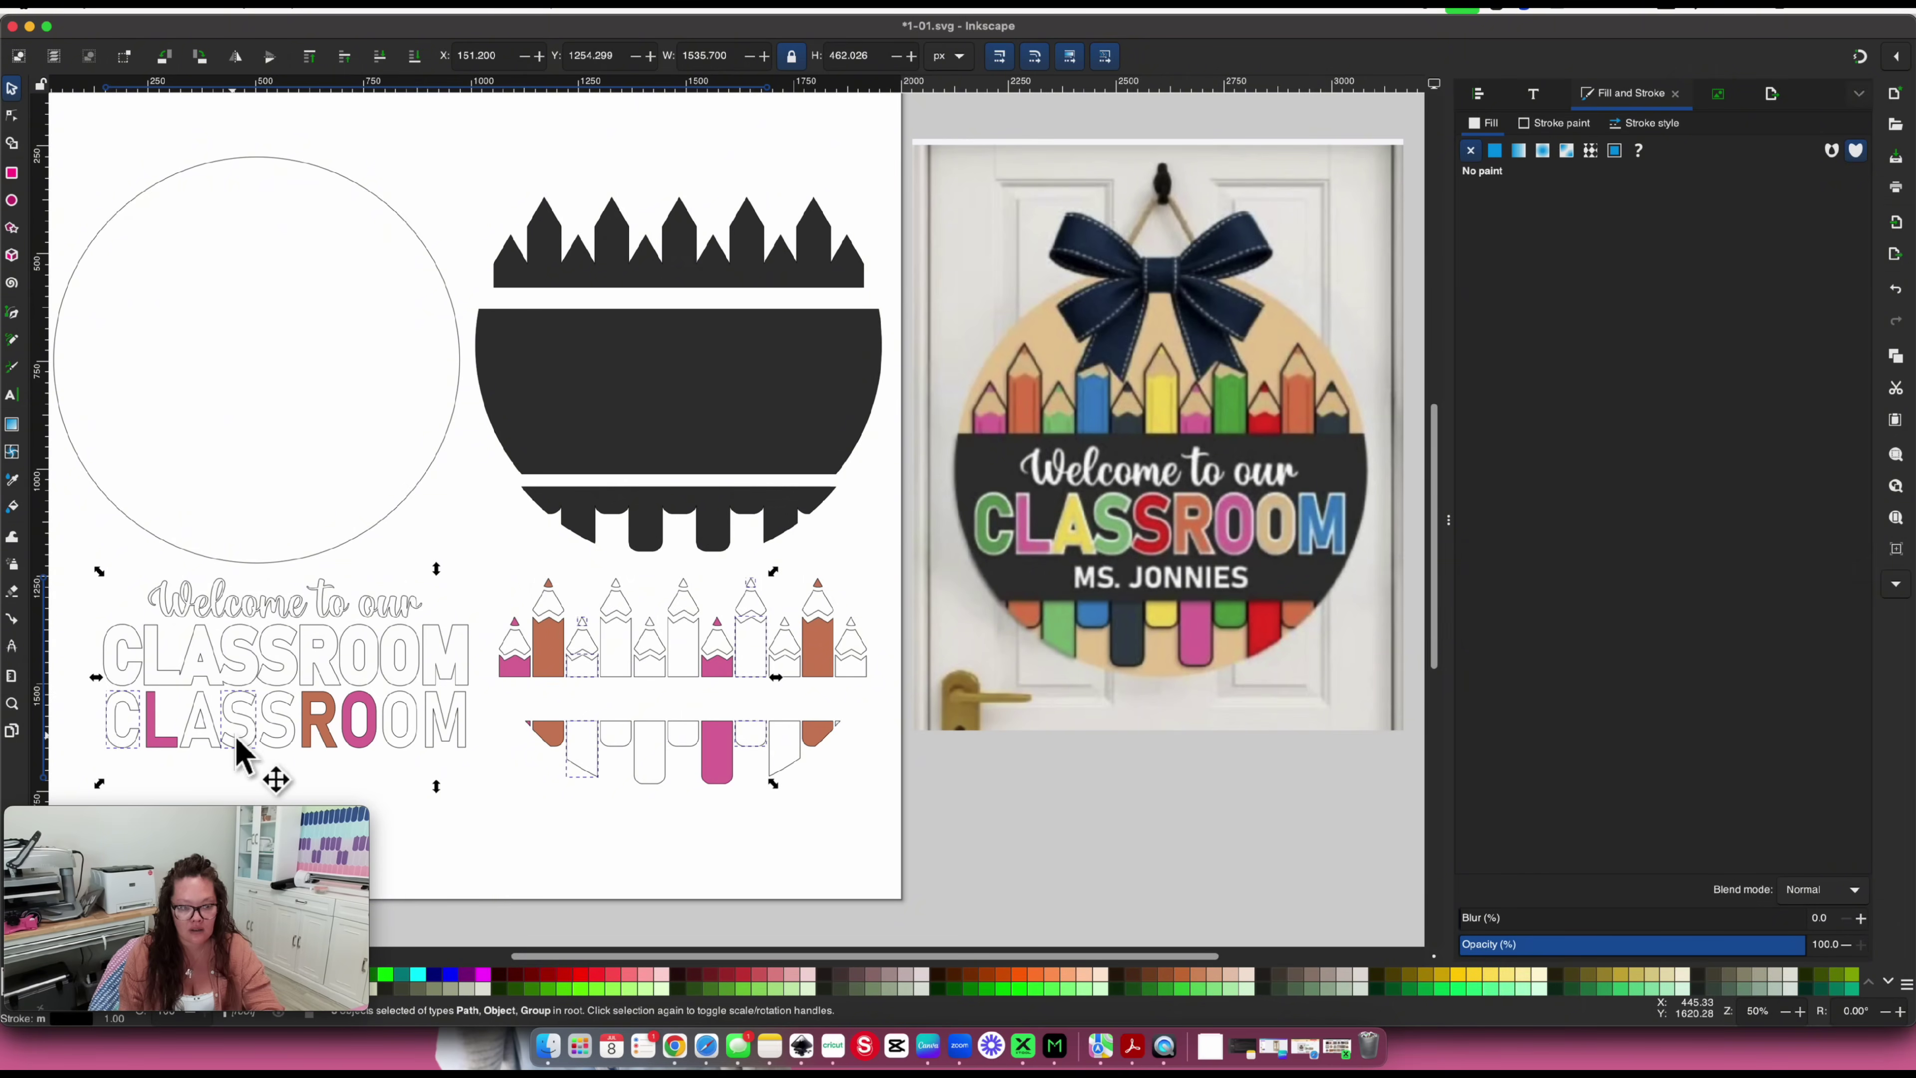
pyautogui.click(1496, 151)
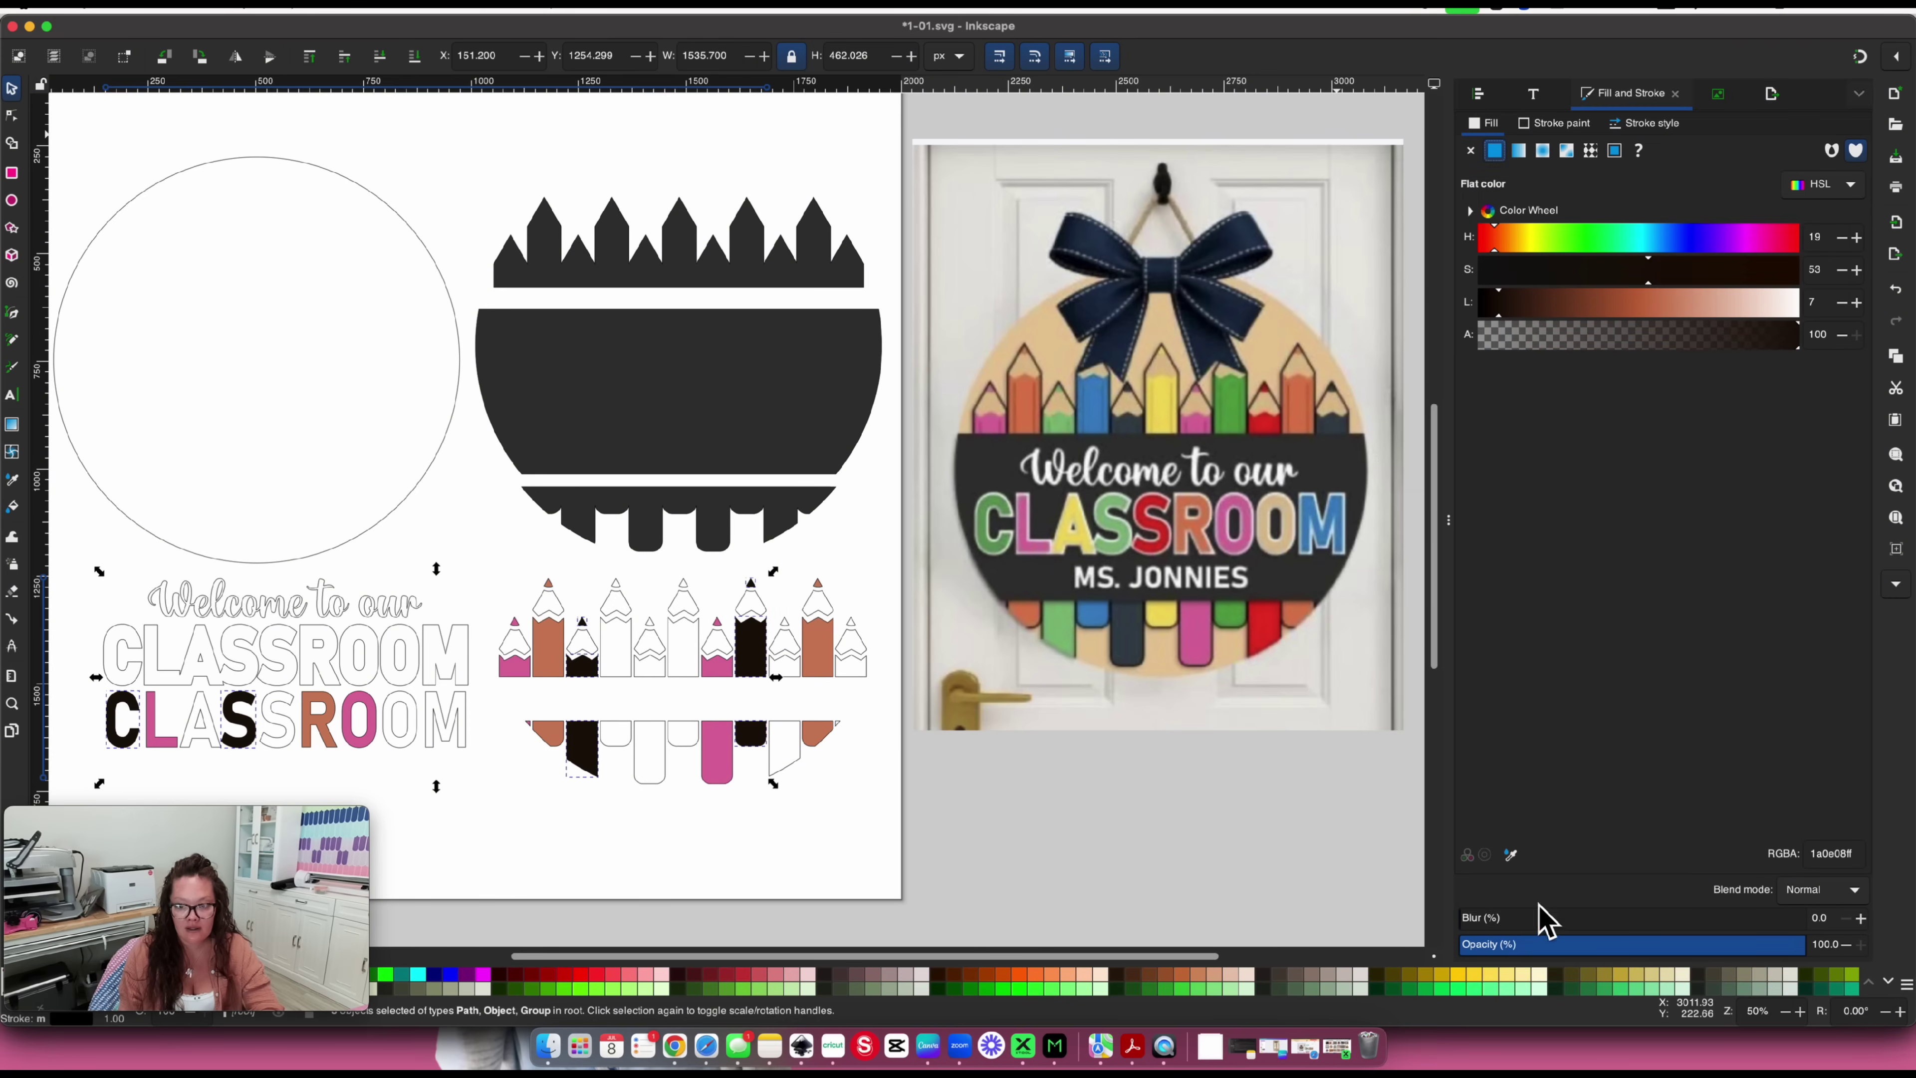
pyautogui.click(1513, 861)
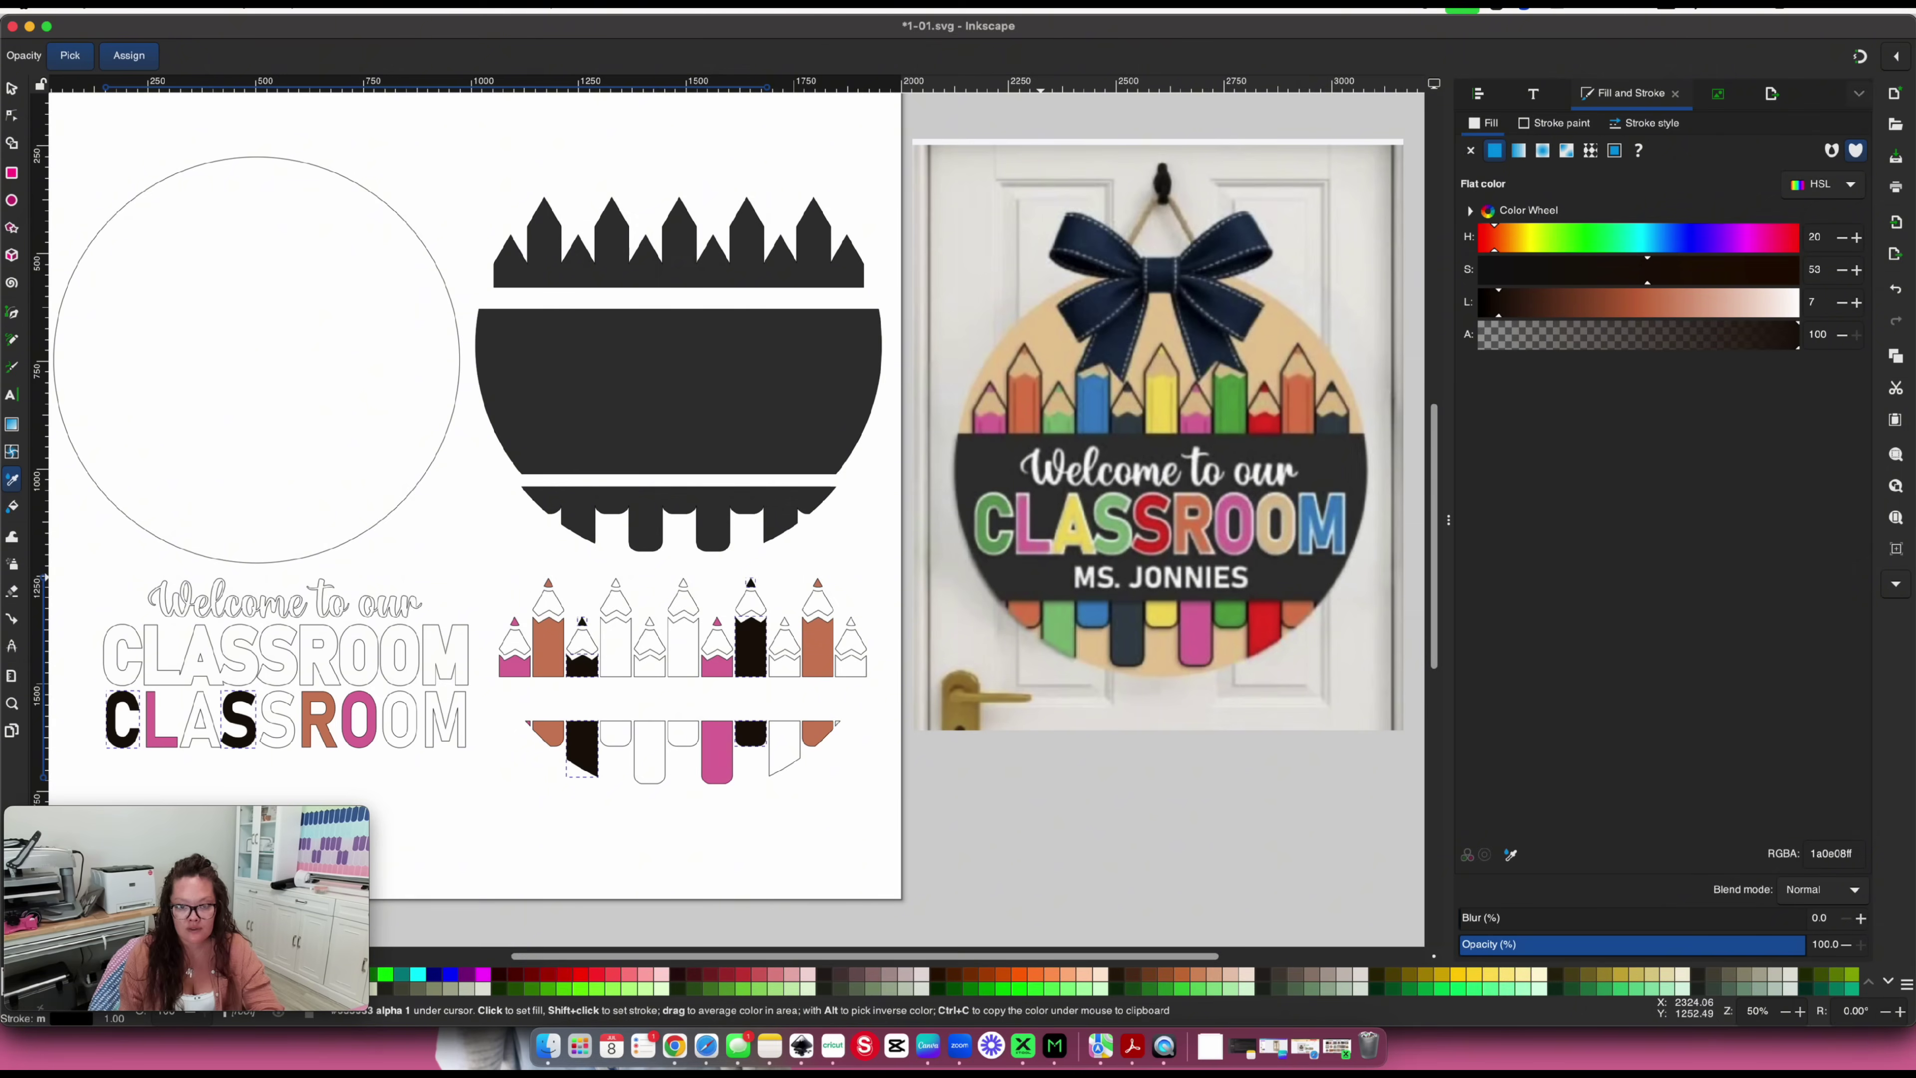
pyautogui.click(1060, 625)
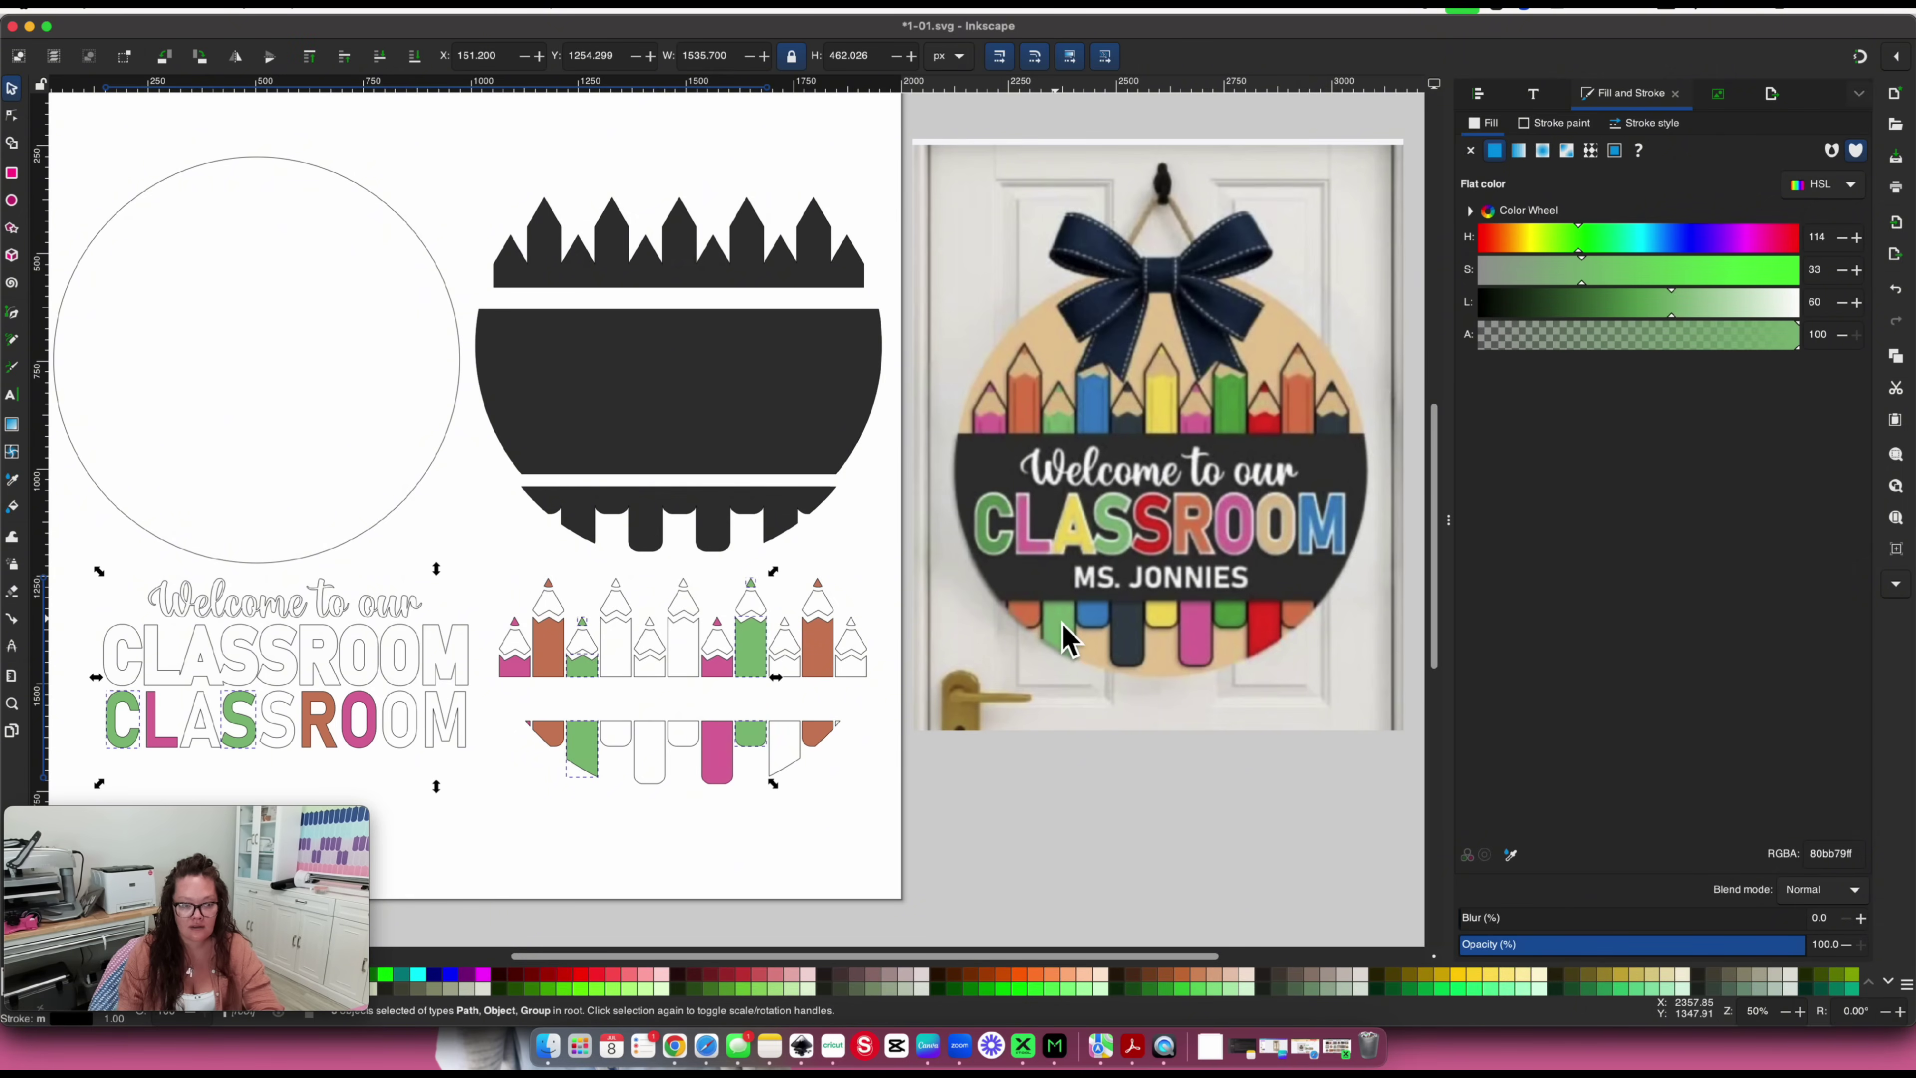
# Fill a pencil's tip, body and bottom tab plus CLASSROOM's final M with the reference blue
pyautogui.click(951, 809)
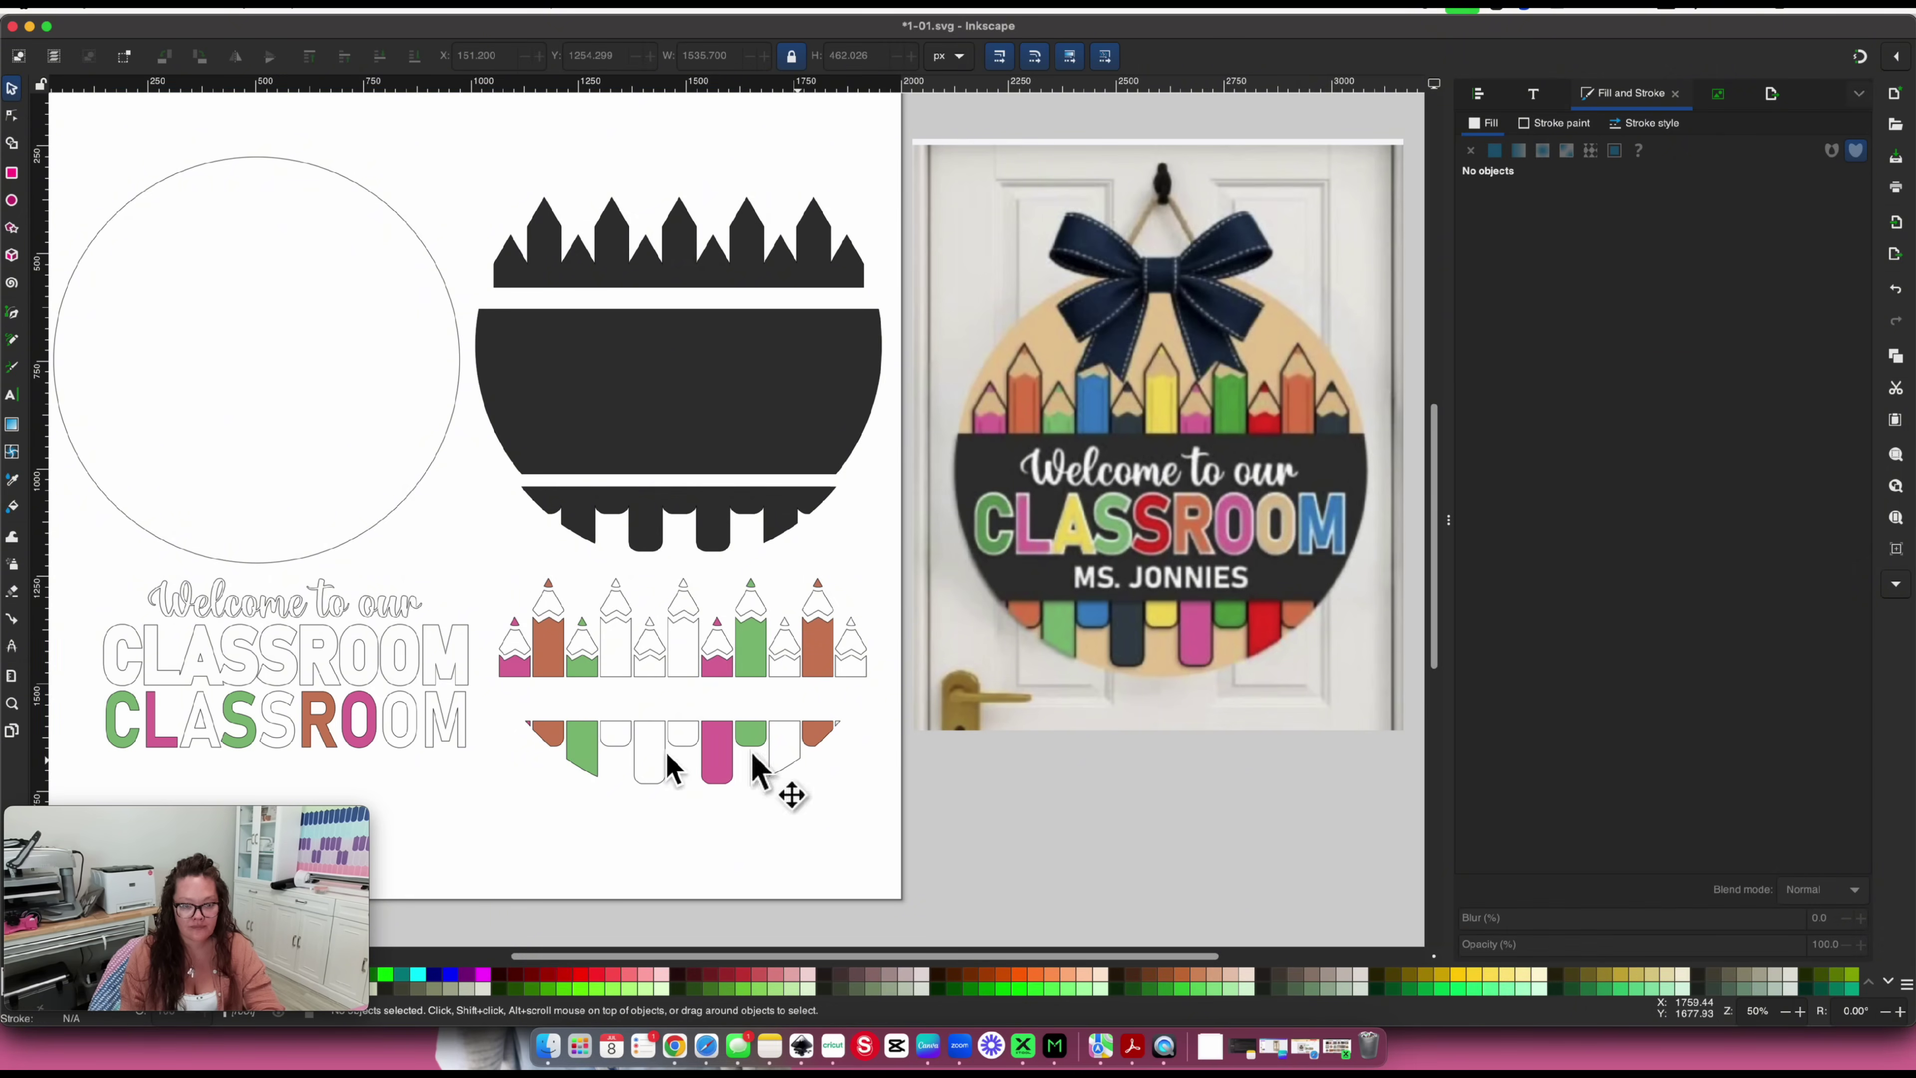
pyautogui.click(620, 586)
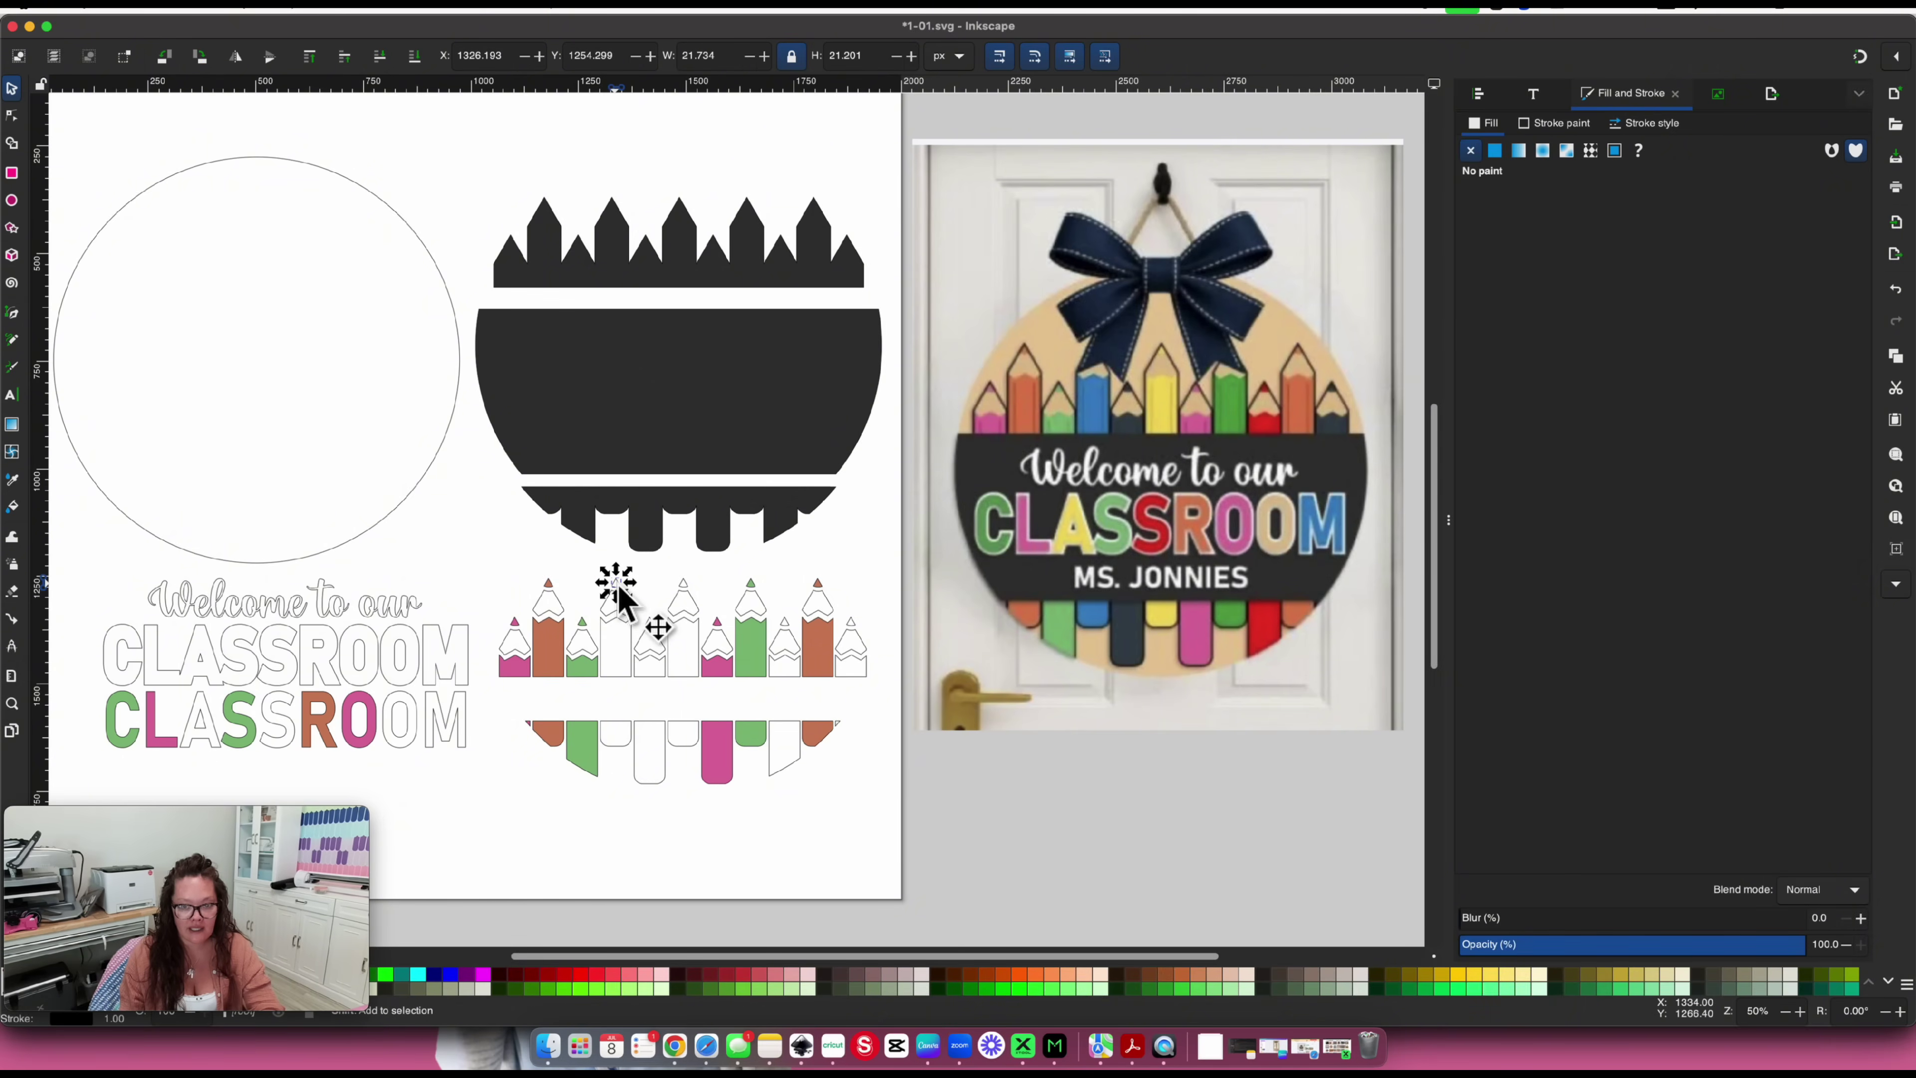
pyautogui.keyDown('shift'); pyautogui.click(629, 674); pyautogui.keyUp('shift')
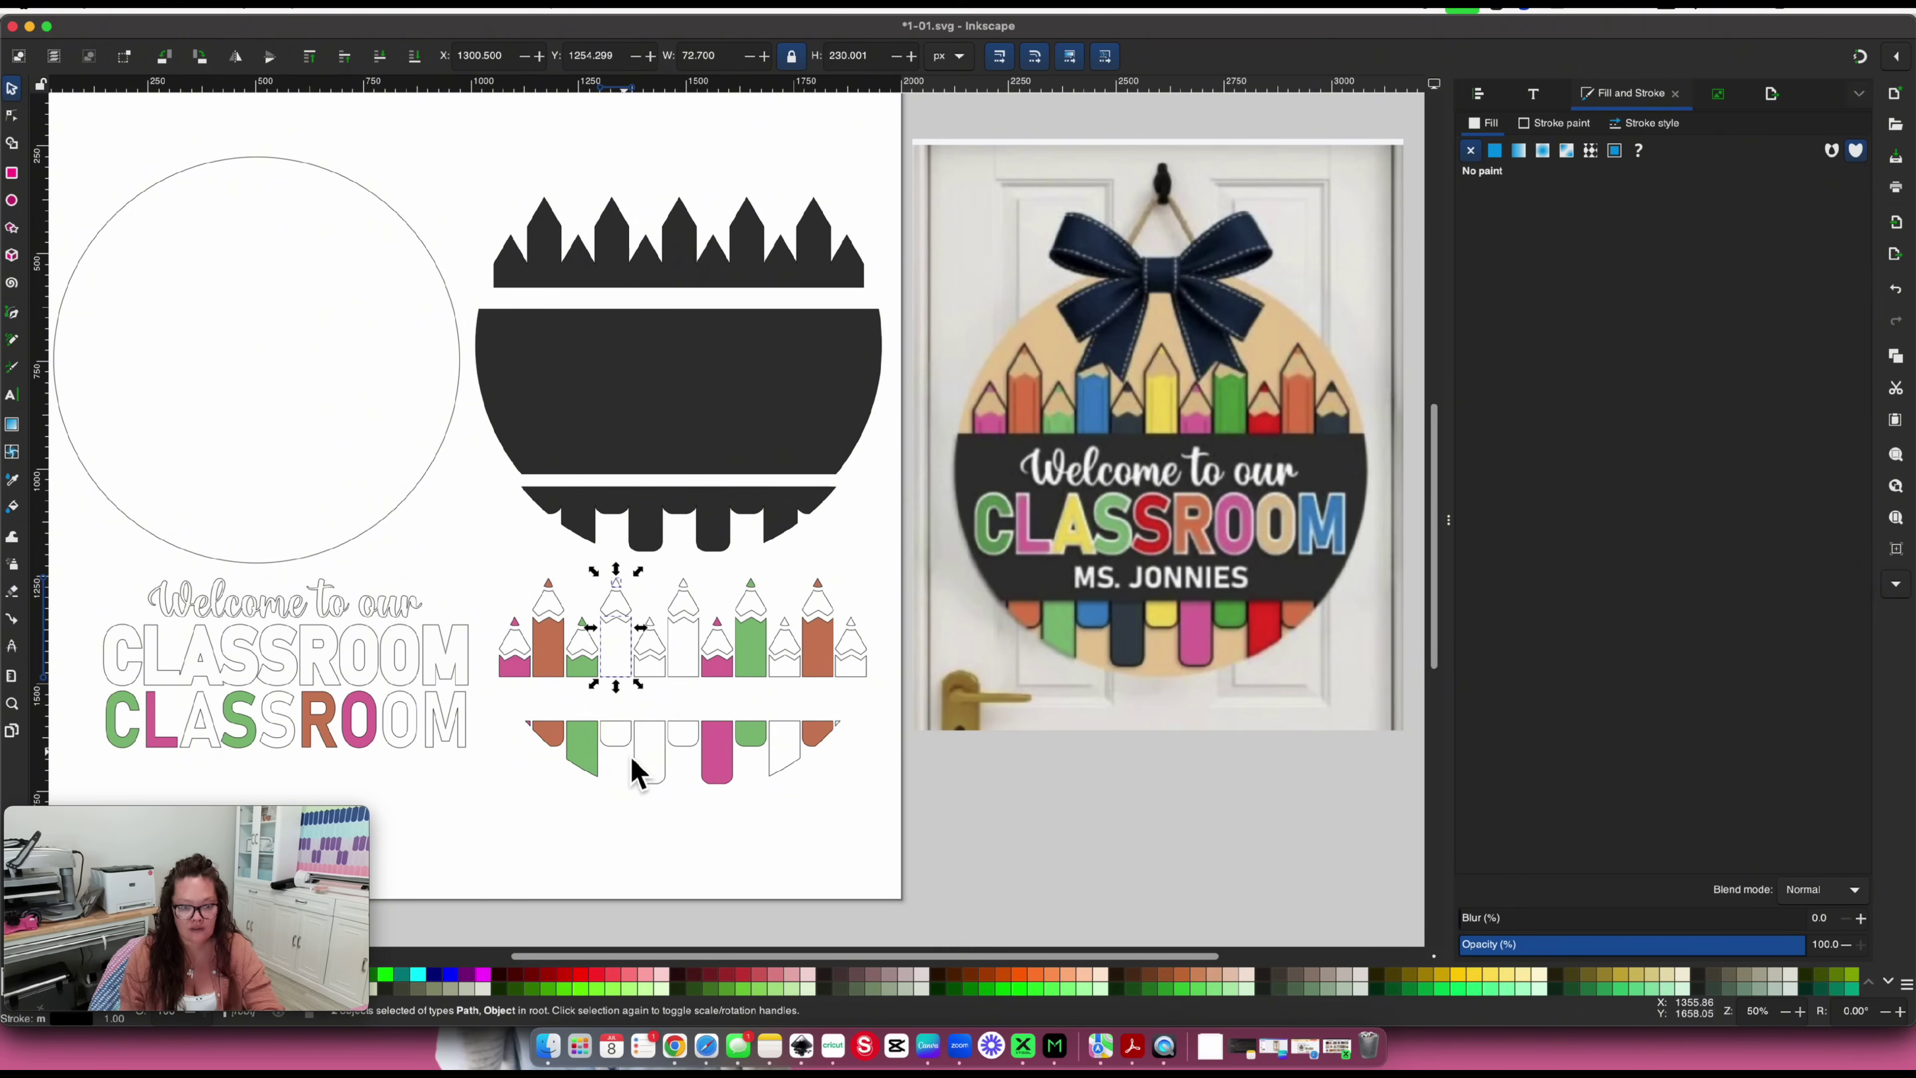
pyautogui.keyDown('shift'); pyautogui.click(625, 741); pyautogui.keyUp('shift')
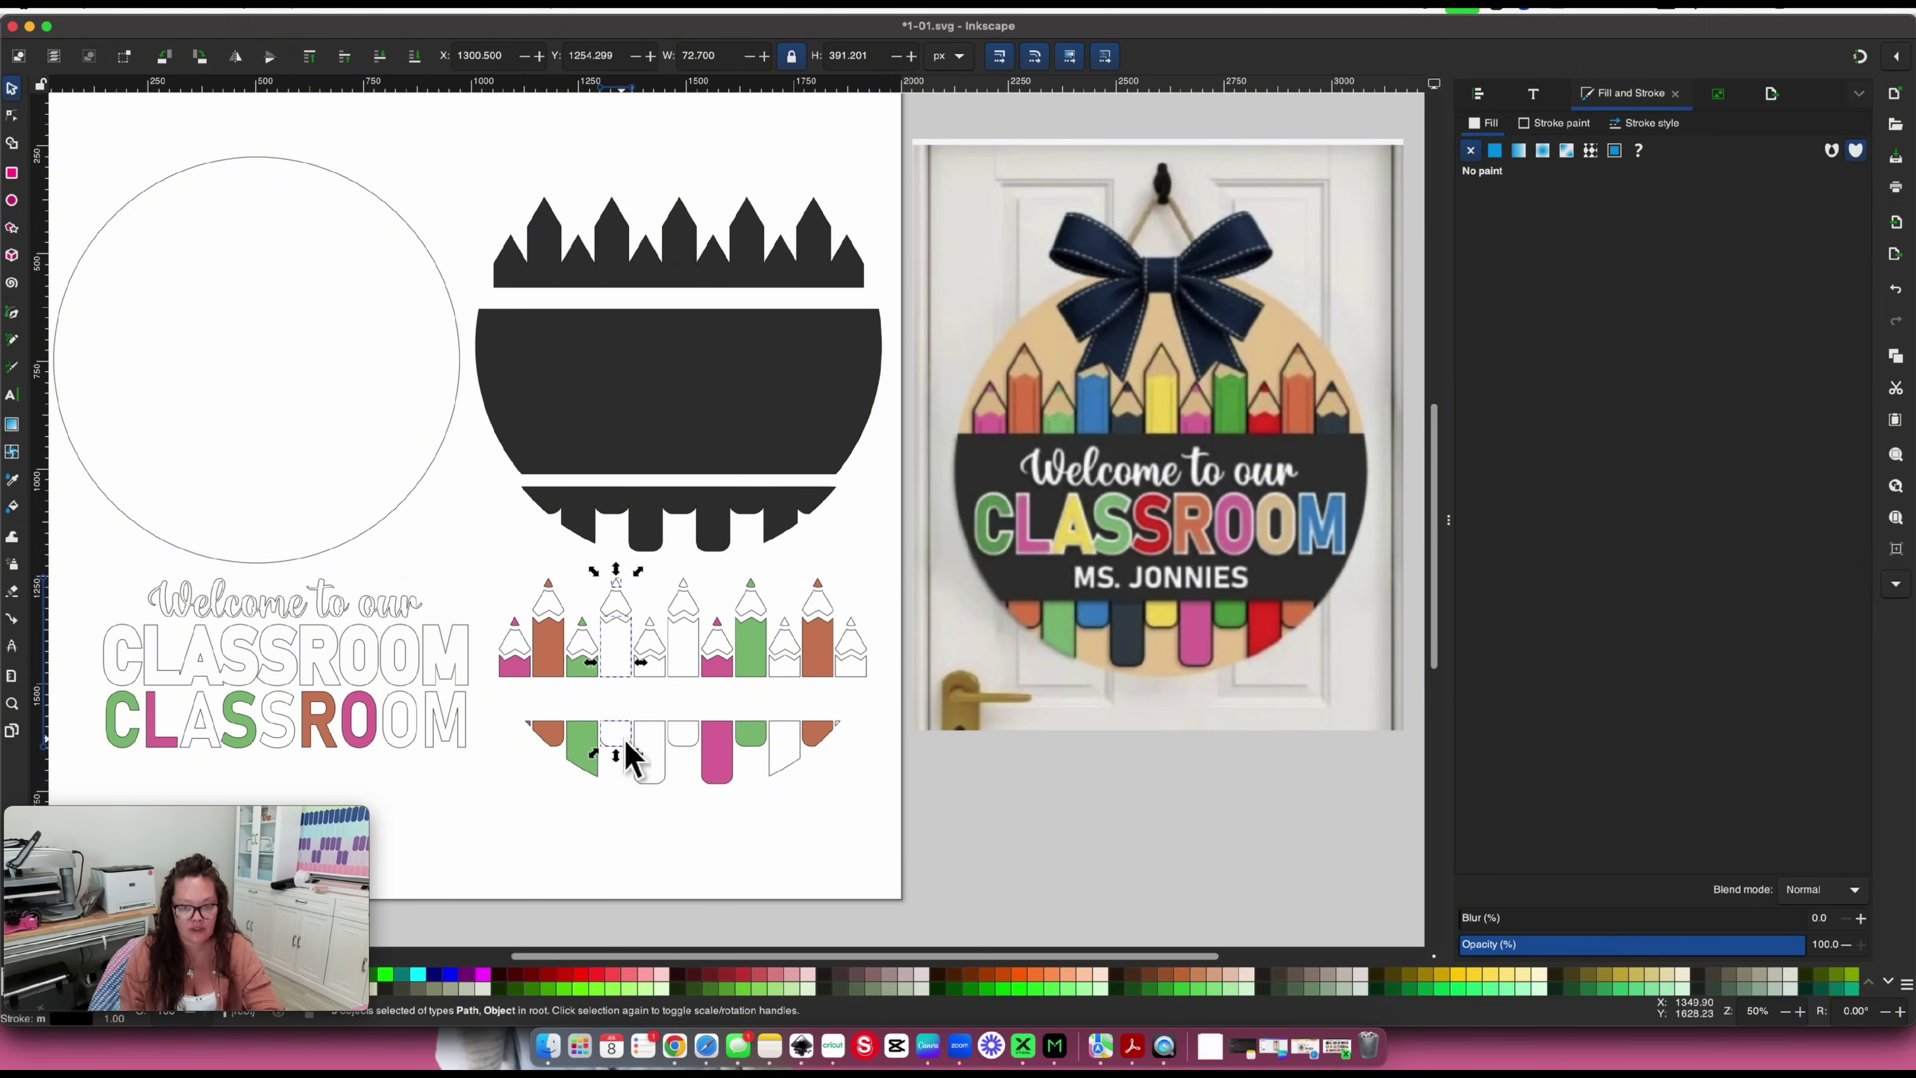
pyautogui.keyDown('shift'); pyautogui.click(457, 744); pyautogui.keyUp('shift')
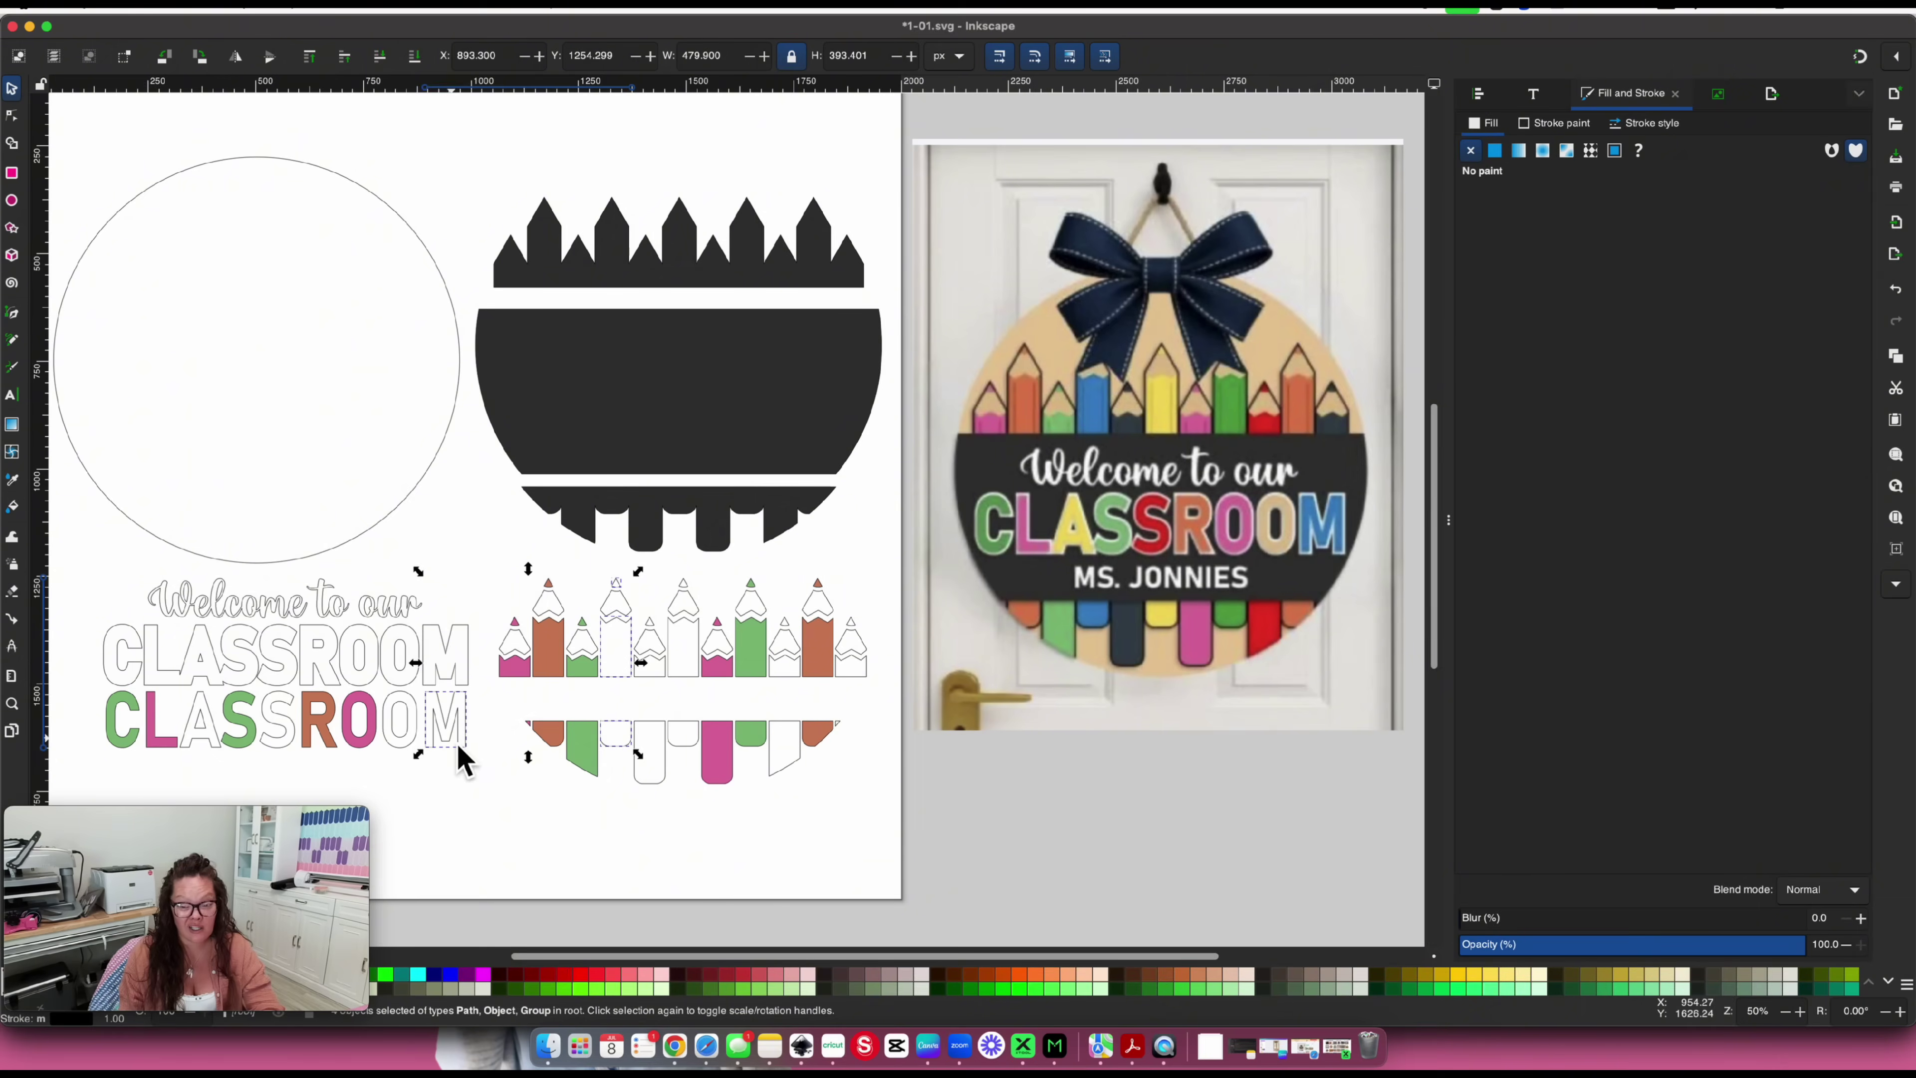
pyautogui.click(1494, 150)
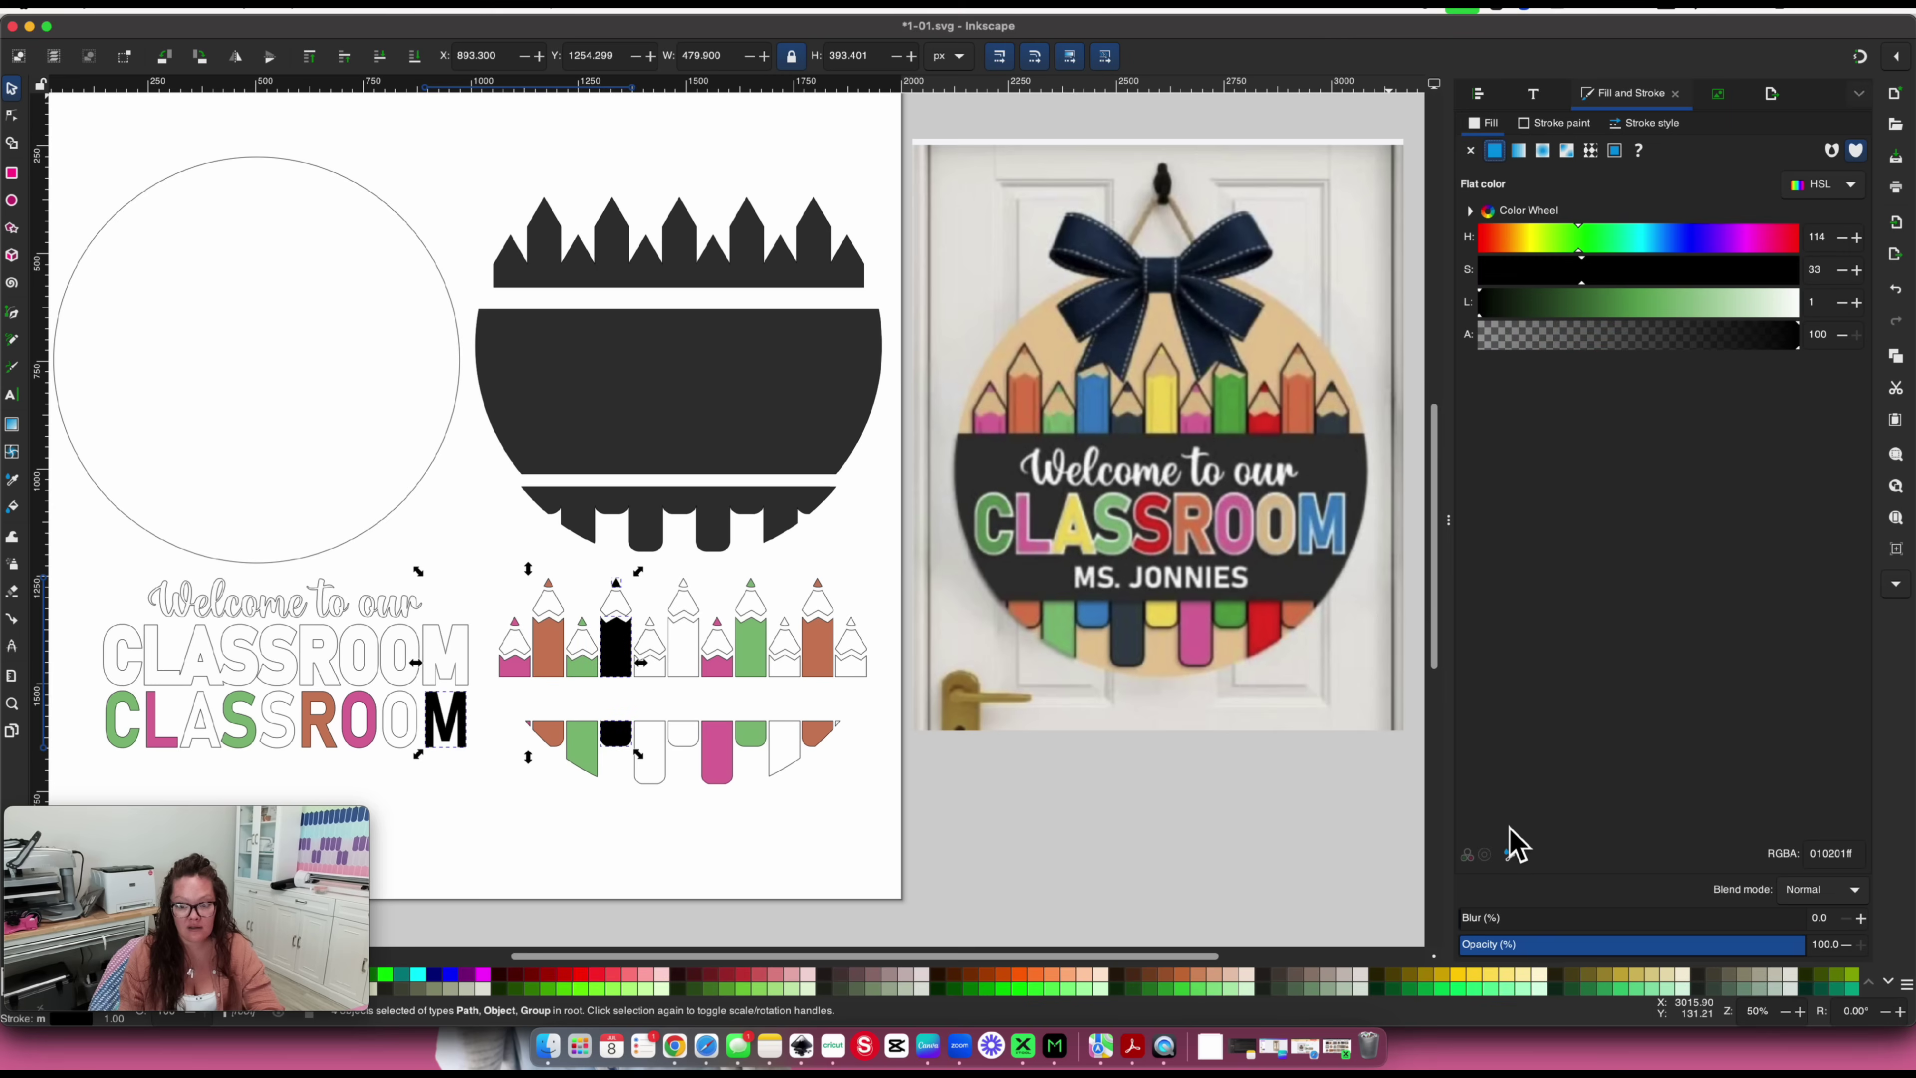
pyautogui.click(1510, 854)
pyautogui.click(1352, 550)
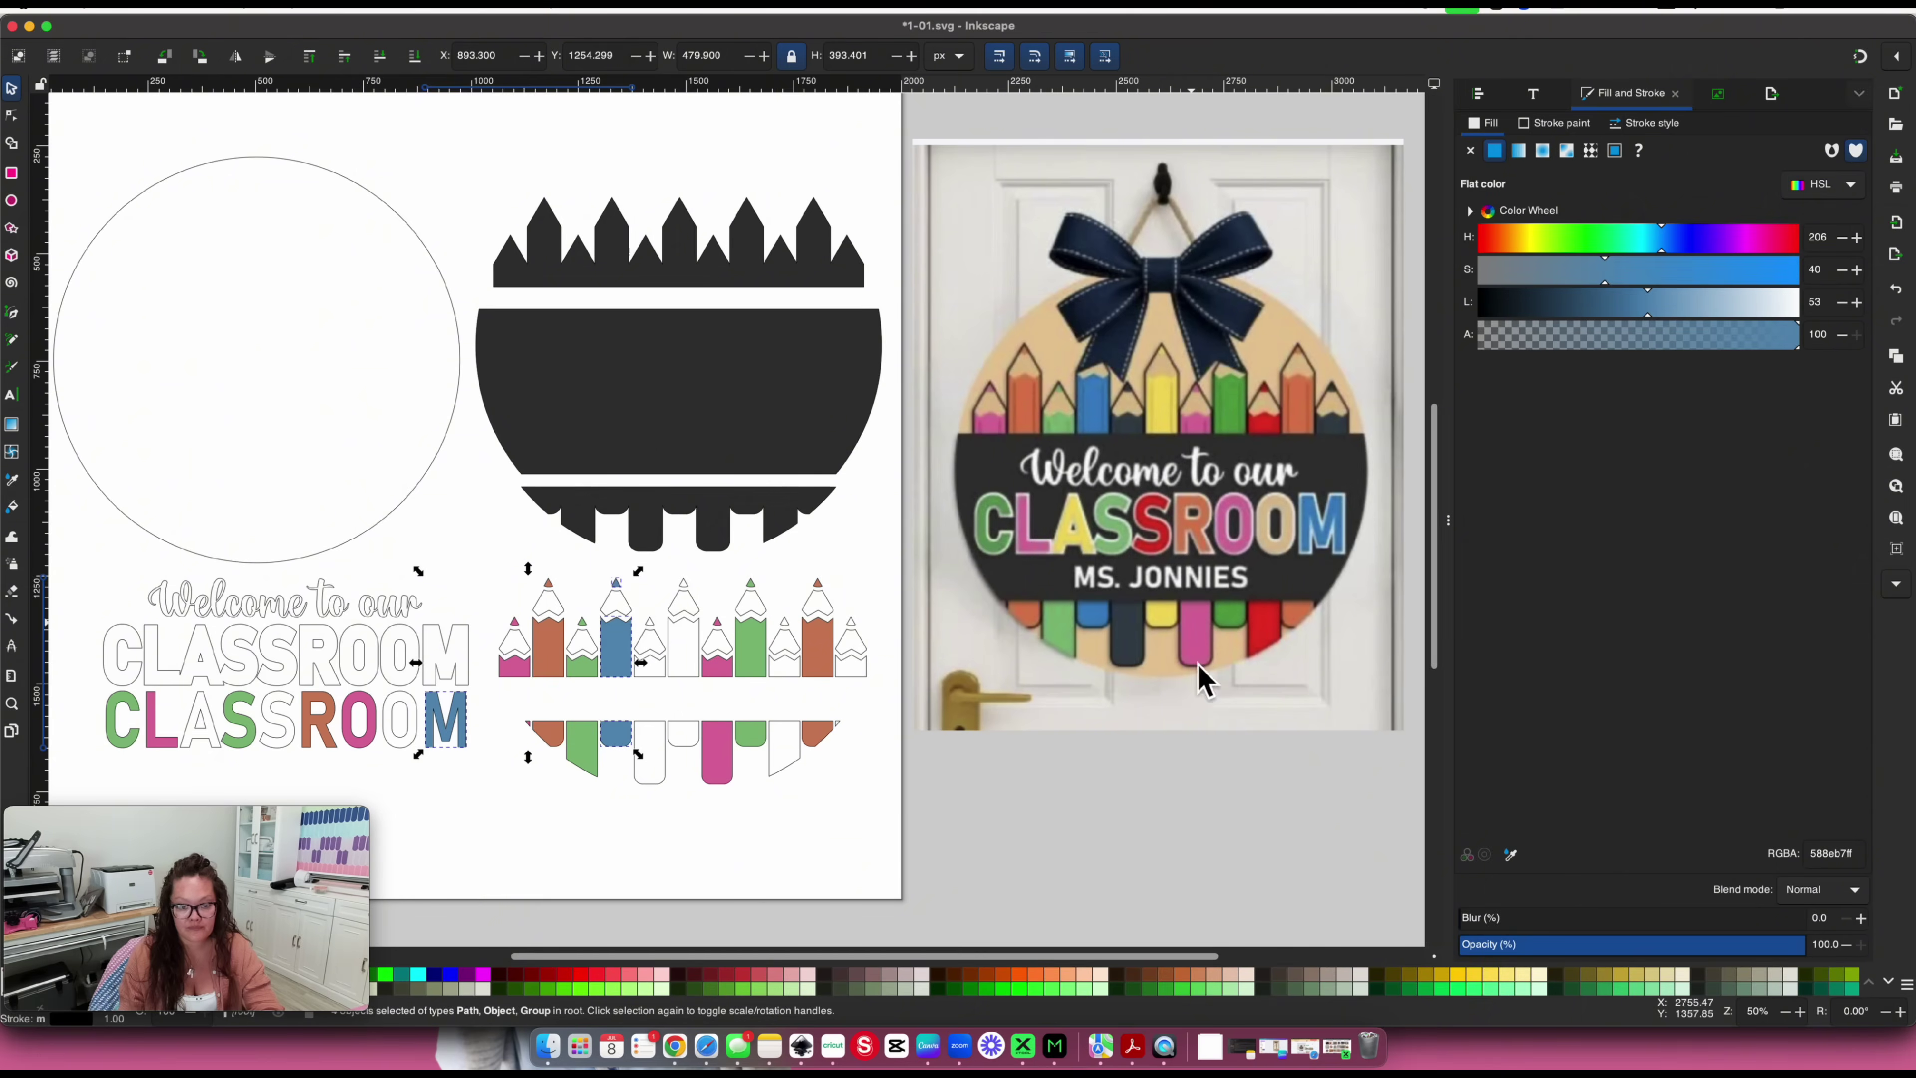
pyautogui.click(743, 835)
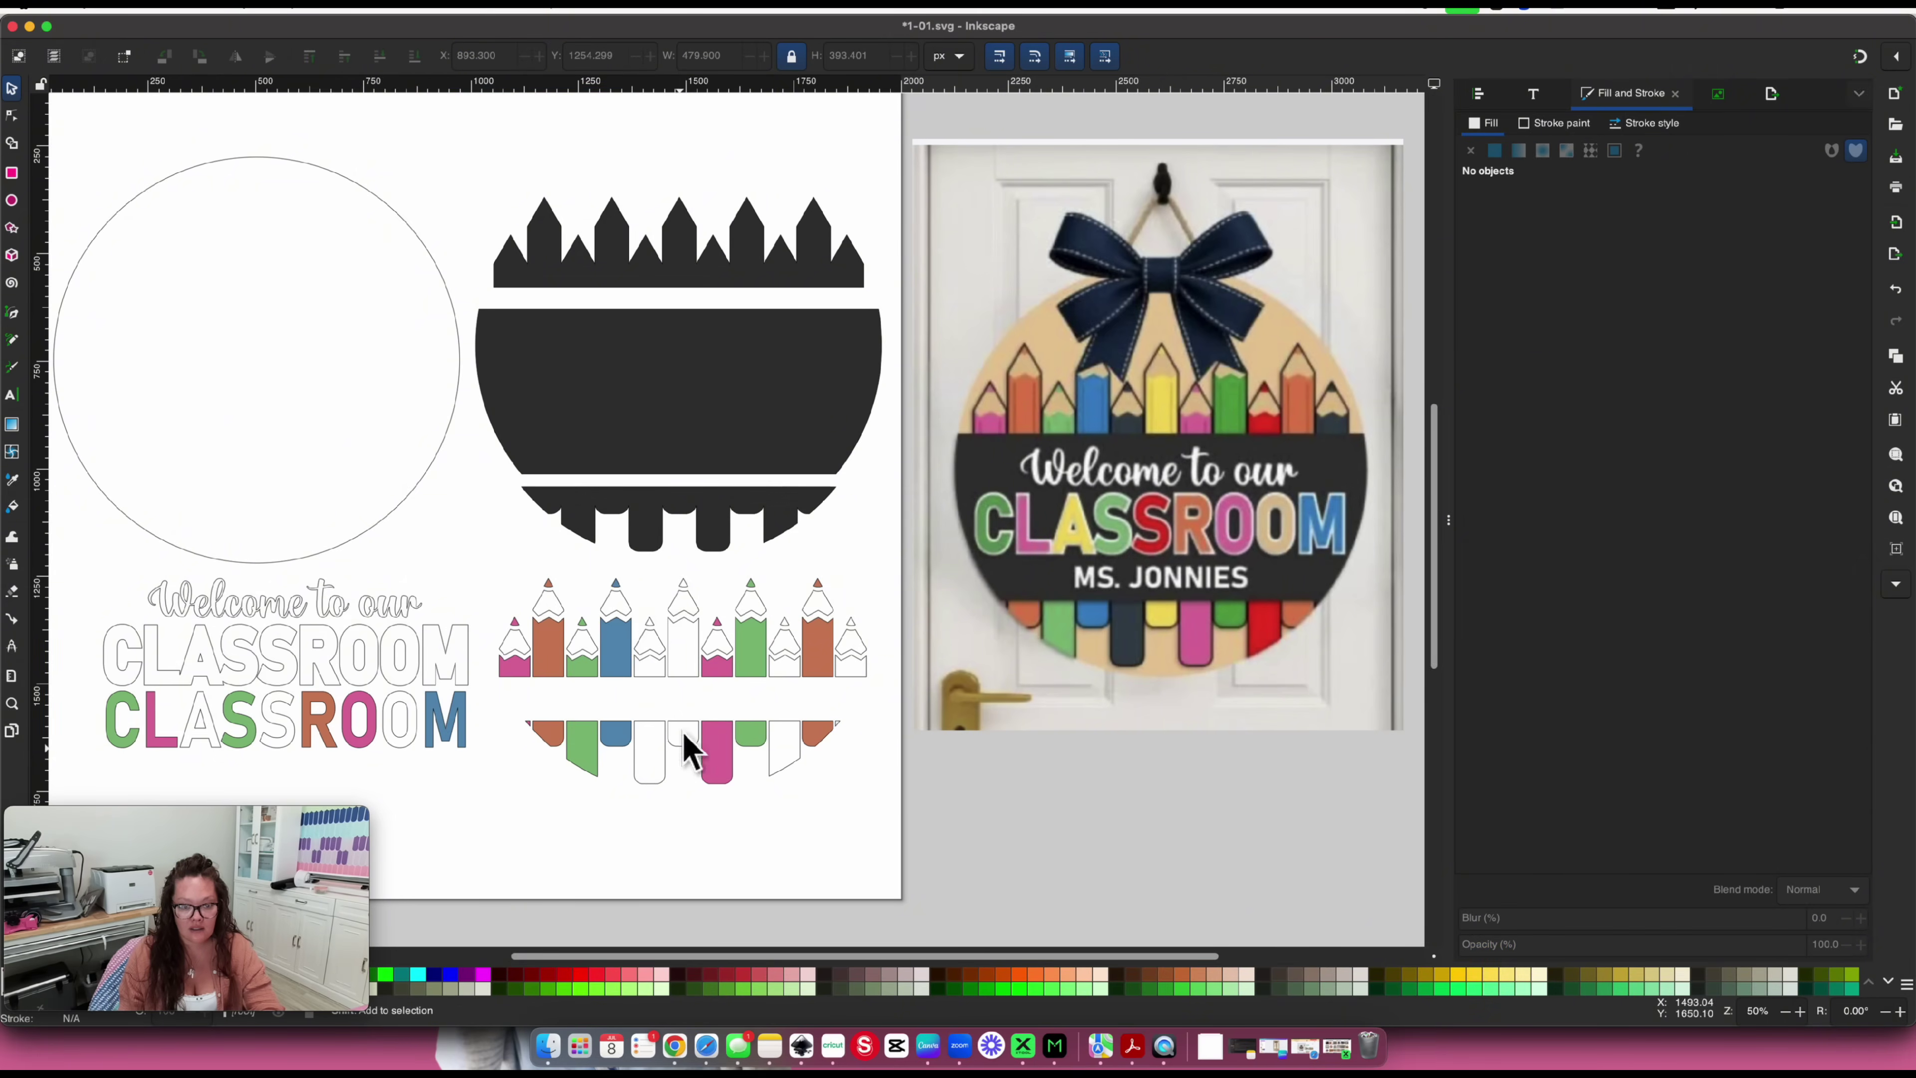
# Fill two small pencils and a bottom tab with the sign's dark slate grey #42403f
pyautogui.keyDown('shift'); pyautogui.click(656, 639); pyautogui.keyUp('shift')
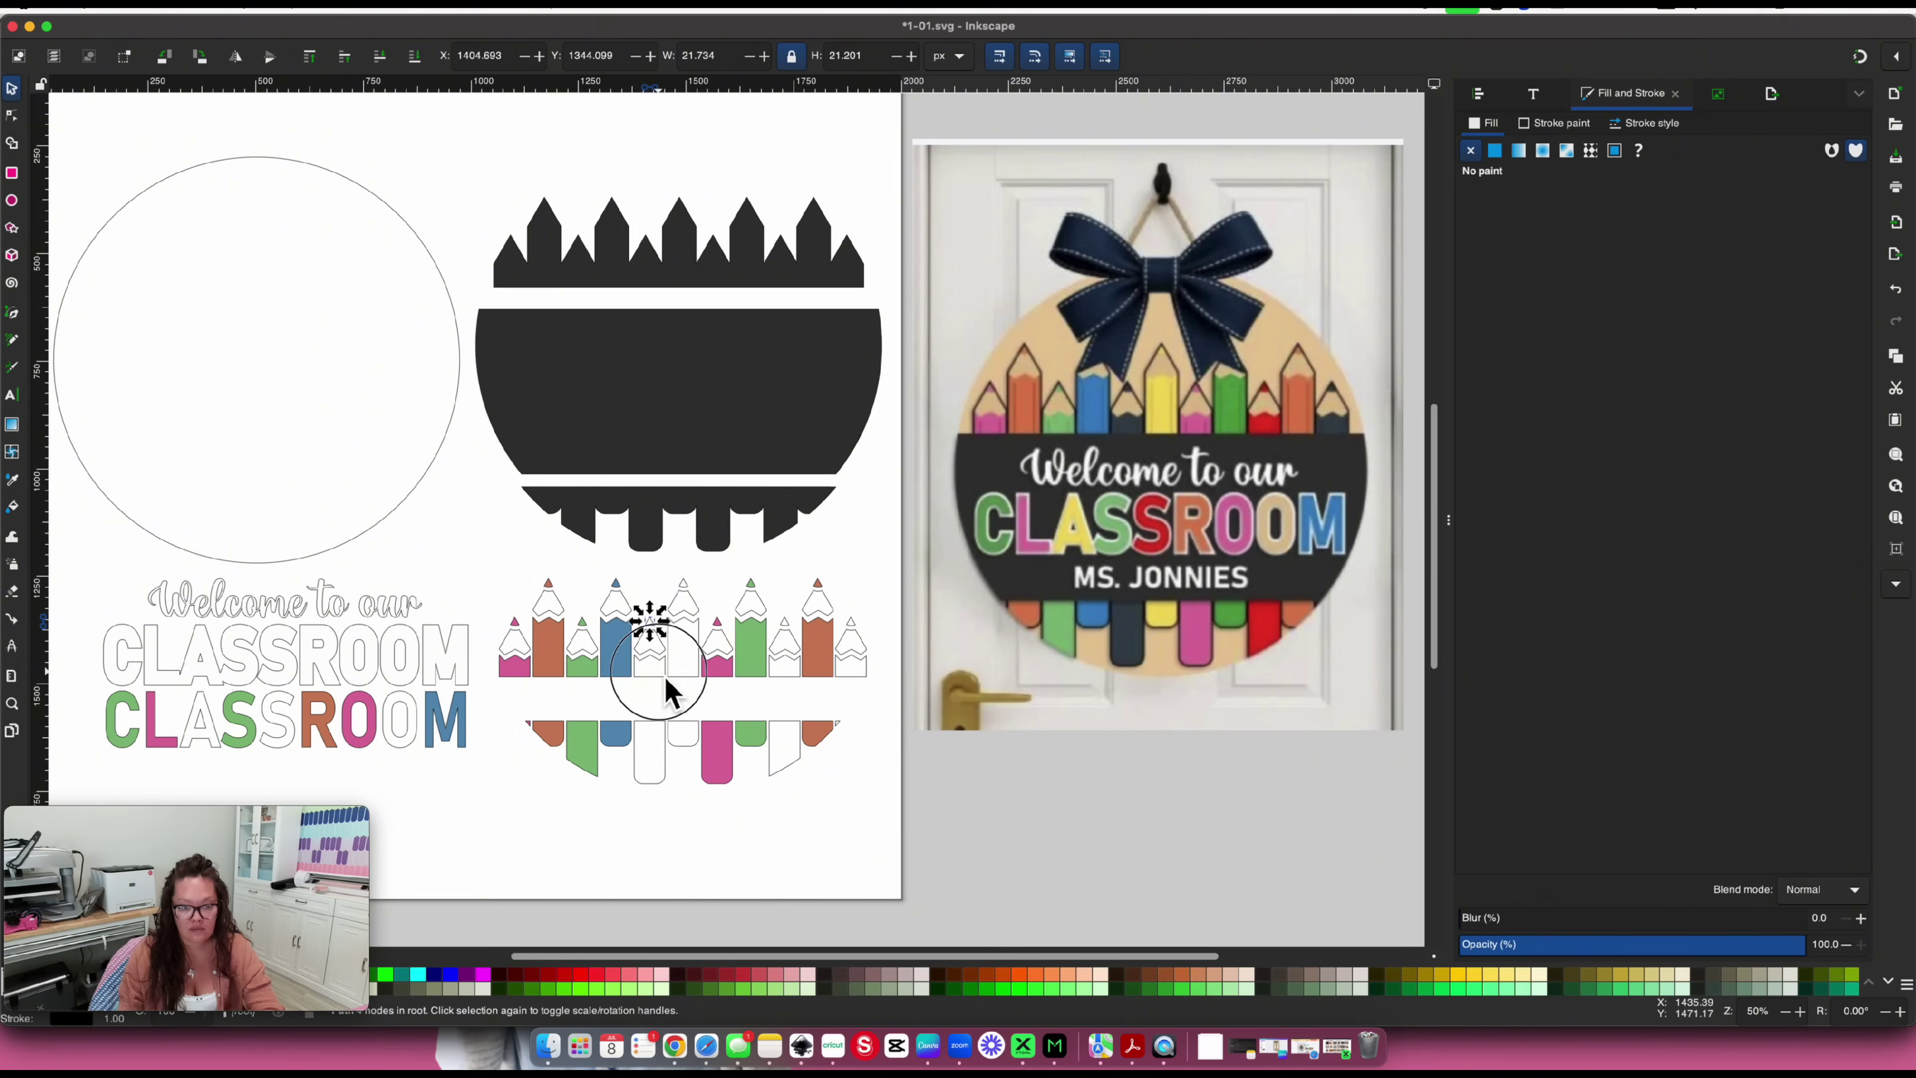
pyautogui.keyDown('shift'); pyautogui.click(668, 676); pyautogui.keyUp('shift')
pyautogui.keyDown('shift'); pyautogui.click(653, 778); pyautogui.keyUp('shift')
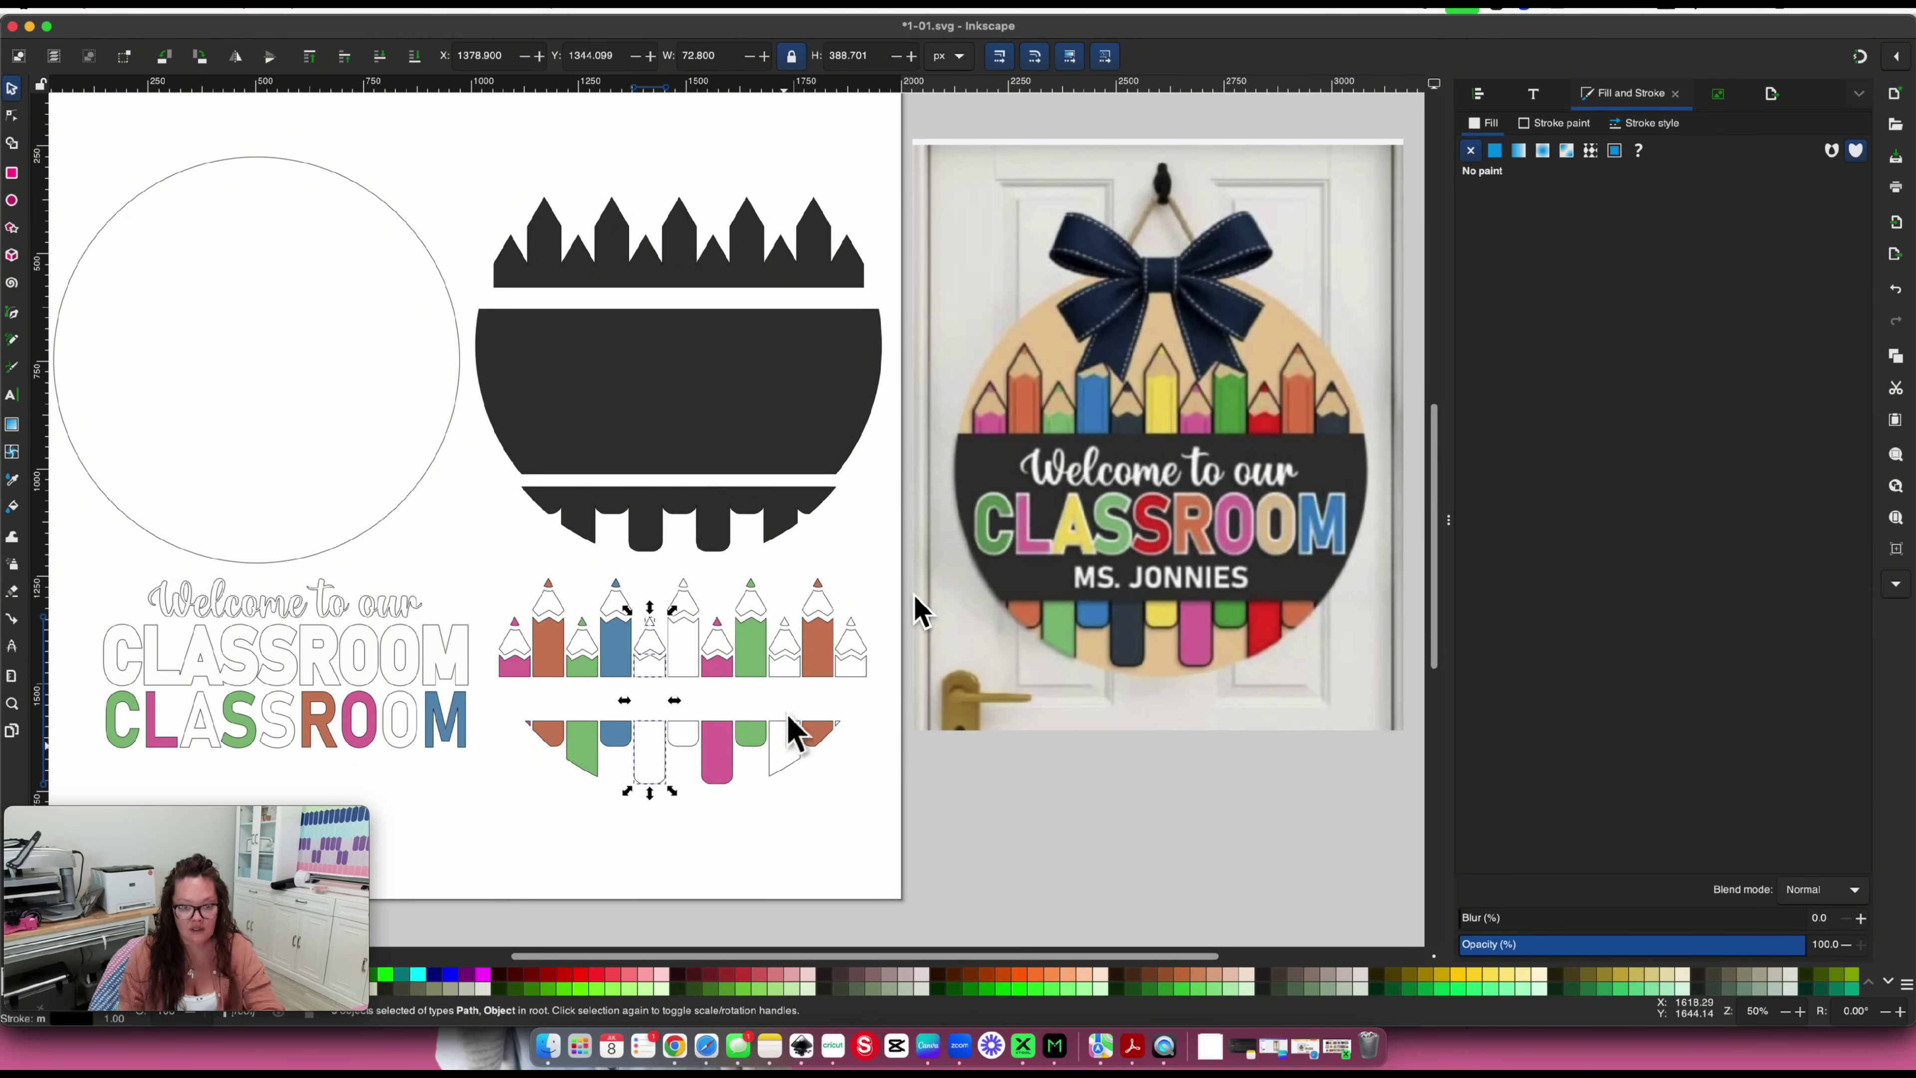
pyautogui.keyDown('shift'); pyautogui.click(852, 640); pyautogui.keyUp('shift')
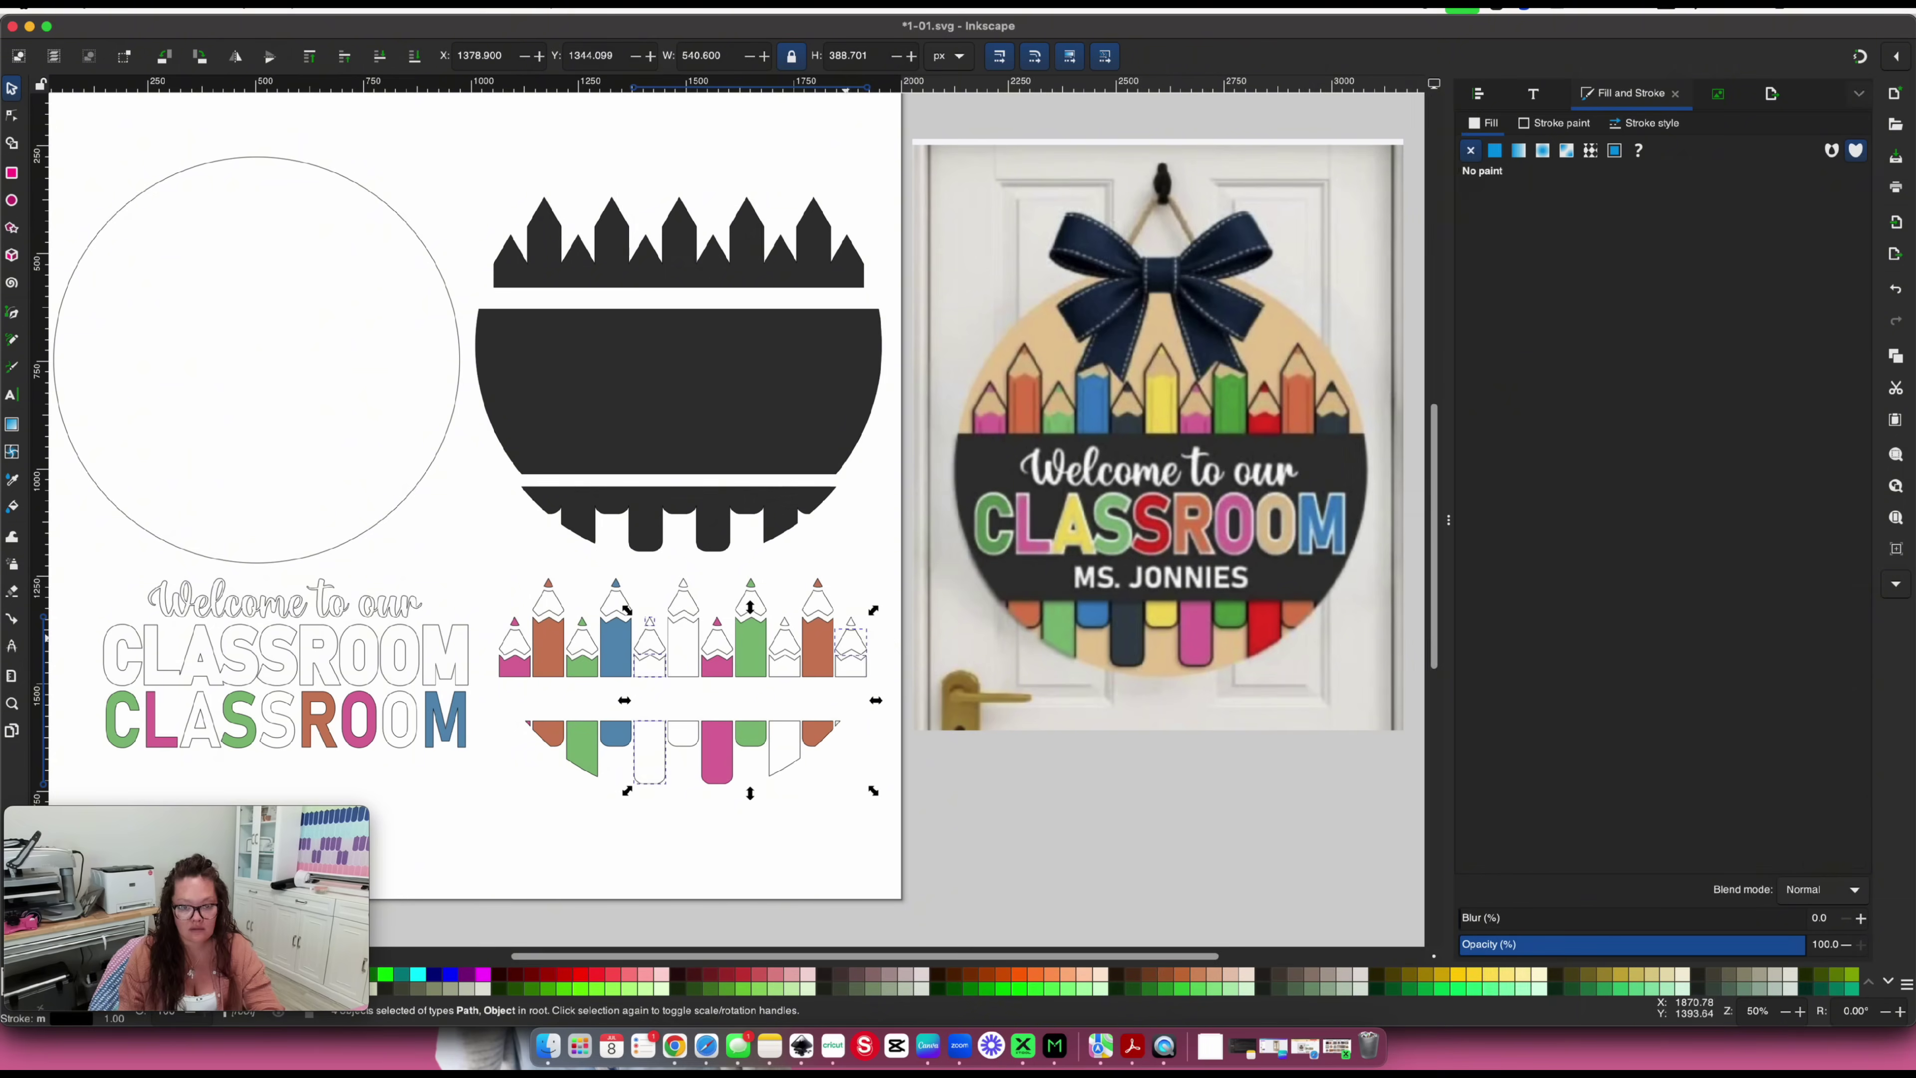
pyautogui.press('super+shift+v')
pyautogui.click(1520, 858)
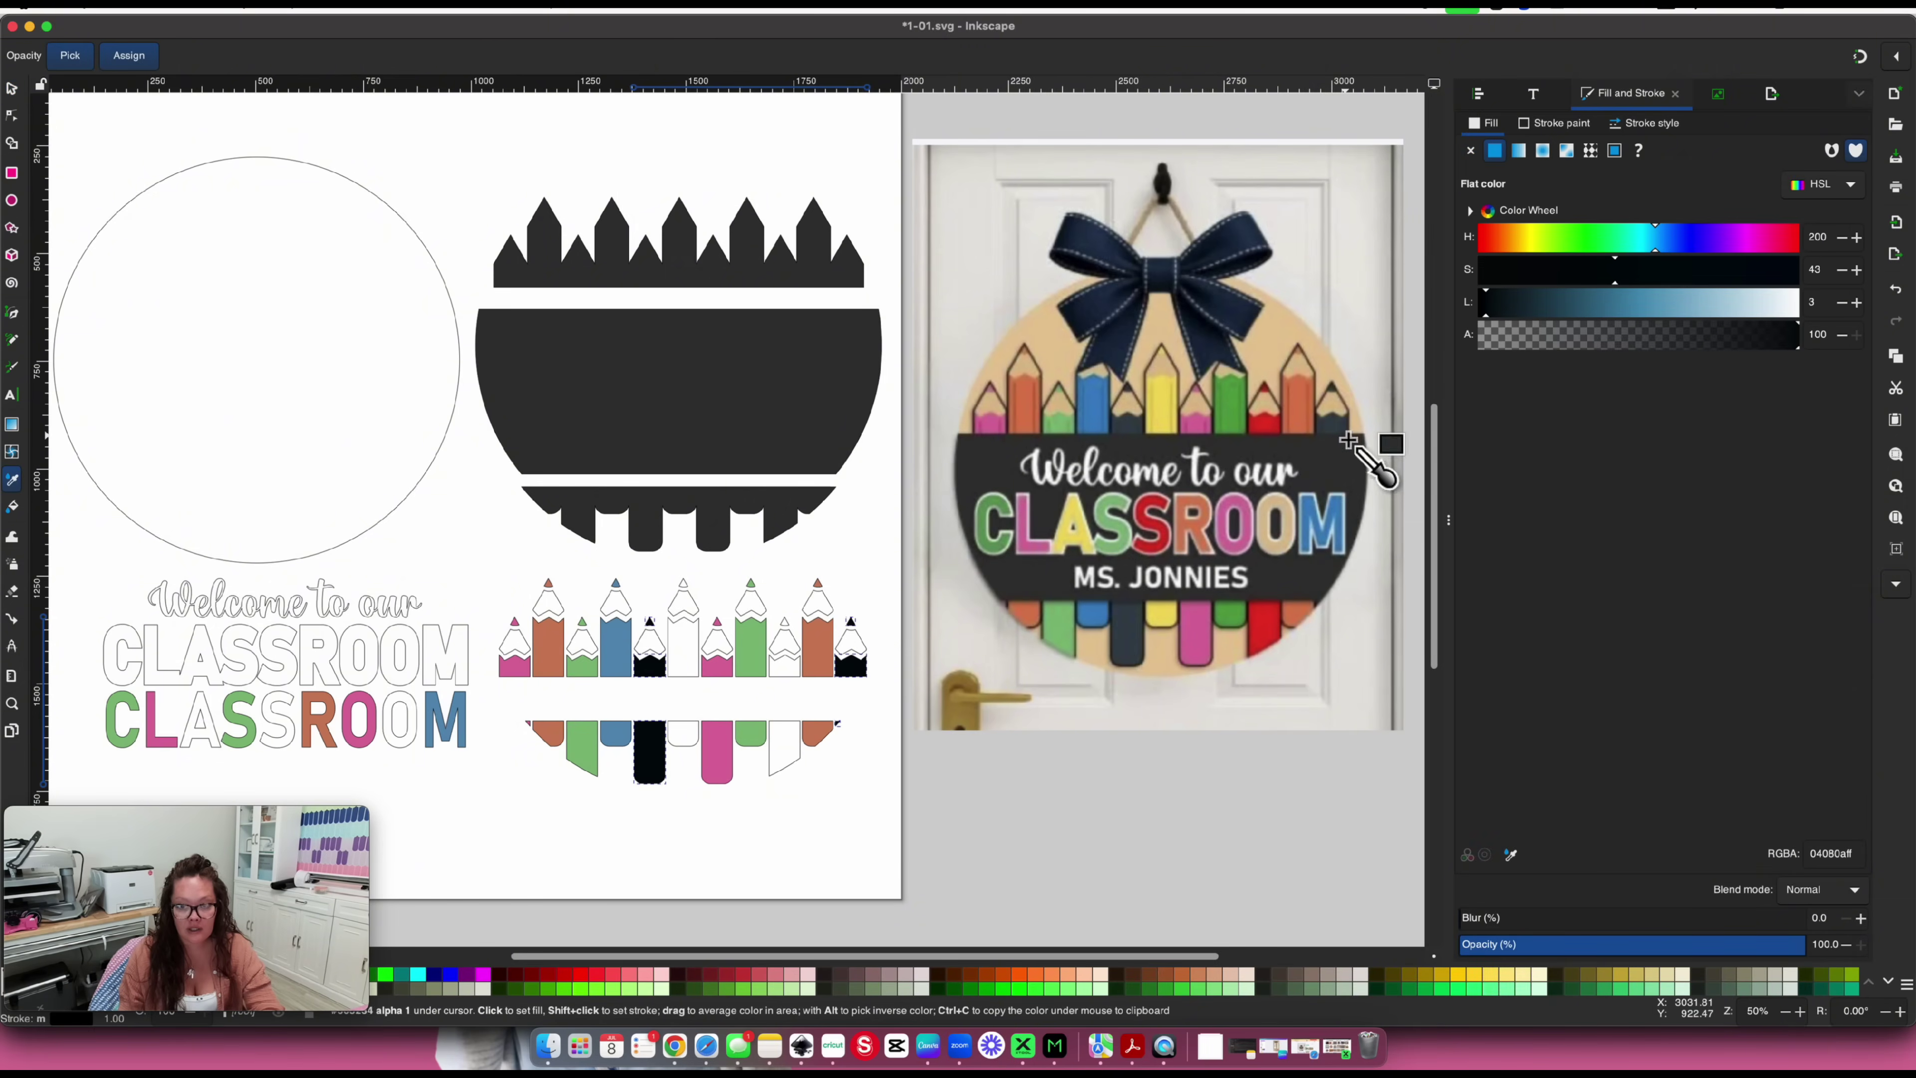
pyautogui.click(1339, 432)
pyautogui.press('s')
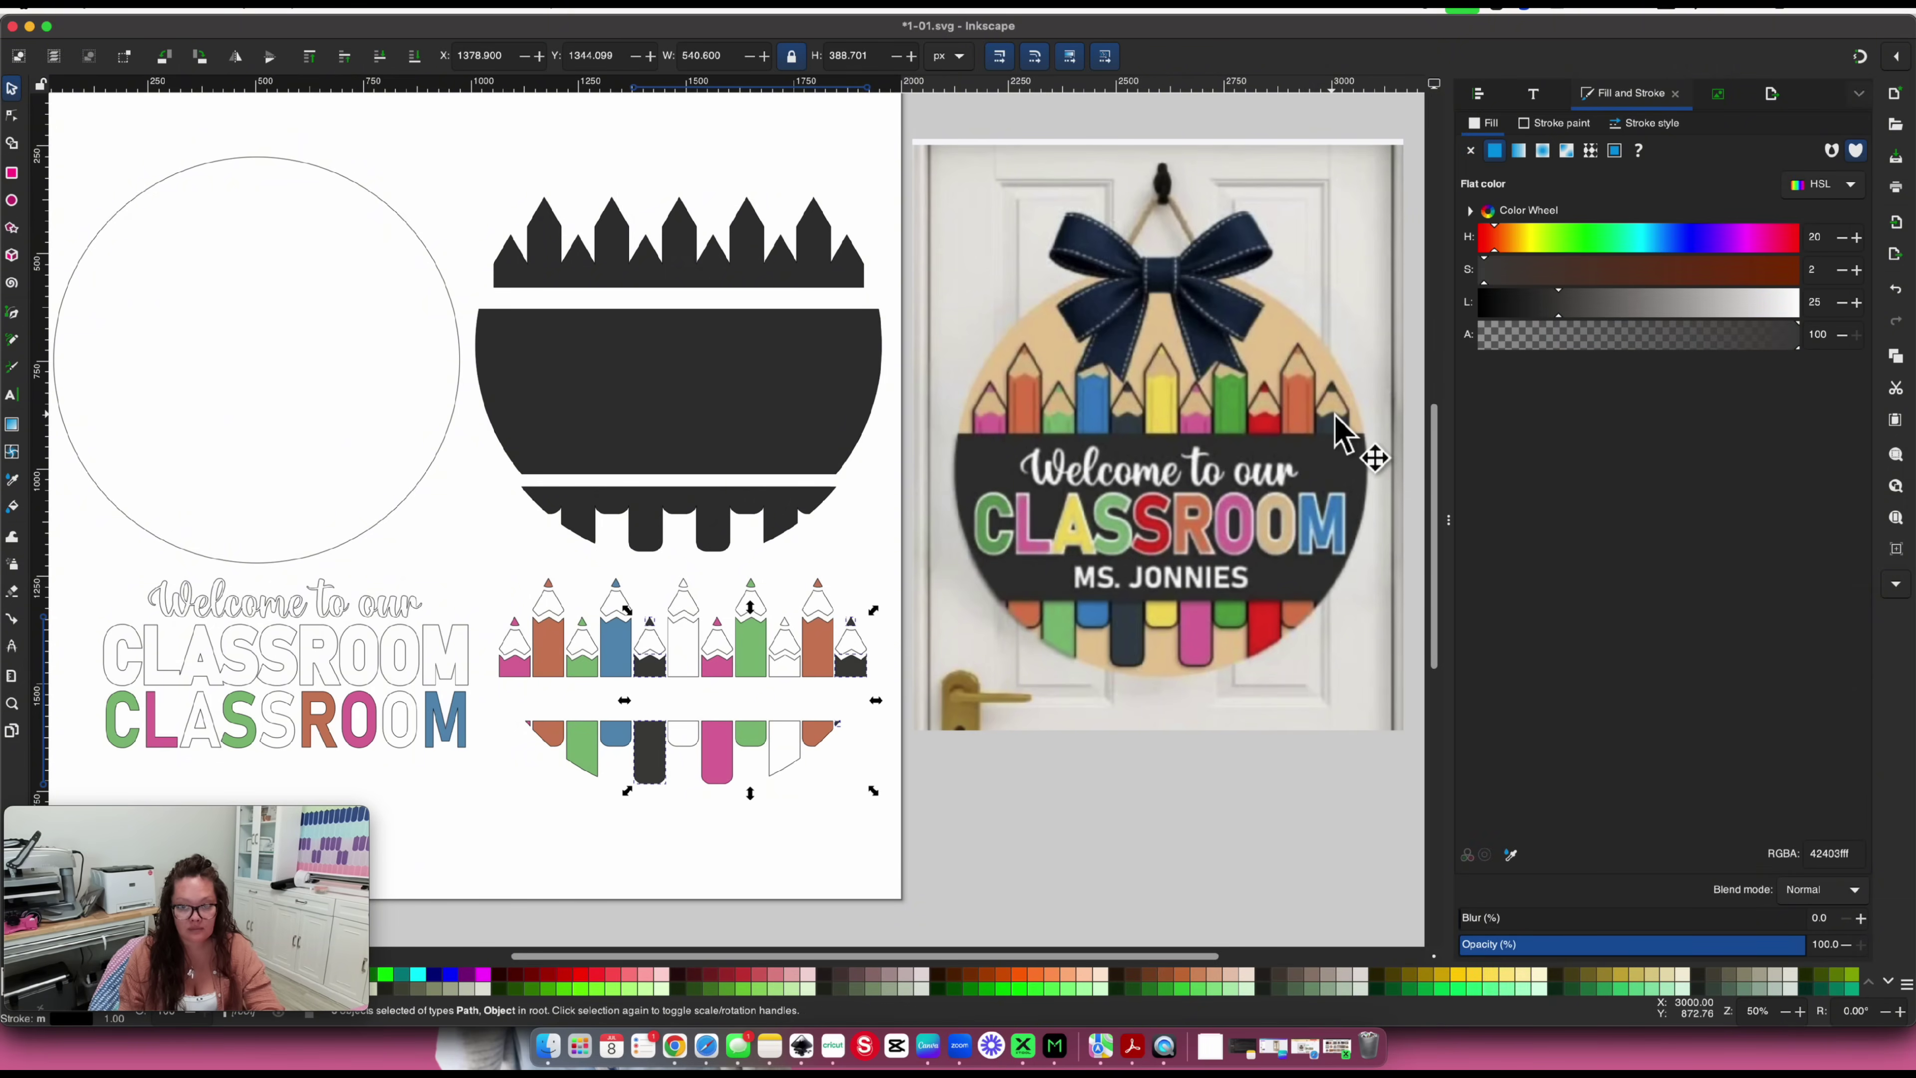
pyautogui.click(1511, 854)
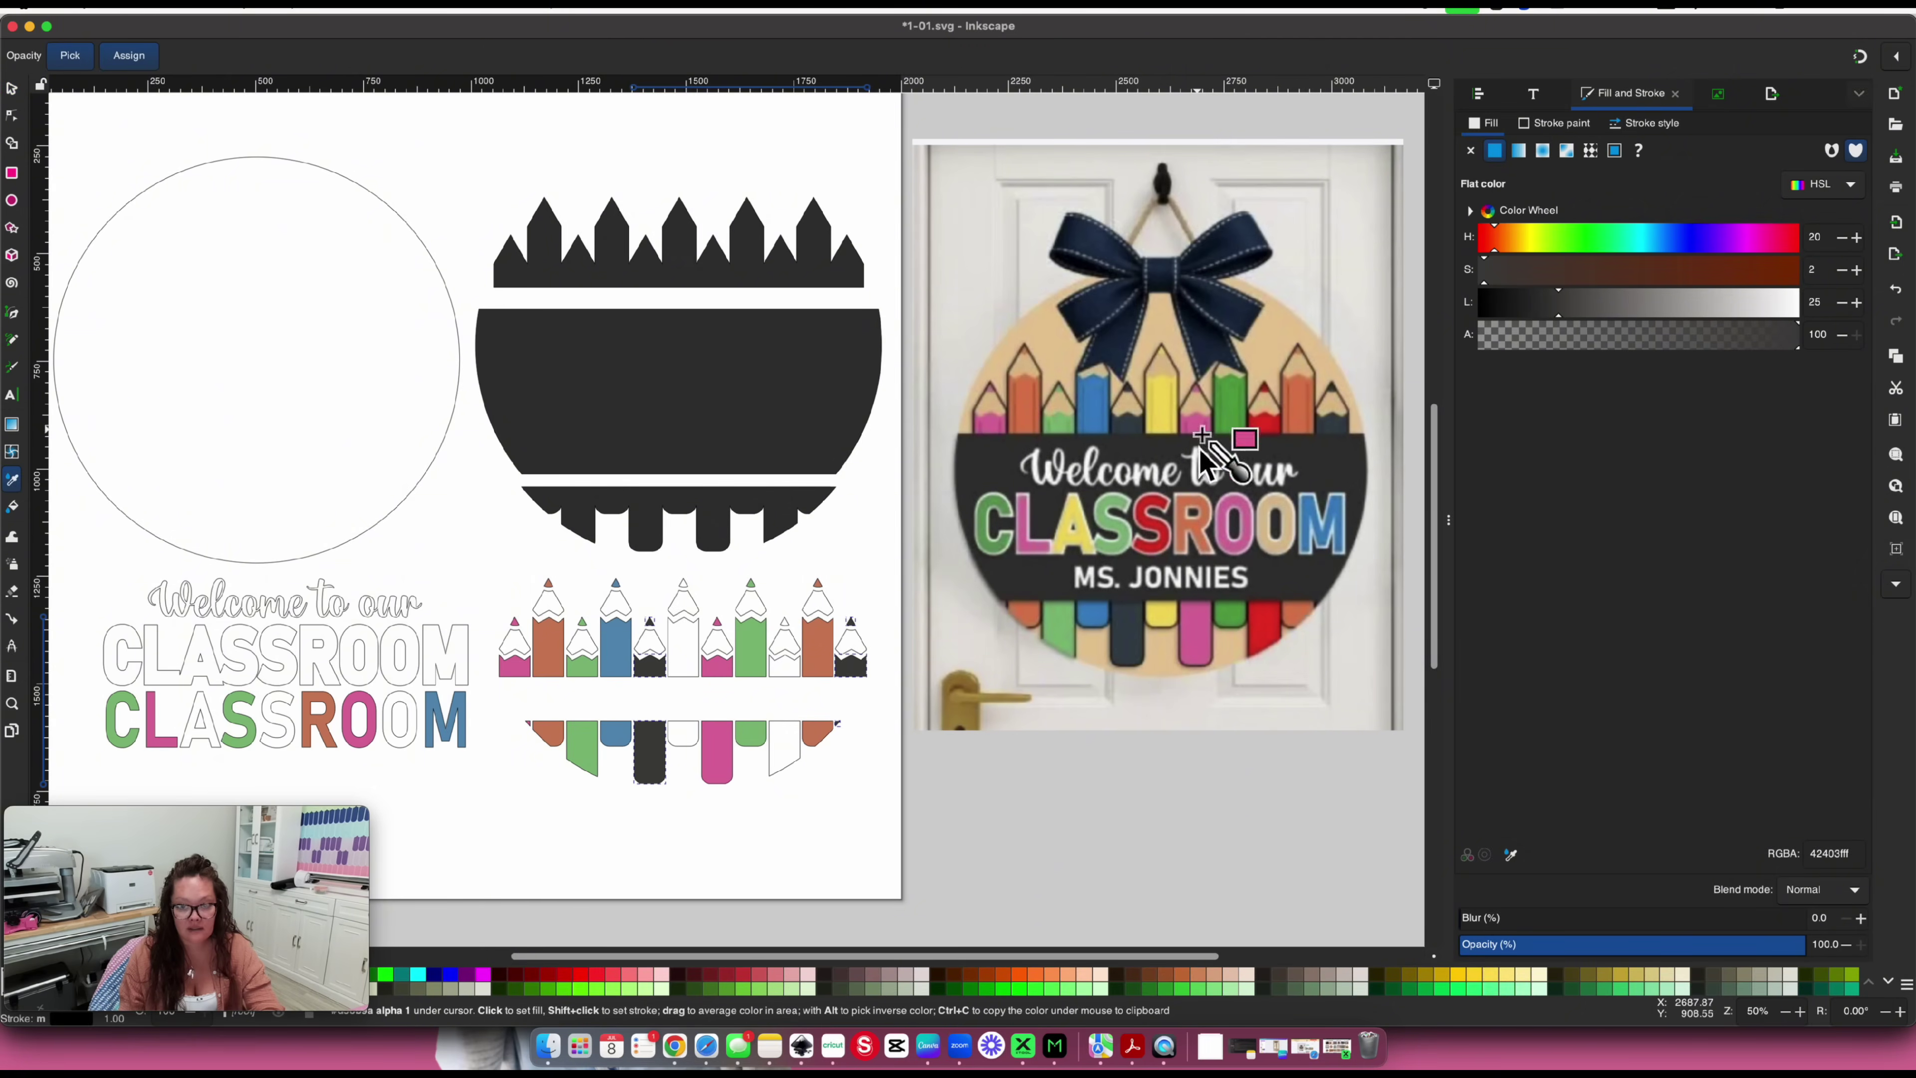
pyautogui.click(1131, 613)
pyautogui.press('s')
pyautogui.click(909, 850)
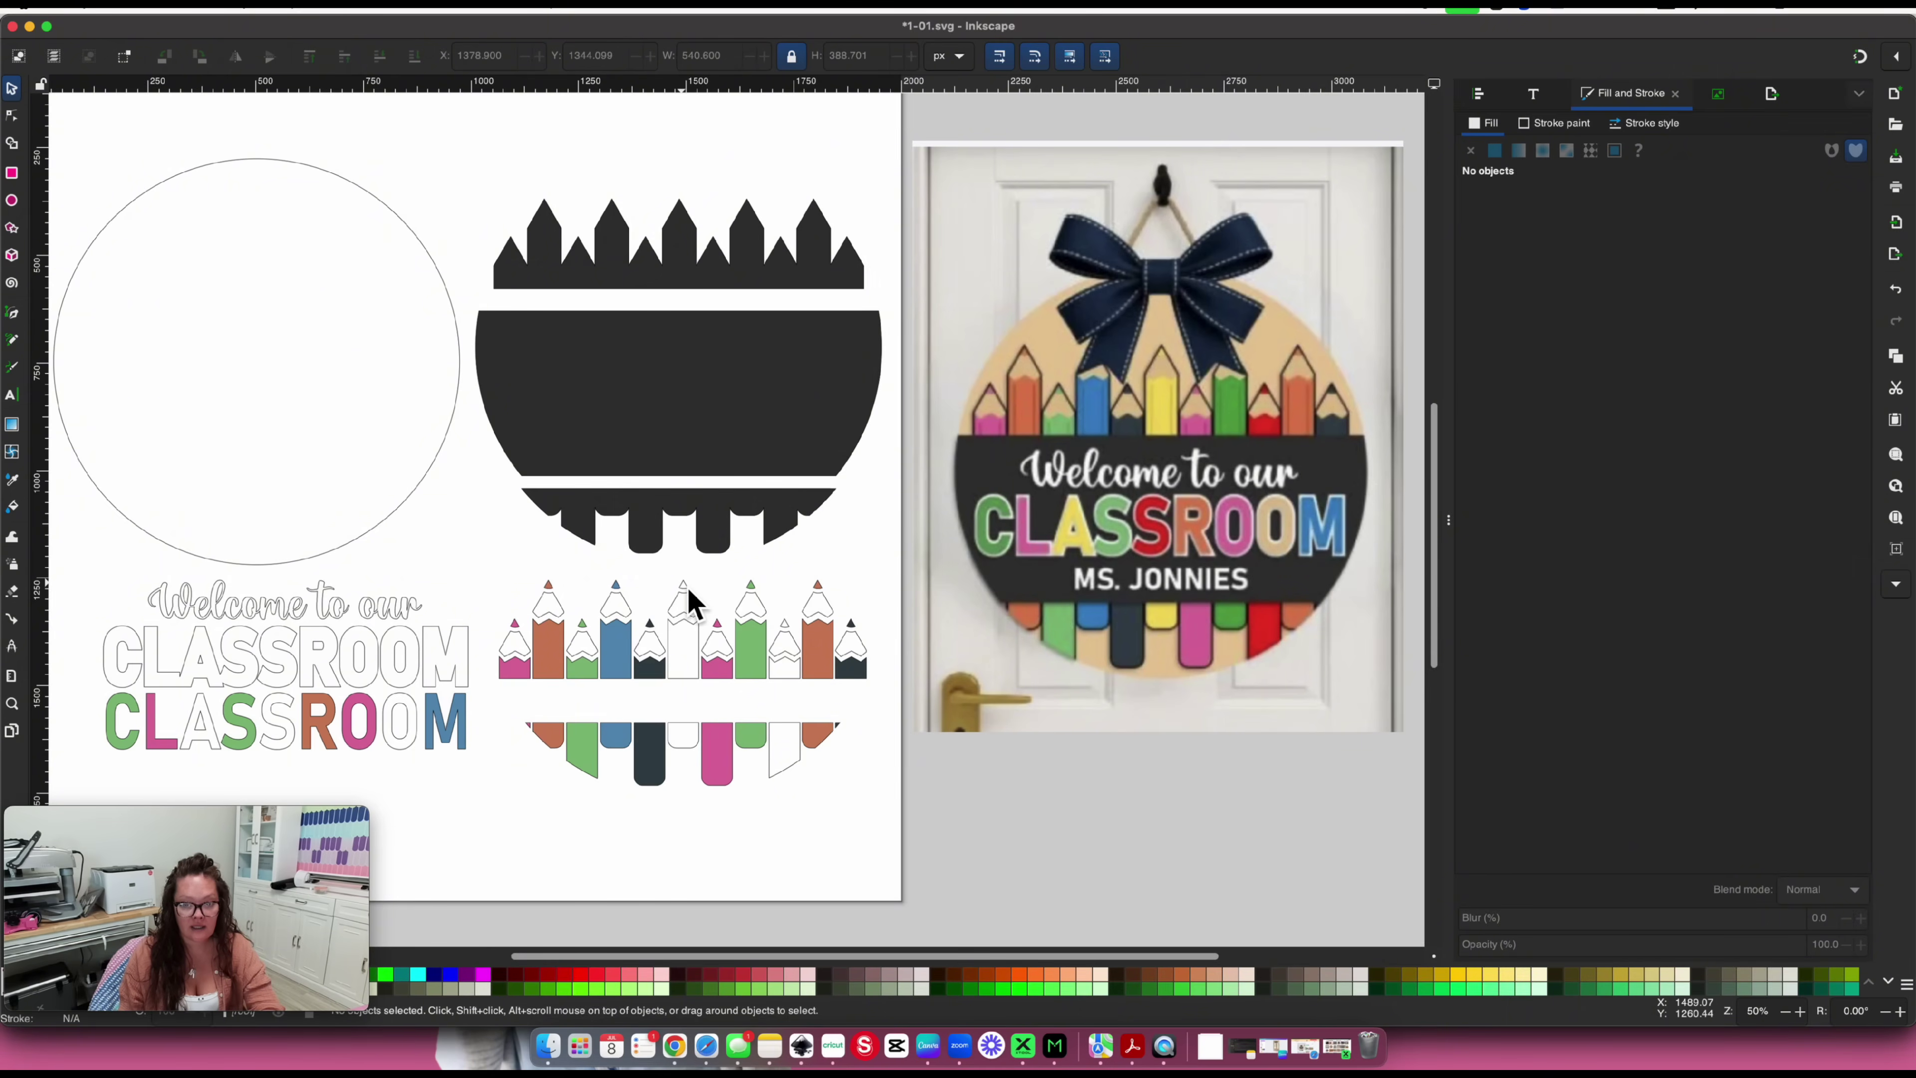
# Fill the tall middle pencil and the A with the reference yellow
pyautogui.click(684, 587)
pyautogui.keyDown('shift'); pyautogui.click(691, 636); pyautogui.keyUp('shift')
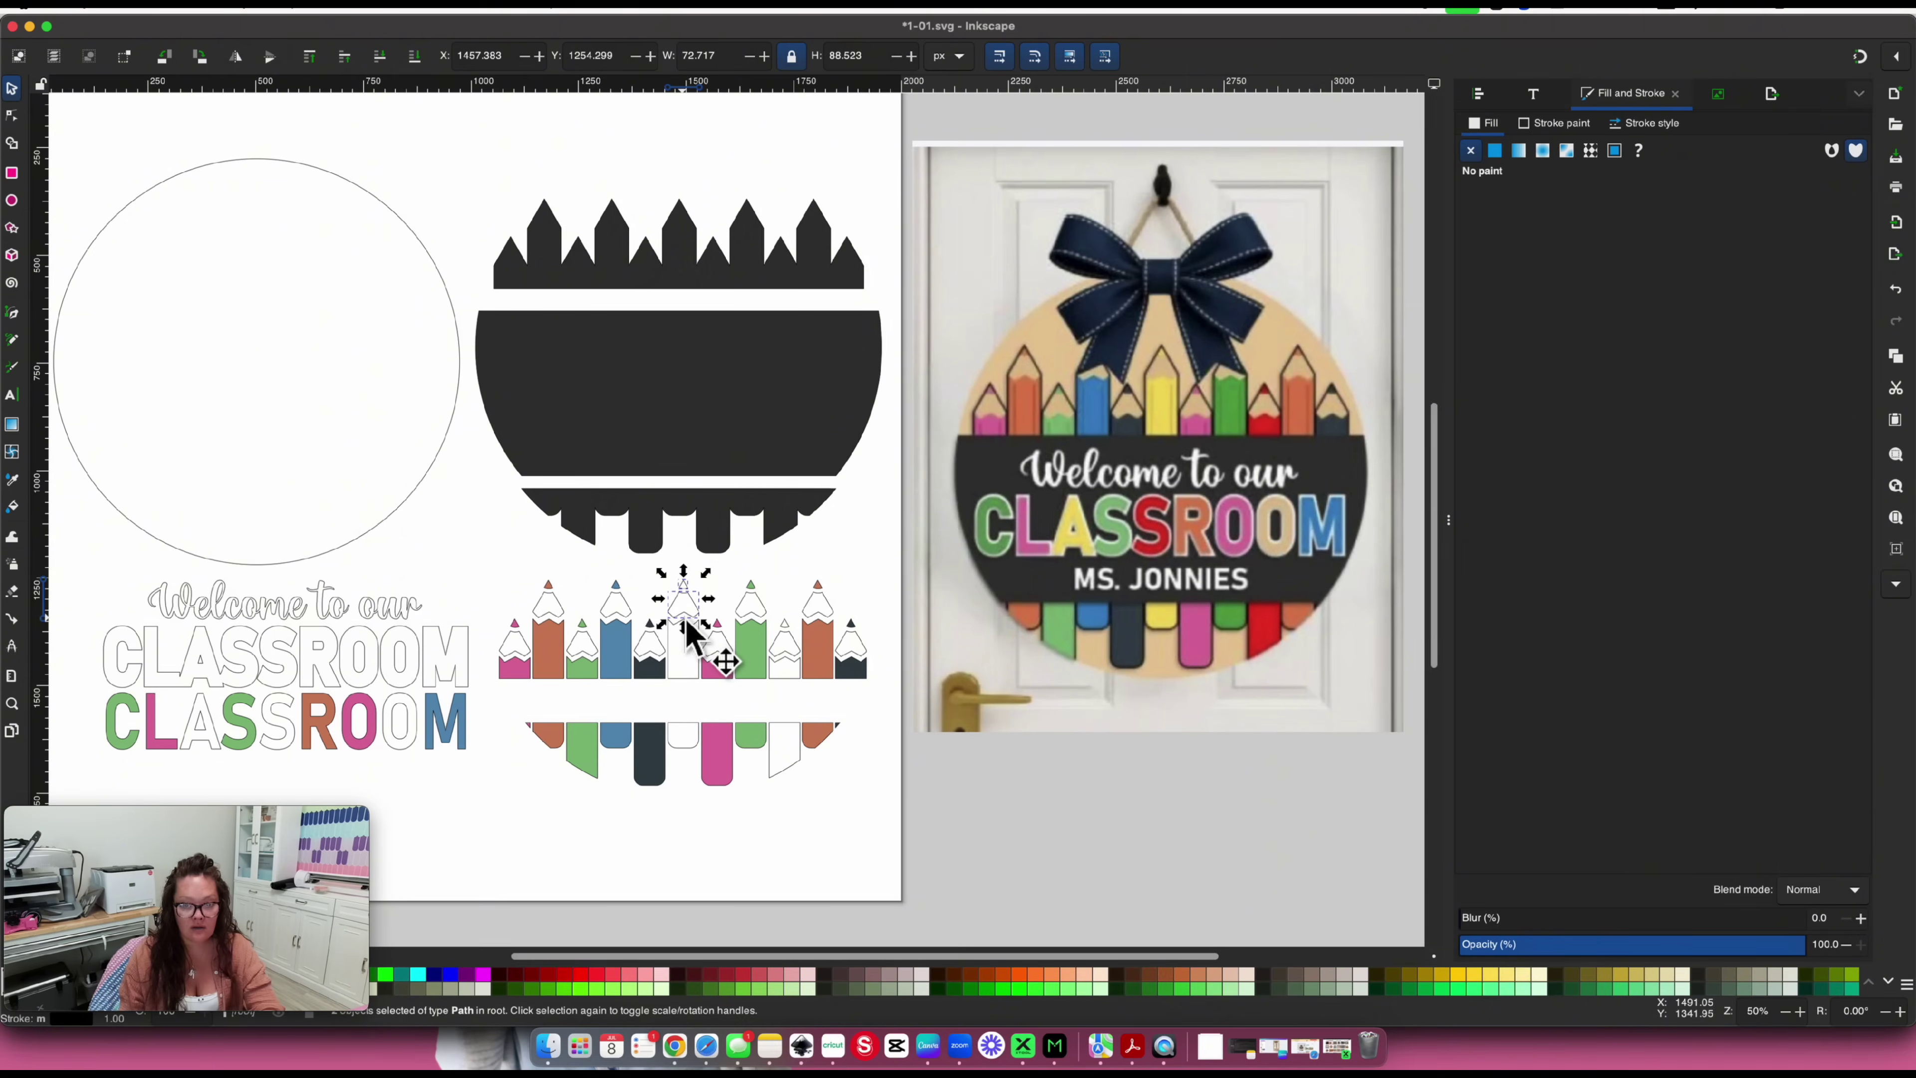
pyautogui.hotkey('ctrl', 'shift', 'v')
pyautogui.press('d')
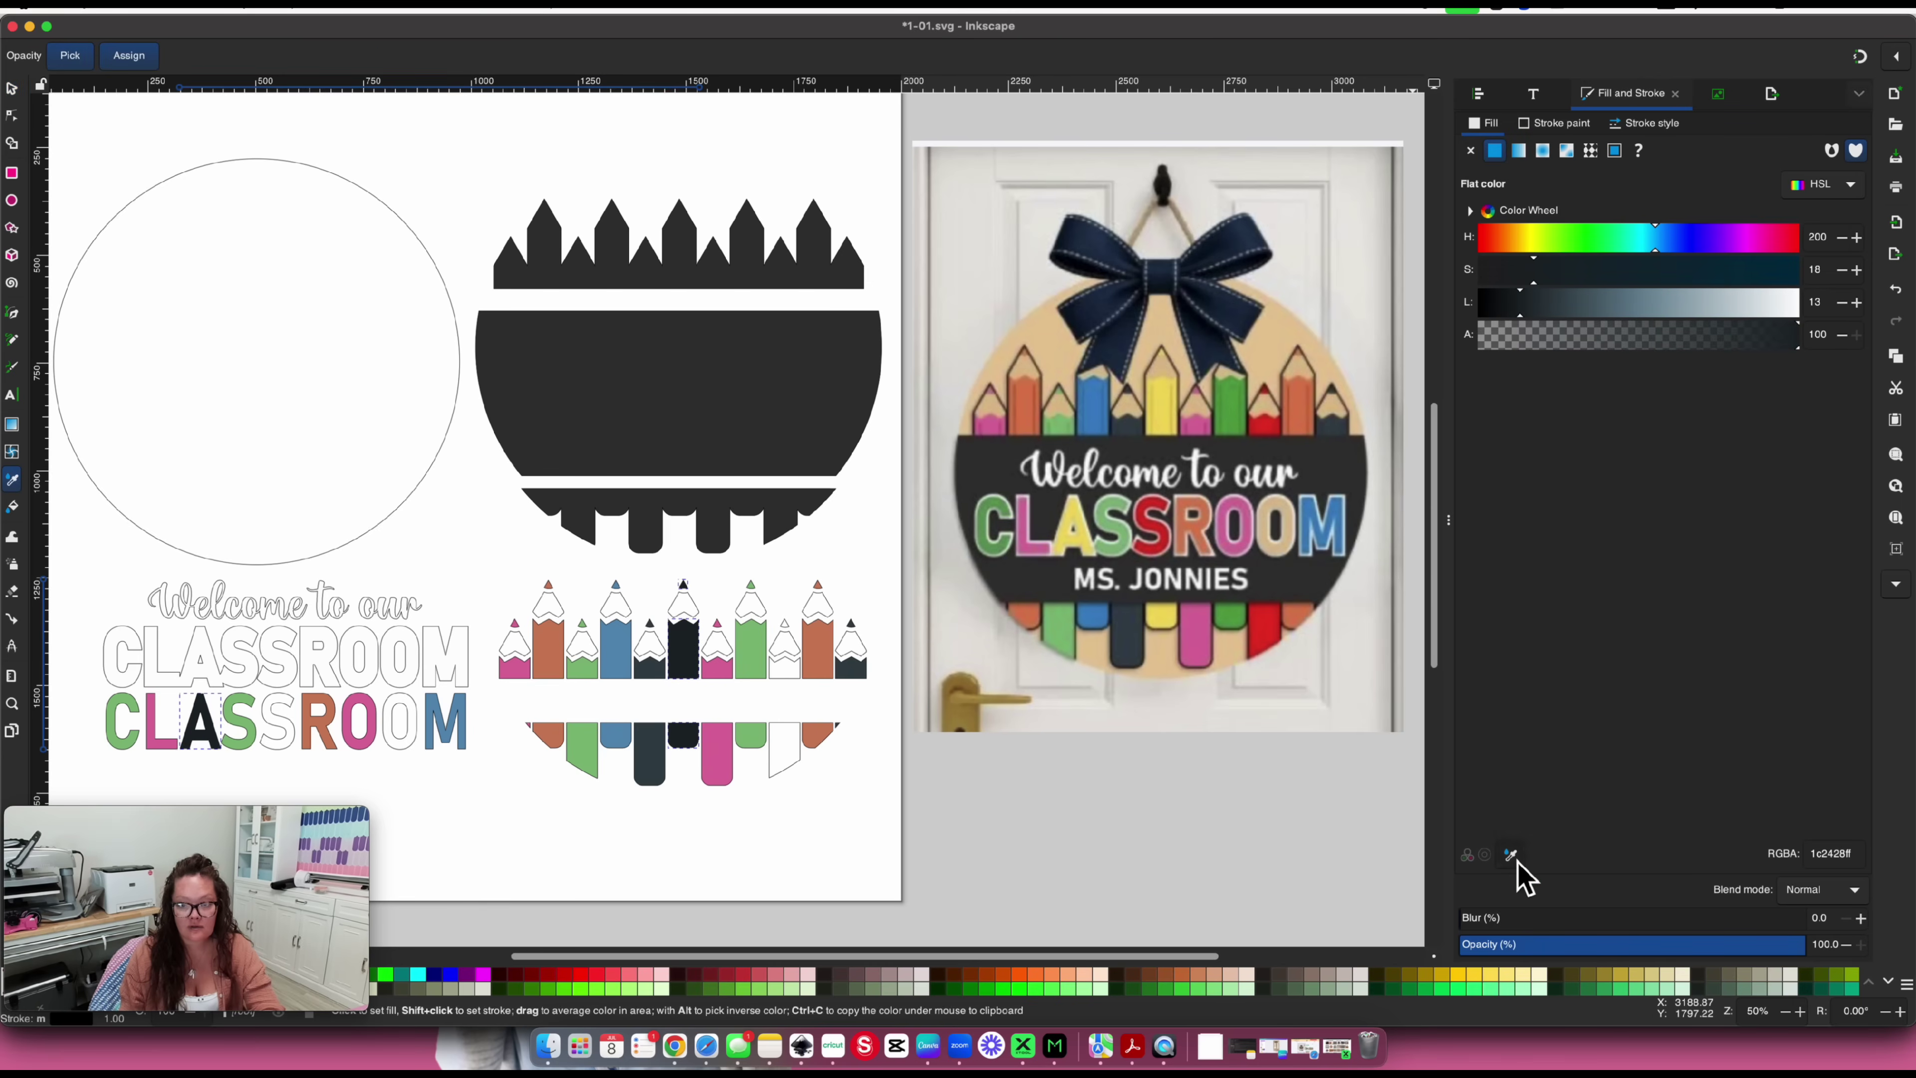
pyautogui.click(1077, 532)
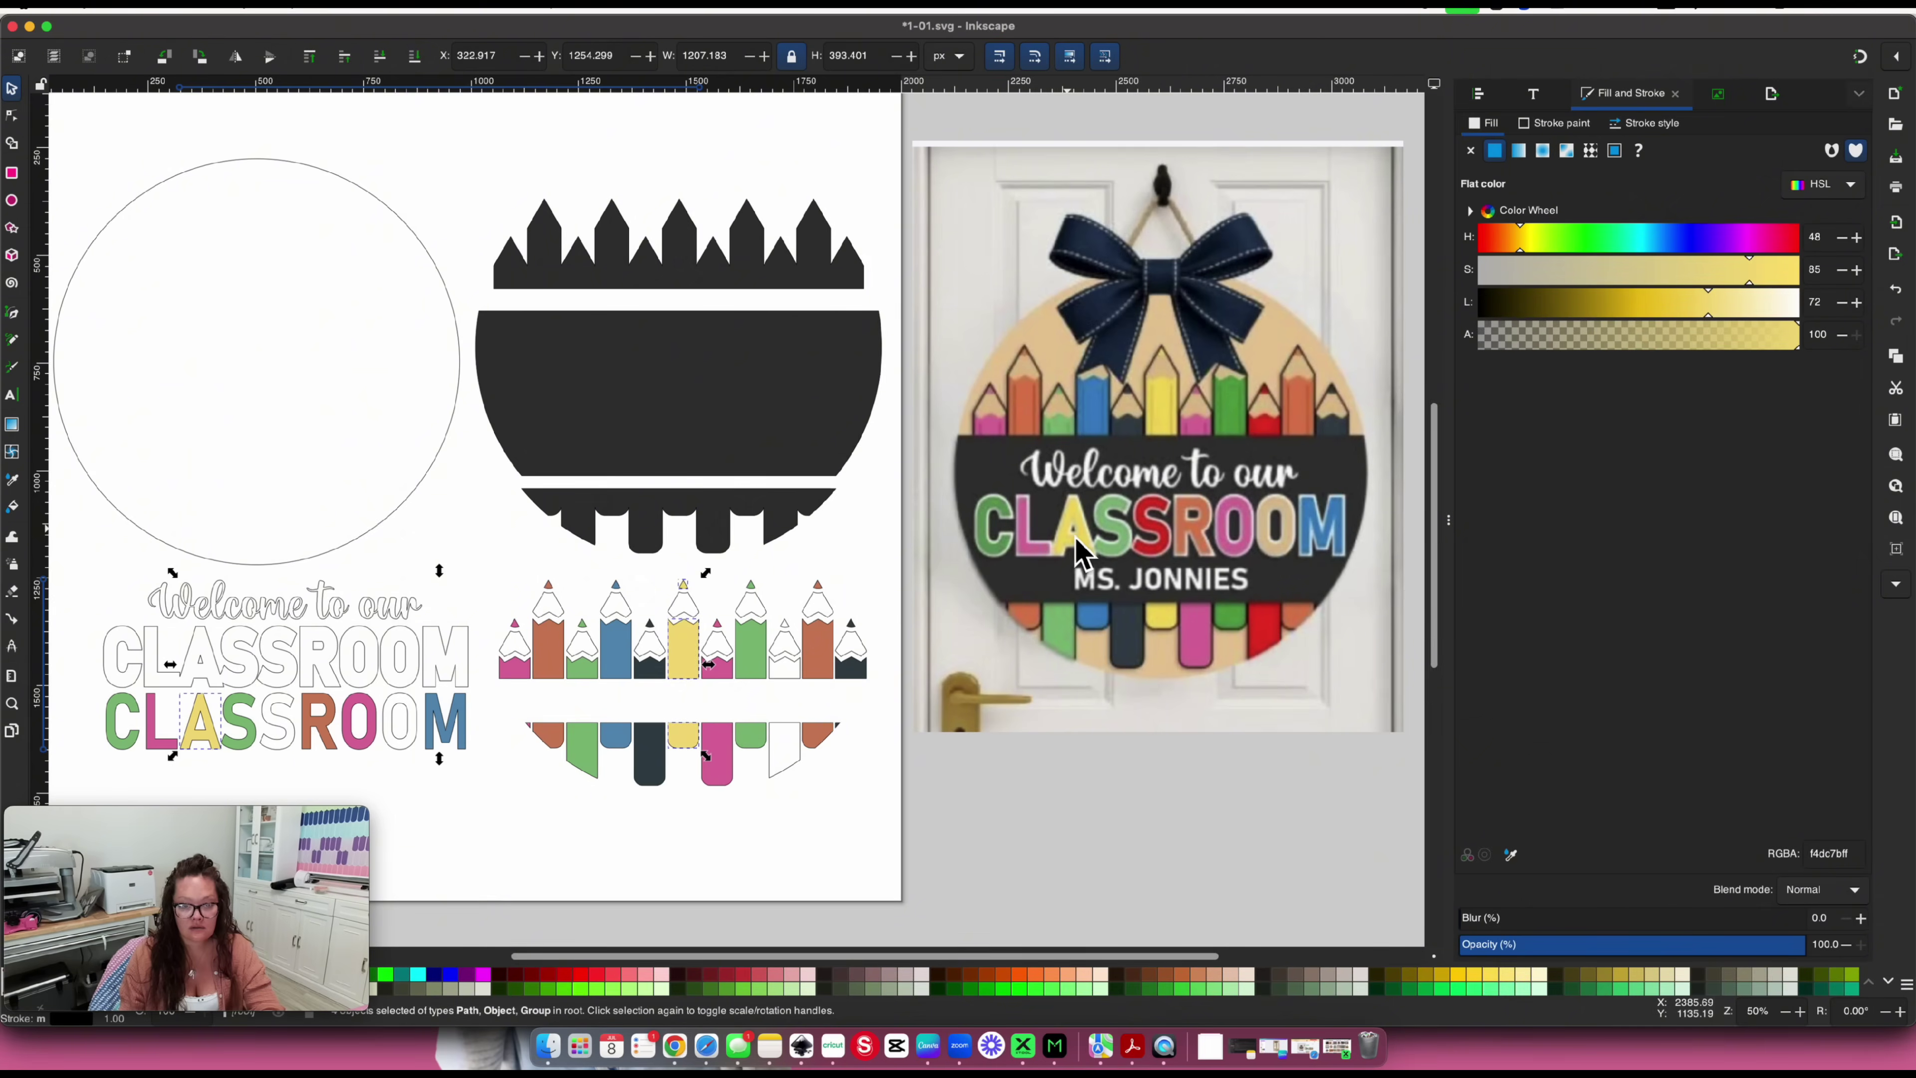
# Fill the next pencil's tip, body and bottom tab plus the S and O with the reference red
pyautogui.click(784, 623)
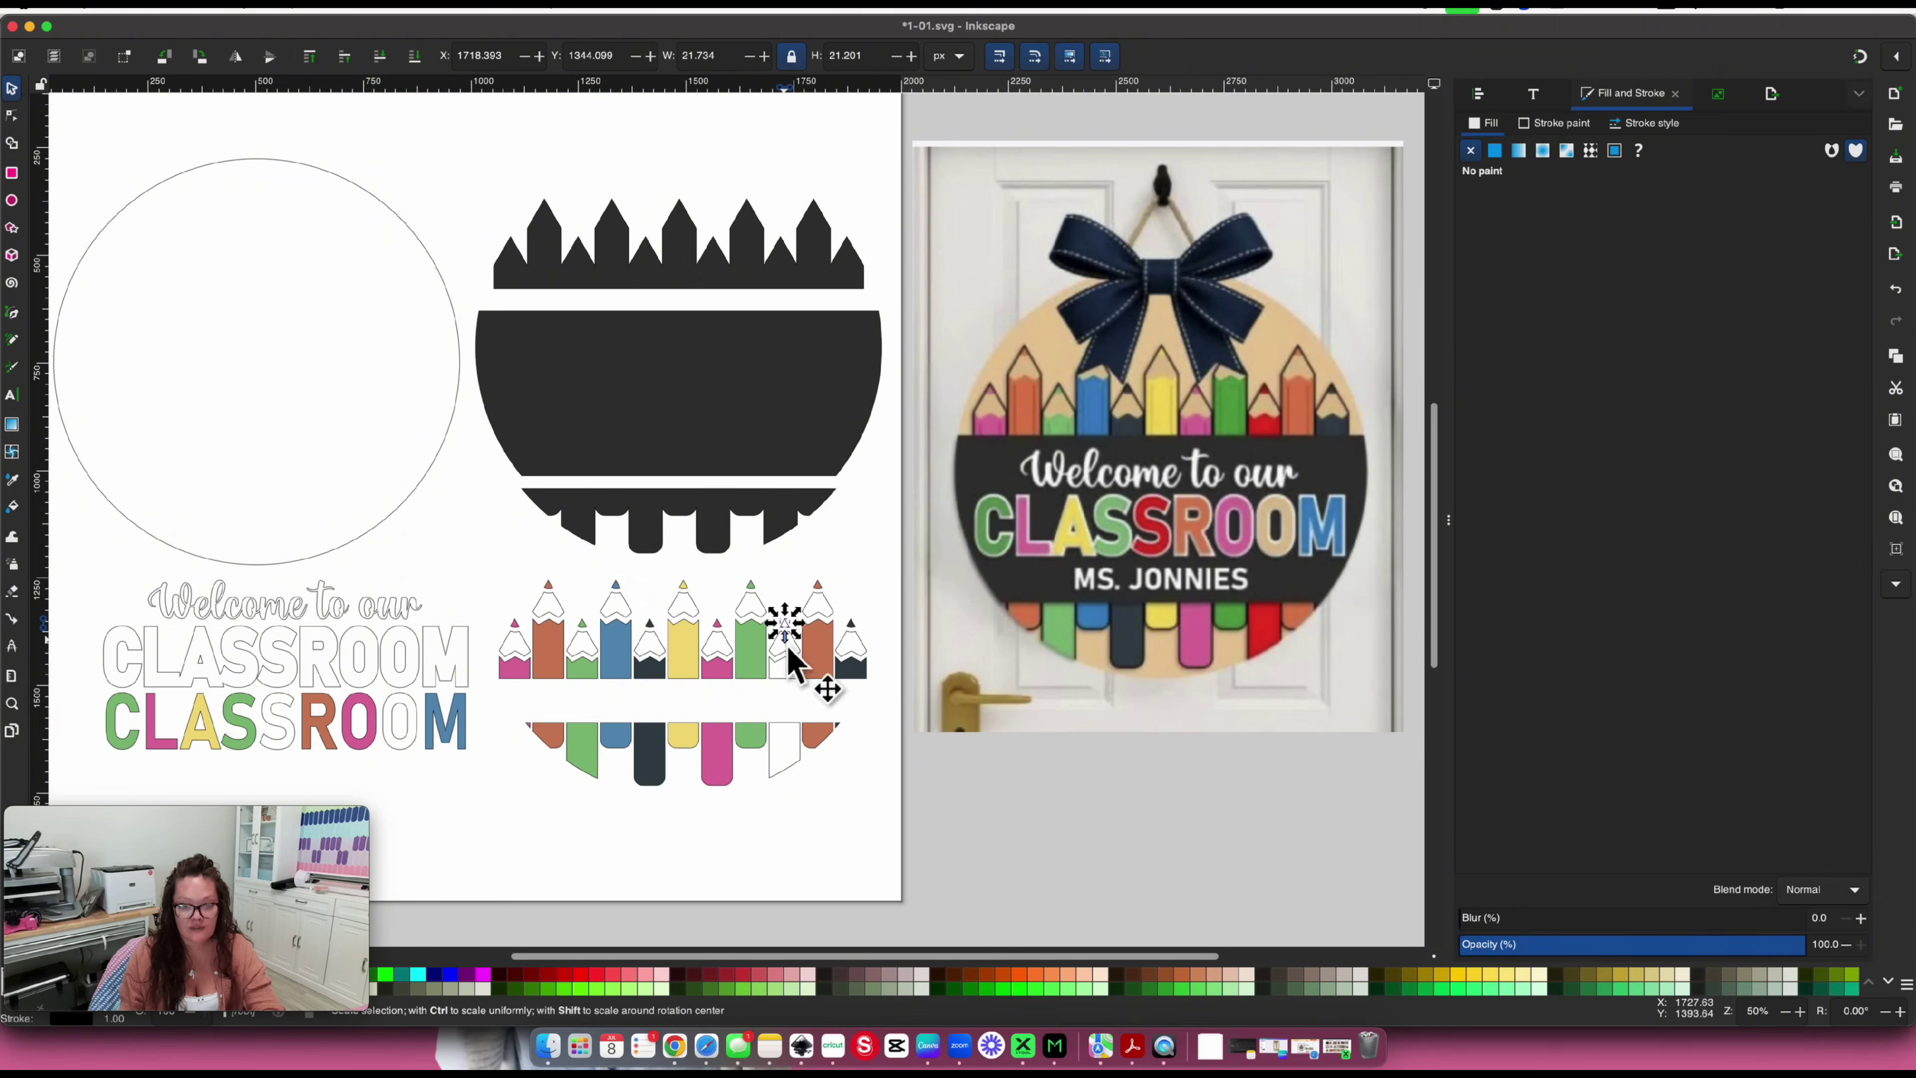
pyautogui.keyDown('shift'); pyautogui.click(784, 664); pyautogui.keyUp('shift')
pyautogui.keyDown('shift'); pyautogui.click(784, 747); pyautogui.keyUp('shift')
pyautogui.keyDown('shift'); pyautogui.click(277, 725); pyautogui.keyUp('shift')
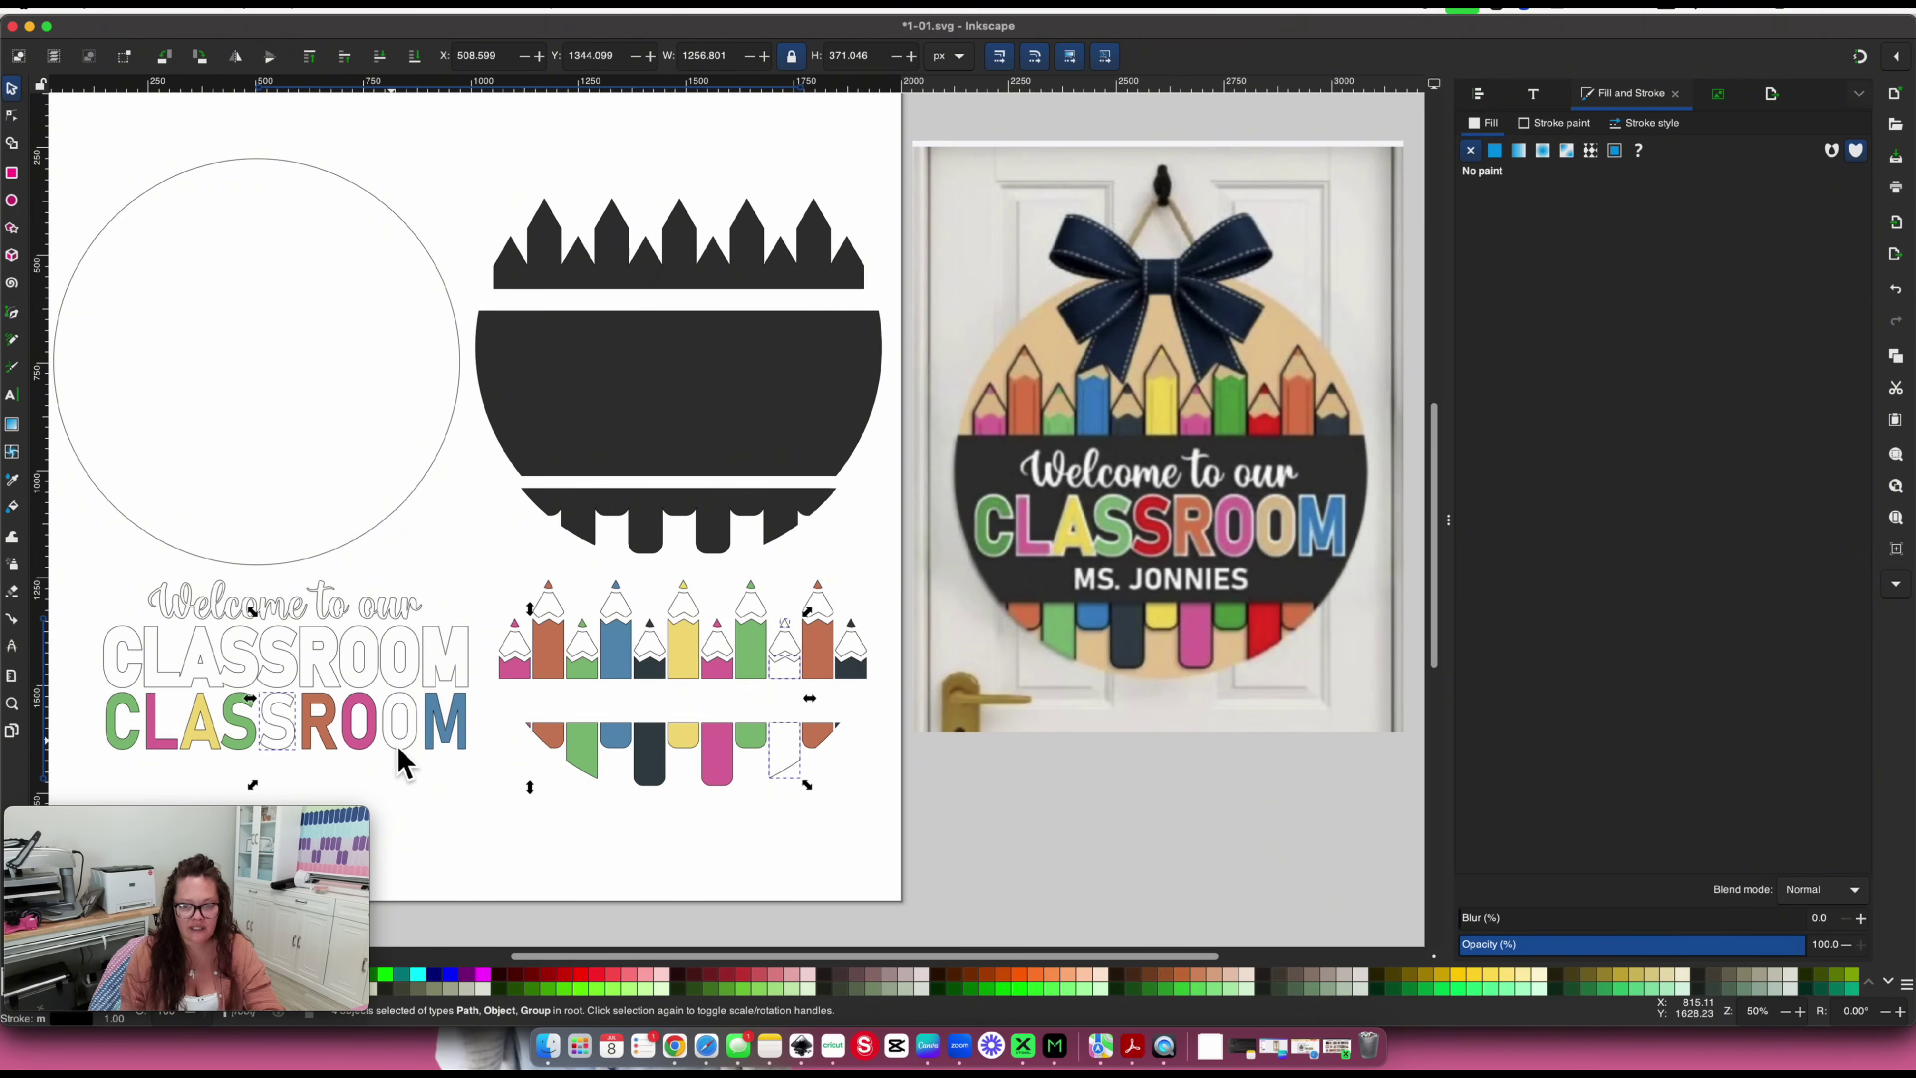
pyautogui.keyDown('shift'); pyautogui.click(396, 744); pyautogui.keyUp('shift')
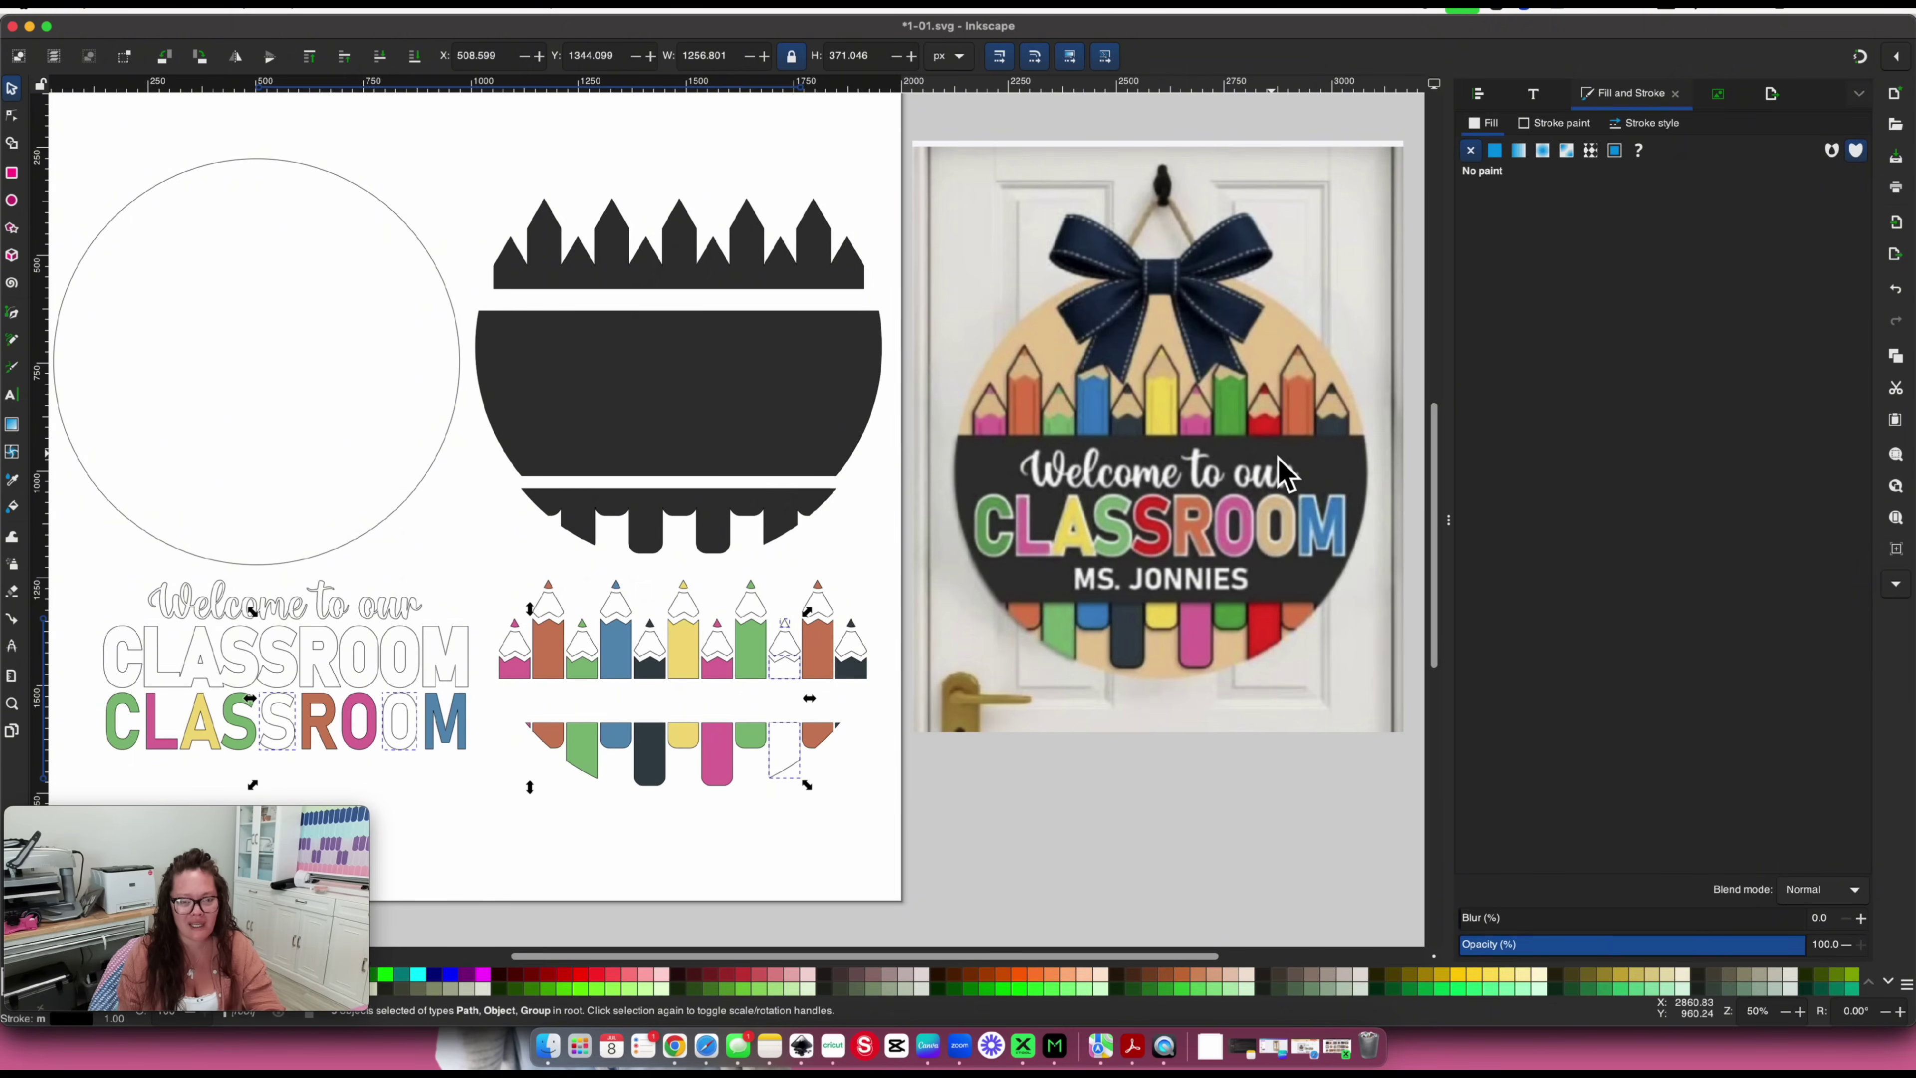
pyautogui.click(1494, 151)
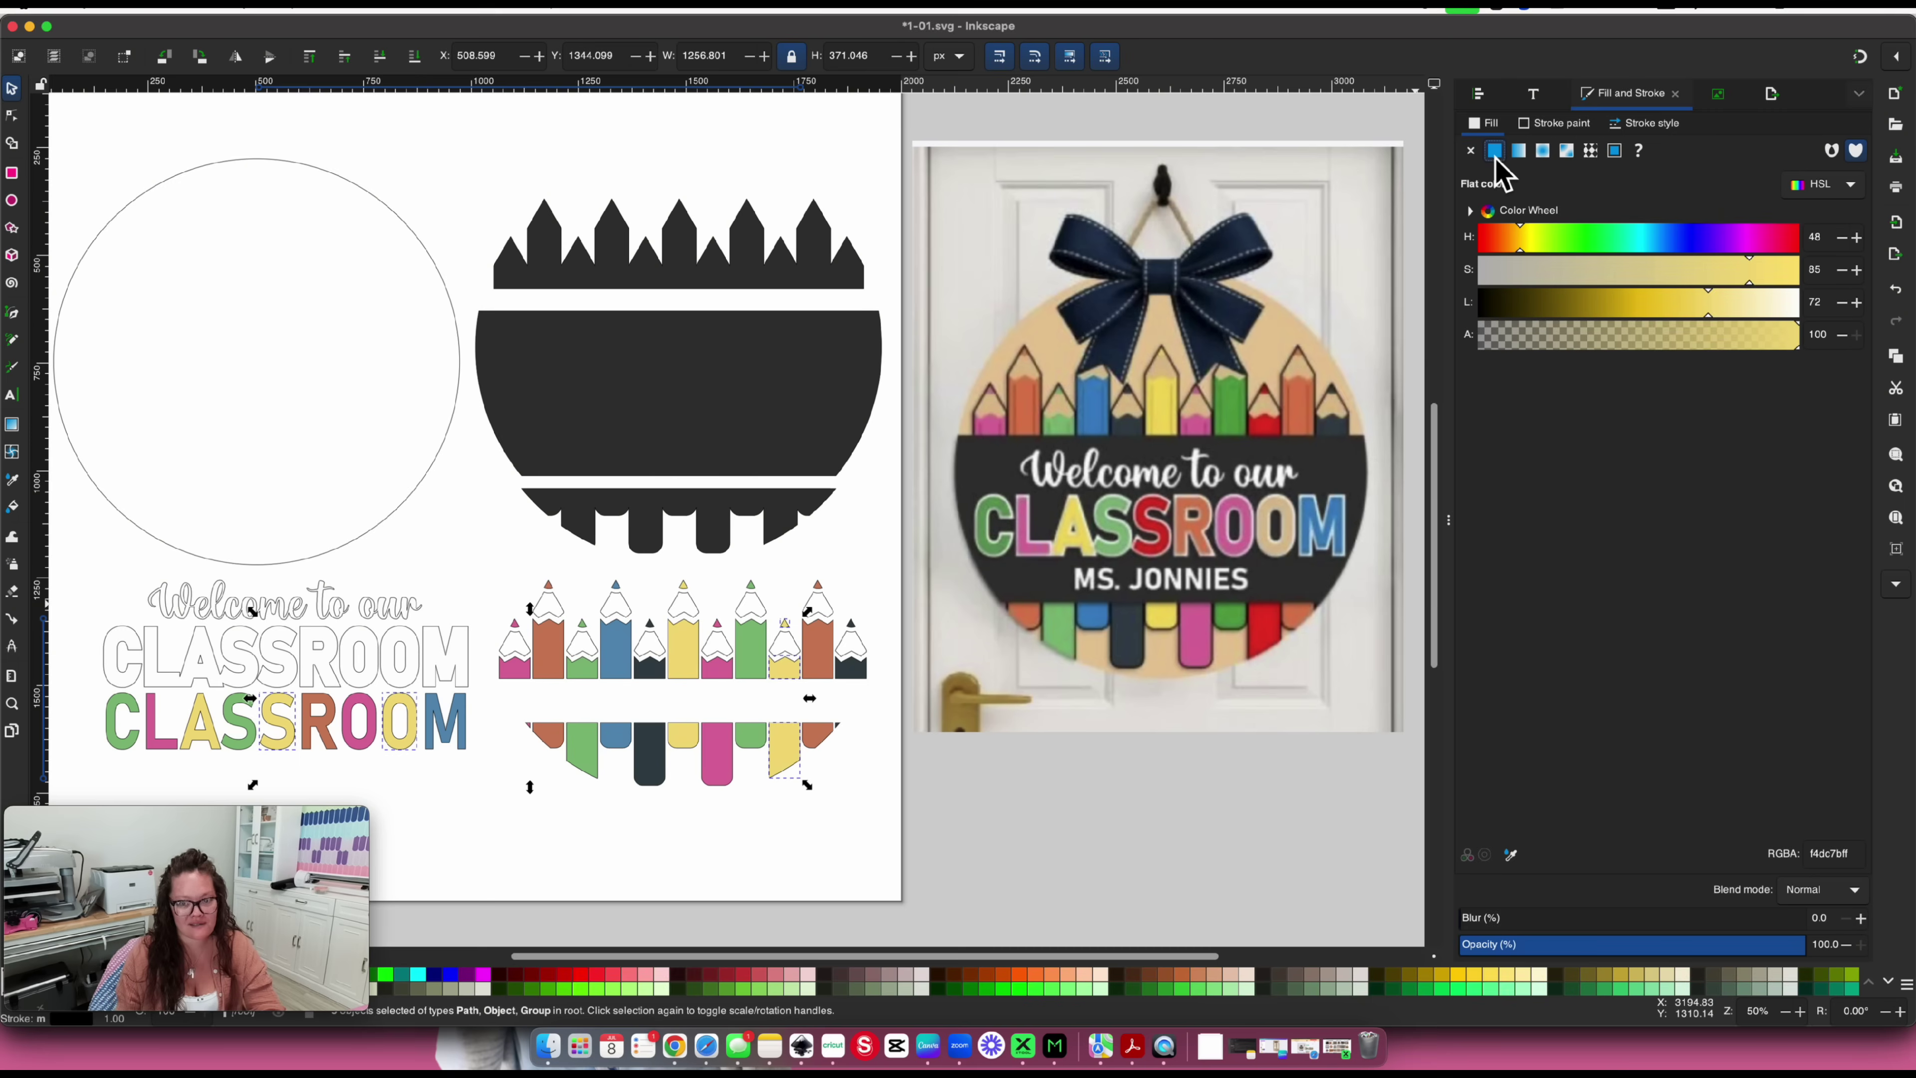
pyautogui.click(1512, 856)
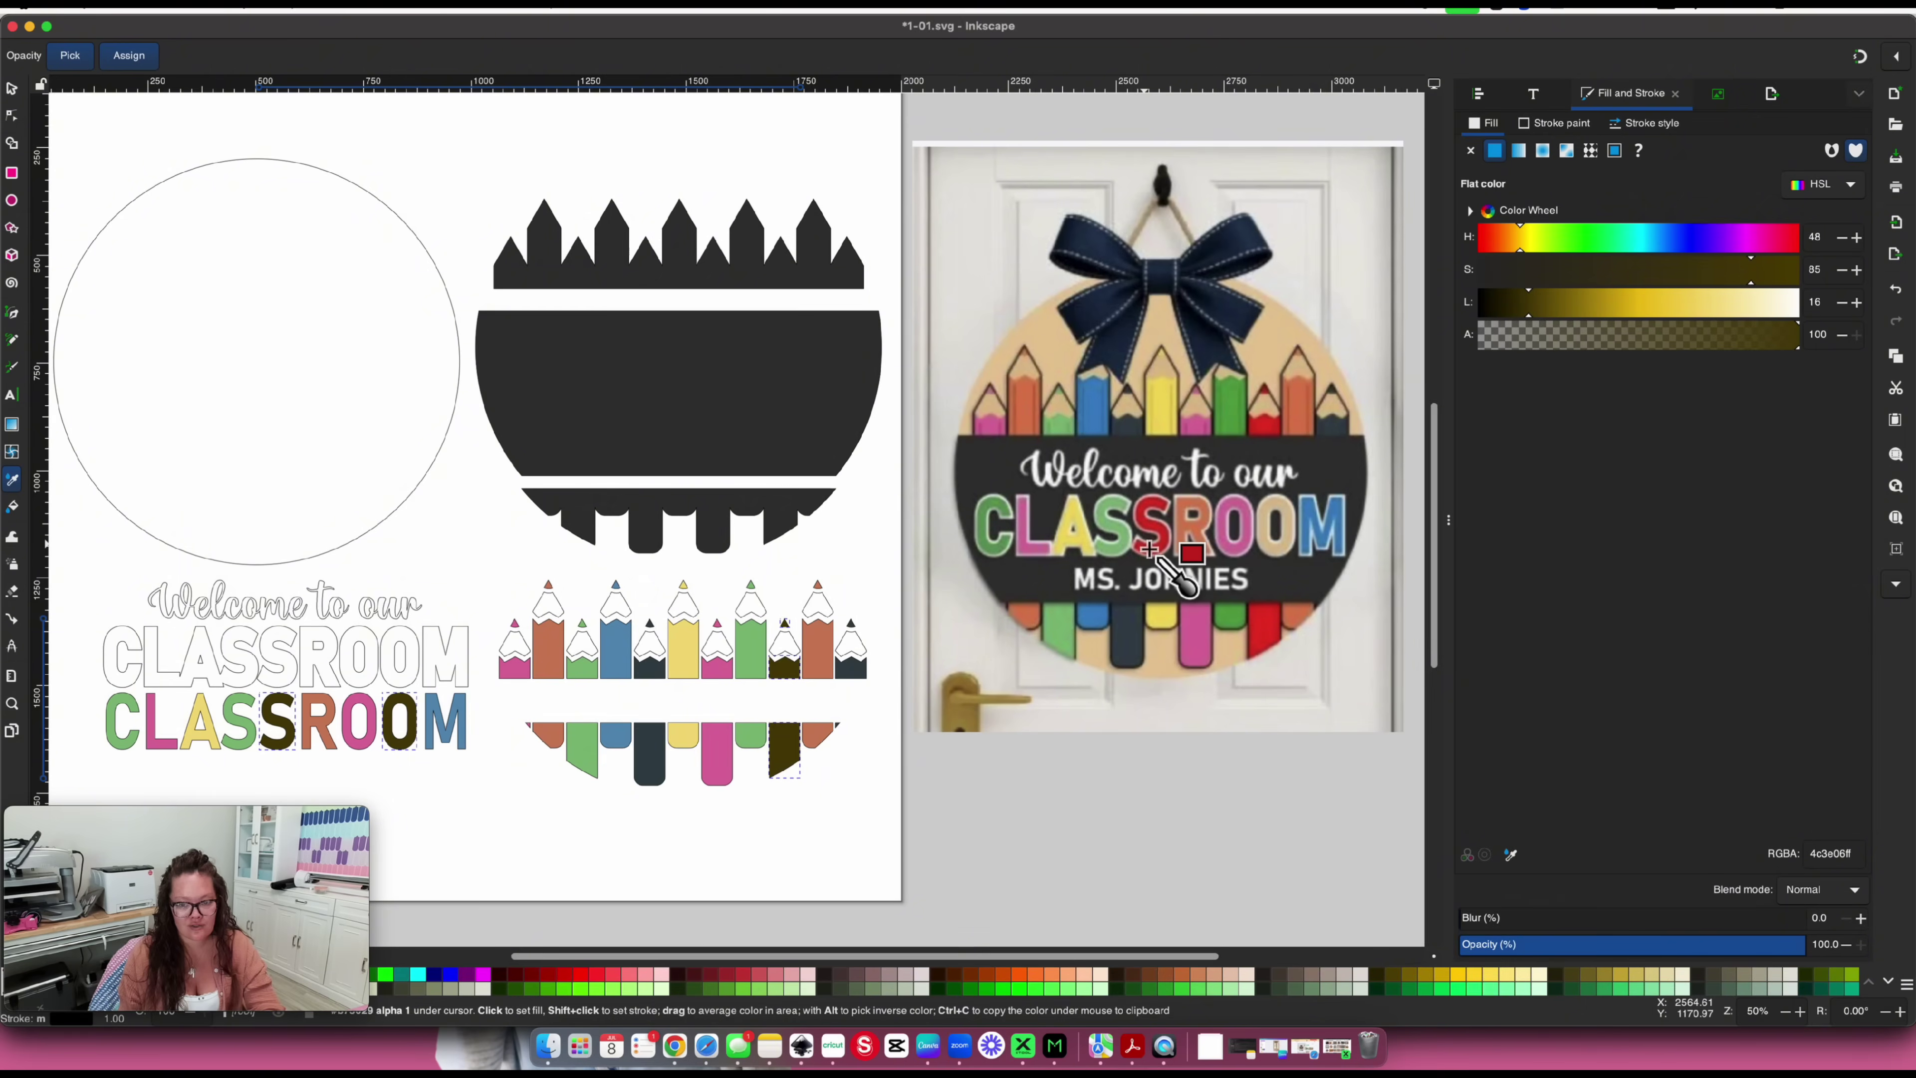
pyautogui.click(1275, 441)
pyautogui.click(1074, 869)
pyautogui.hscroll(-4, 1073, 869)
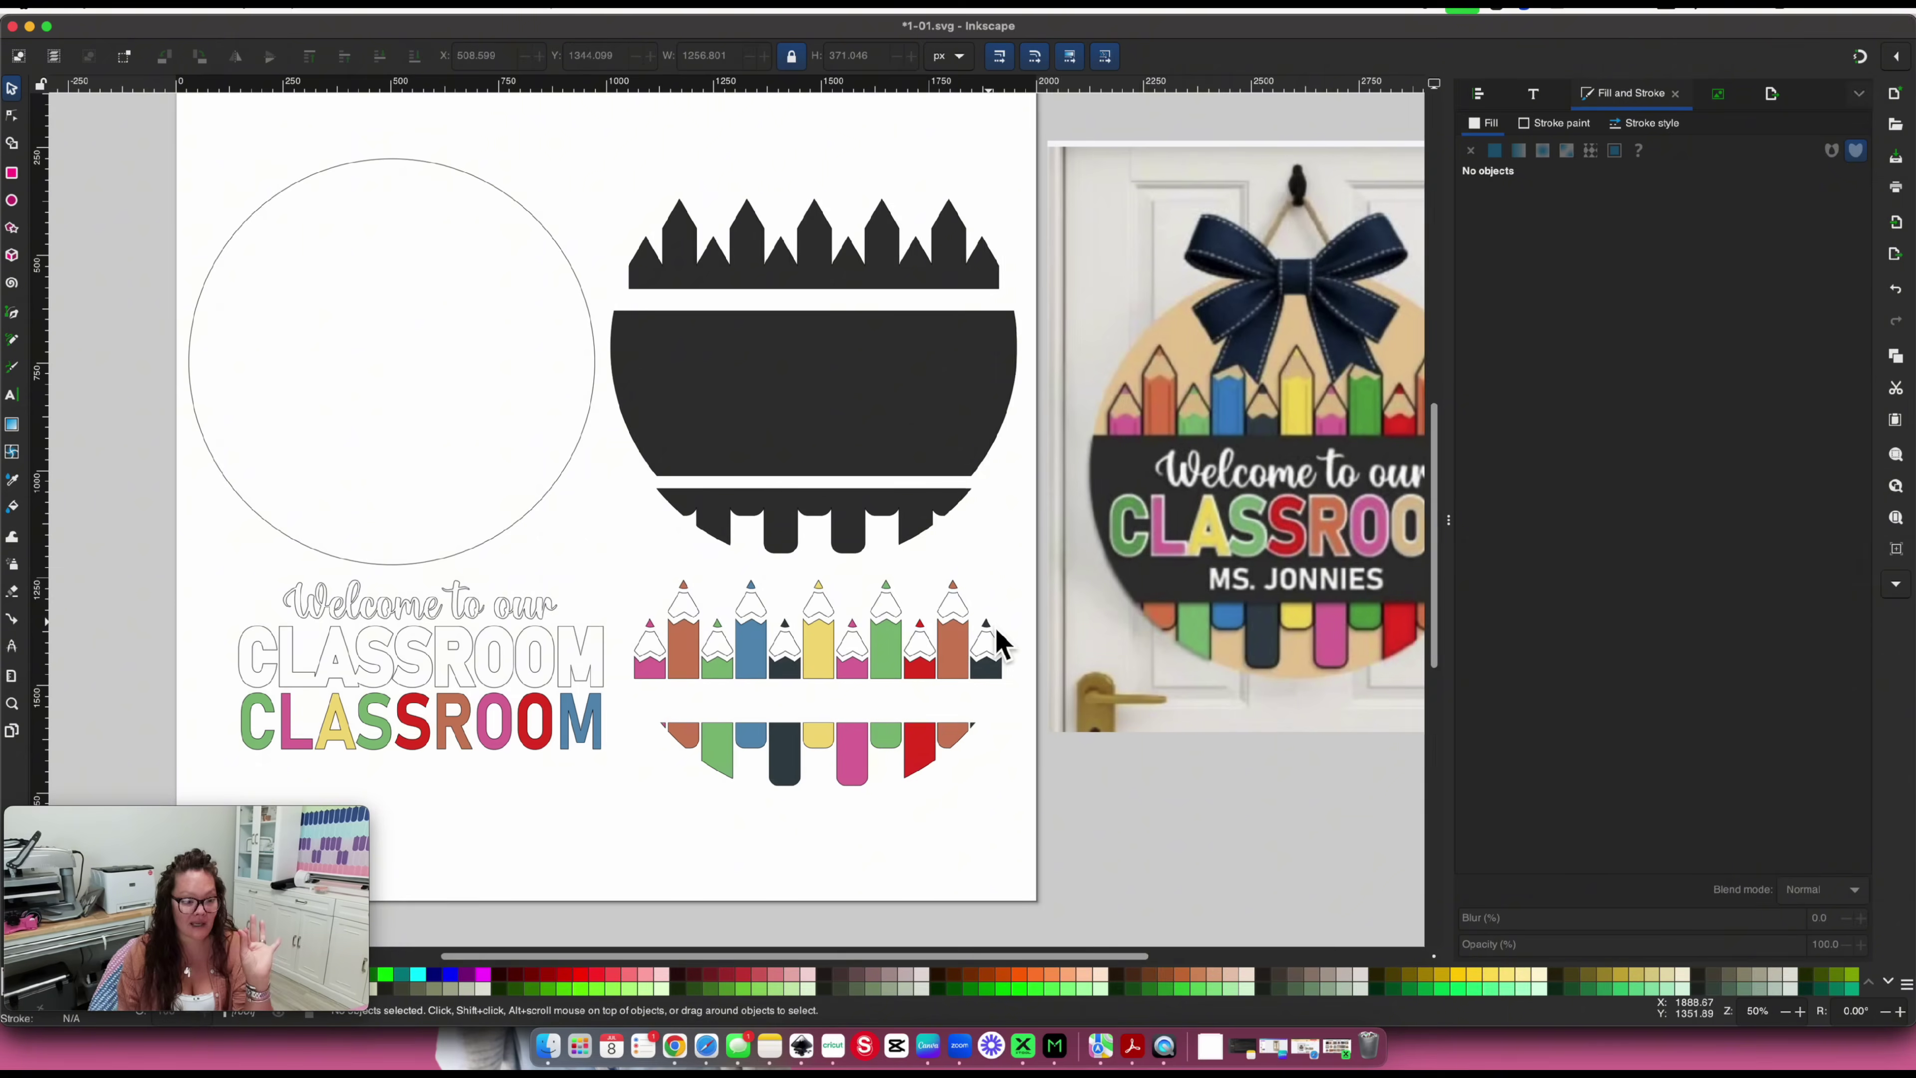
pyautogui.hscroll(4, 996, 641)
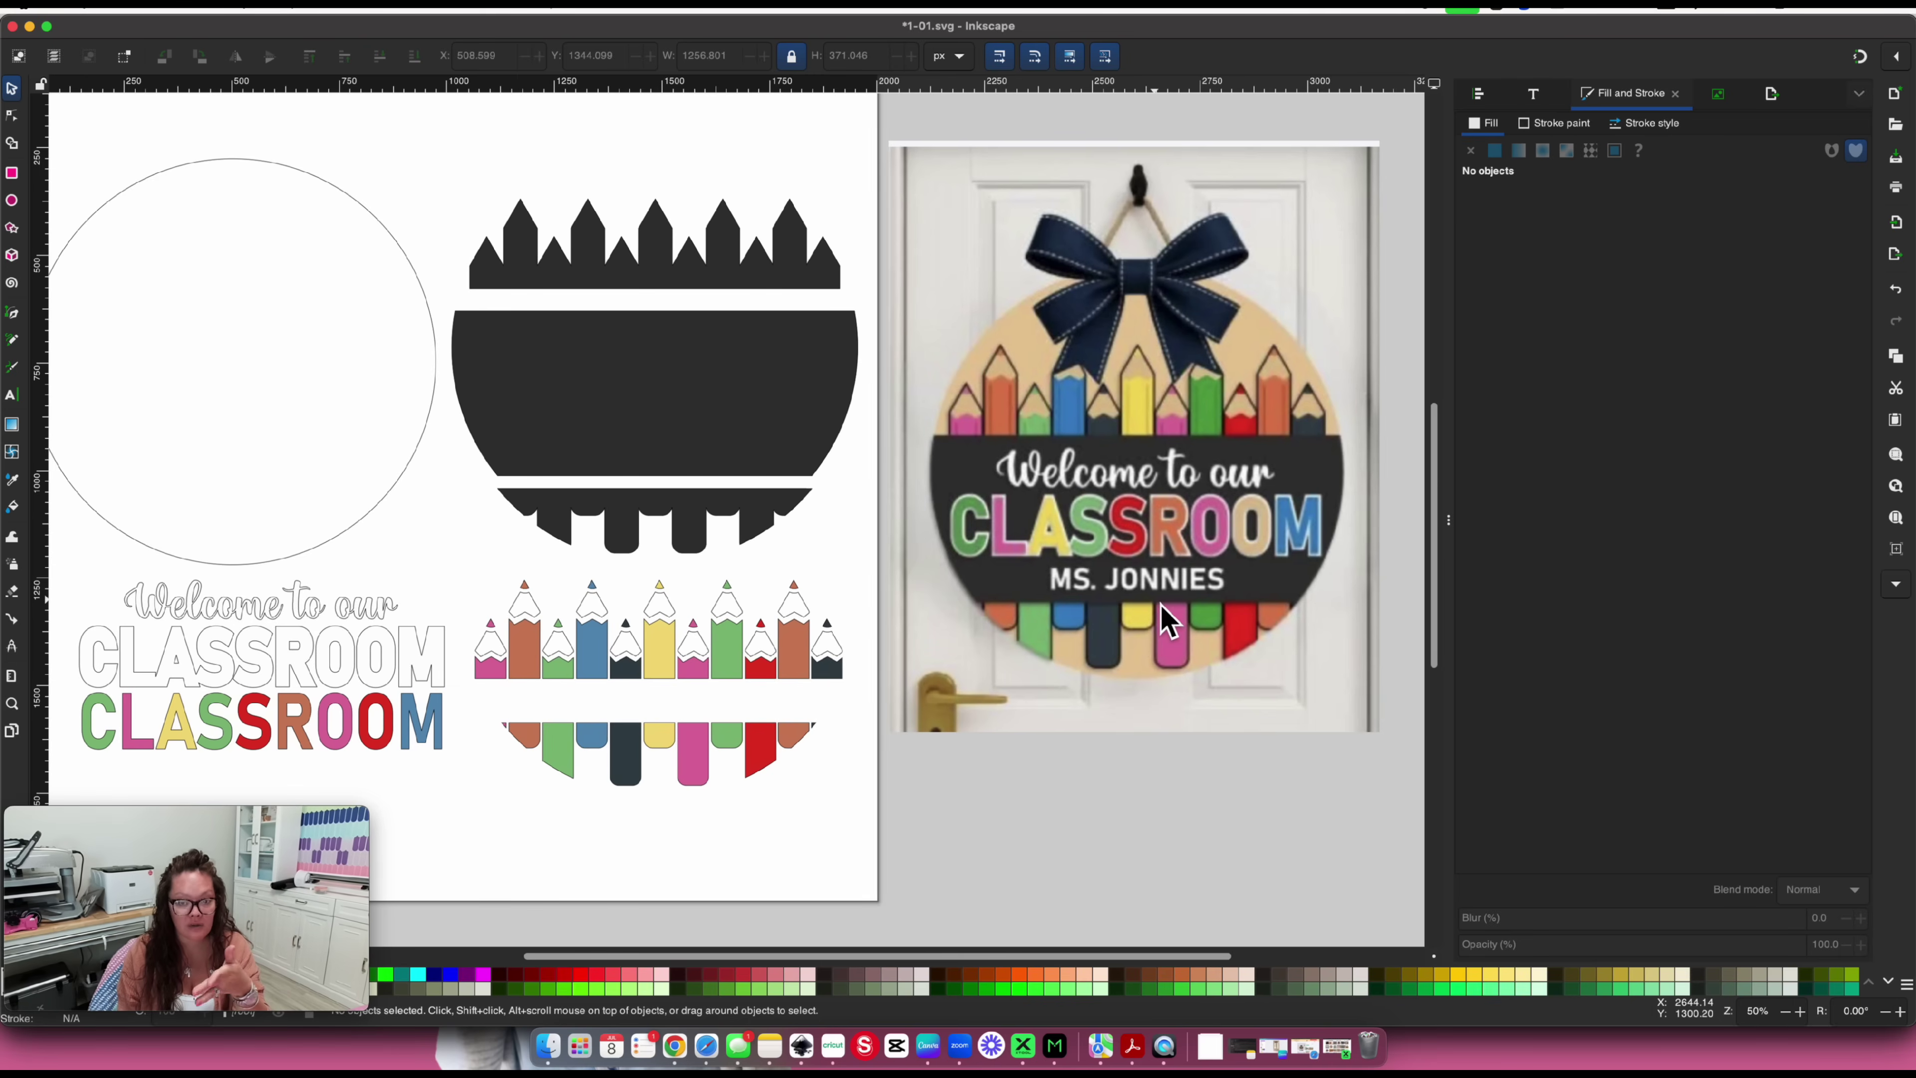
pyautogui.hscroll(-2, 1162, 623)
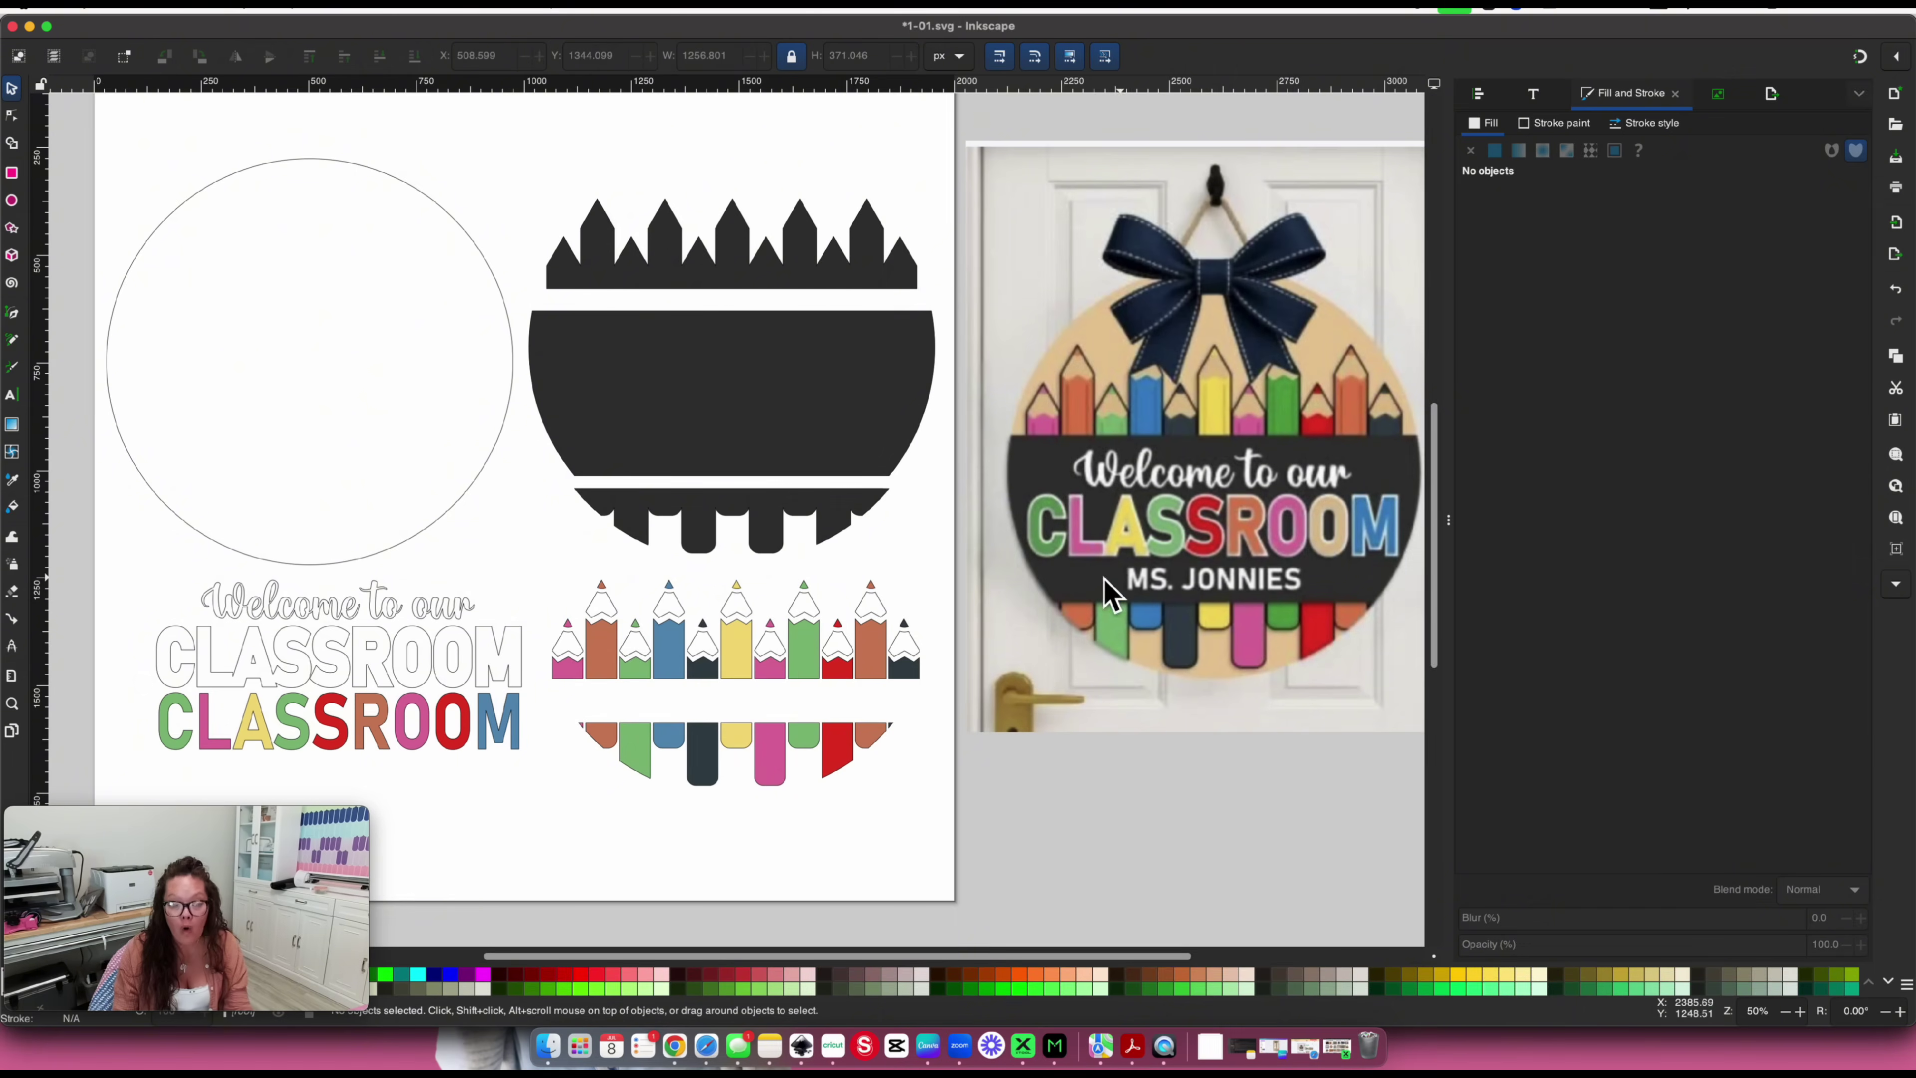
pyautogui.hscroll(-2, 333, 563)
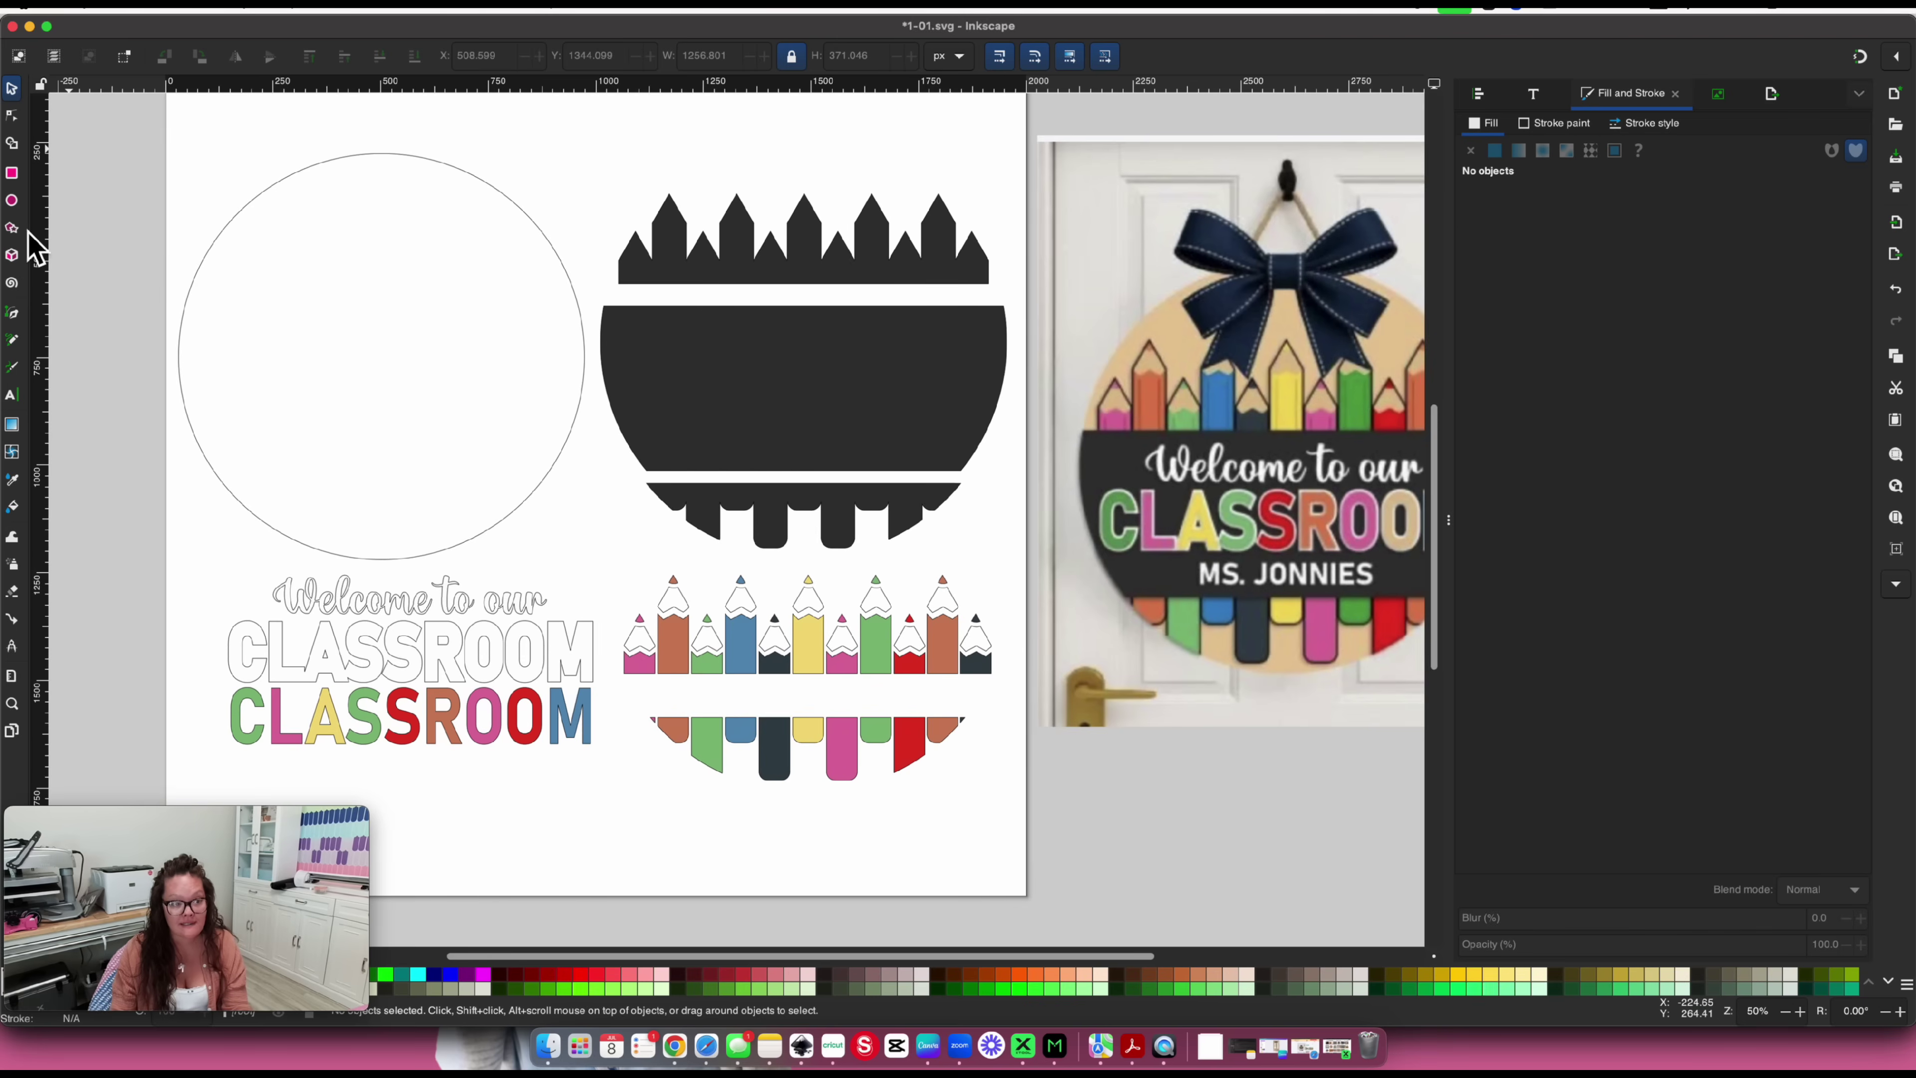
# Add the text 'MS. JONNIES' below CLASSROOM
pyautogui.click(15, 398)
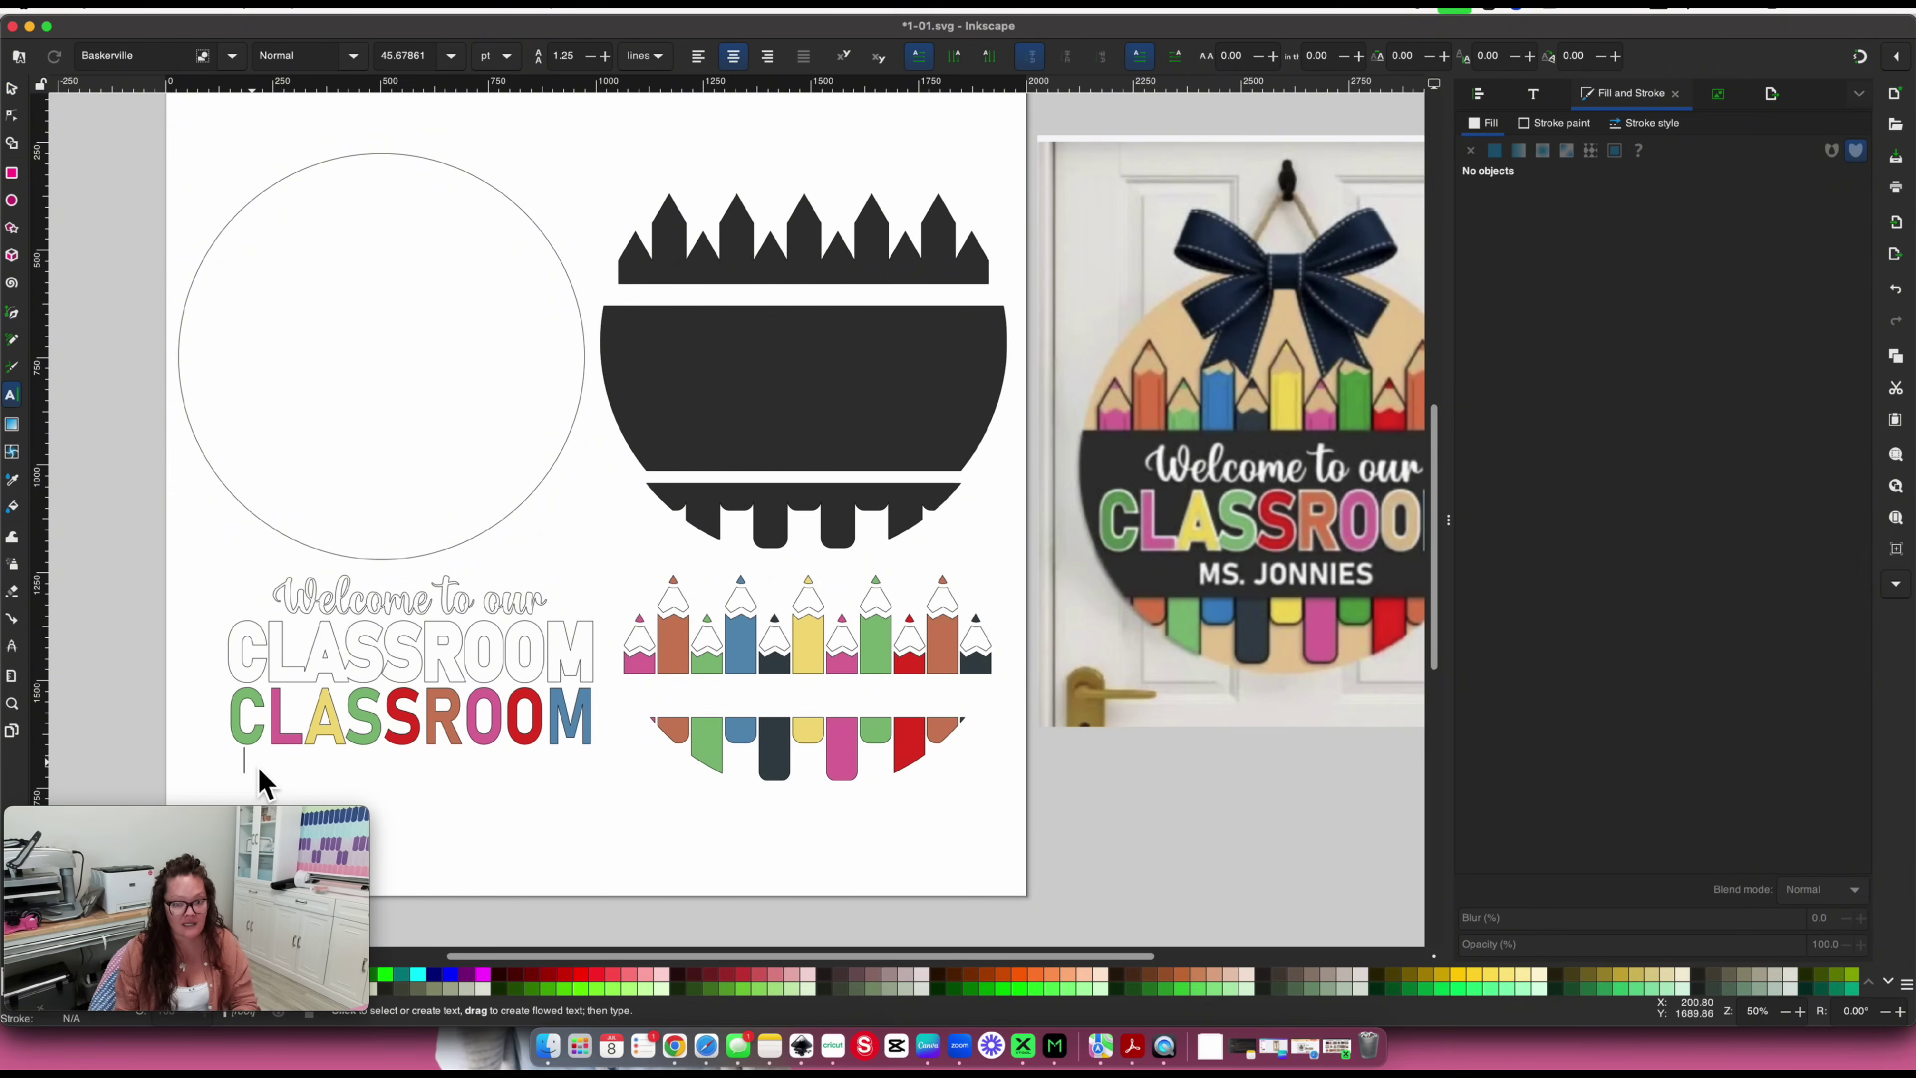
pyautogui.scroll(-2, 258, 781)
pyautogui.click(251, 712)
pyautogui.write('m')
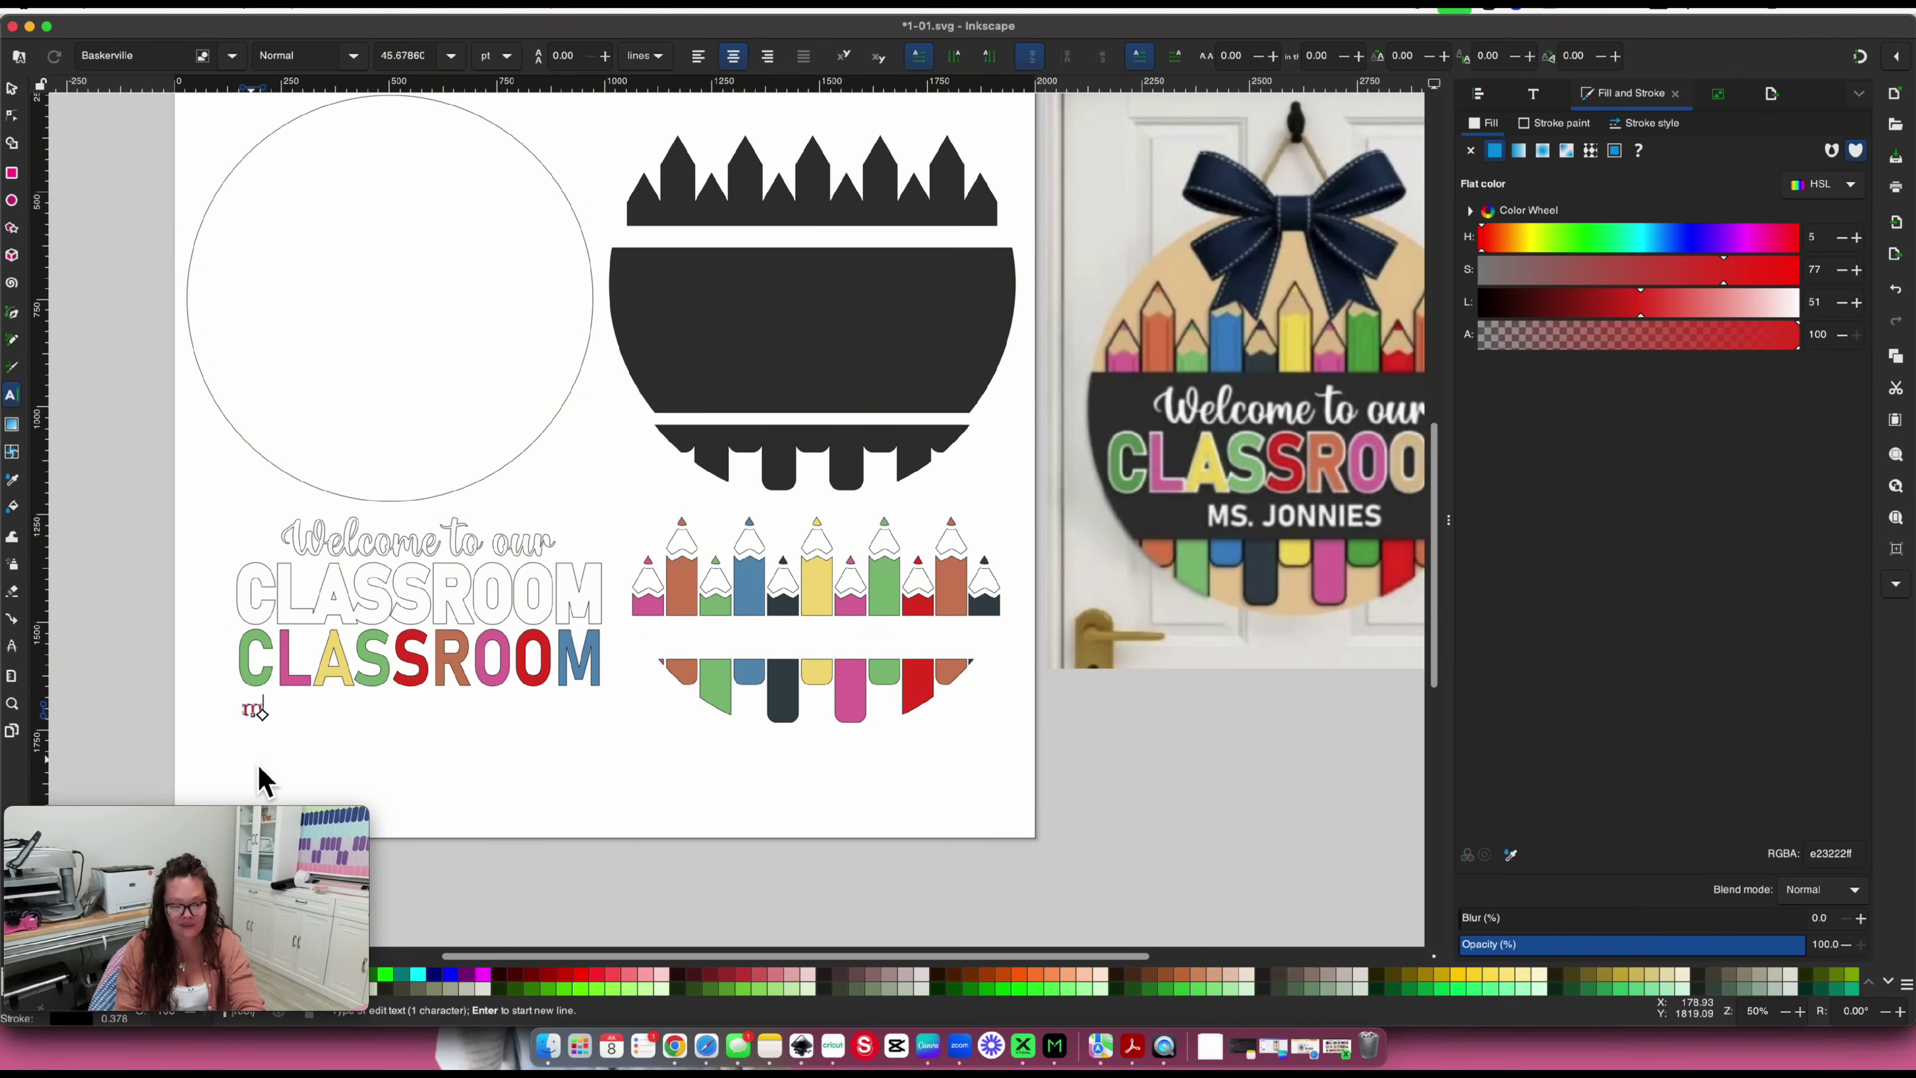
pyautogui.write('s')
pyautogui.press('BackSpace')
pyautogui.press('BackSpace')
pyautogui.write('MS. JONNIES')
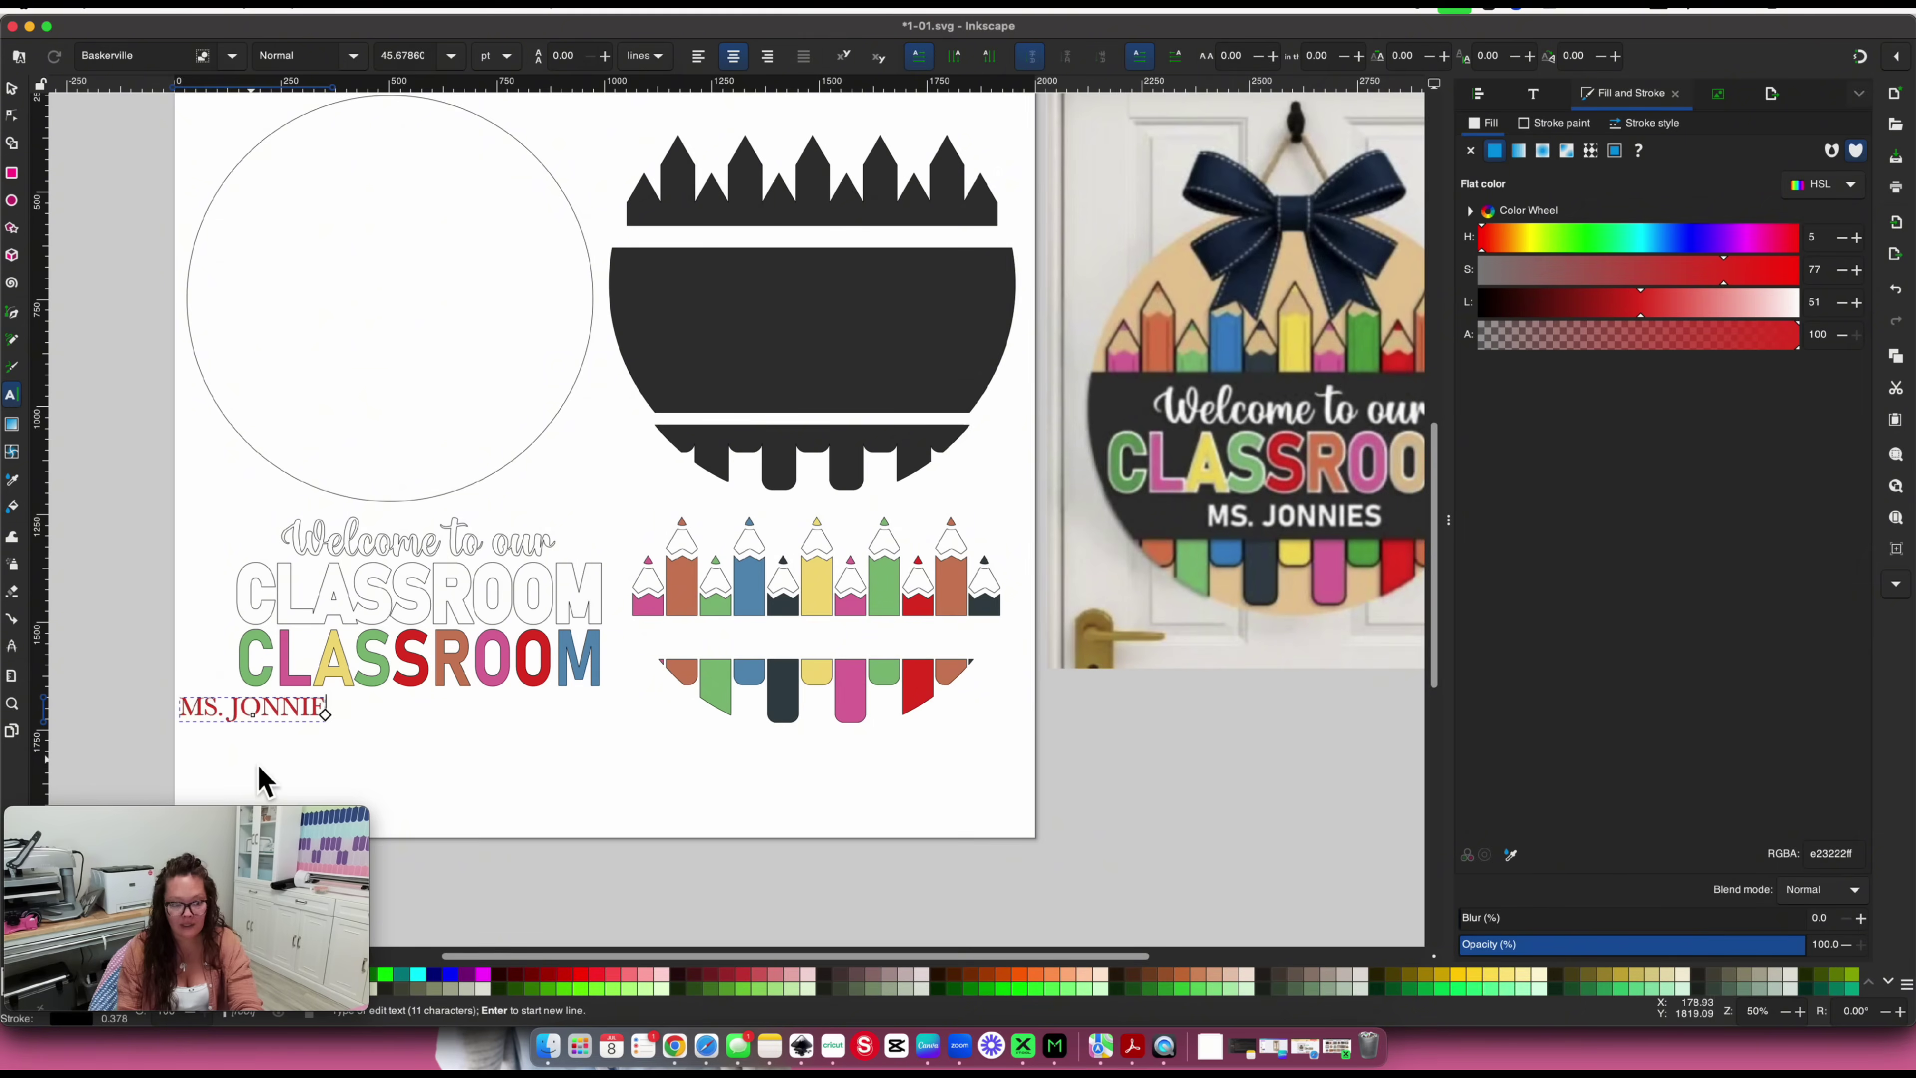
# Set MS. JONNIES in the CJK Symbols Fallback Watch HK font
pyautogui.click(1534, 94)
pyautogui.click(1516, 304)
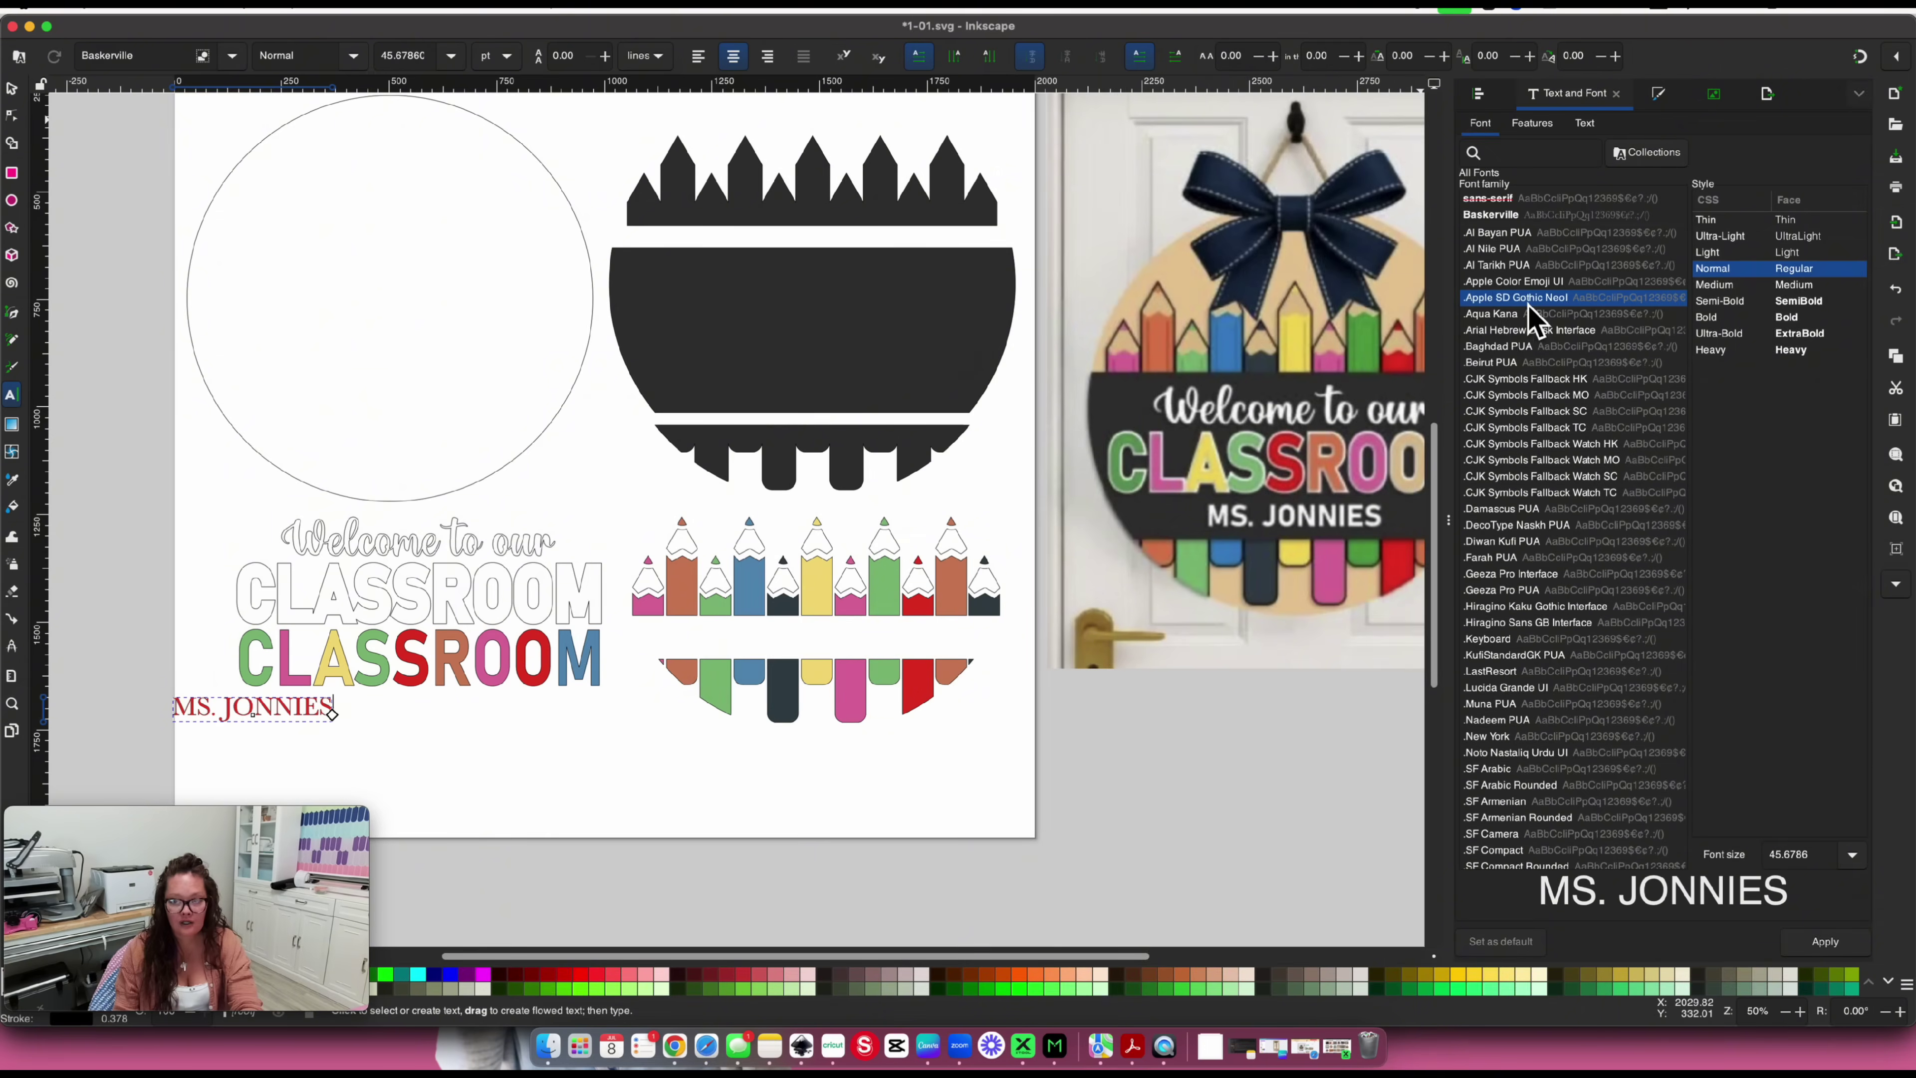
pyautogui.click(1532, 330)
pyautogui.click(1521, 396)
pyautogui.click(1547, 444)
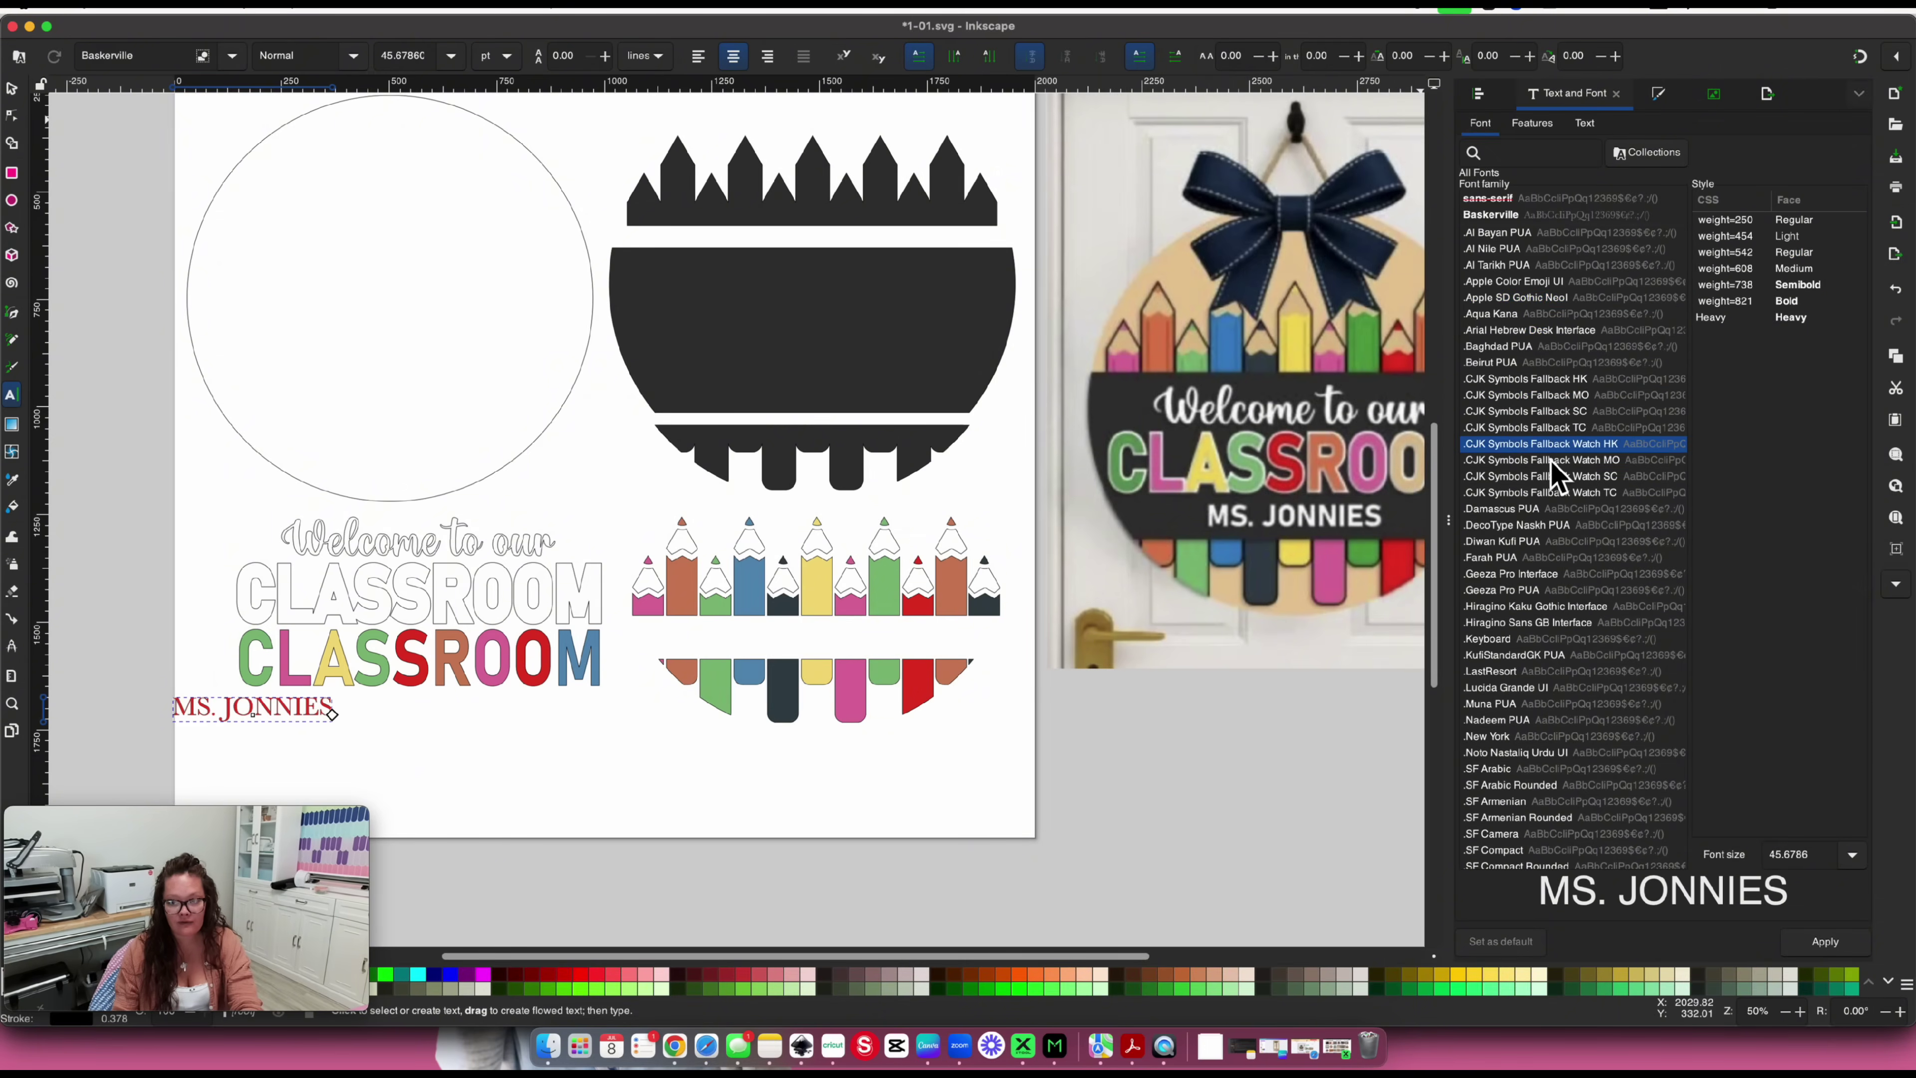
pyautogui.click(1848, 947)
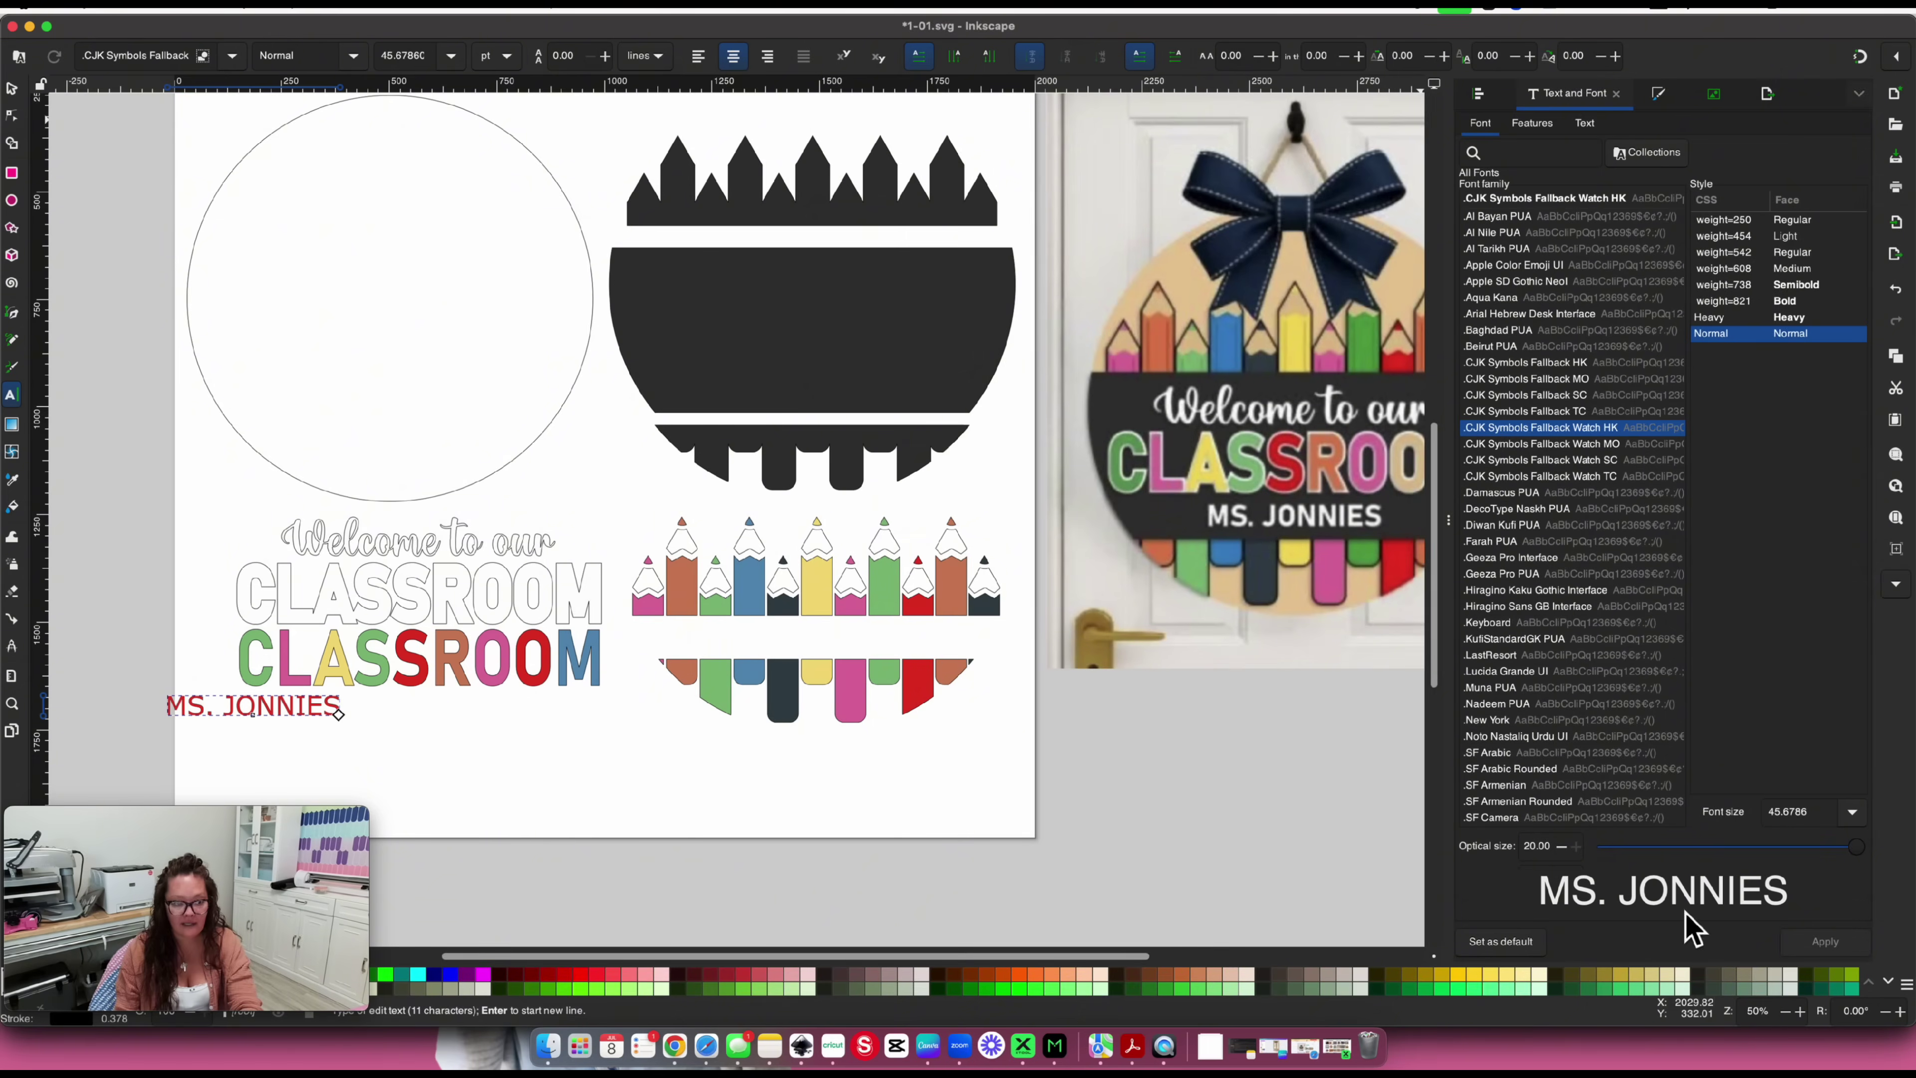
# Scale up the MS. JONNIES text and centre it directly under CLASSROOM
pyautogui.click(12, 89)
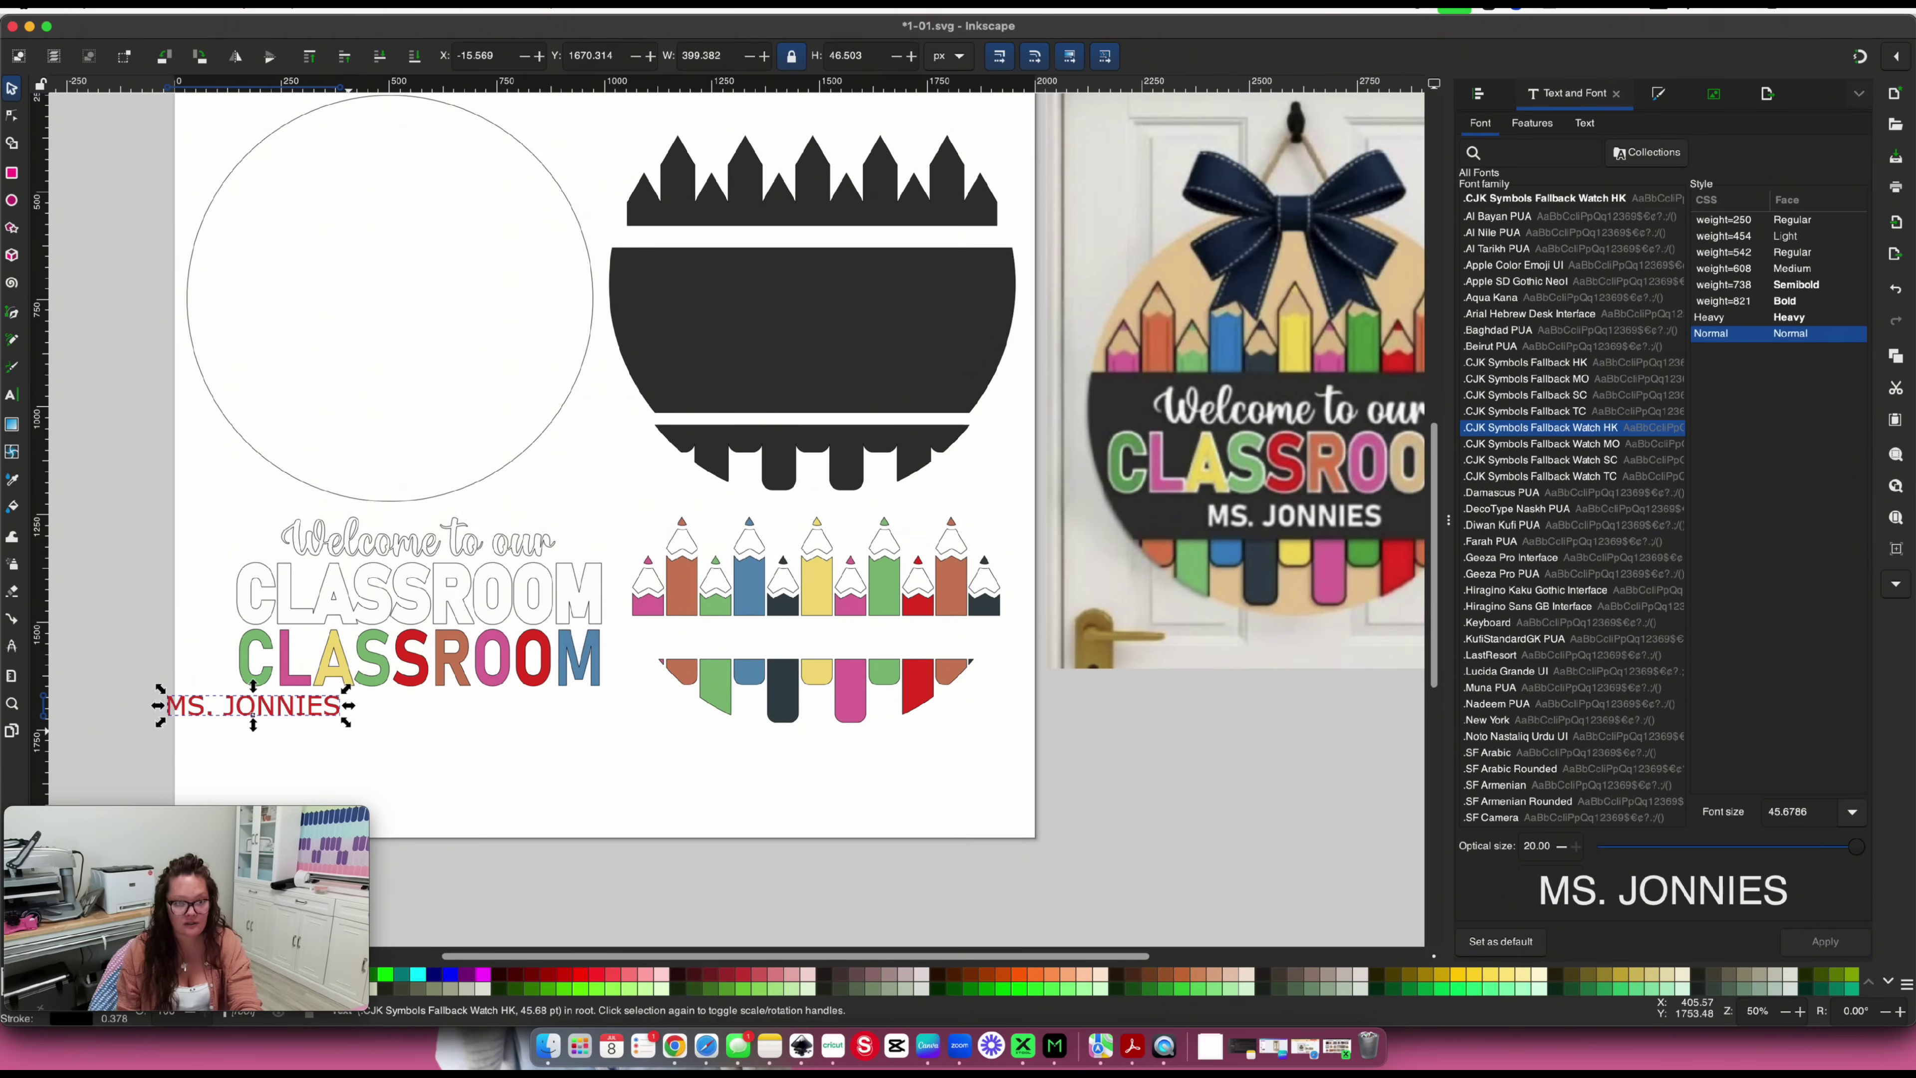
pyautogui.moveTo(347, 724); pyautogui.dragTo(414, 749)
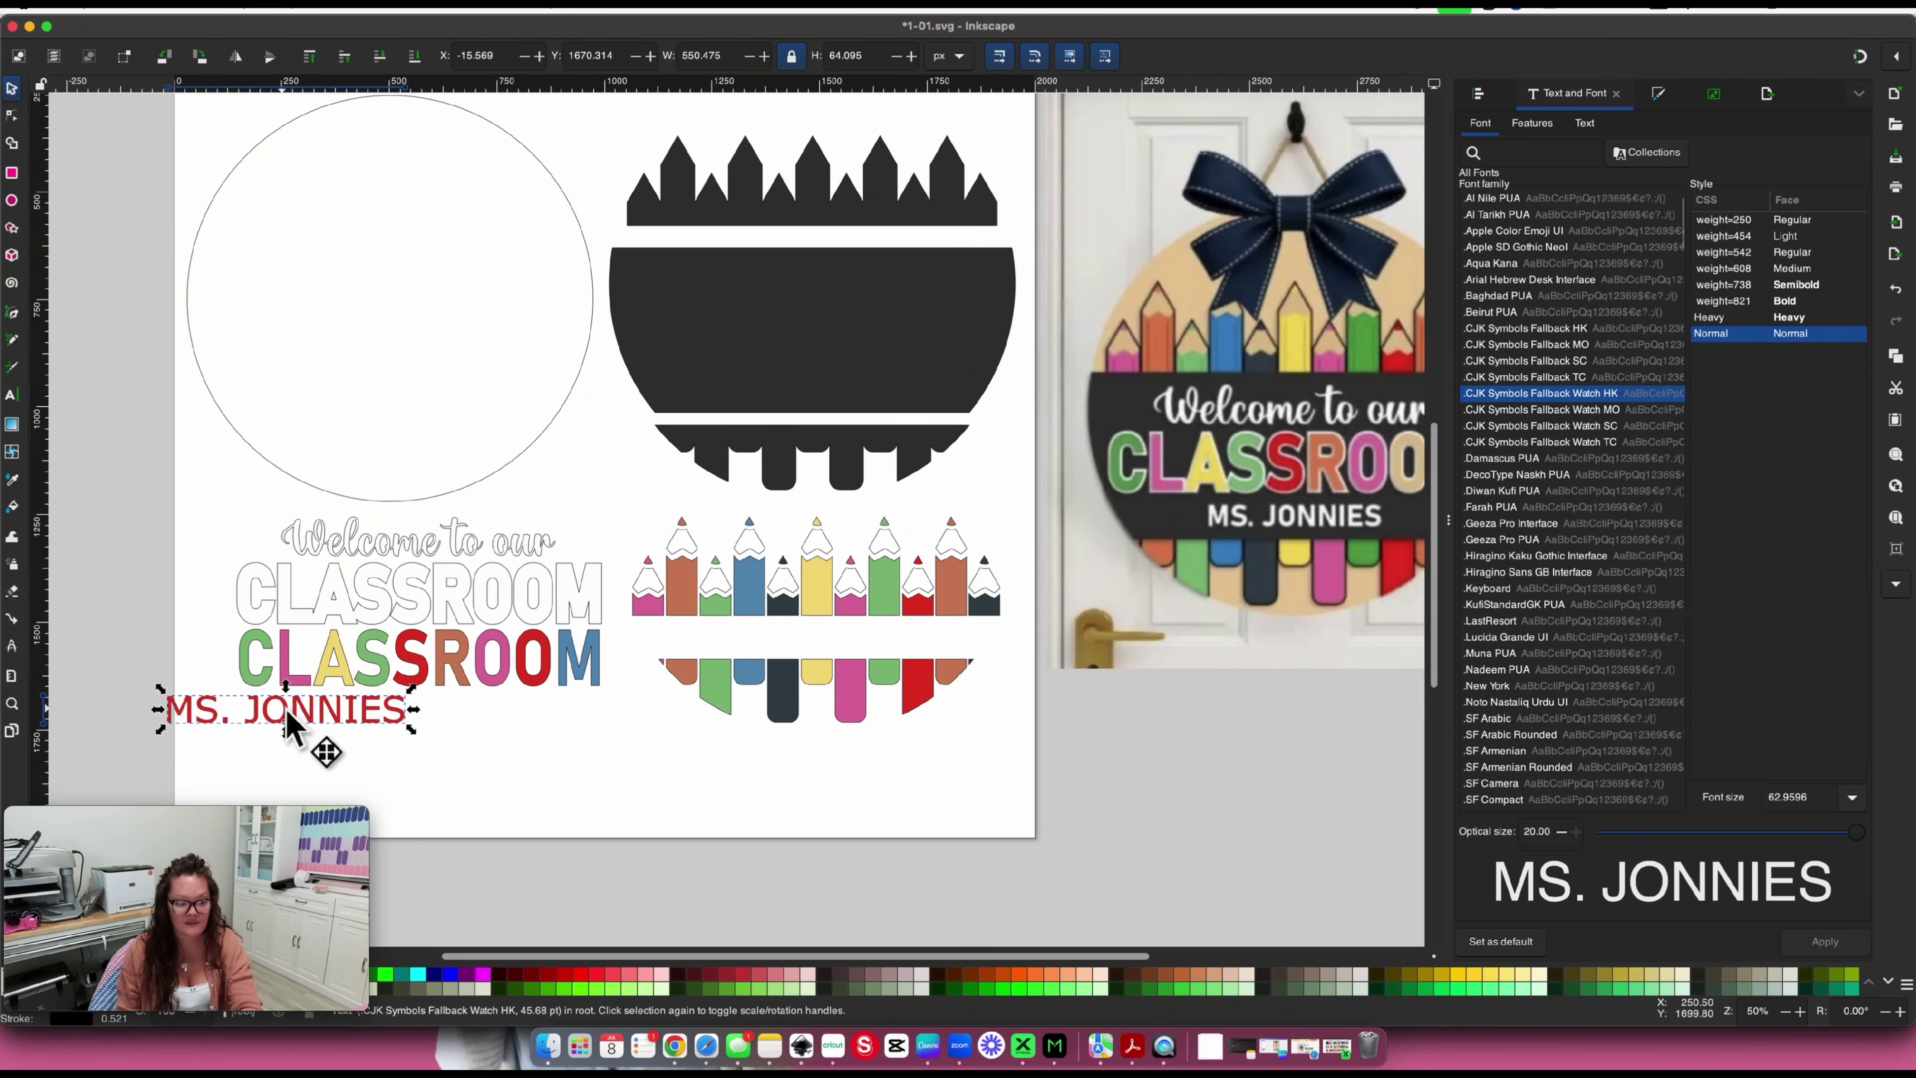
pyautogui.moveTo(286, 721); pyautogui.dragTo(595, 759)
pyautogui.moveTo(472, 738); pyautogui.dragTo(449, 722)
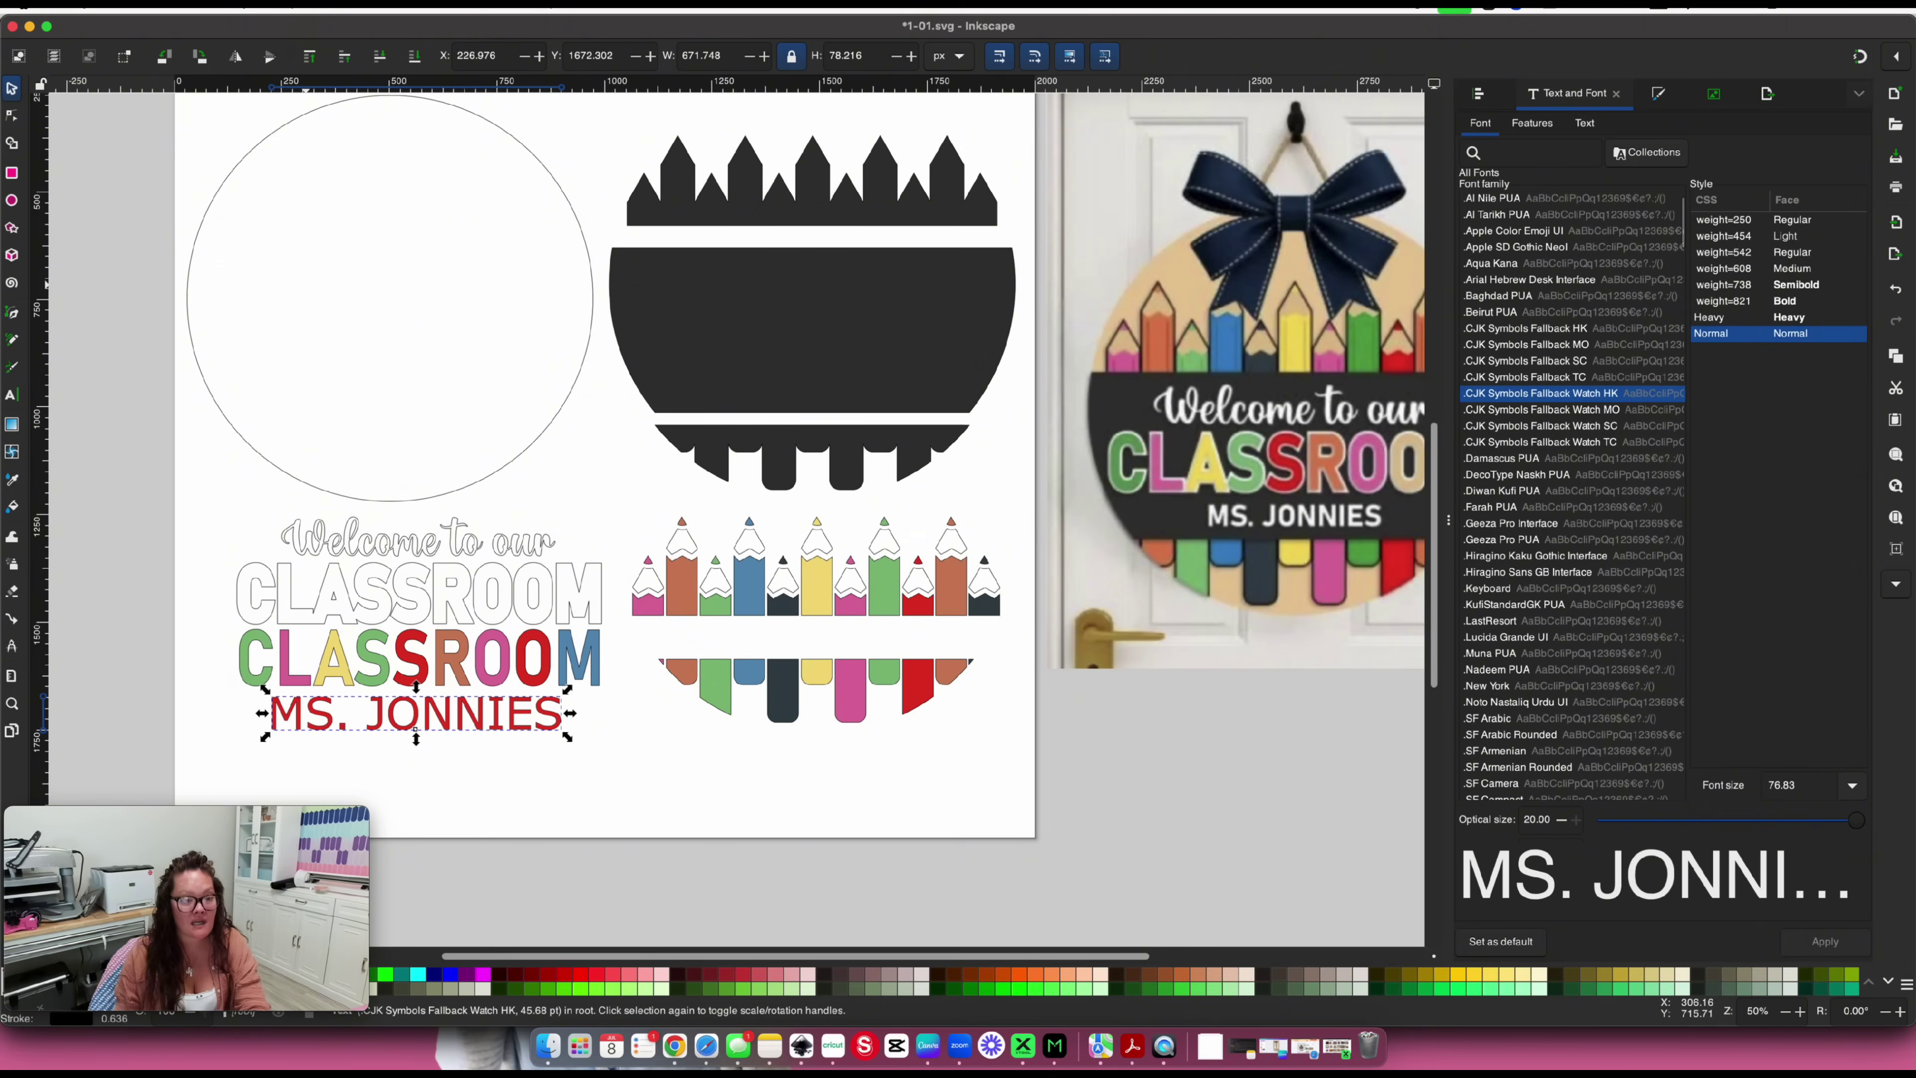
pyautogui.click(341, 8)
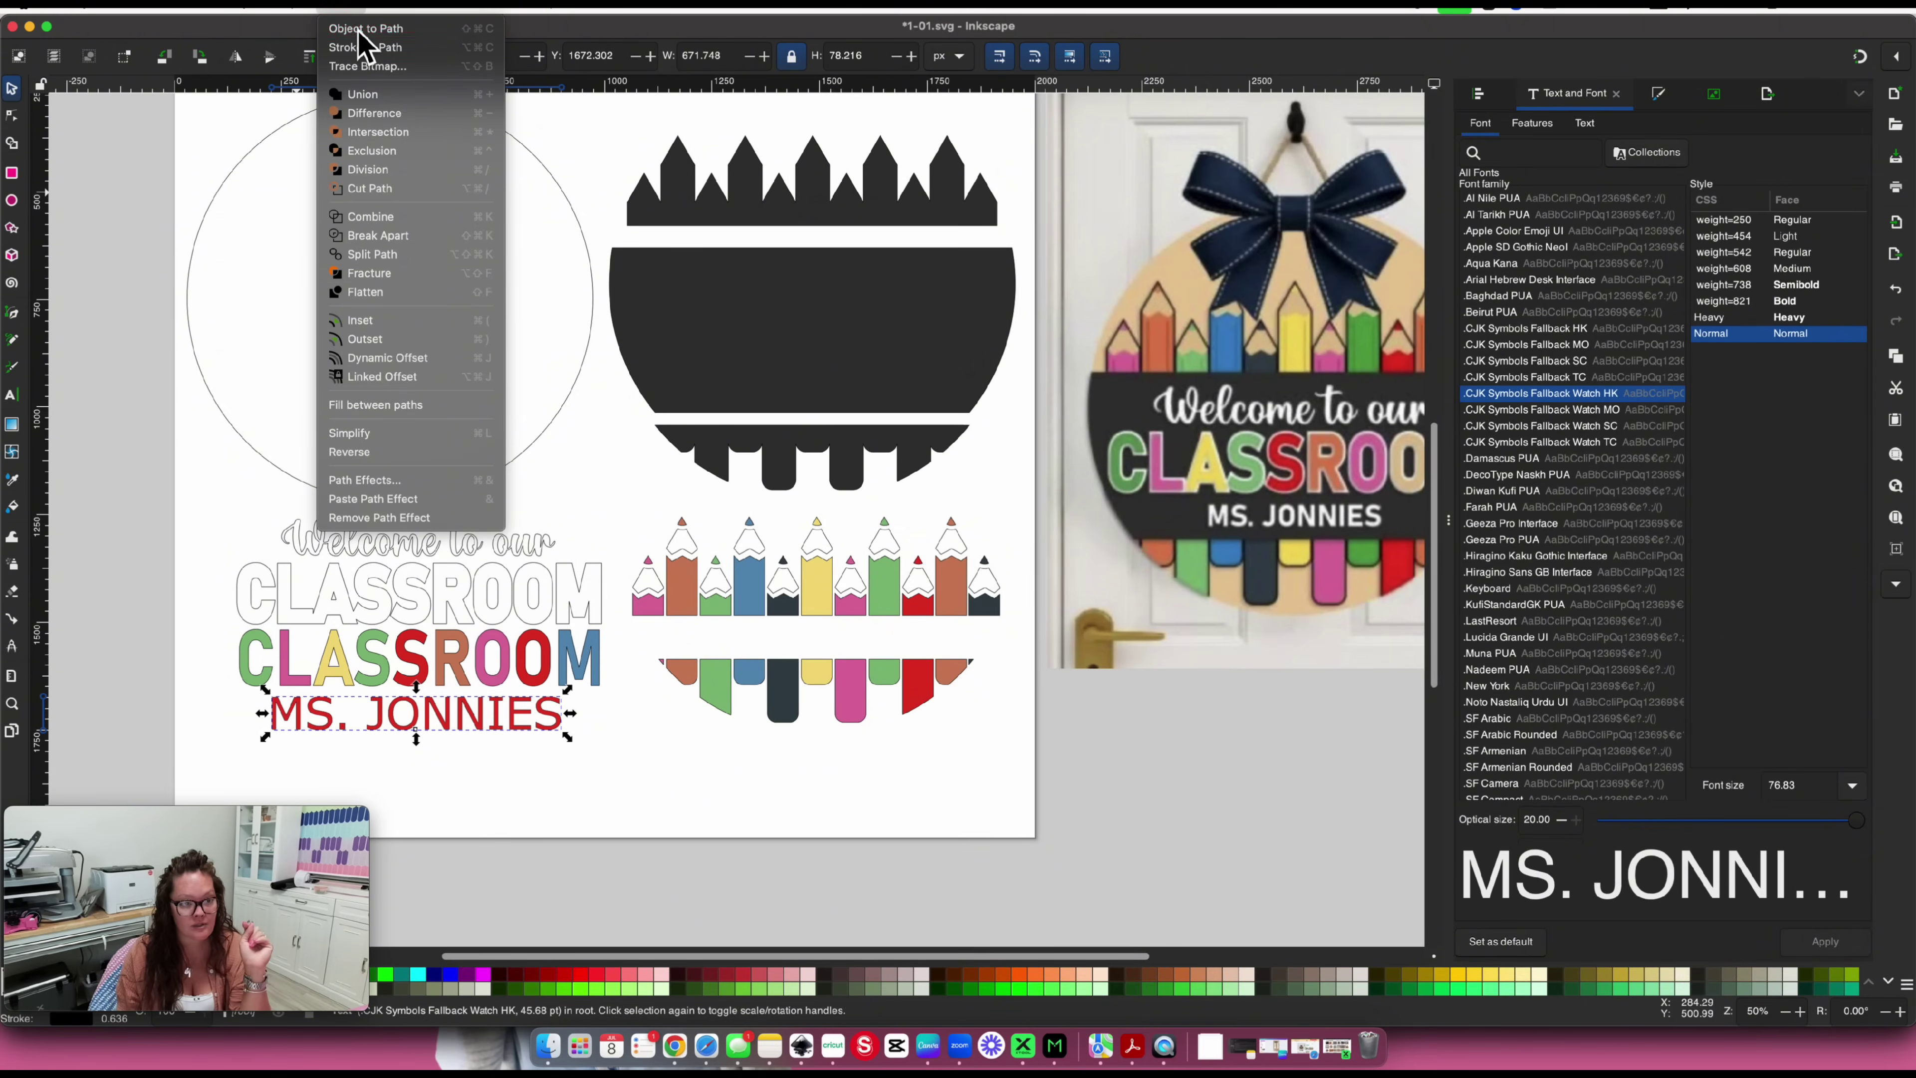
# Convert MS. JONNIES to a path, split it into separate letter paths, and select them all
pyautogui.click(360, 29)
pyautogui.click(347, 12)
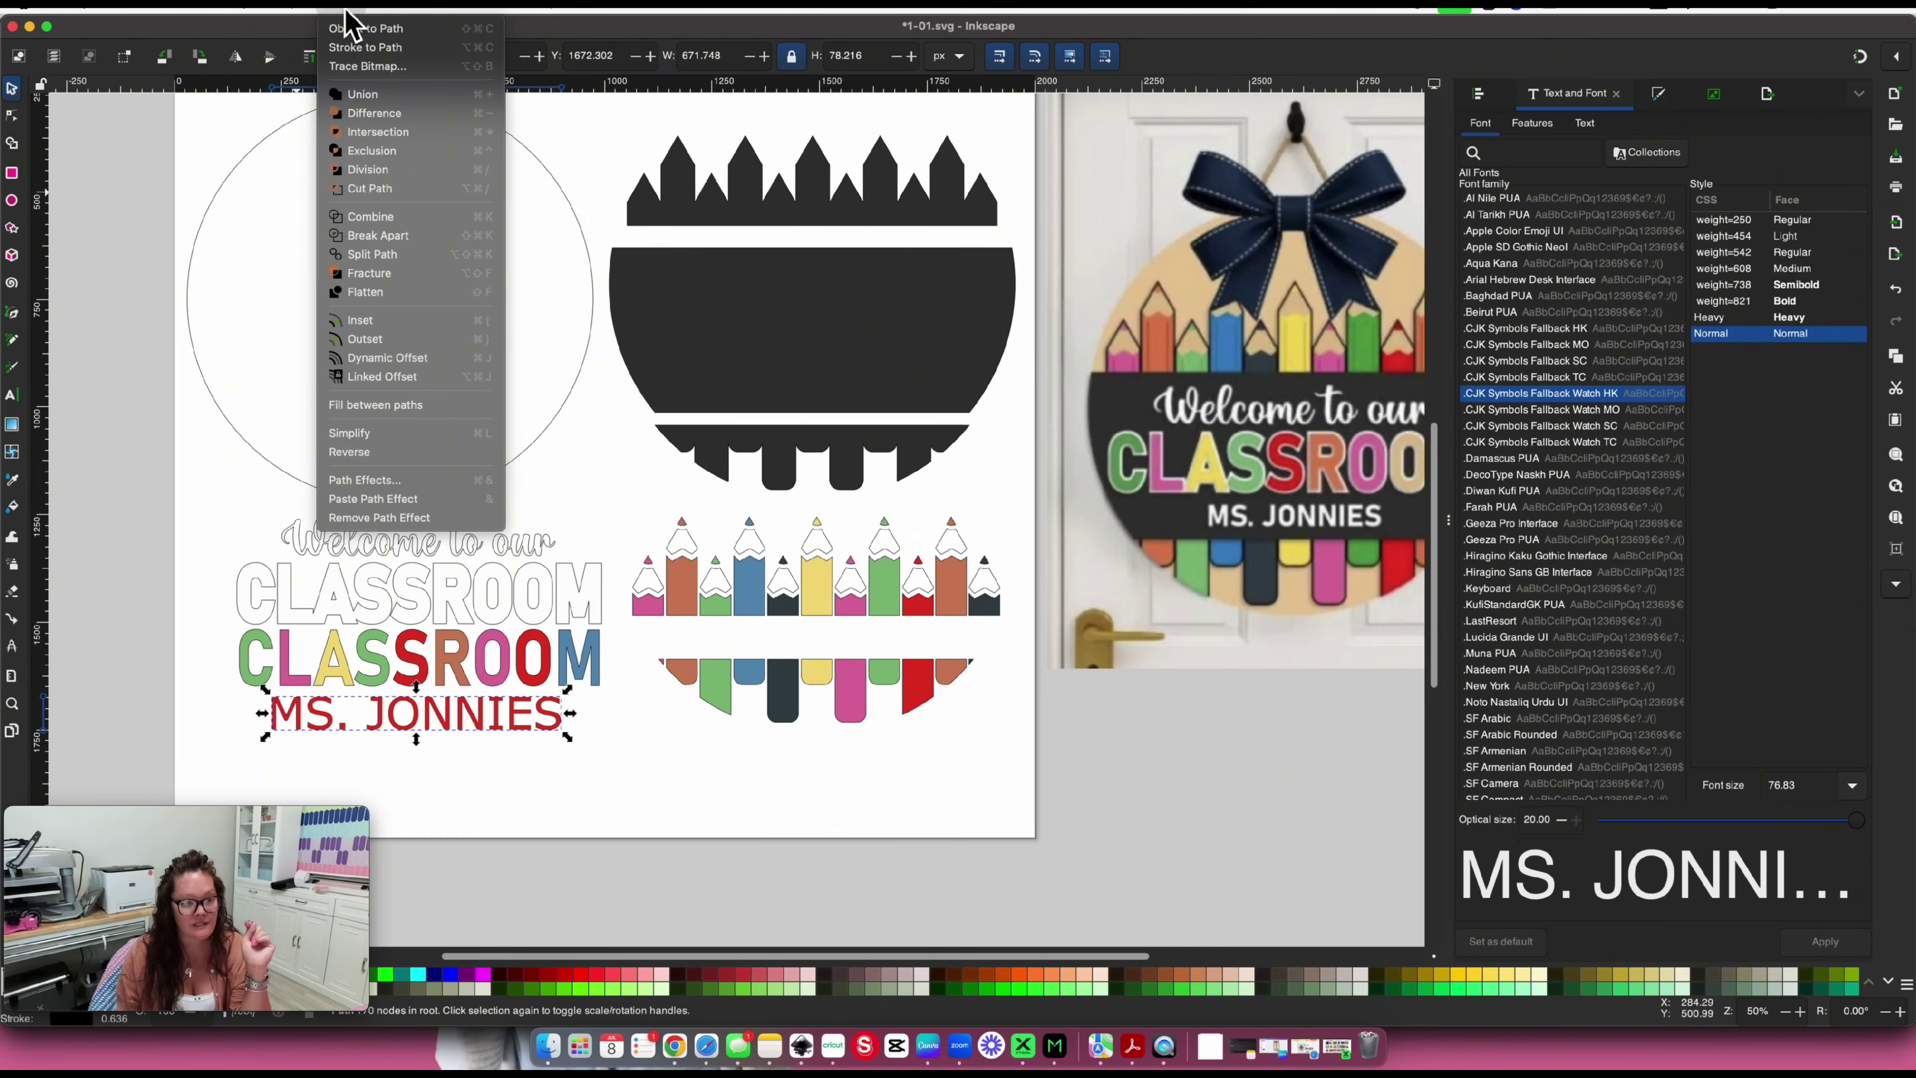
pyautogui.click(405, 255)
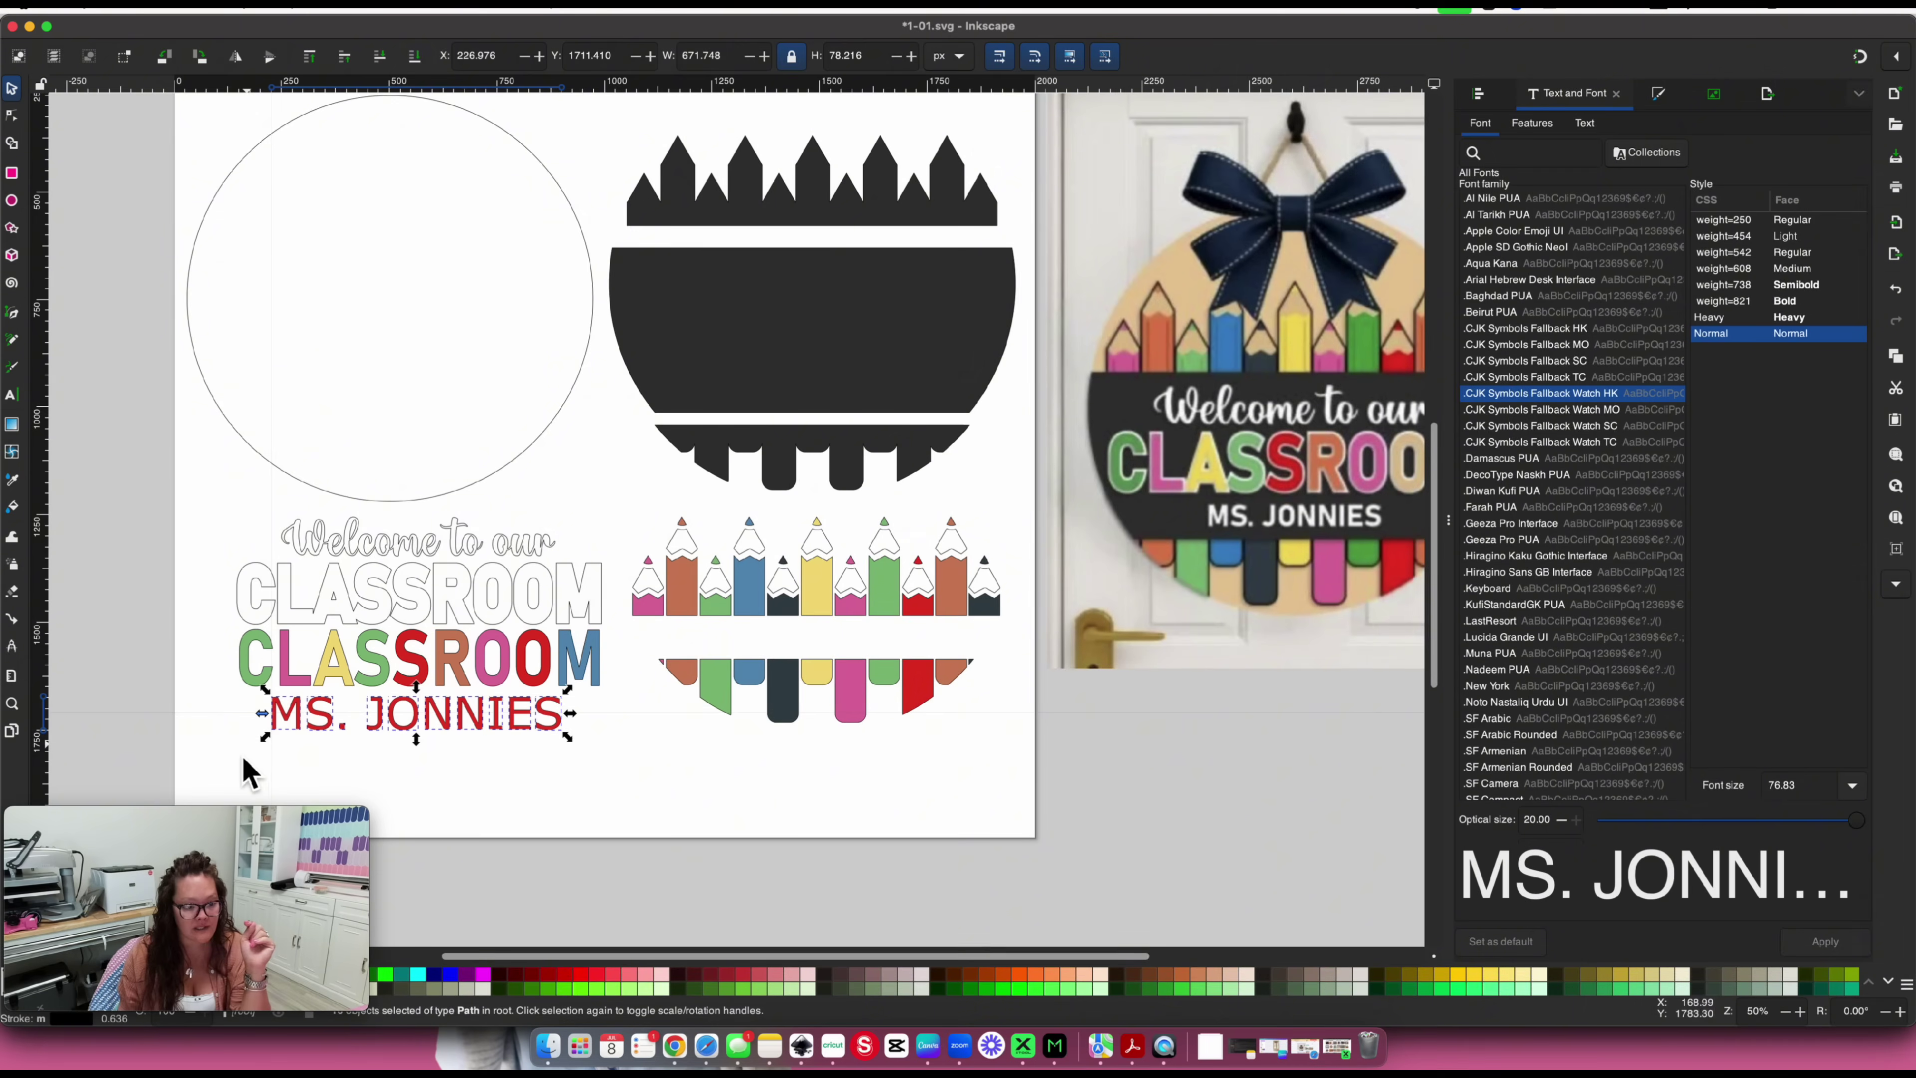
pyautogui.click(297, 755)
pyautogui.click(317, 721)
pyautogui.click(341, 726)
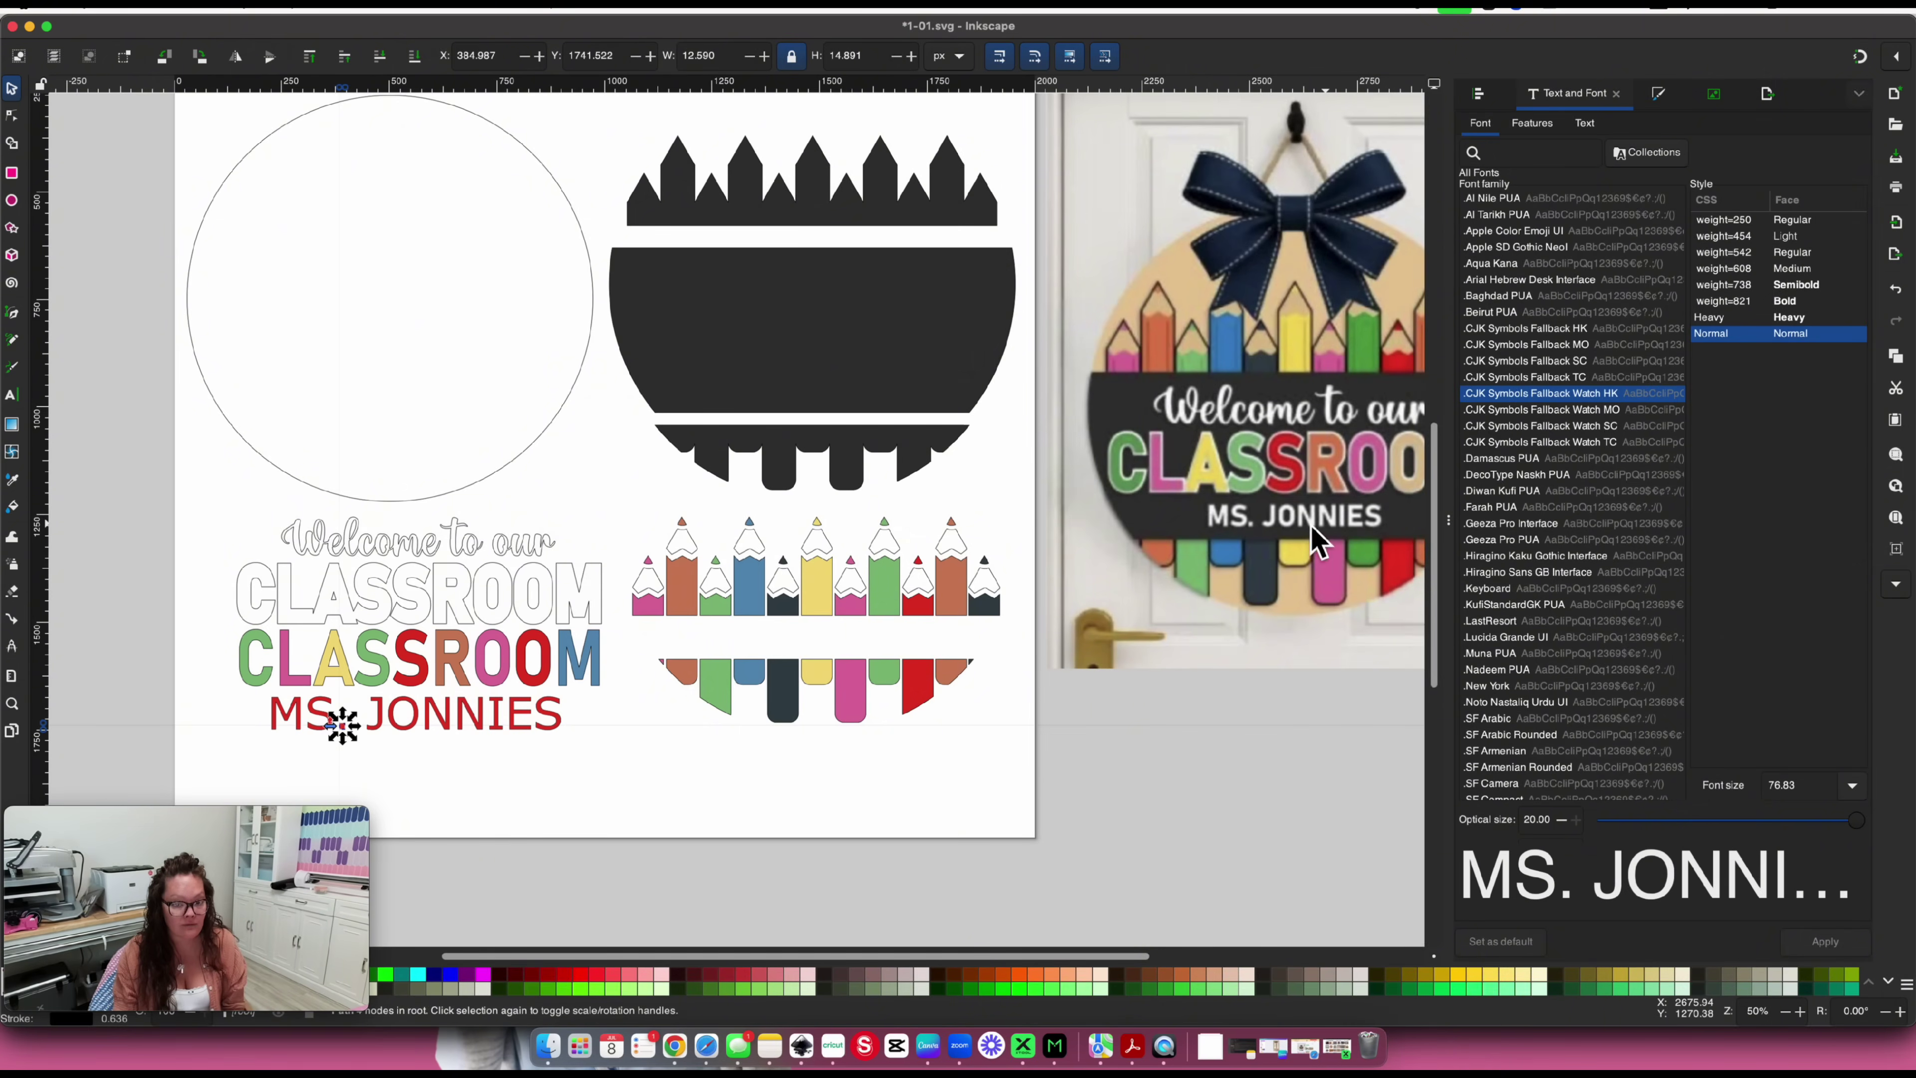
pyautogui.moveTo(602, 763); pyautogui.dragTo(164, 692)
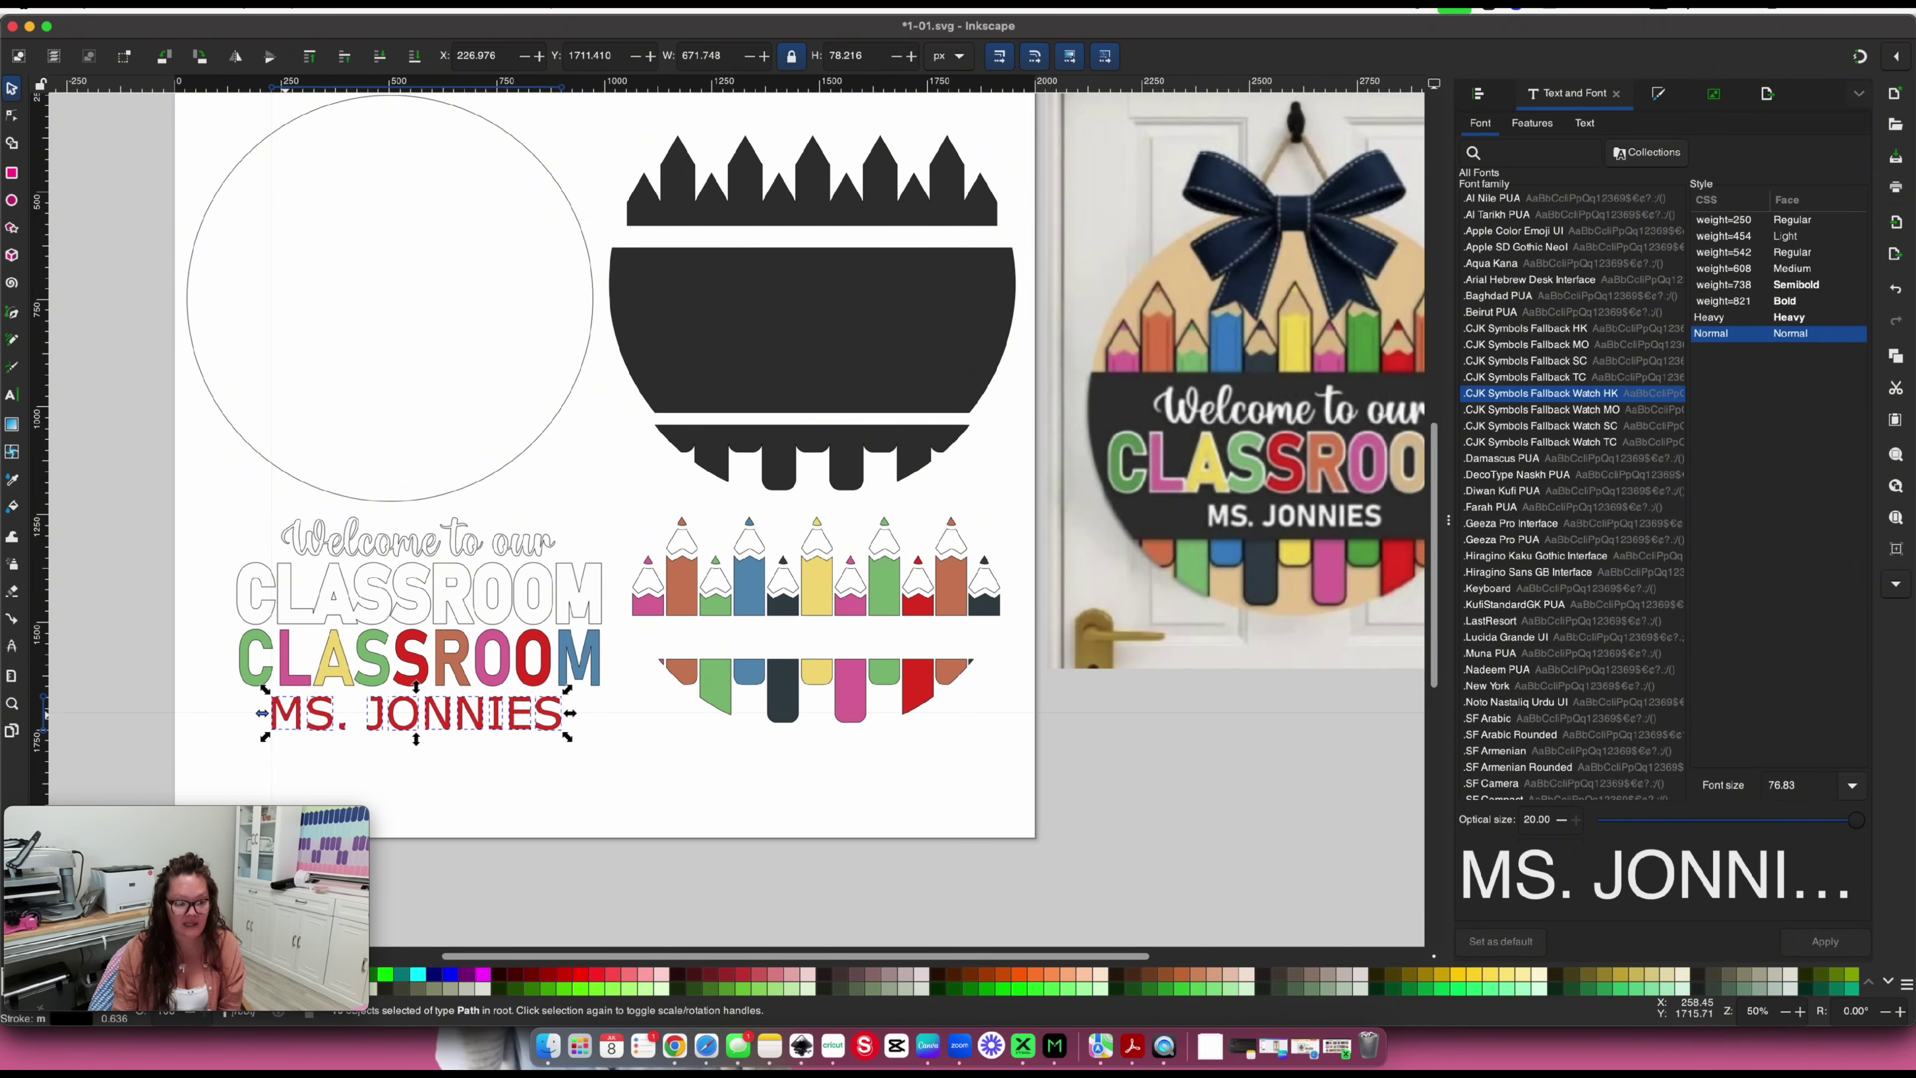
# Change the MS. JONNIES letters' fill to white #ffffff, then select the whole design
pyautogui.click(1662, 94)
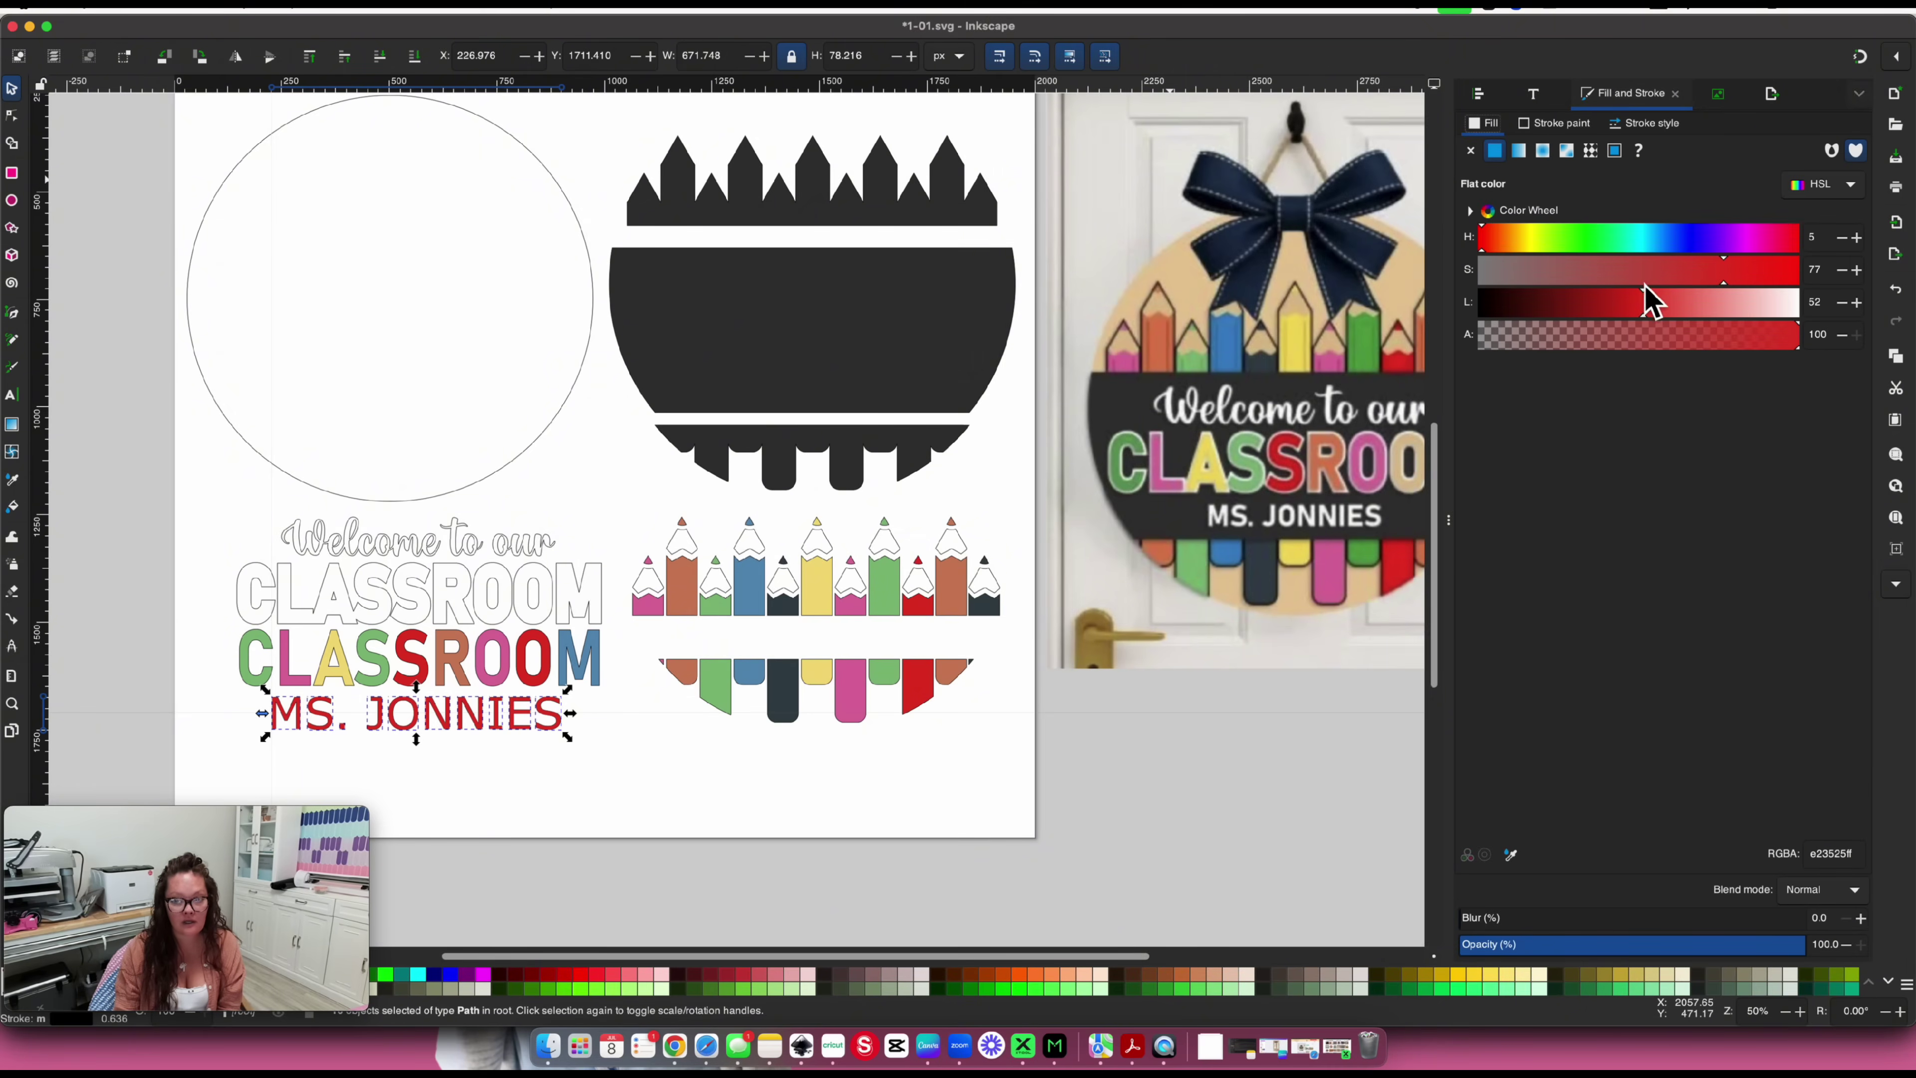
pyautogui.moveTo(1727, 302); pyautogui.dragTo(1849, 309)
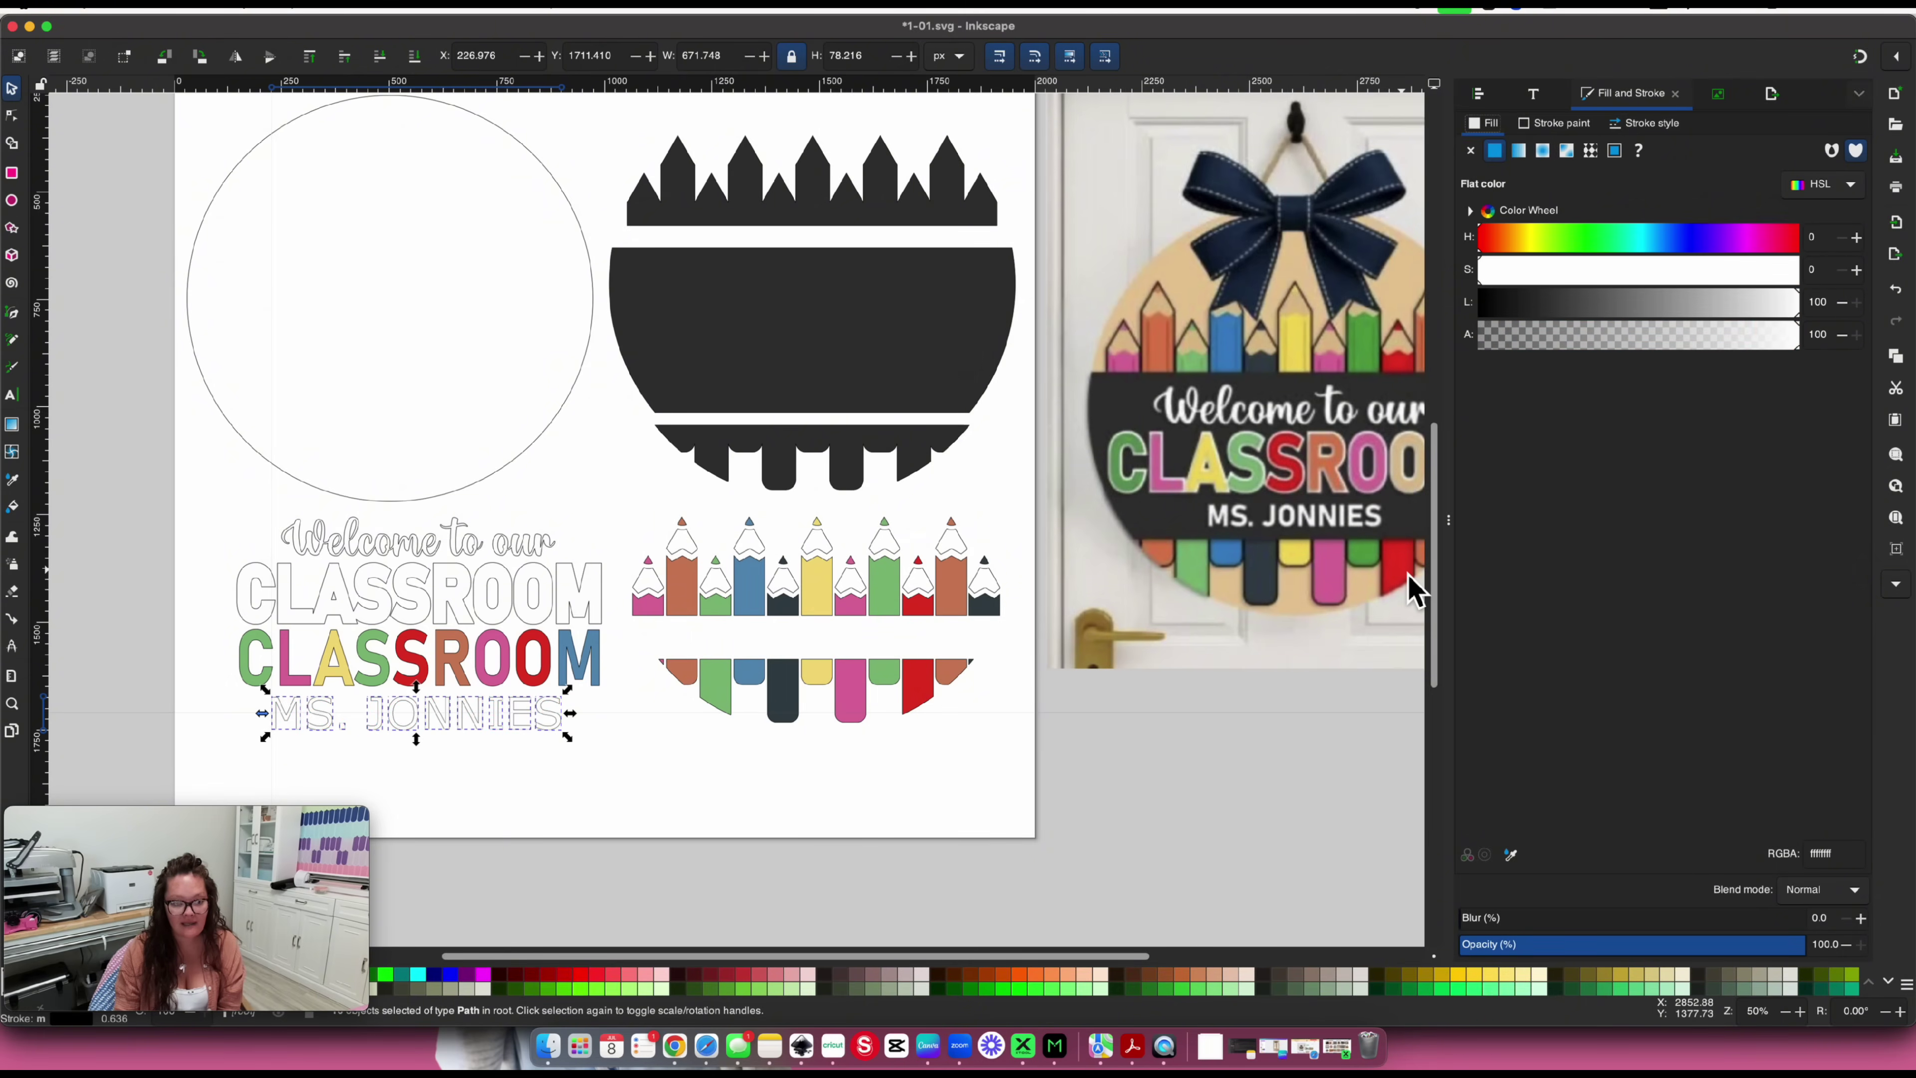
pyautogui.click(446, 796)
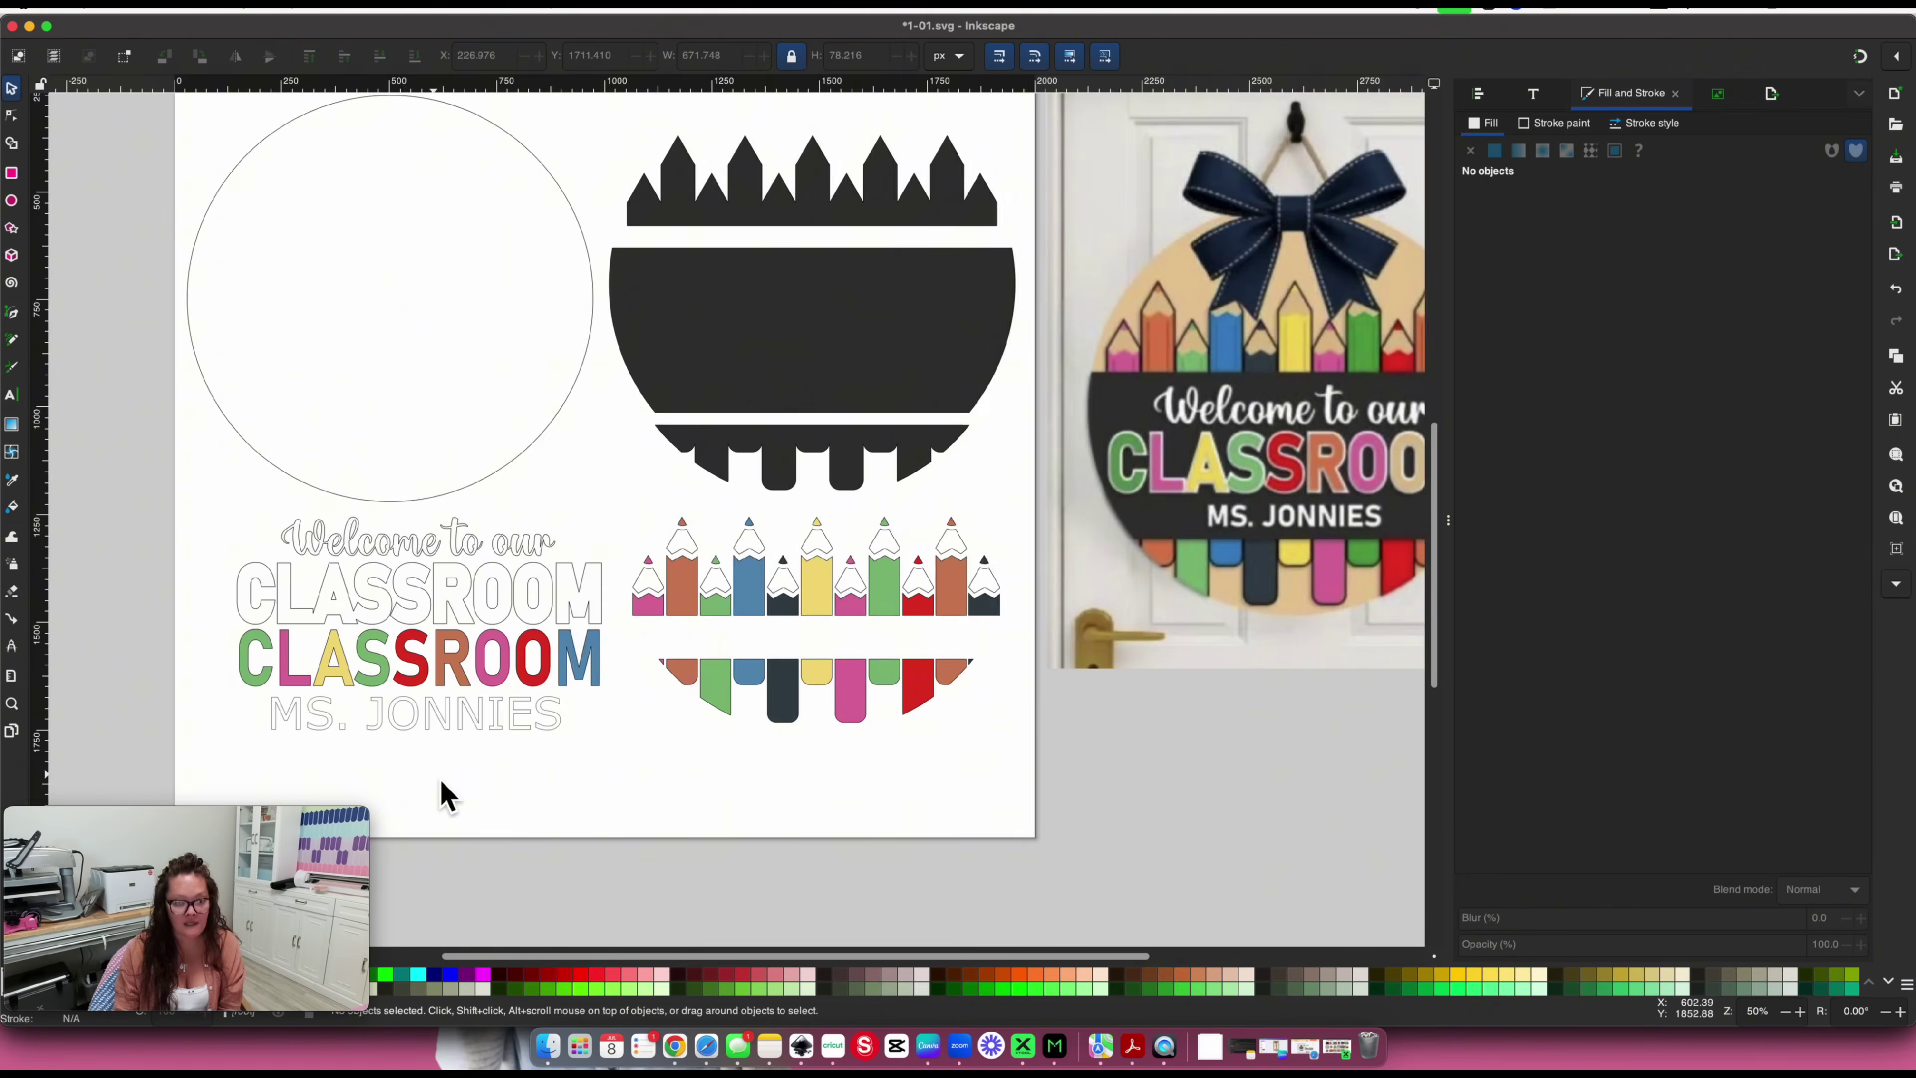
pyautogui.hscroll(5, 446, 796)
pyautogui.scroll(-4, 445, 797)
pyautogui.scroll(5, 445, 797)
pyautogui.hscroll(-3, 445, 796)
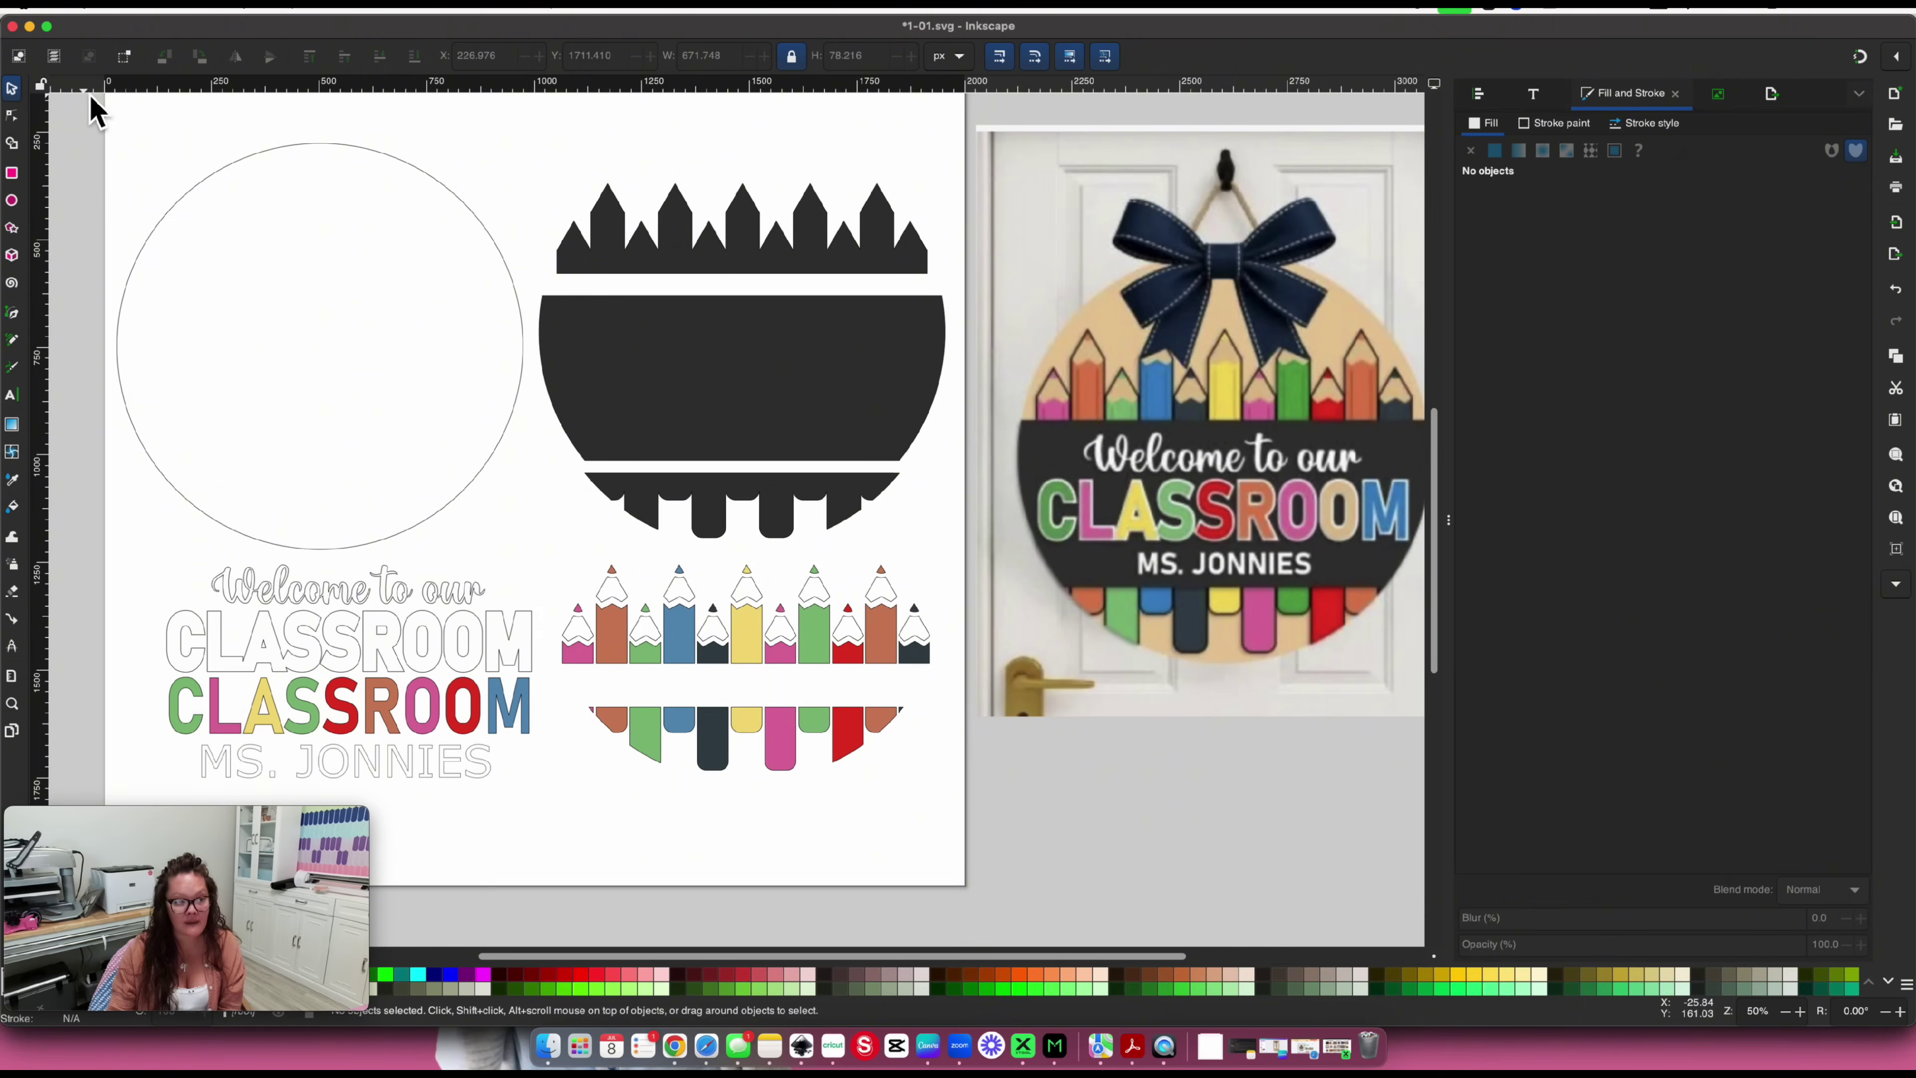
pyautogui.moveTo(94, 109); pyautogui.dragTo(973, 861)
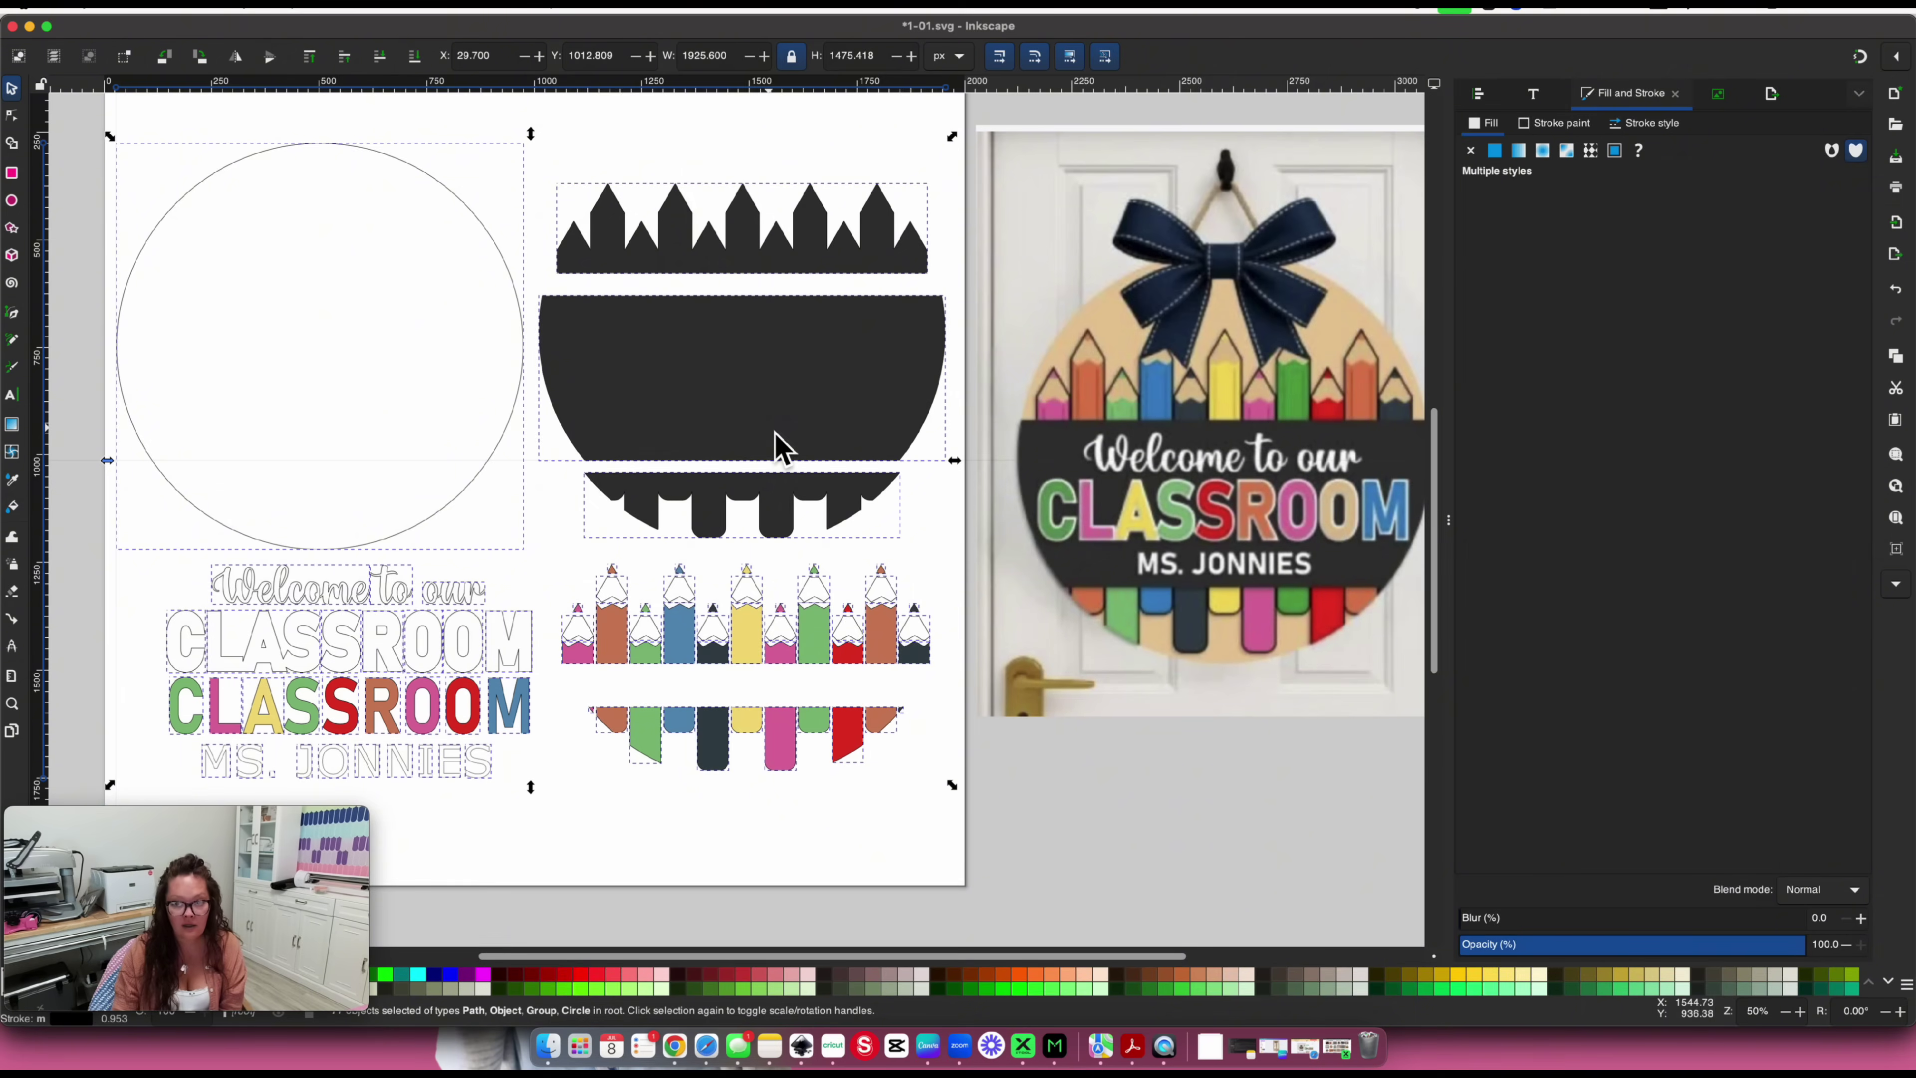
# Export the selected design as 'teacher sign.png' into the Downloads folder
pyautogui.click(1771, 94)
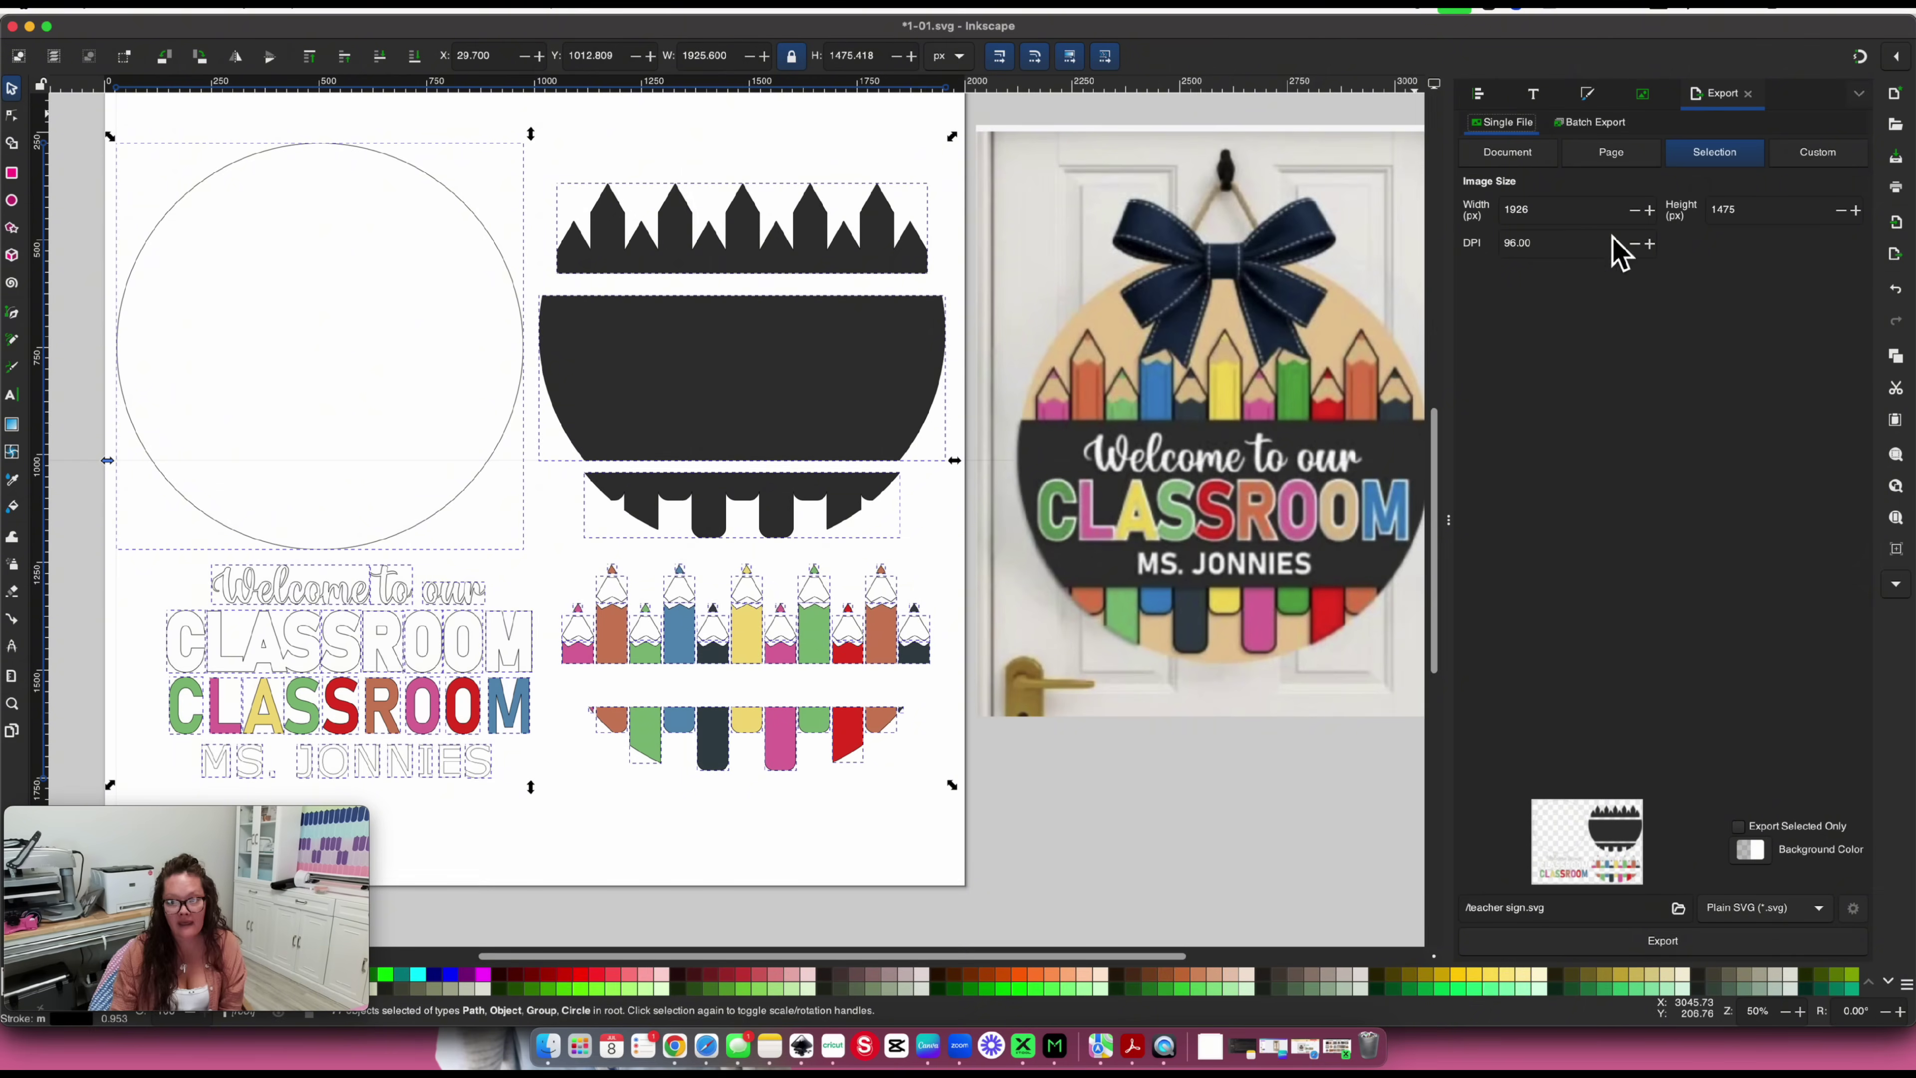
pyautogui.click(1679, 908)
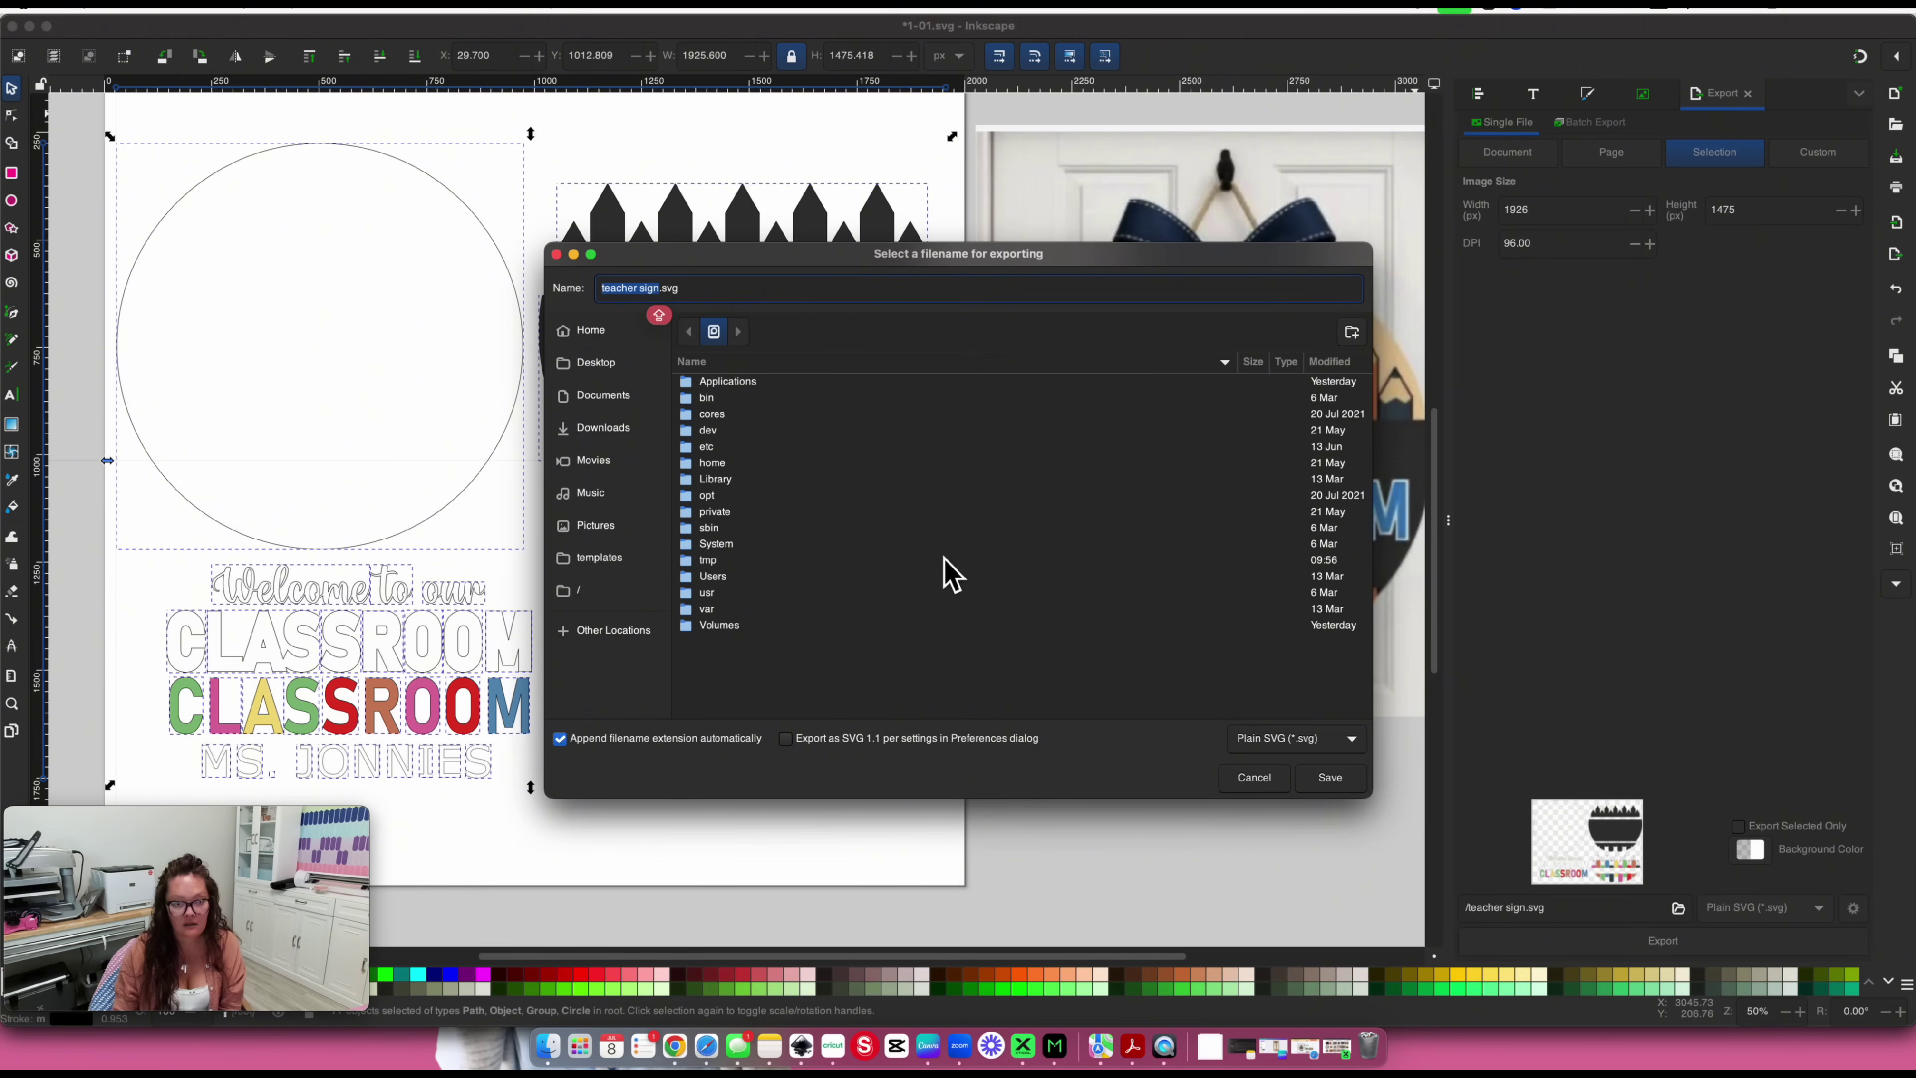
pyautogui.click(603, 428)
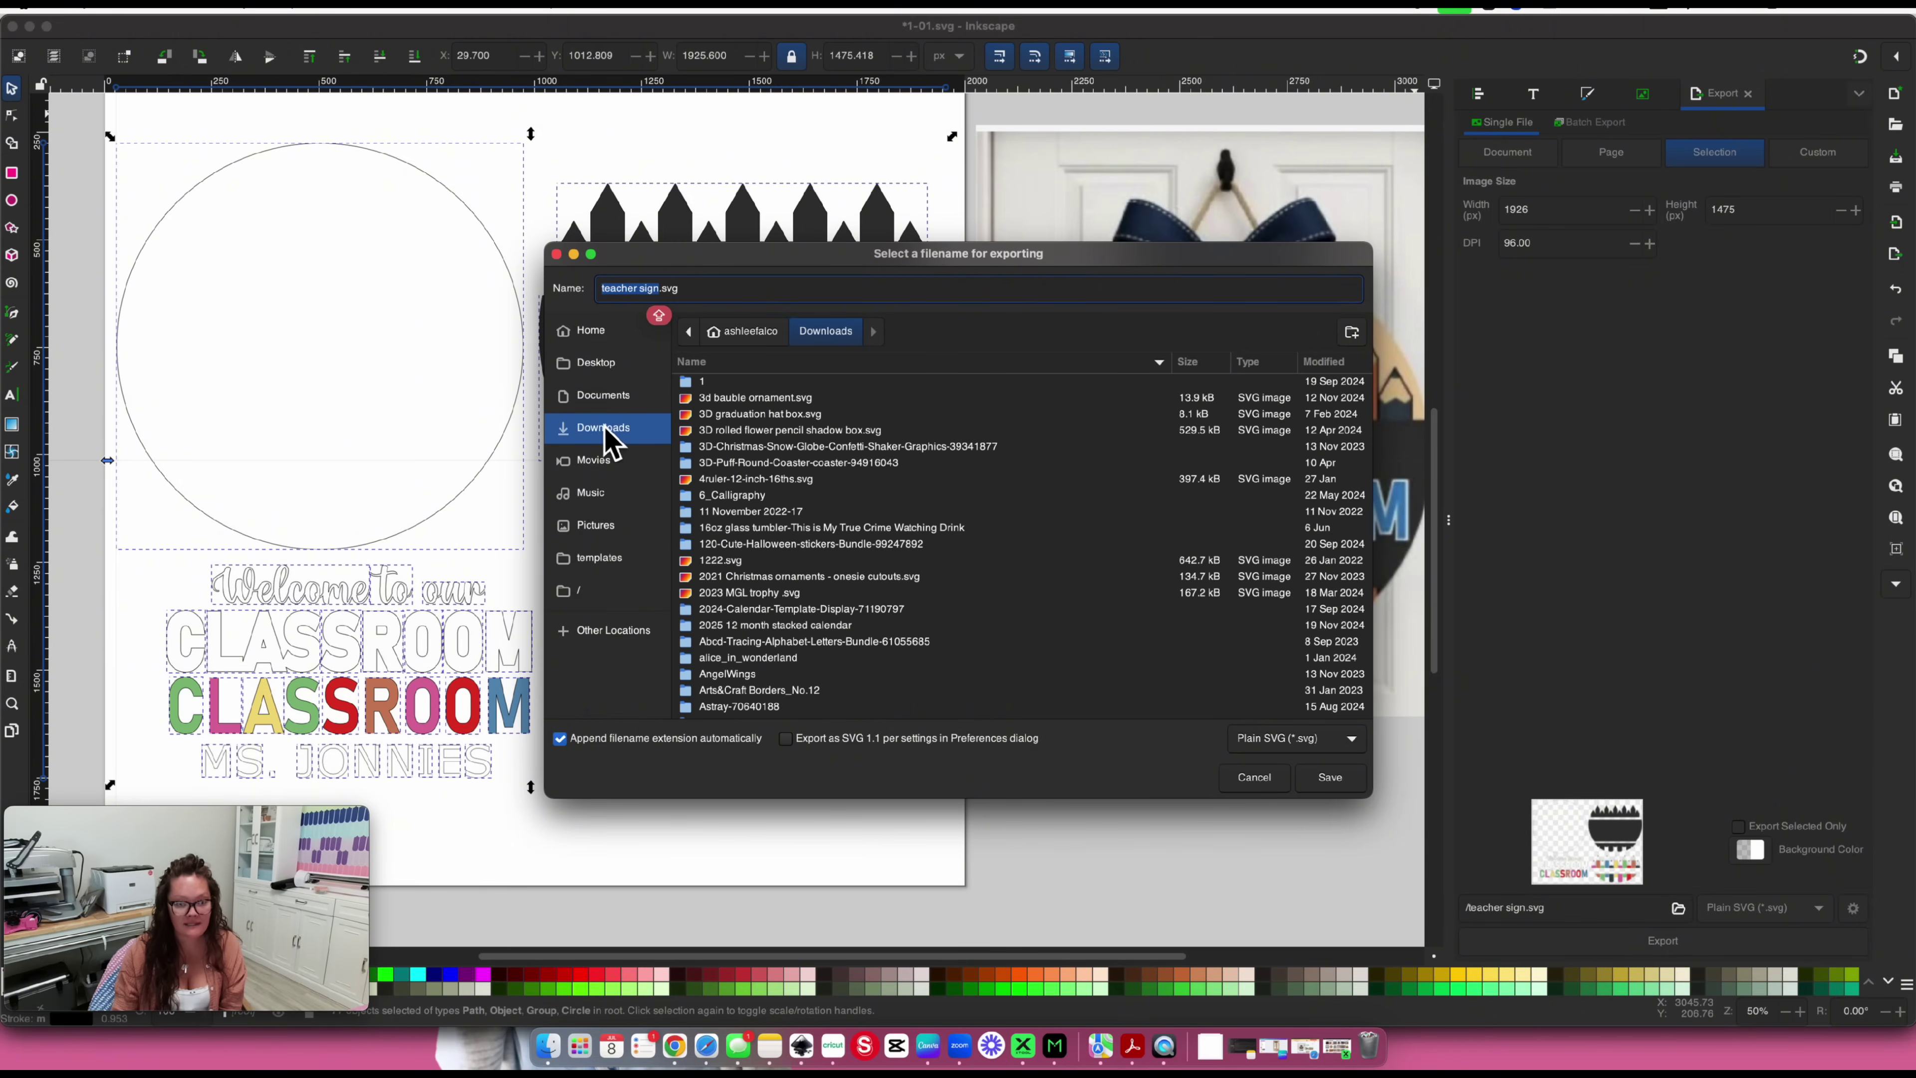
pyautogui.click(1326, 744)
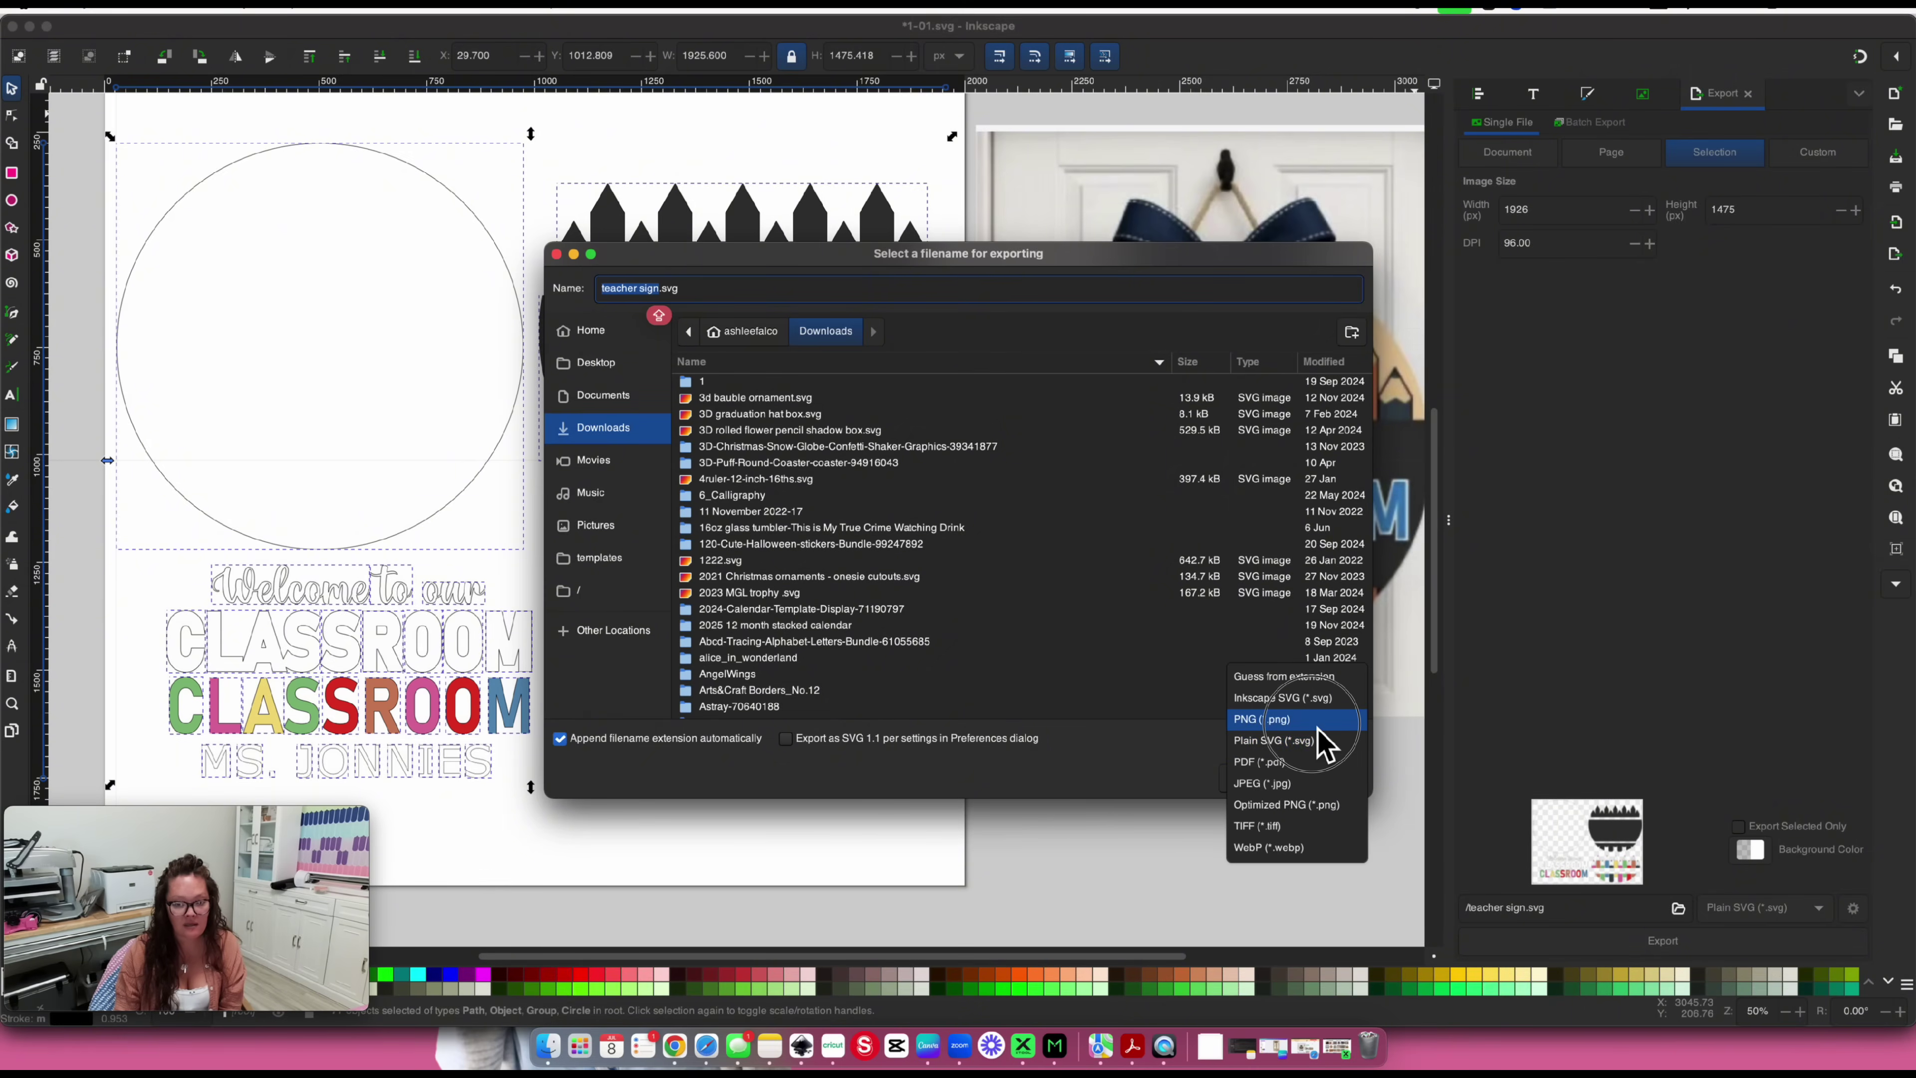
pyautogui.click(1316, 726)
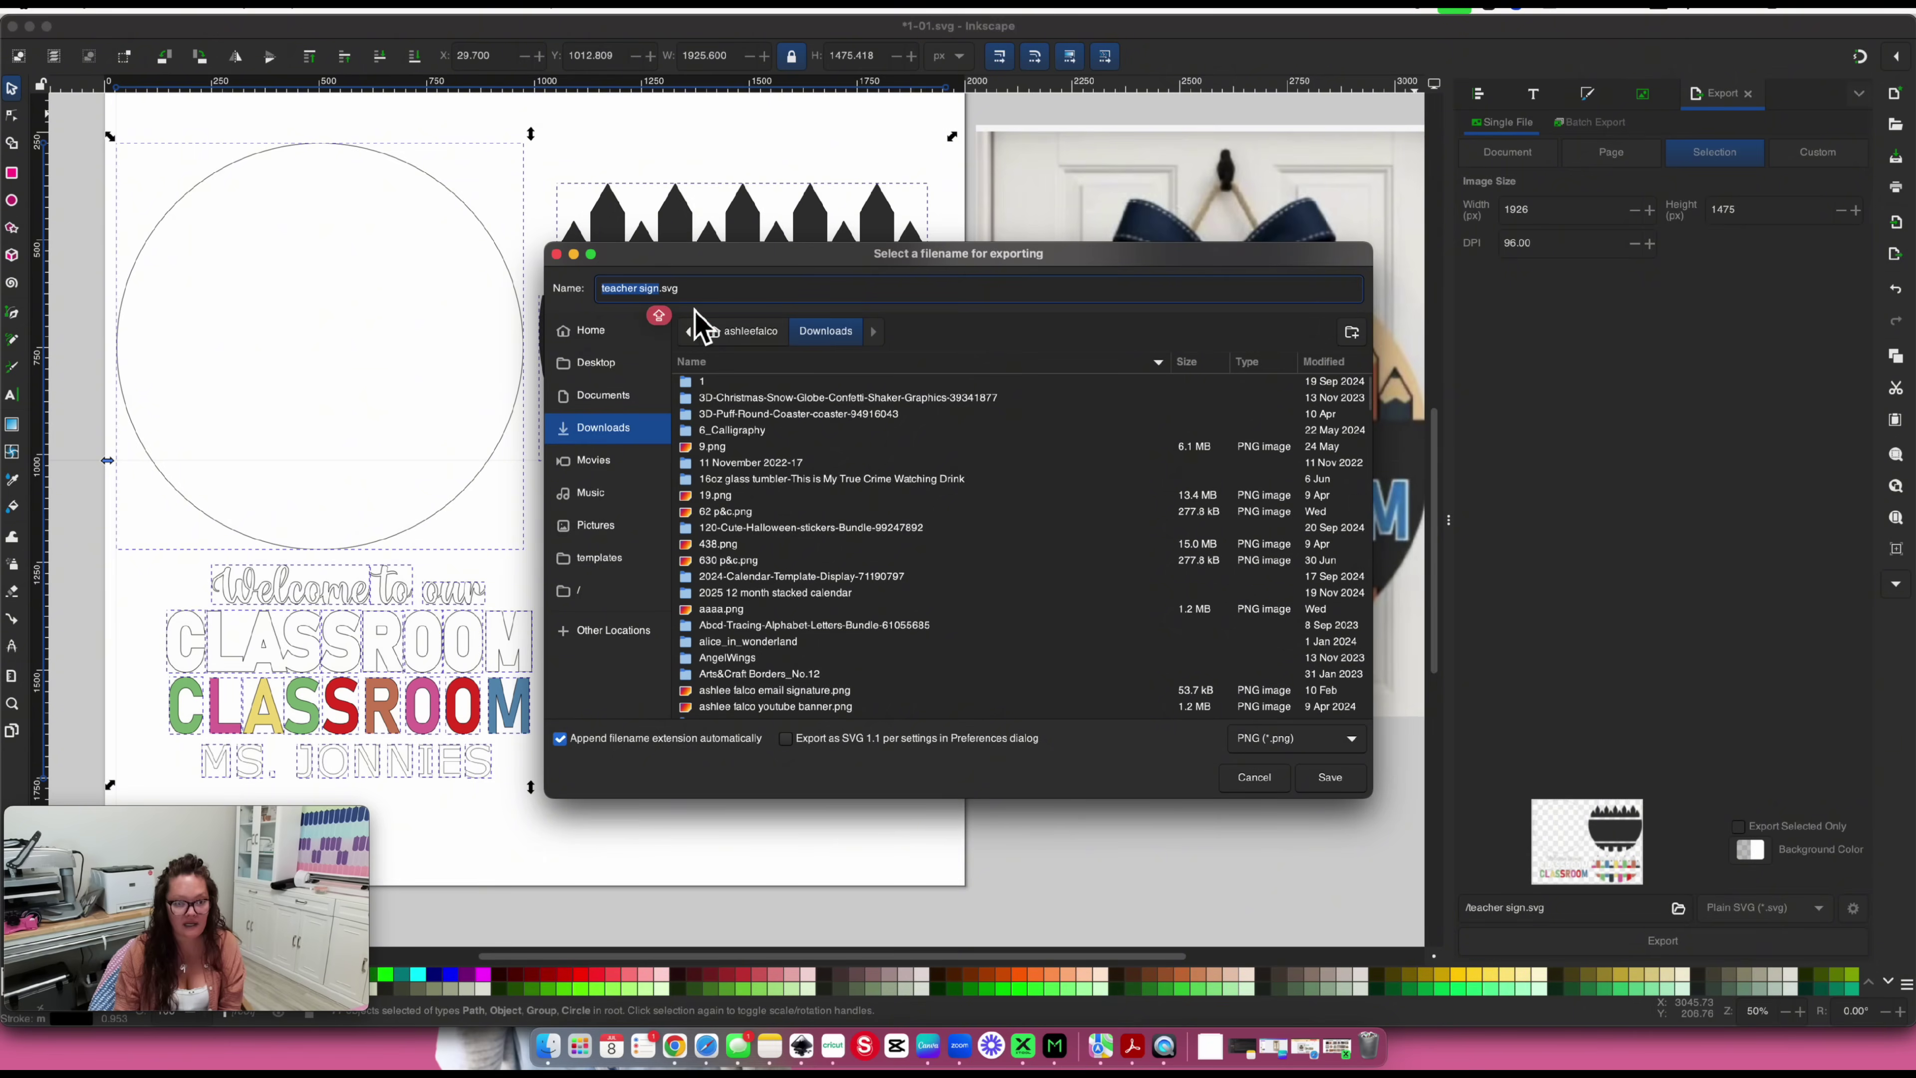
pyautogui.click(690, 290)
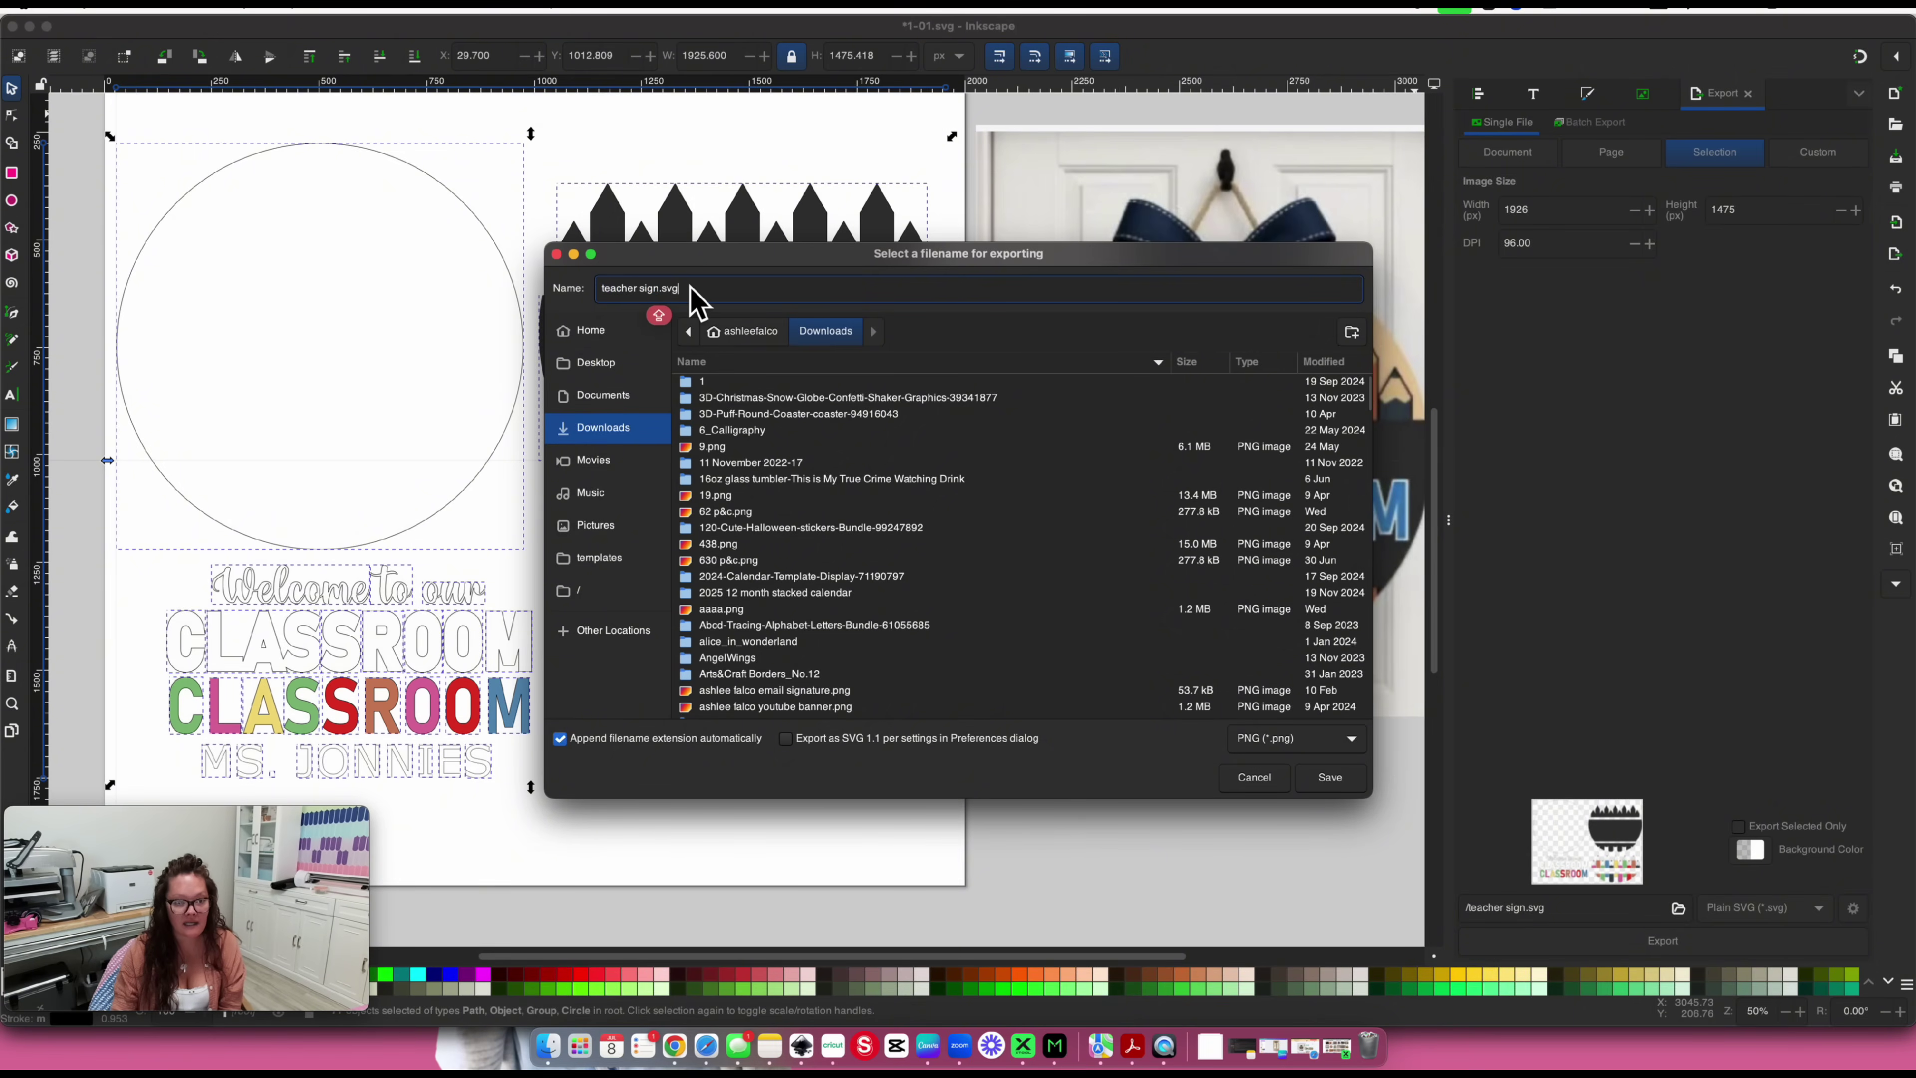
pyautogui.press('BackSpace')
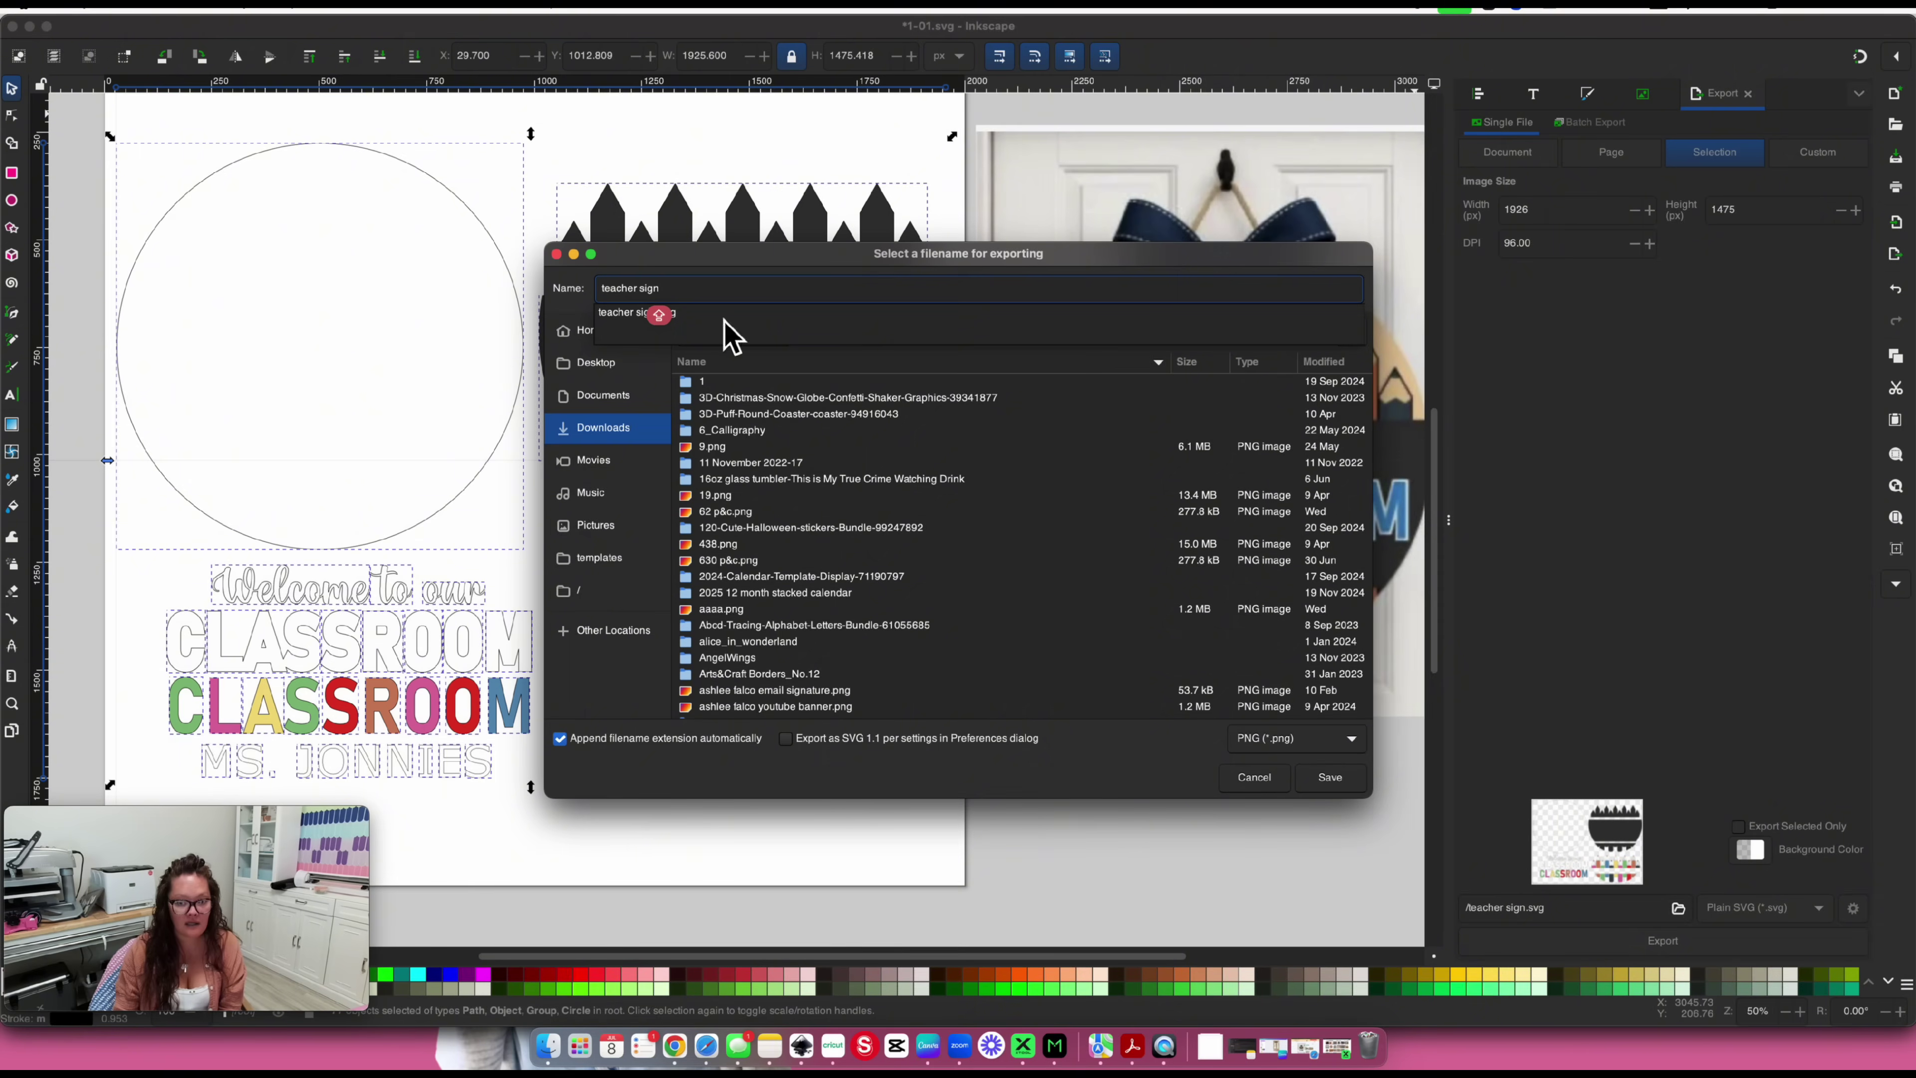
pyautogui.click(1335, 781)
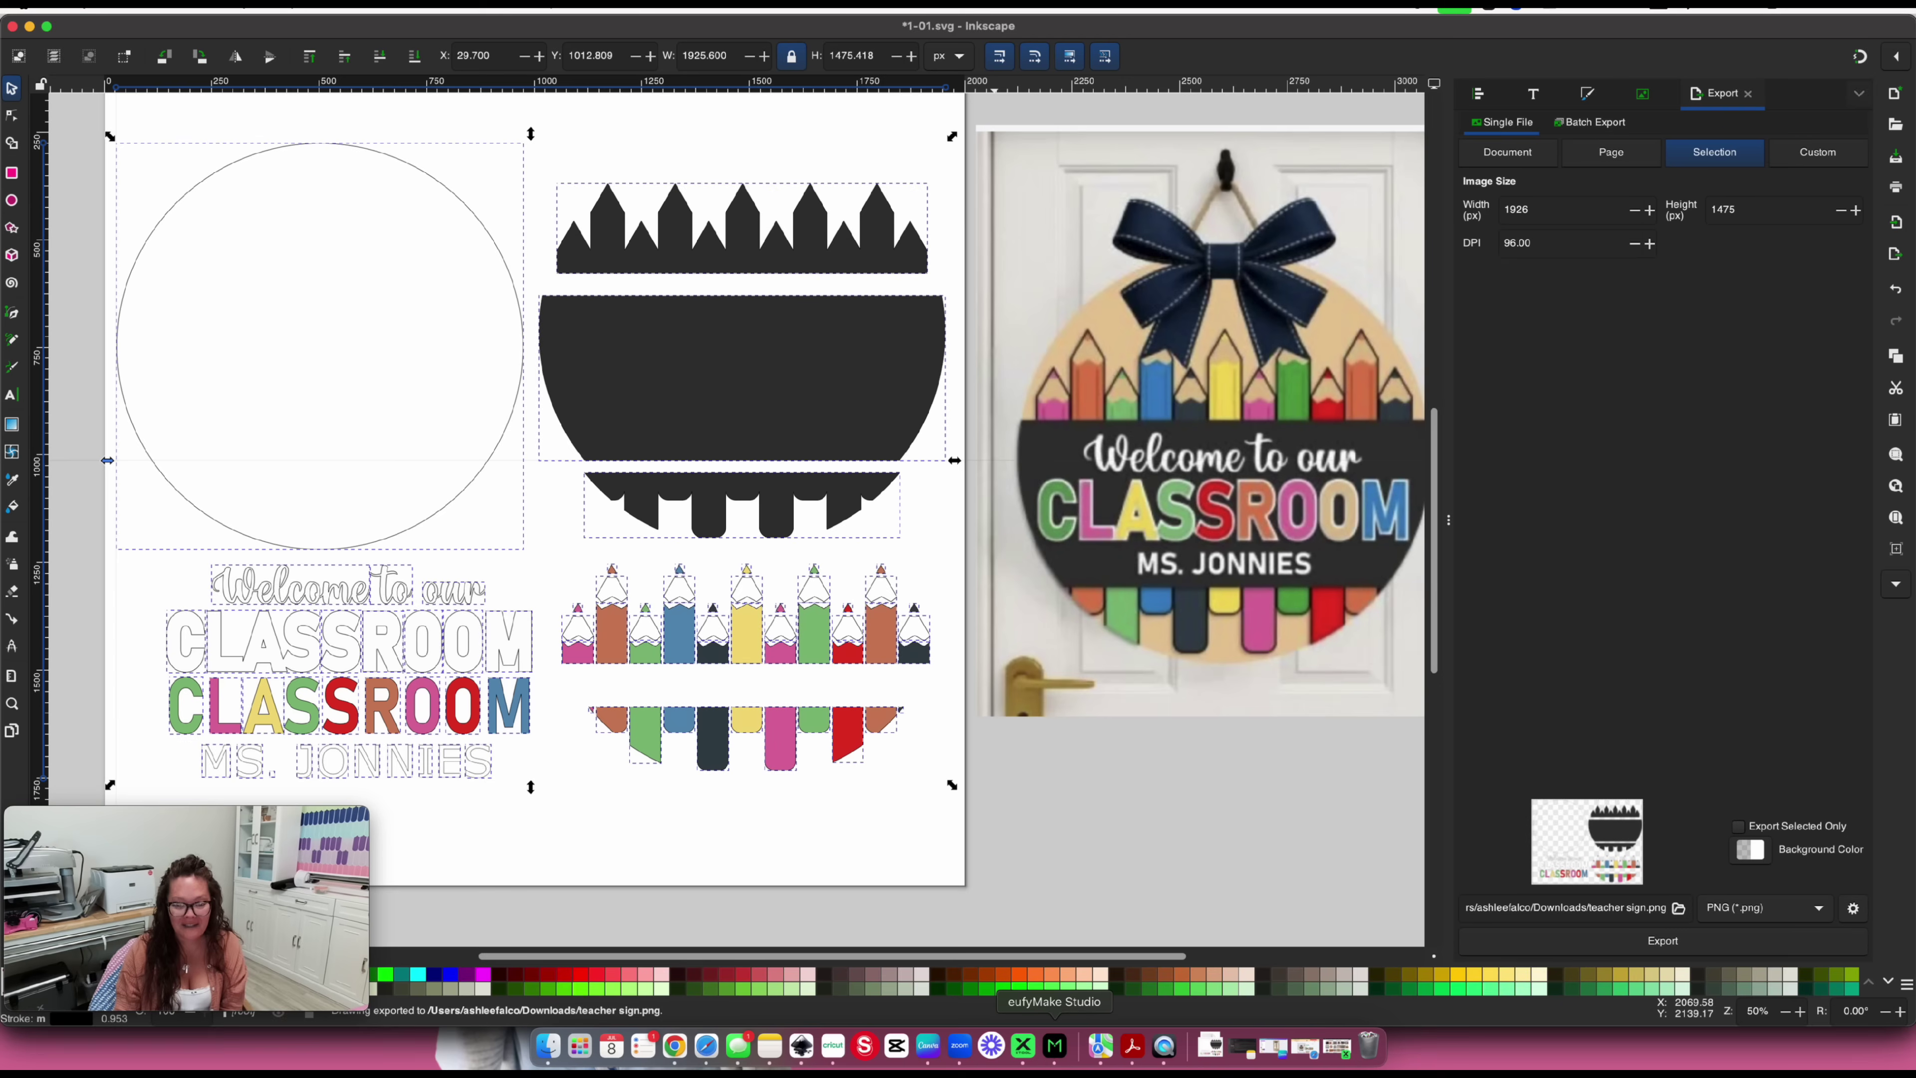
# In eufyMake Studio, select and delete all of the old design
pyautogui.click(1055, 1056)
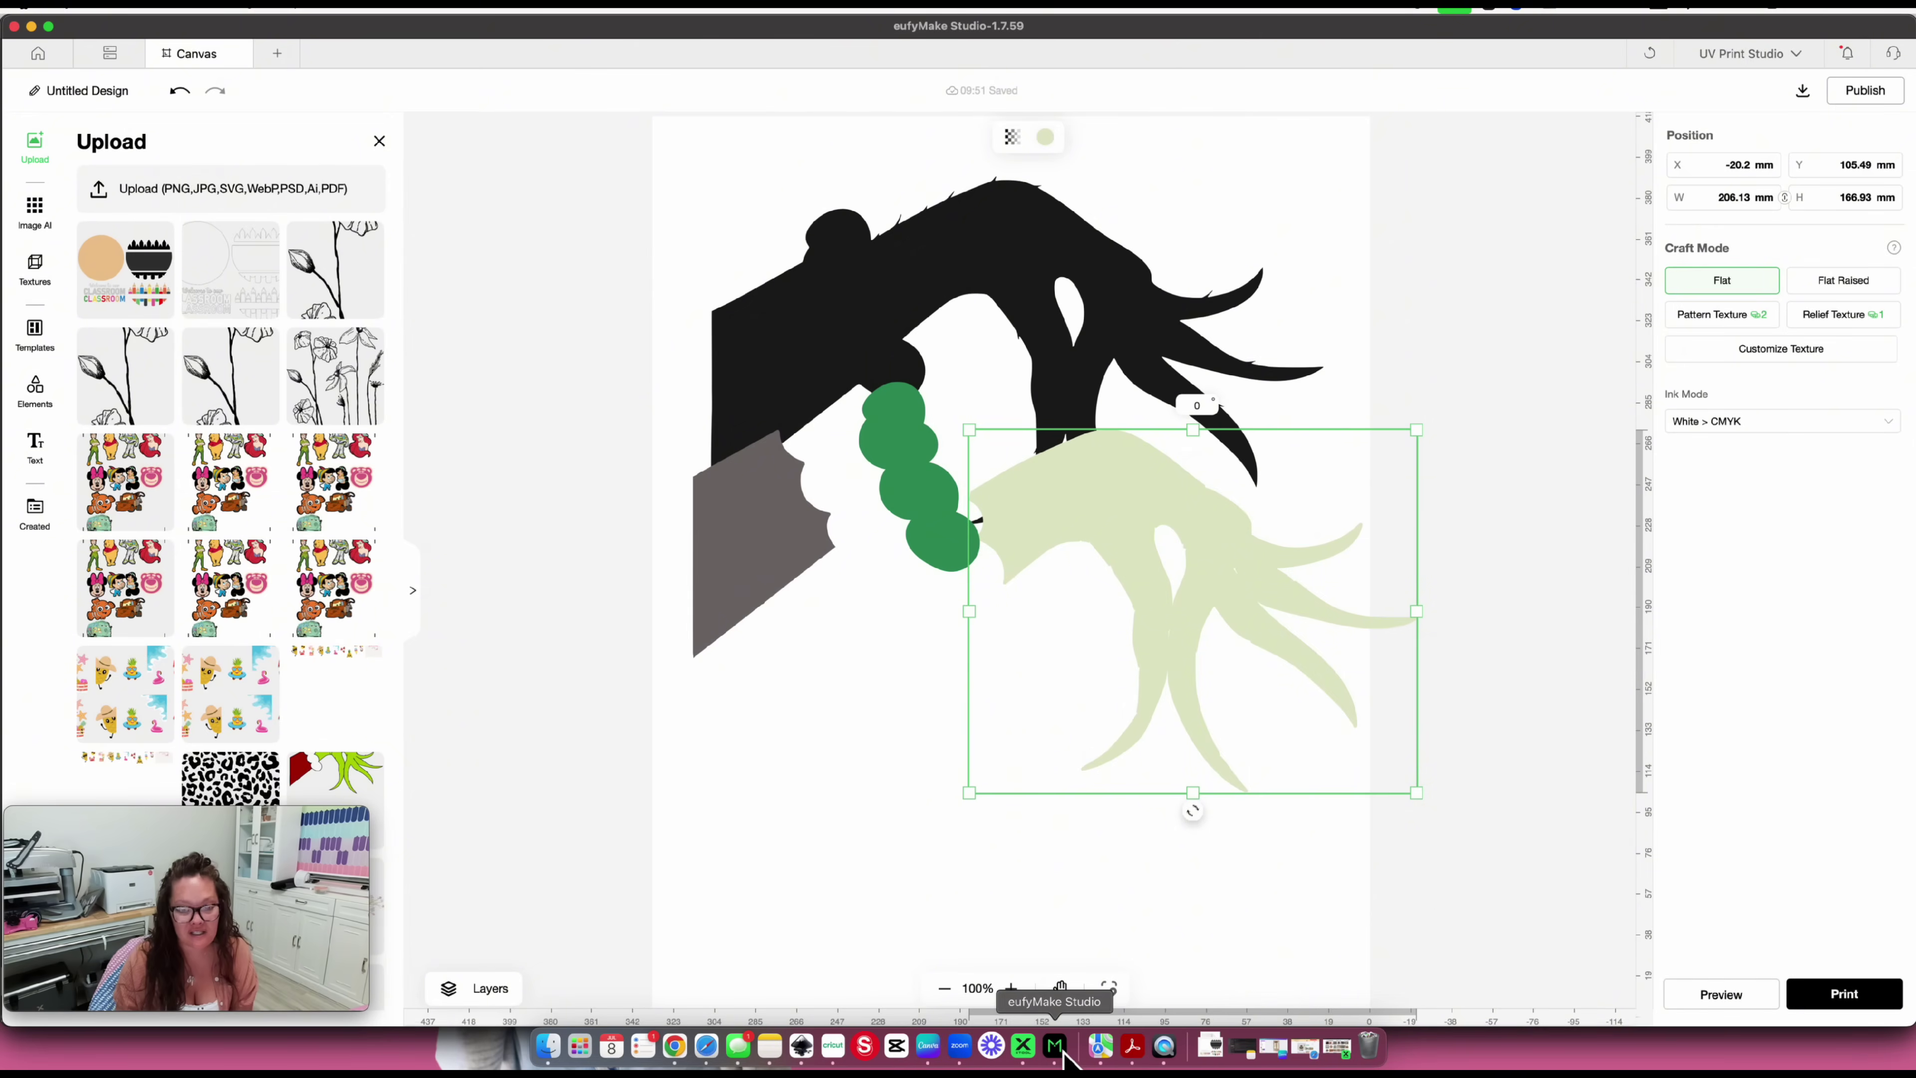
pyautogui.click(617, 151)
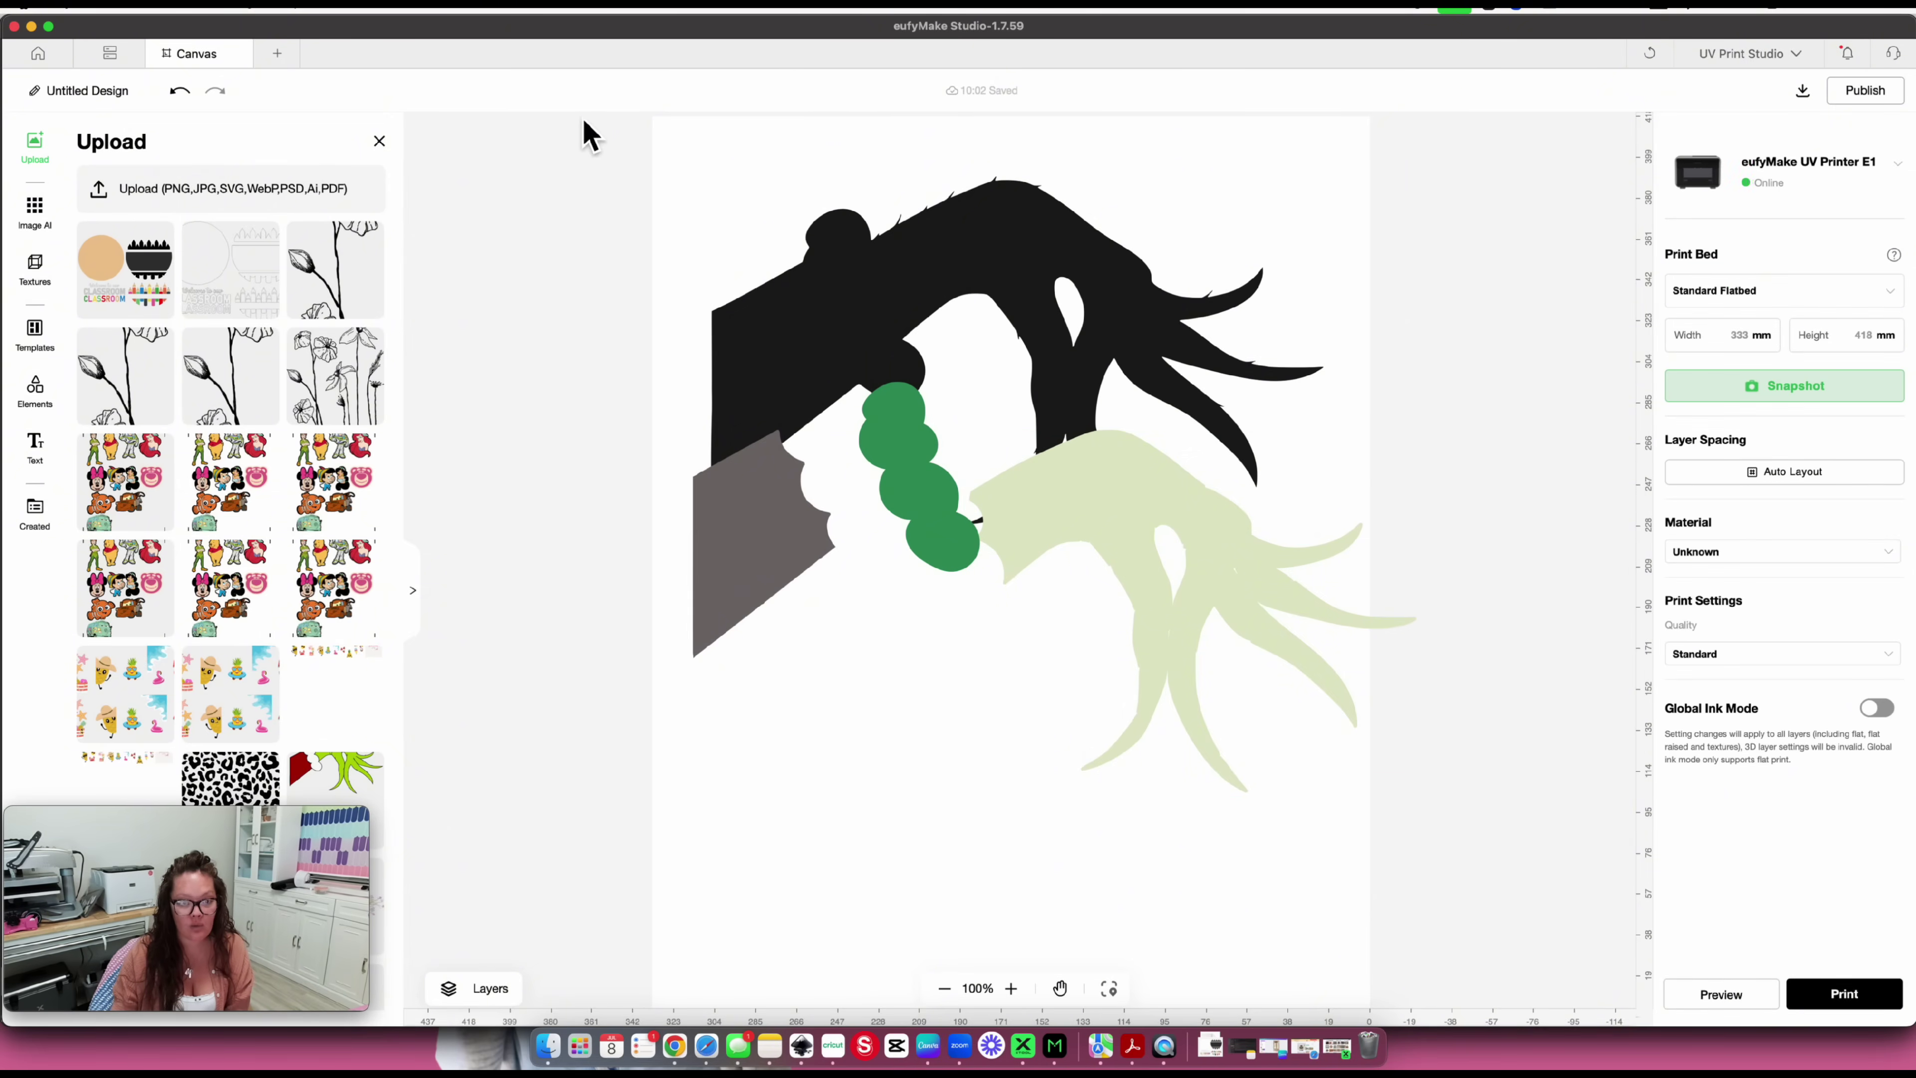
pyautogui.click(1536, 865)
pyautogui.press('super+a')
pyautogui.press('Delete')
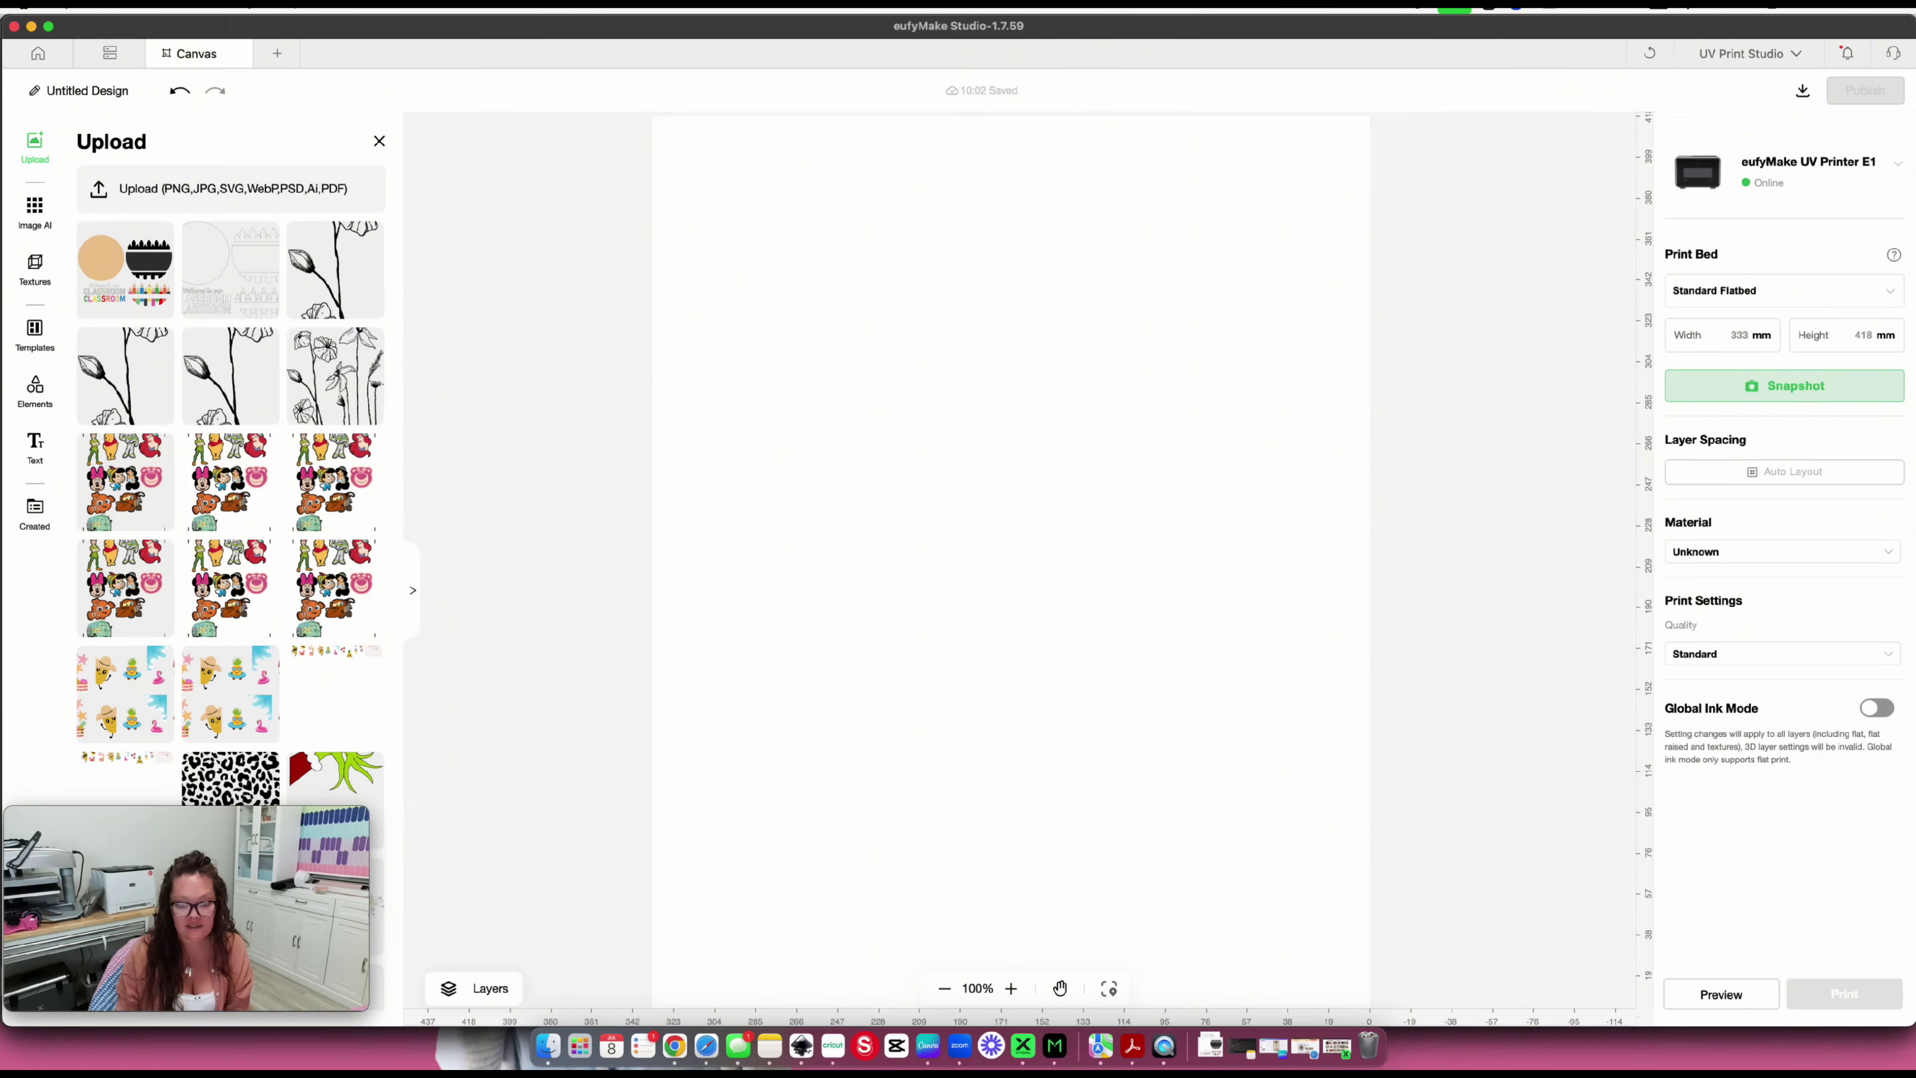
# Drag teacher sign.png from Downloads onto the eufyMake canvas and position it
pyautogui.click(1211, 1047)
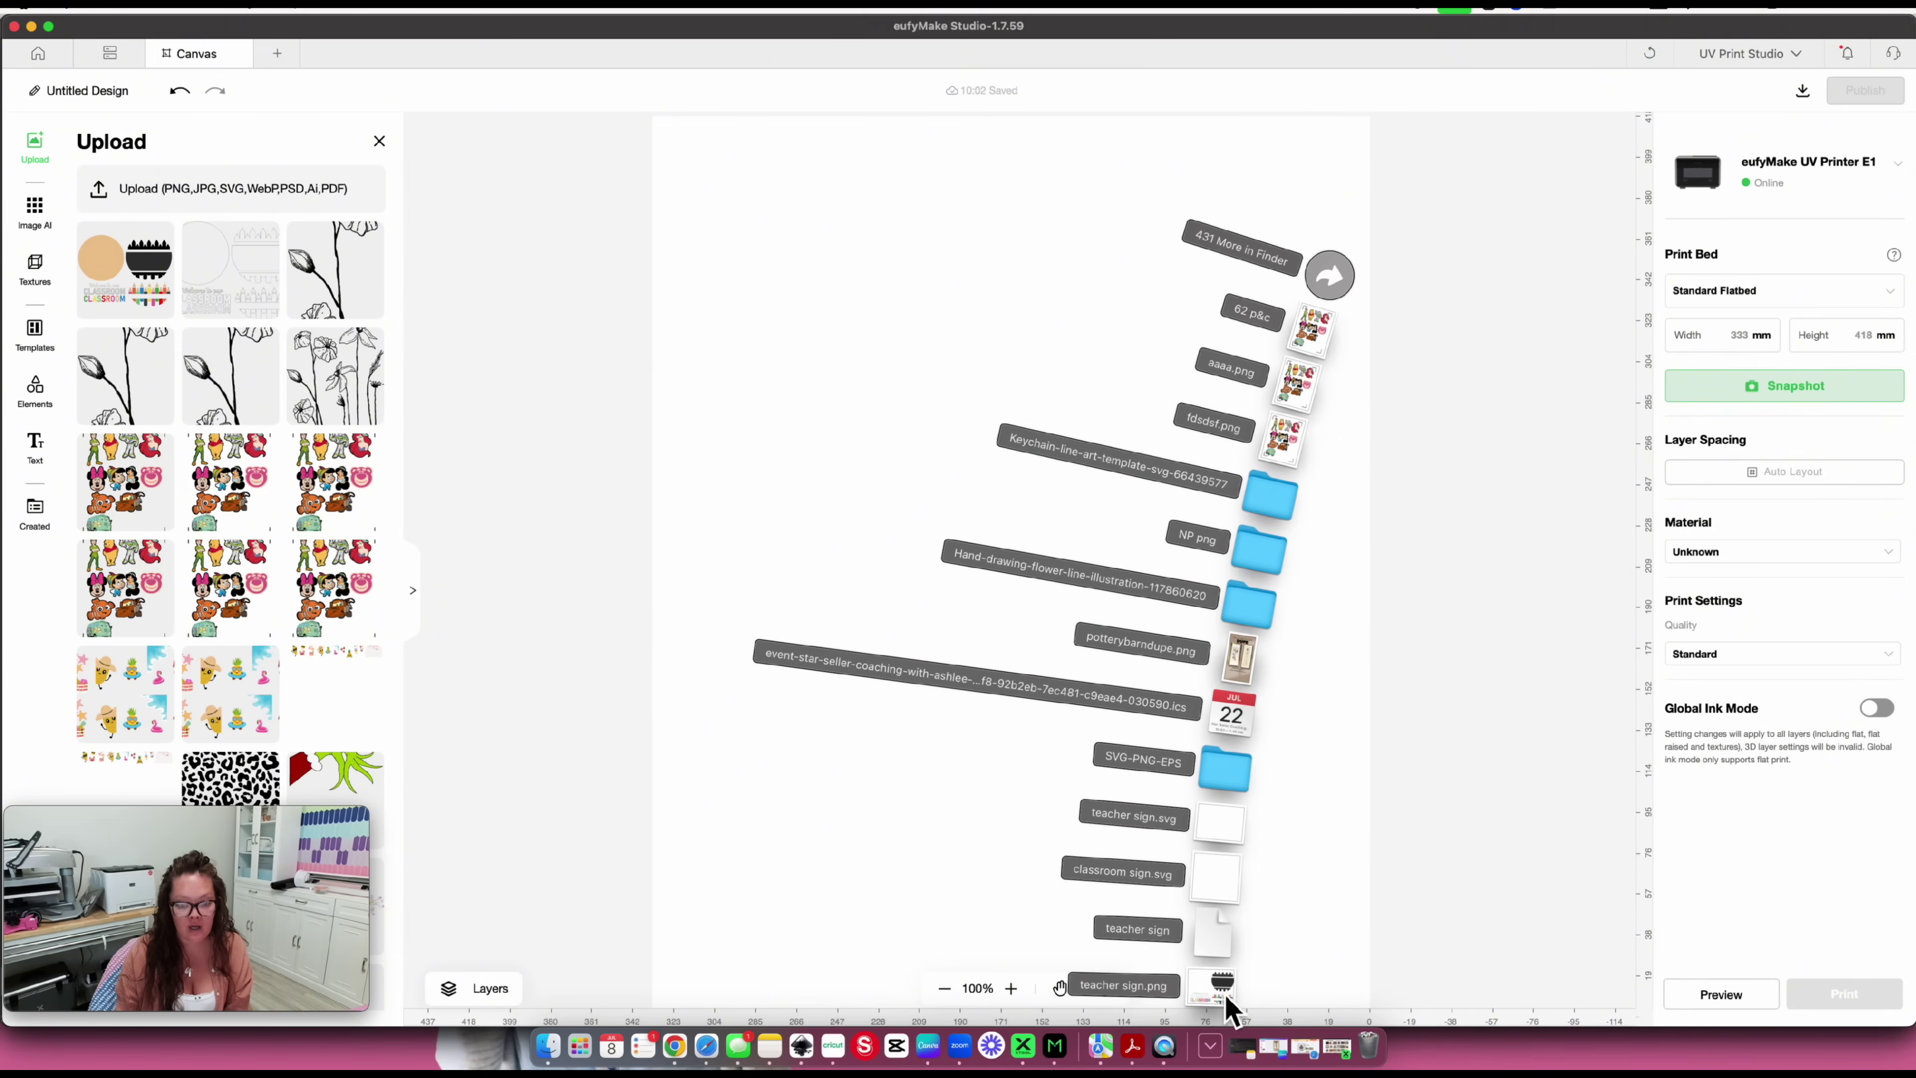
pyautogui.moveTo(1244, 736); pyautogui.dragTo(1061, 560)
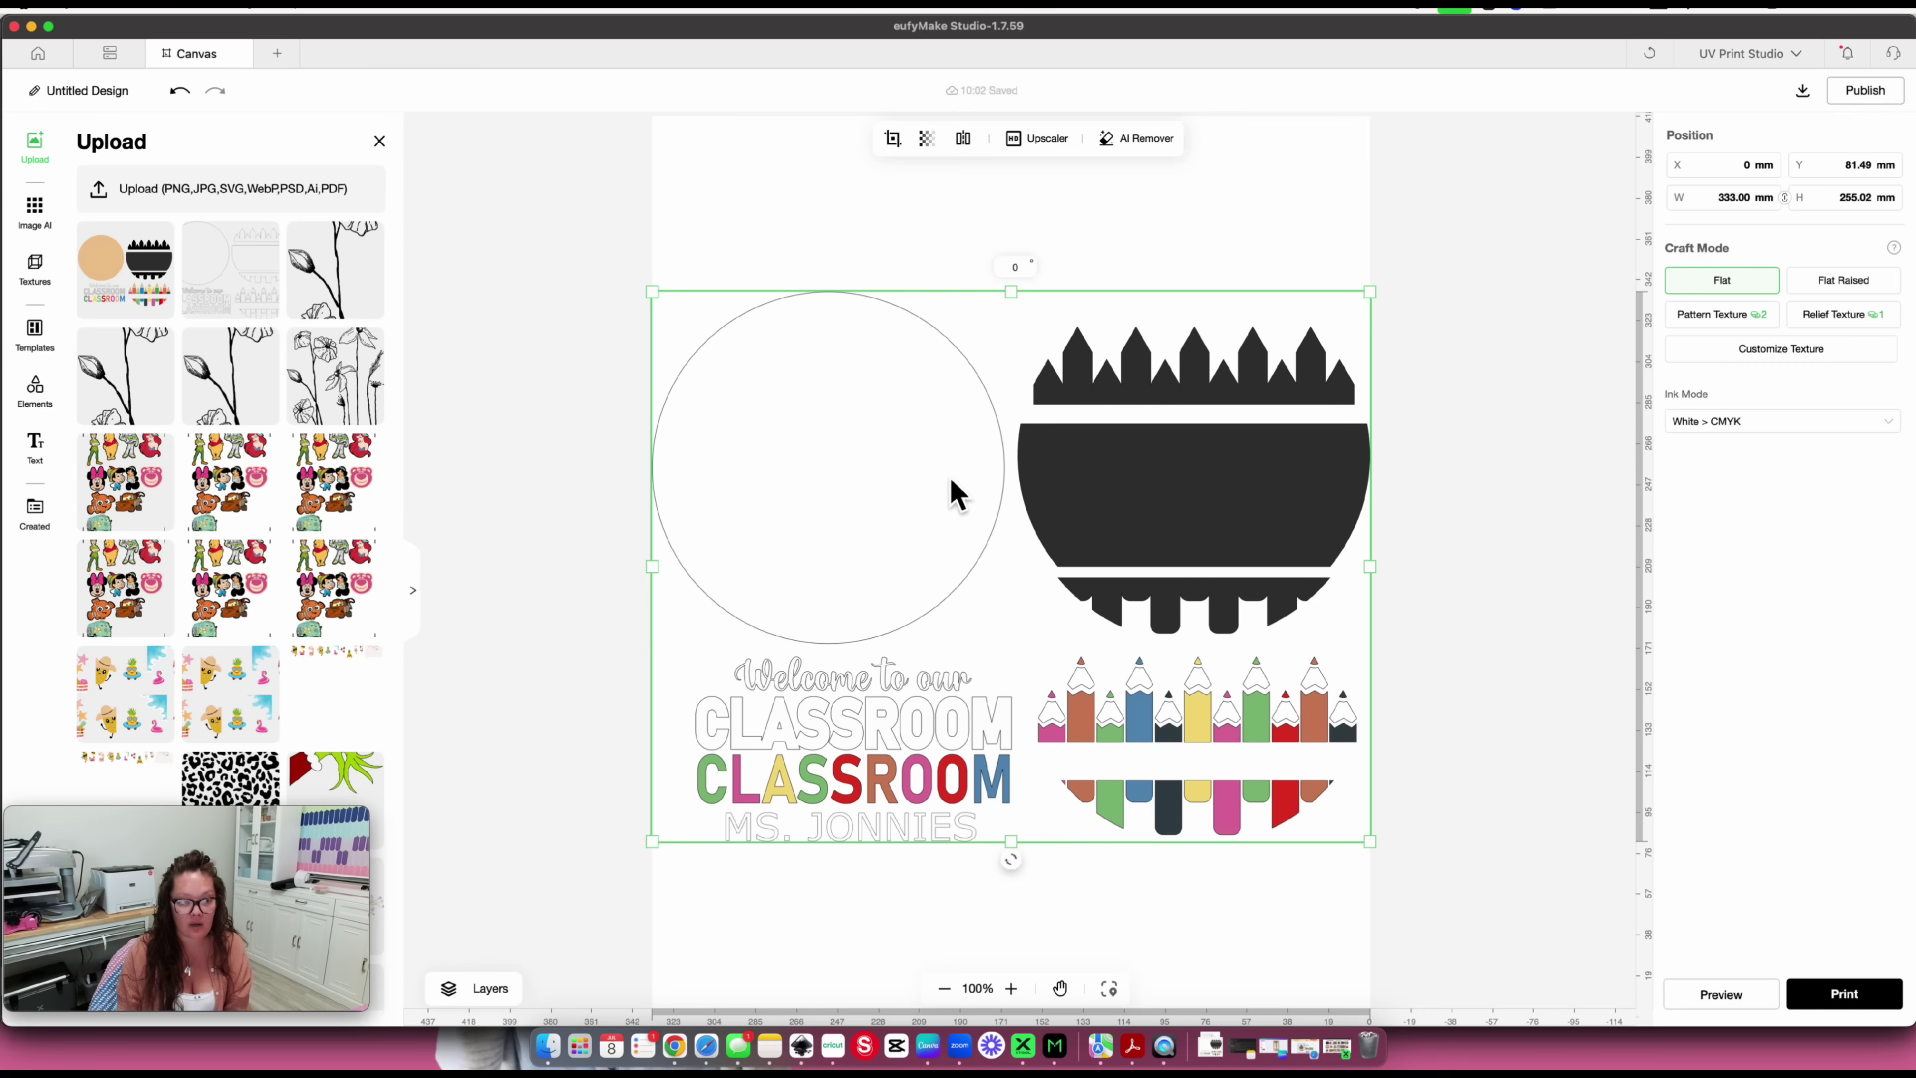
pyautogui.moveTo(950, 474); pyautogui.dragTo(964, 432)
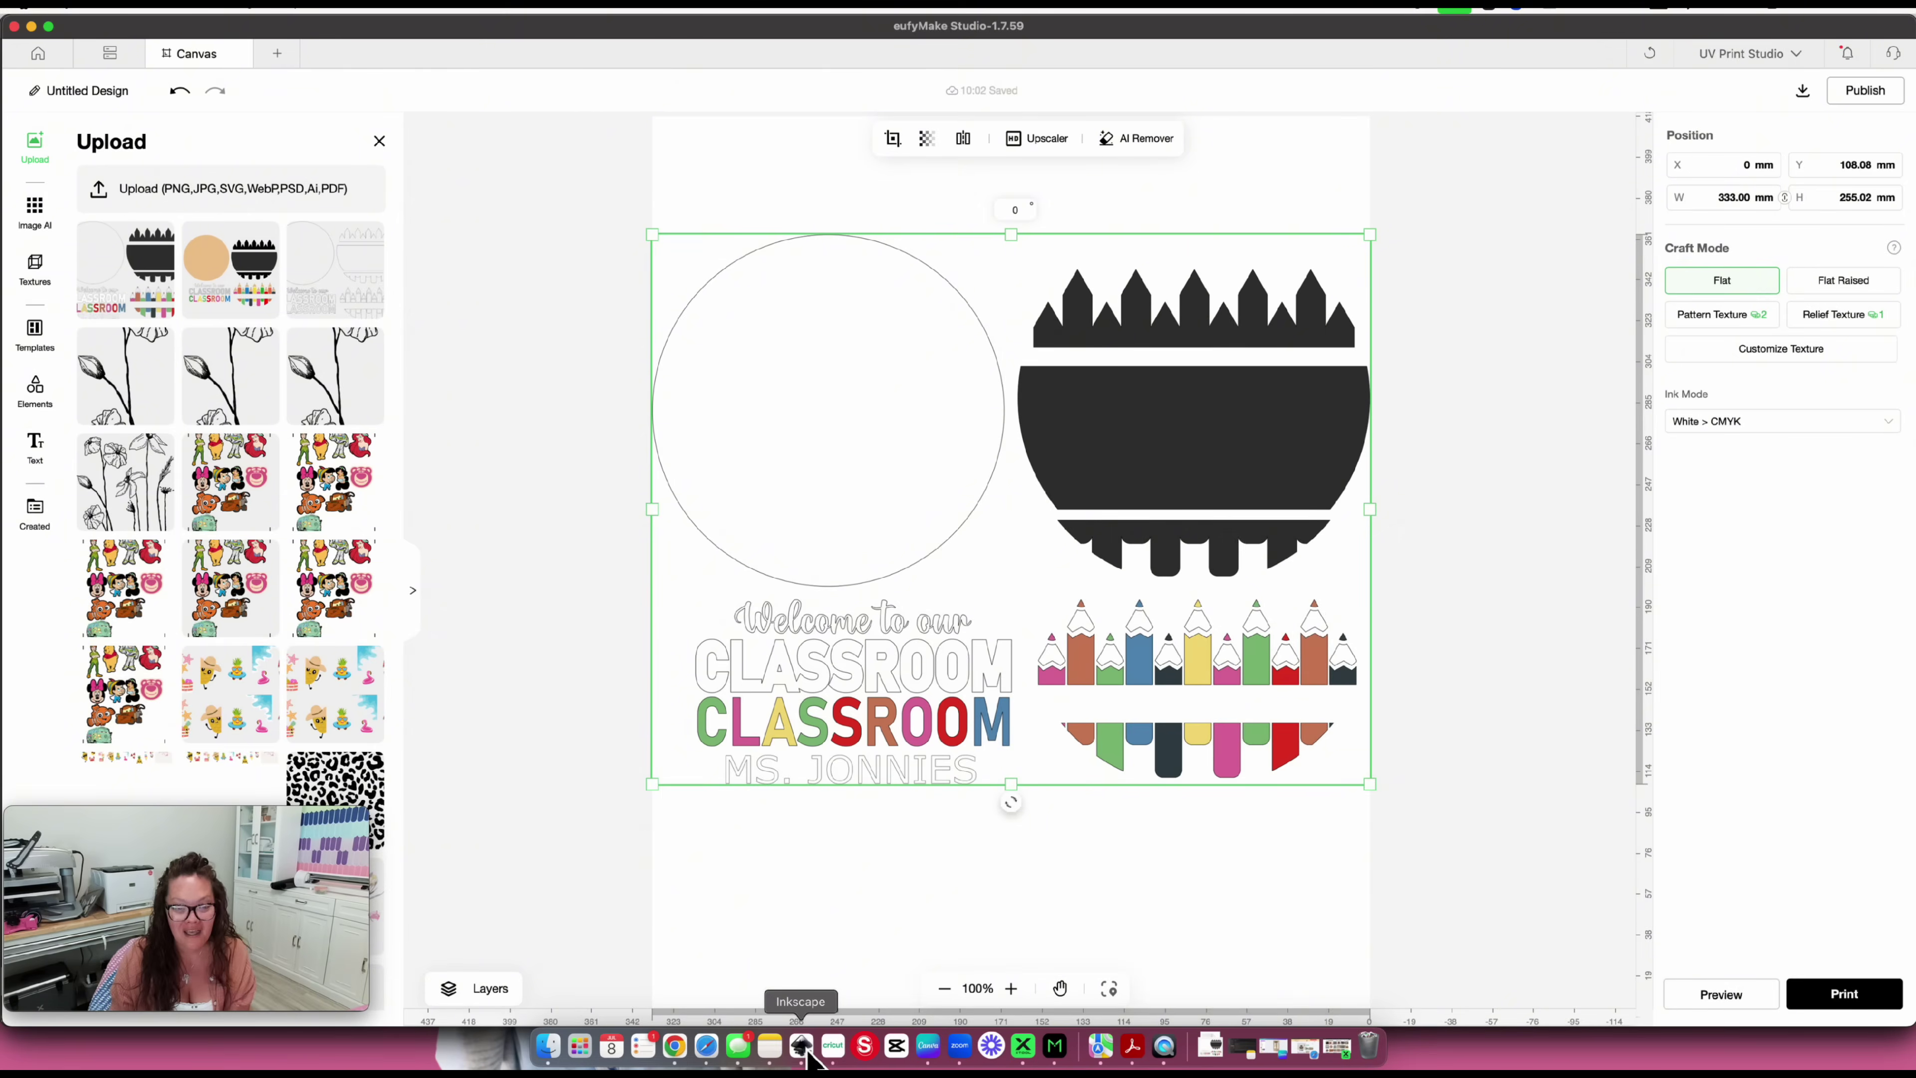
pyautogui.click(802, 1049)
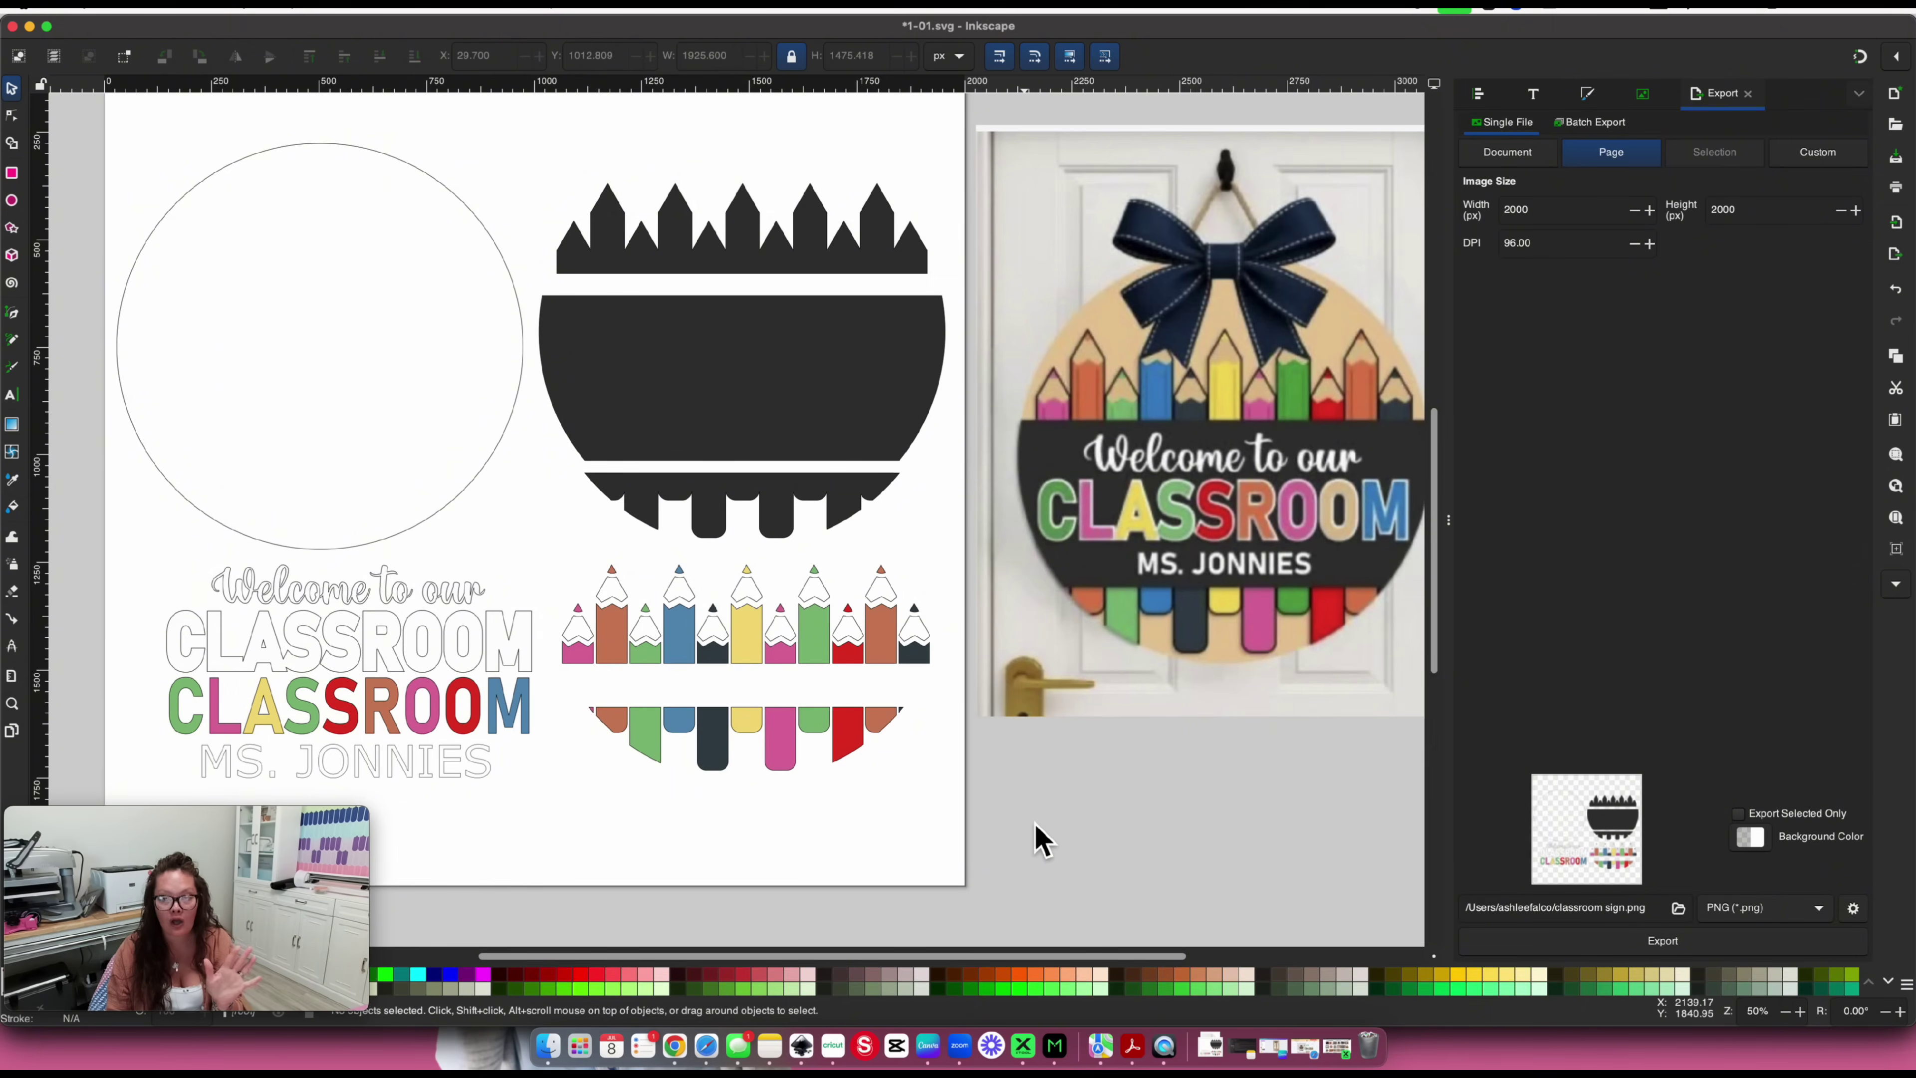
# Scroll sideways in Inkscape to review the full-page 2000 × 2000 px export setup
pyautogui.hscroll(2, 1045, 842)
pyautogui.hscroll(-1, 1048, 841)
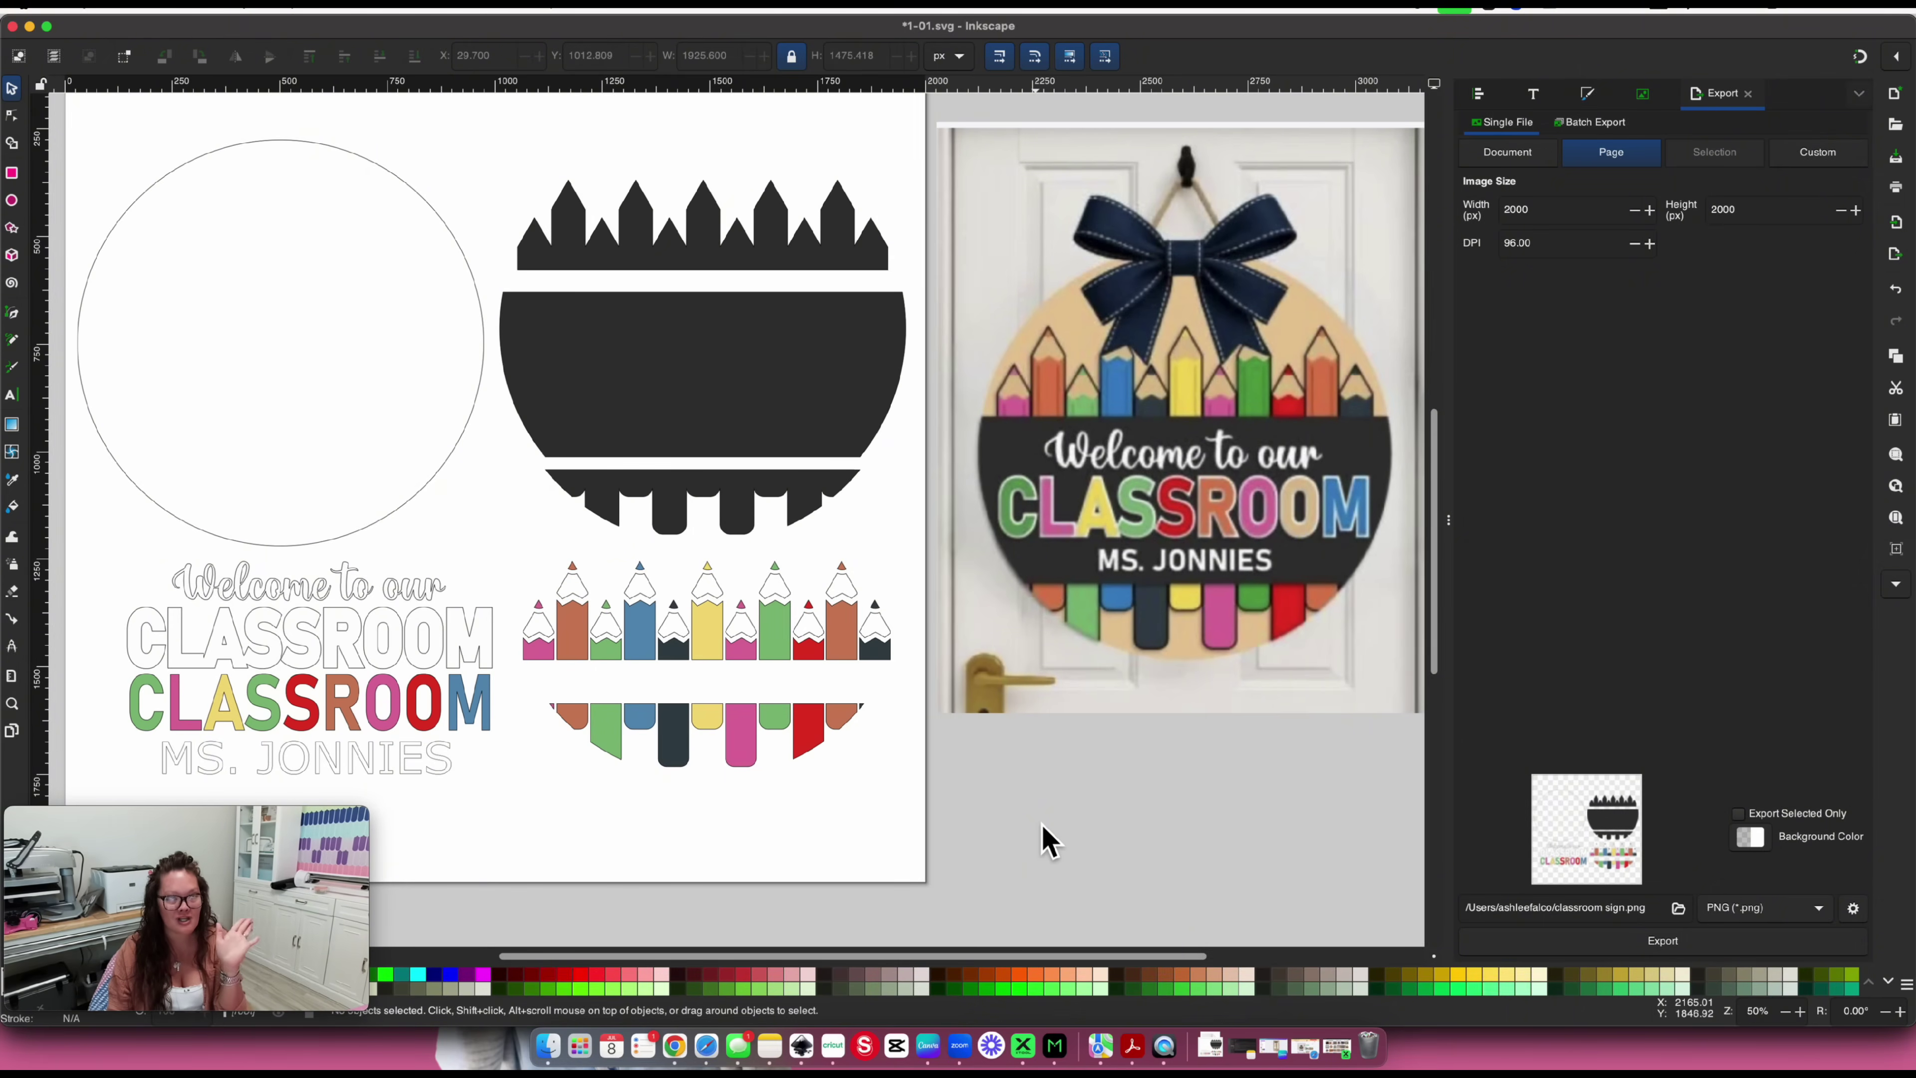